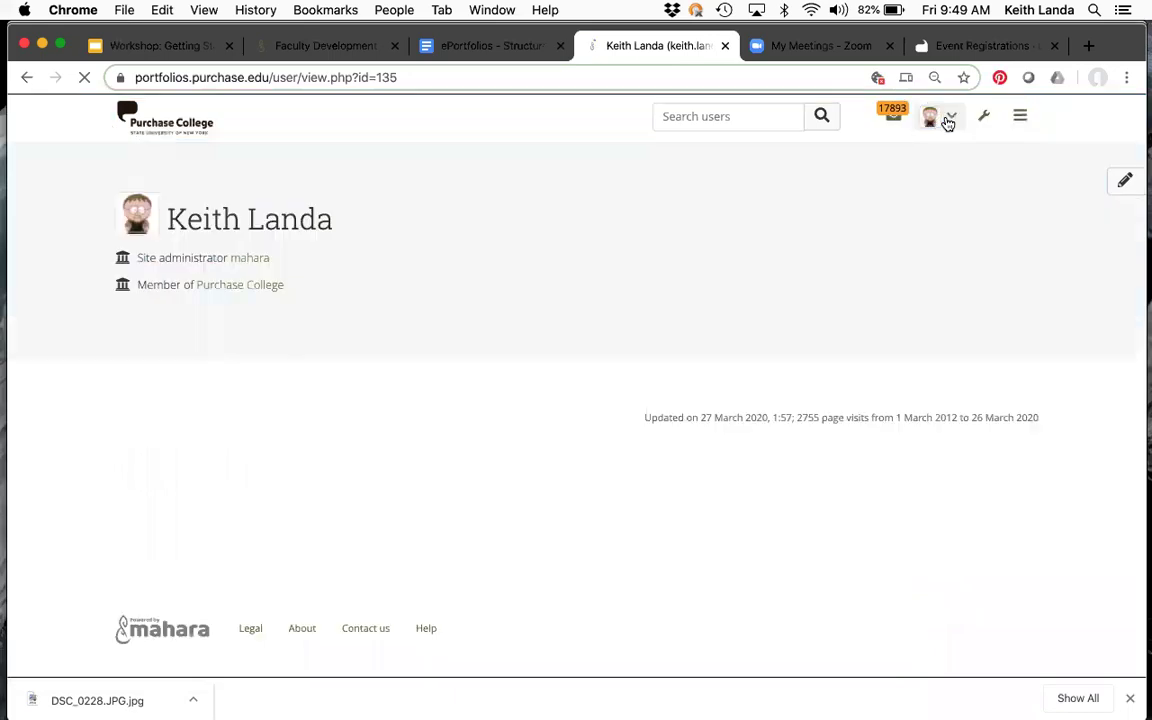
# Log out of the Purchase College portfolio site and log back in with the prefilled credentials
pyautogui.click(940, 119)
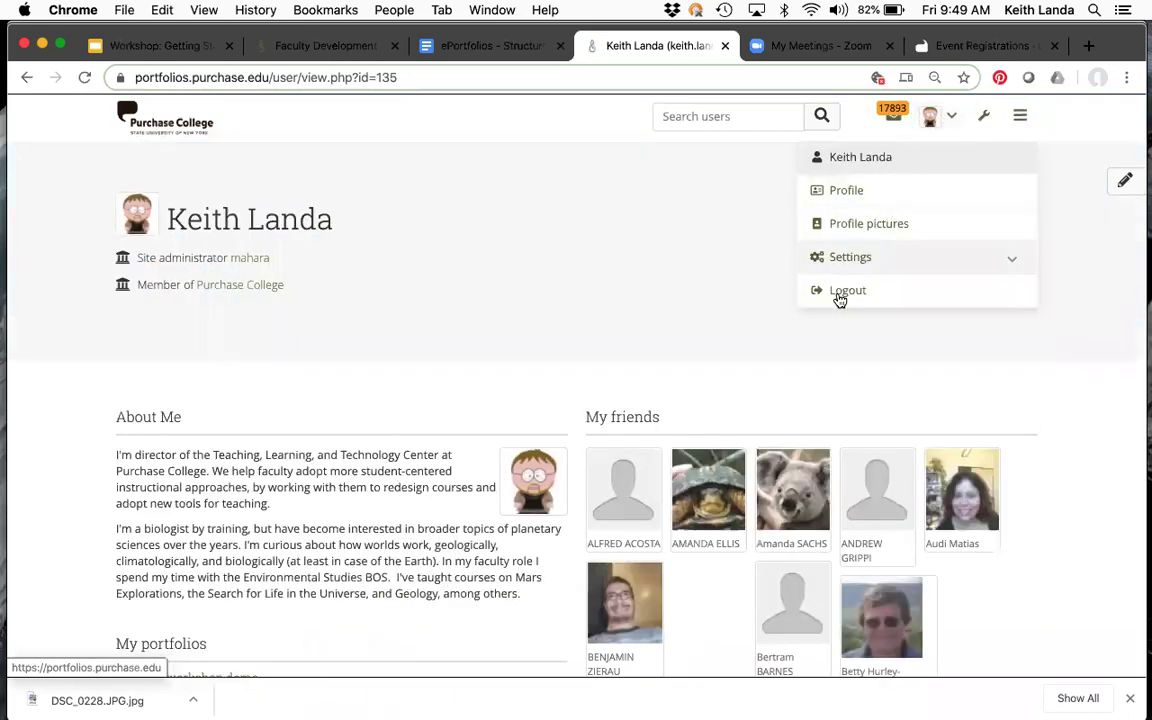
pyautogui.click(843, 291)
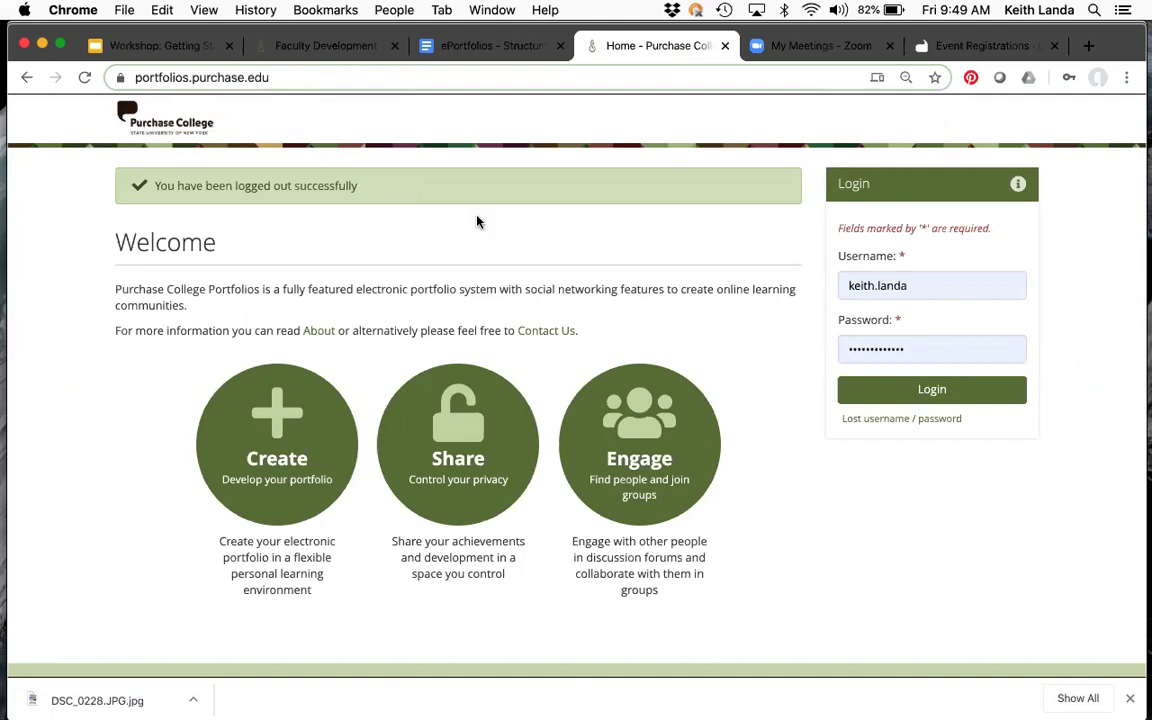
pyautogui.click(921, 392)
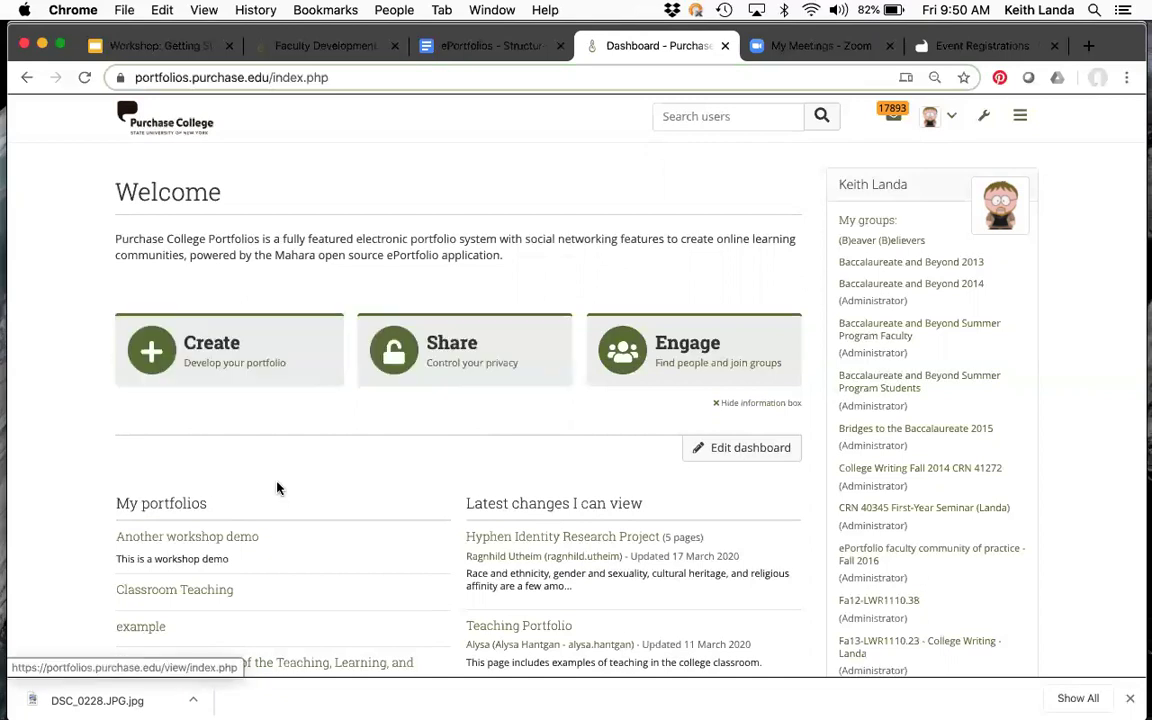
# View the pages and collections overview, check which pages and collections are shared by me, and return to the dashboard
pyautogui.click(226, 345)
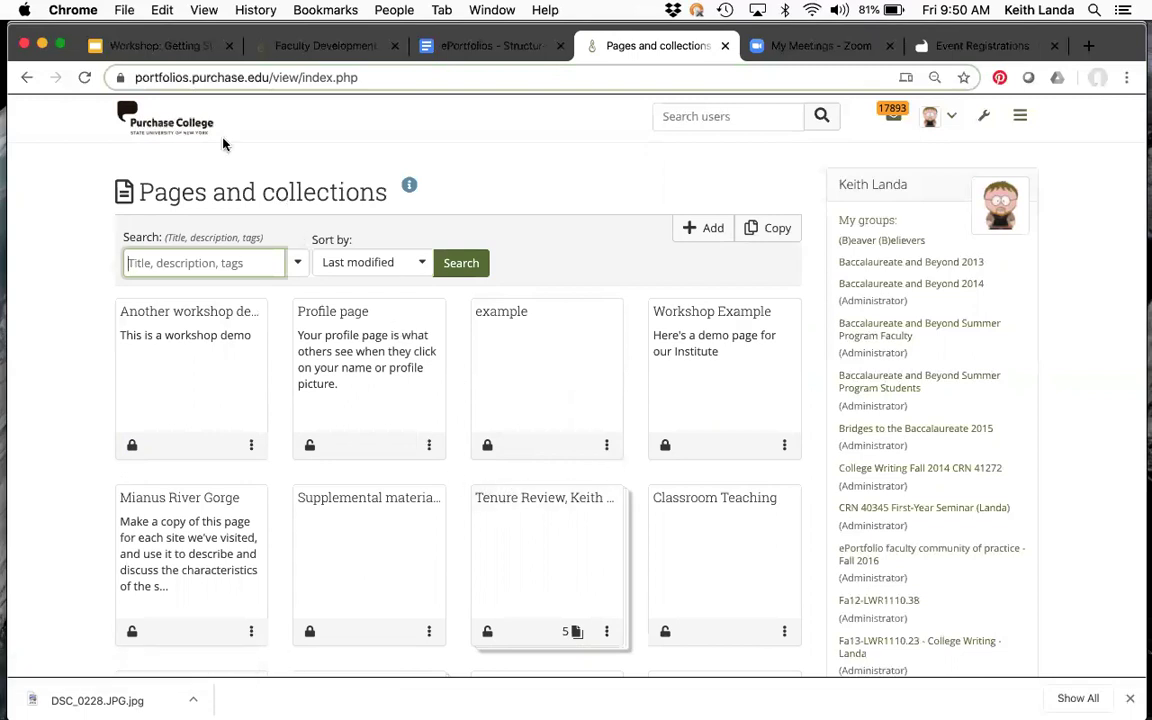
pyautogui.click(179, 130)
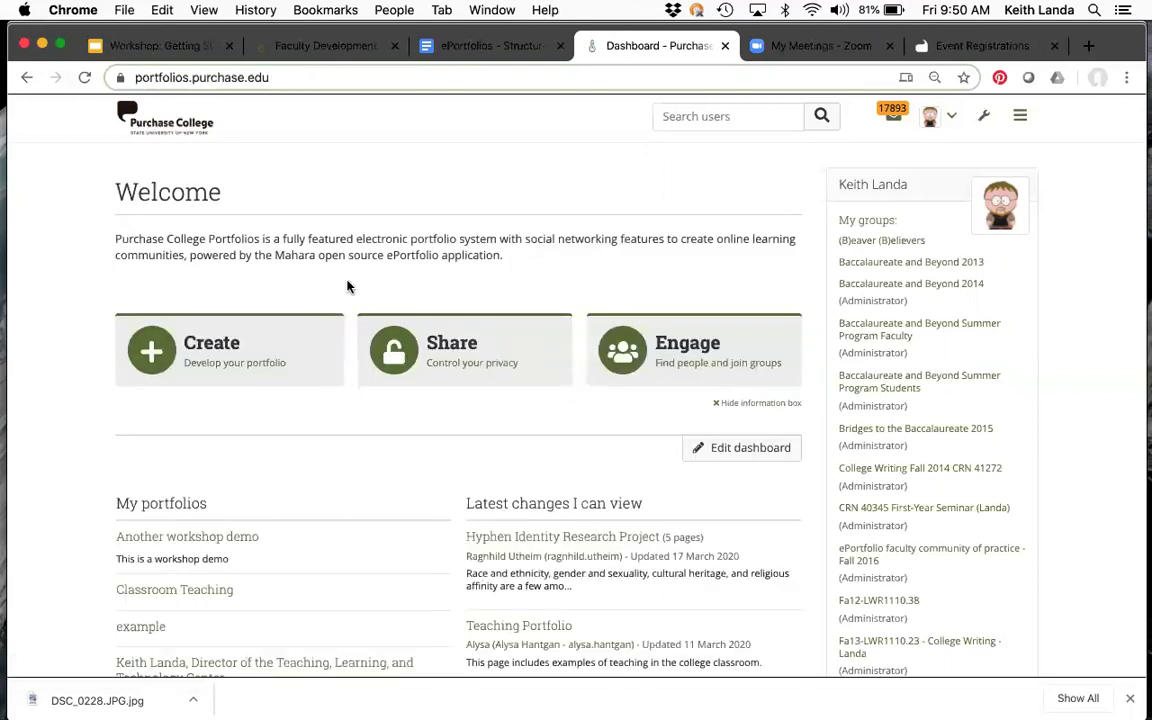
pyautogui.click(451, 346)
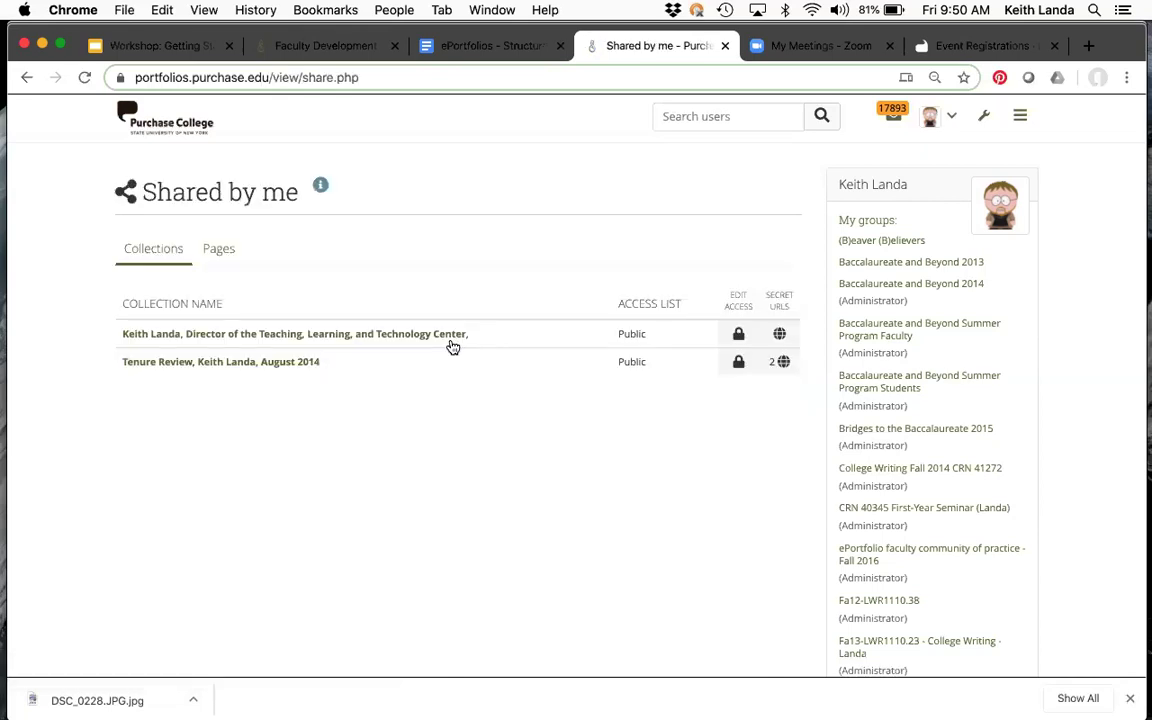
pyautogui.click(227, 253)
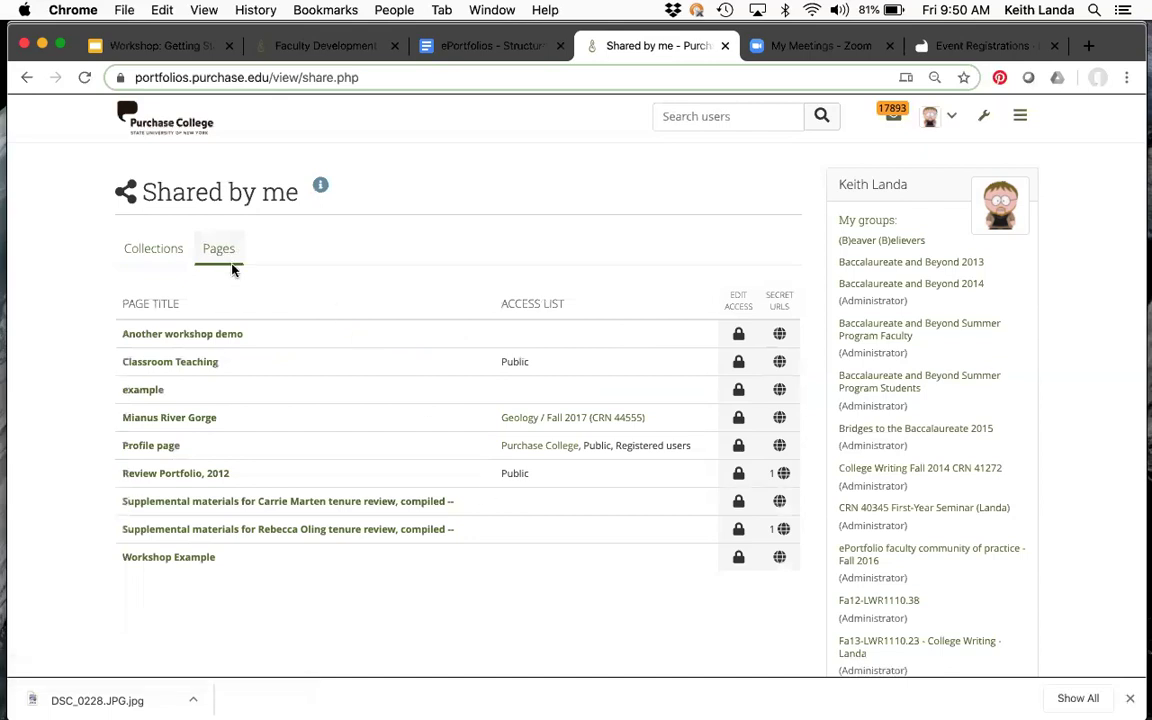
pyautogui.click(153, 253)
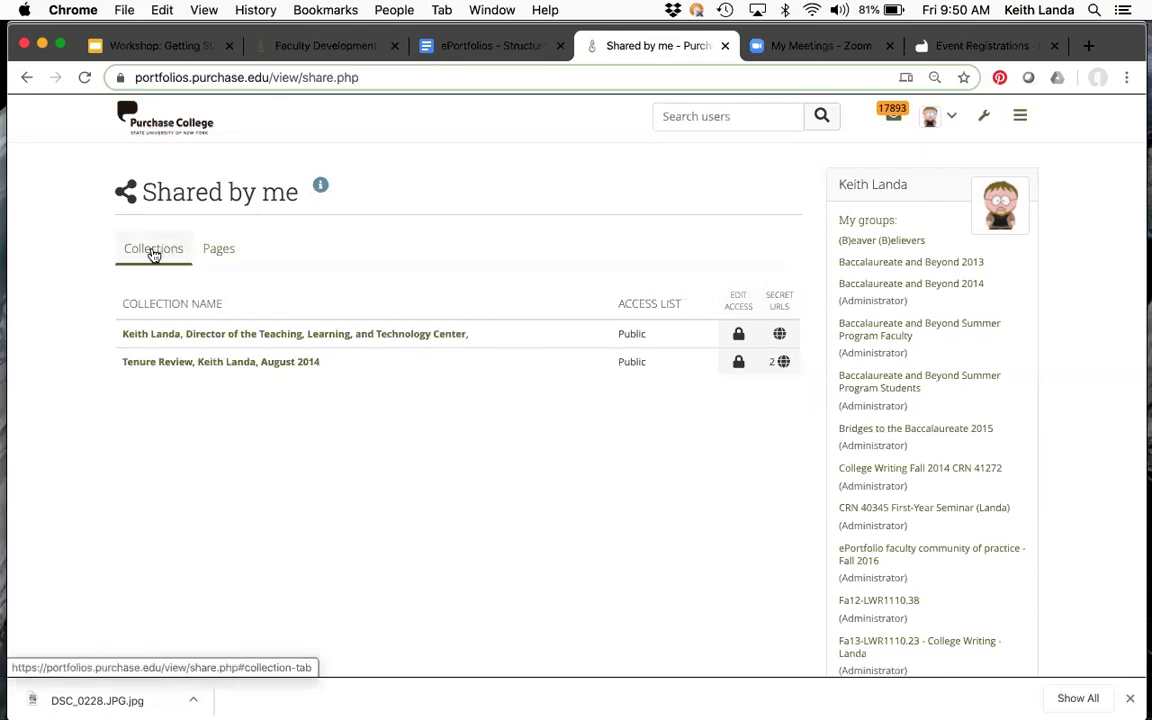
pyautogui.click(153, 122)
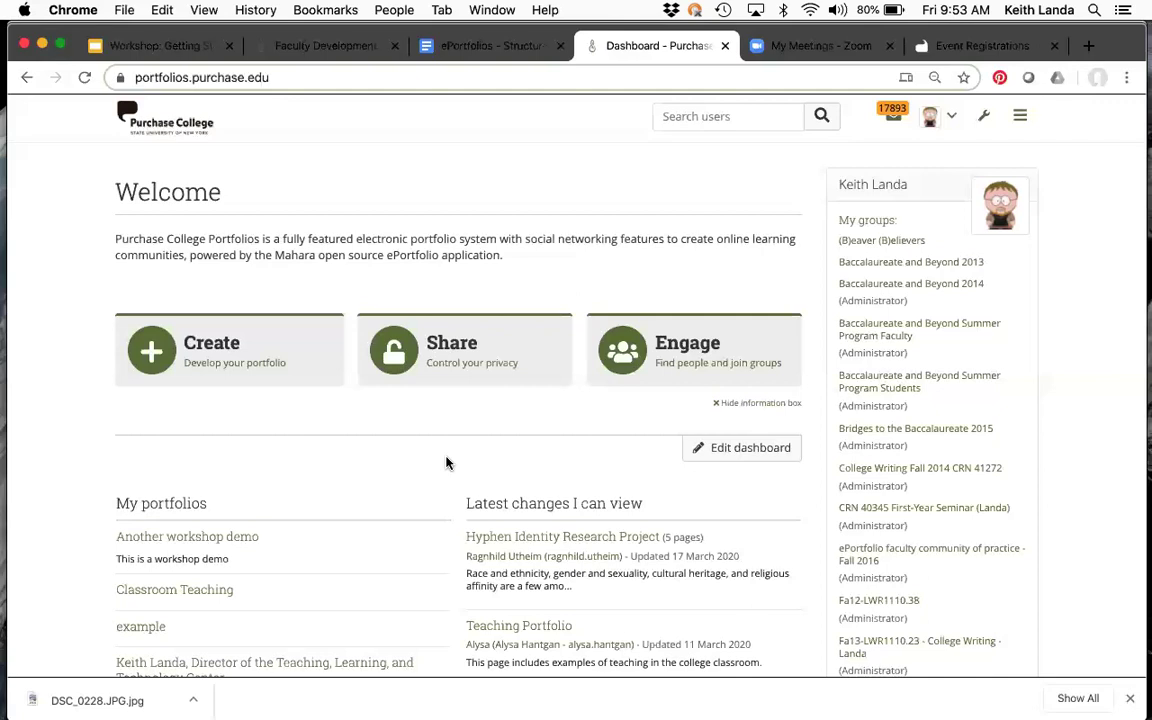
# Examine the Create, Share and Engage options in the site's main navigation
pyautogui.click(1020, 118)
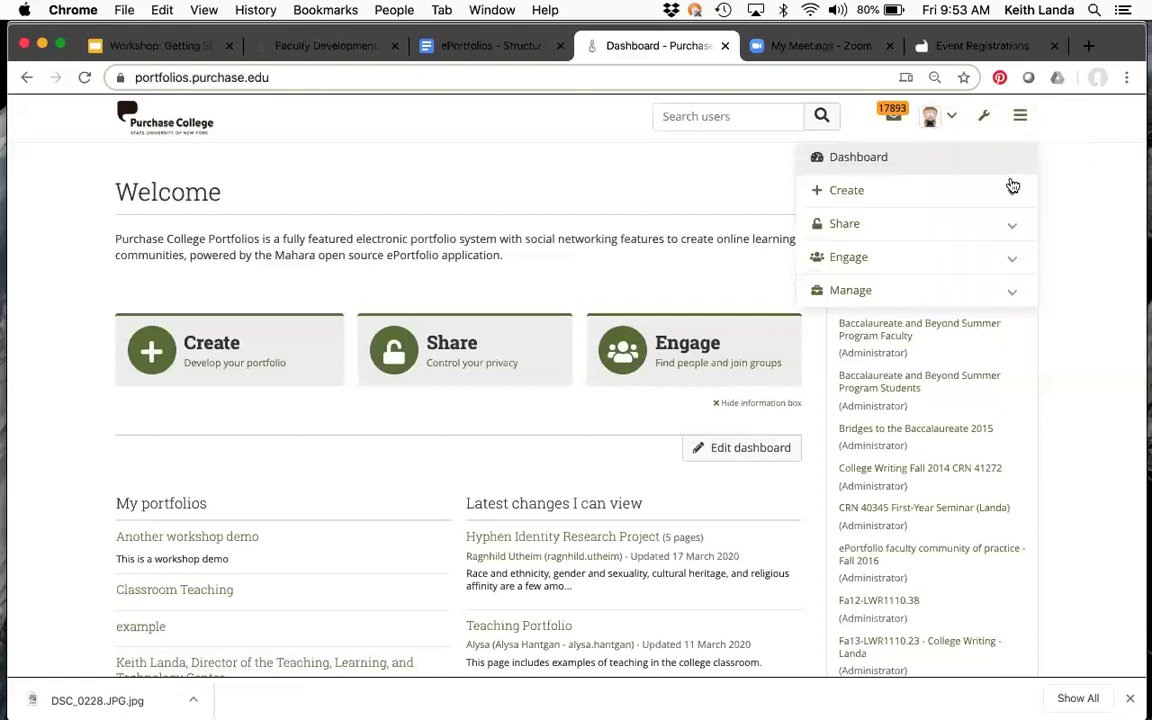
pyautogui.click(1013, 191)
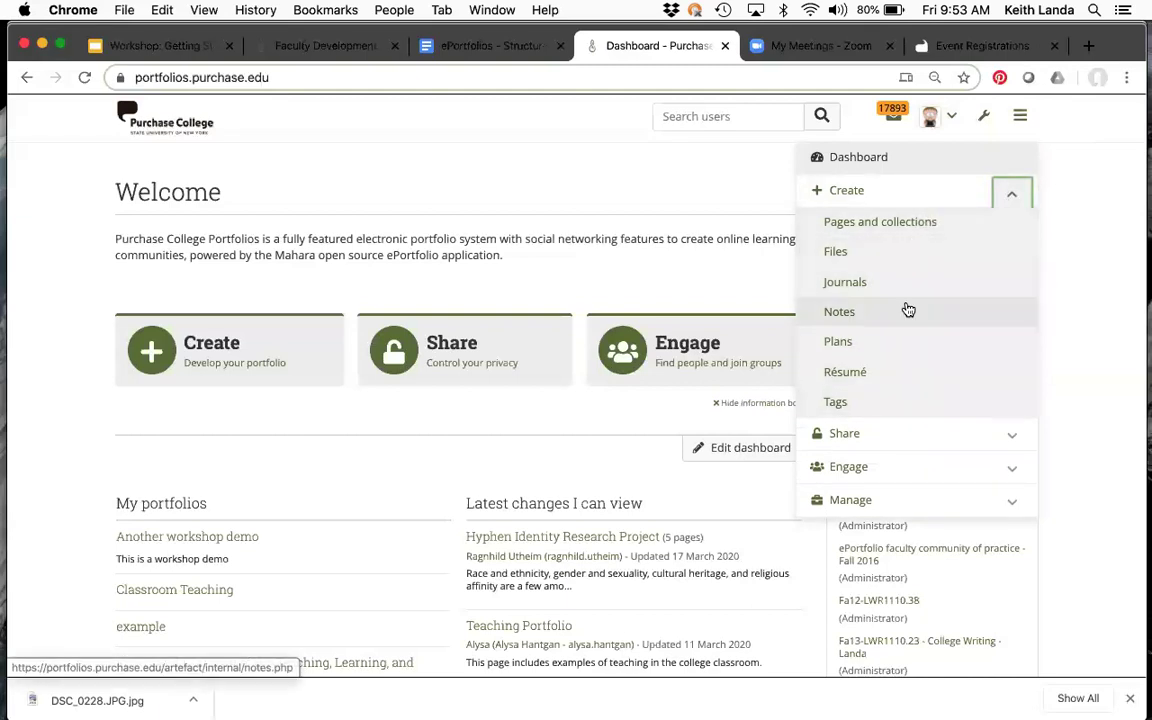
pyautogui.click(1012, 435)
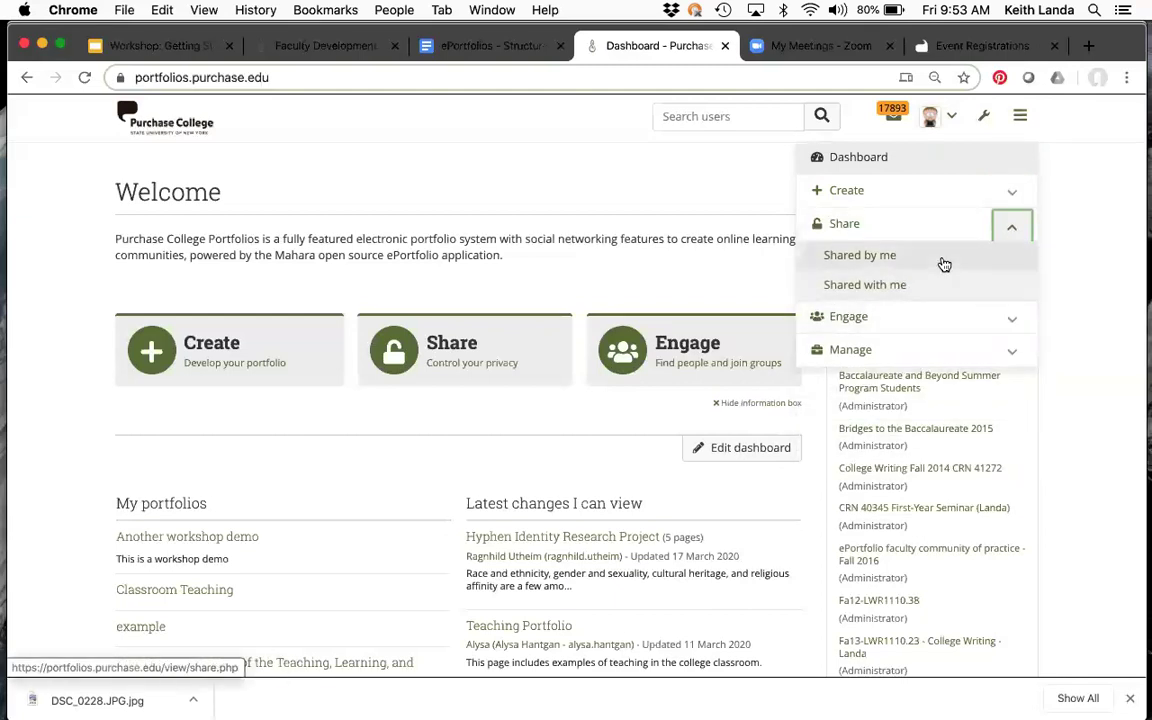
pyautogui.click(1015, 319)
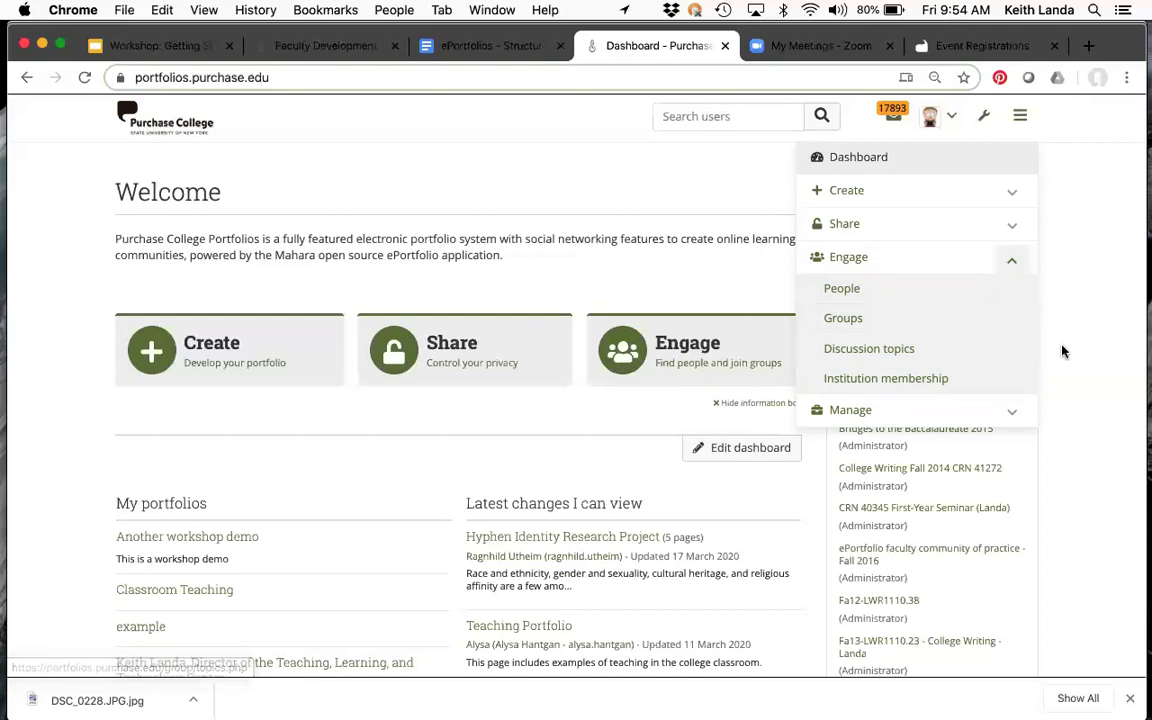
pyautogui.press('Escape')
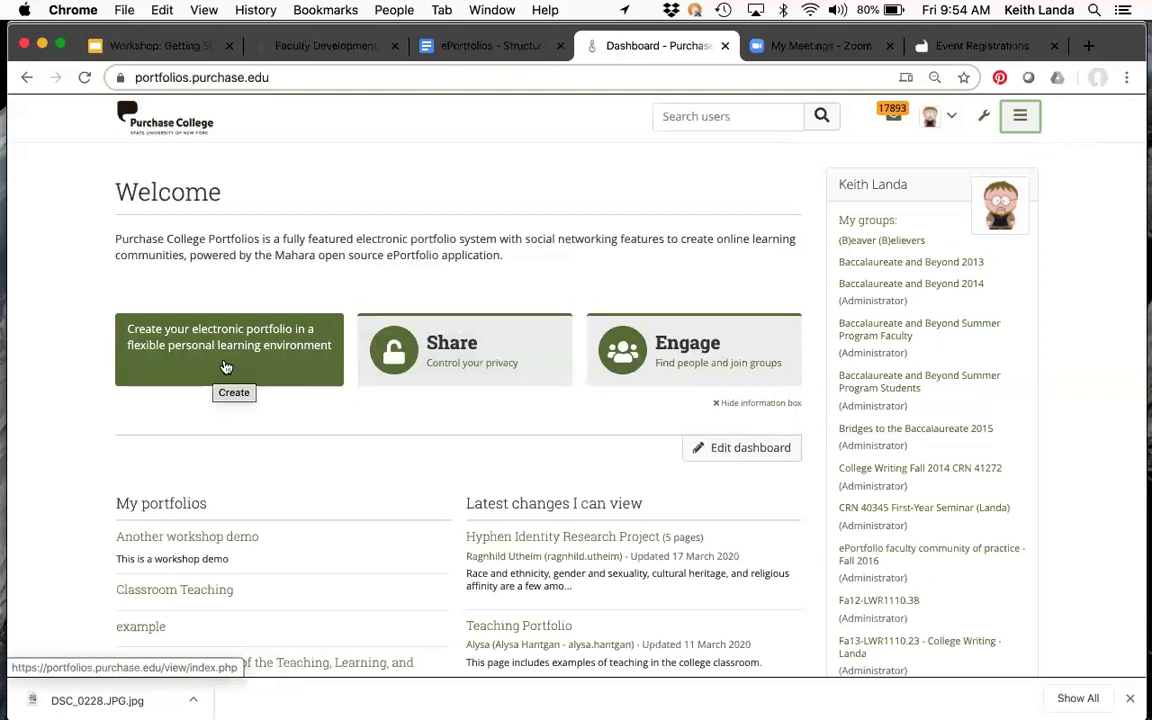
# Create a new portfolio page from the Pages and collections area
pyautogui.click(1020, 116)
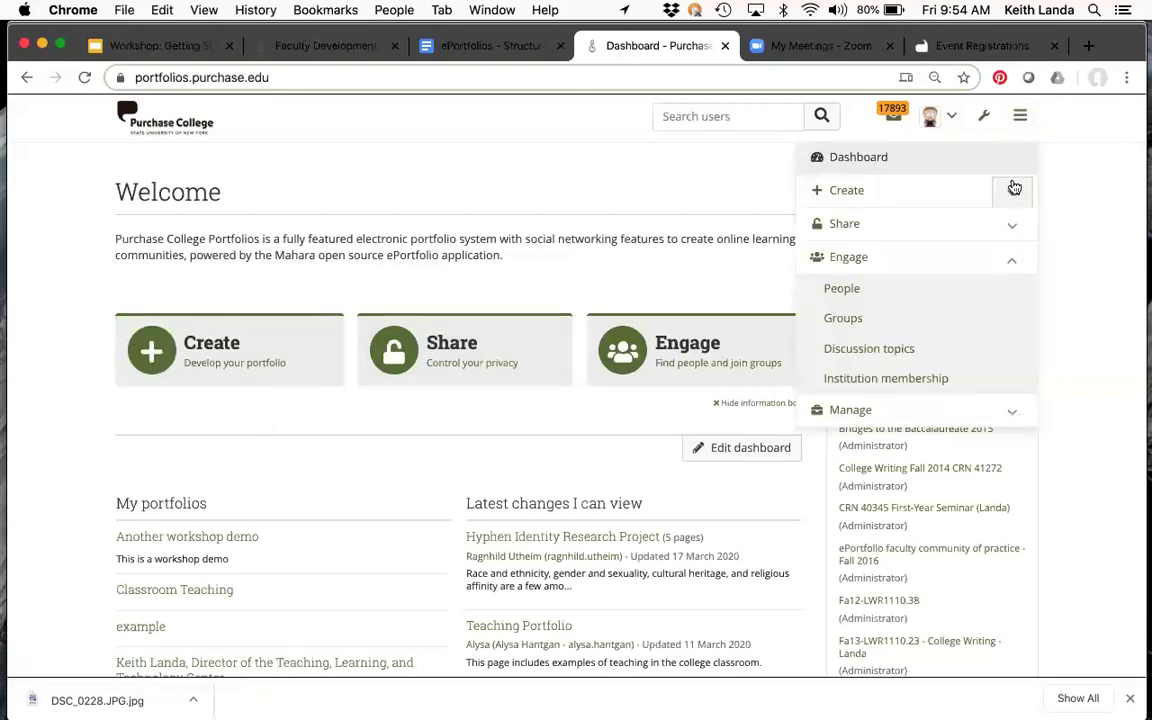
pyautogui.click(1013, 190)
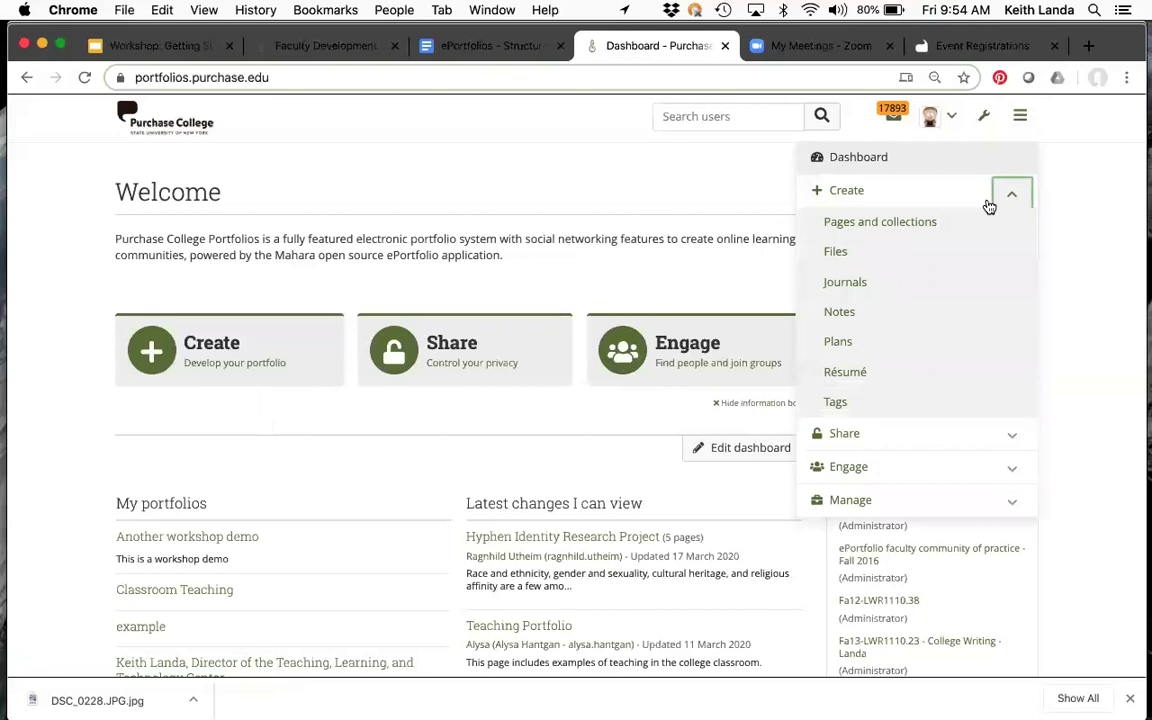
pyautogui.click(917, 223)
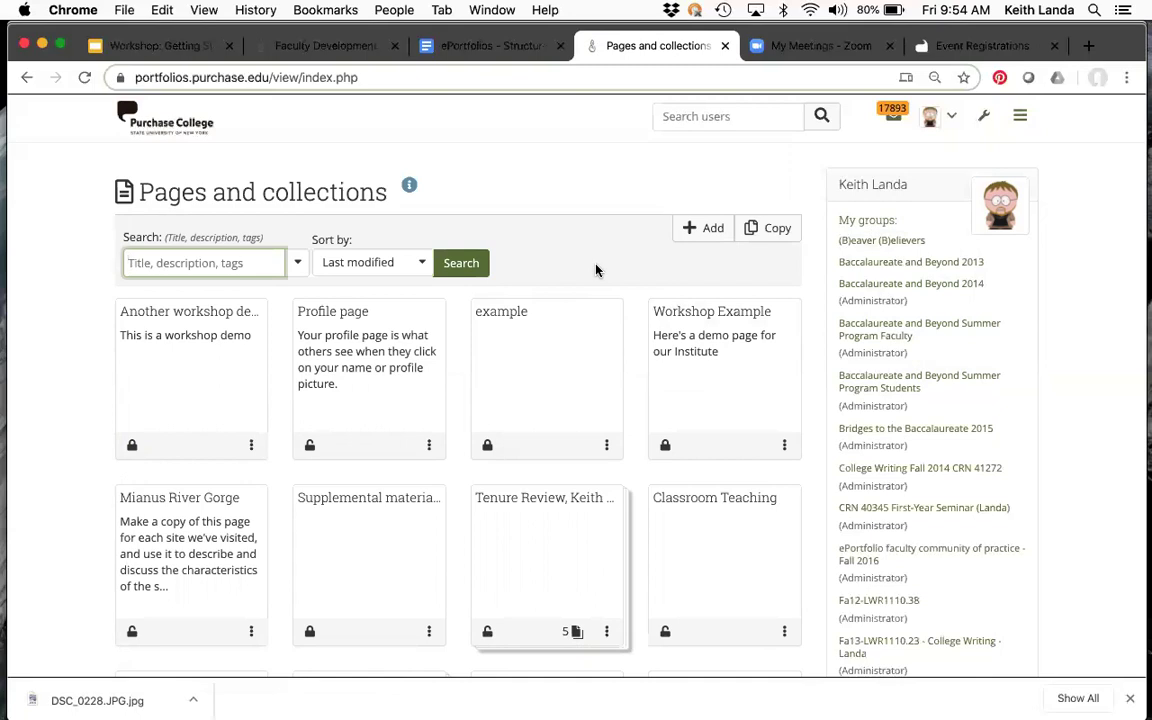
pyautogui.click(710, 230)
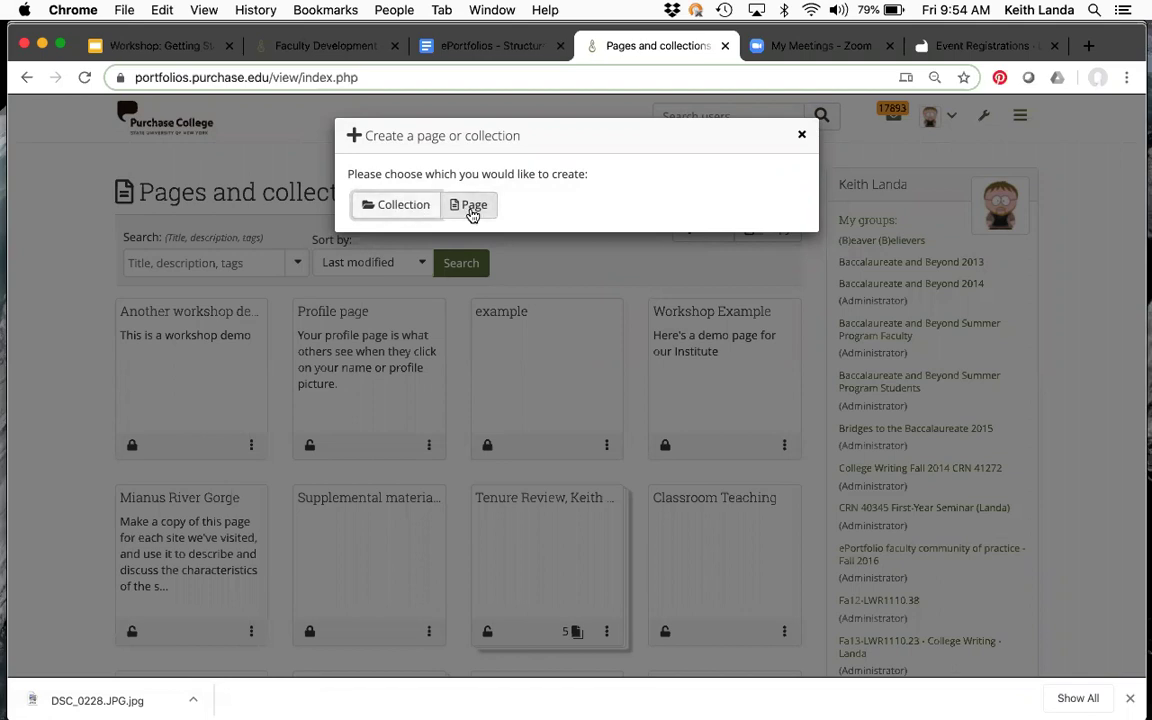
pyautogui.click(472, 206)
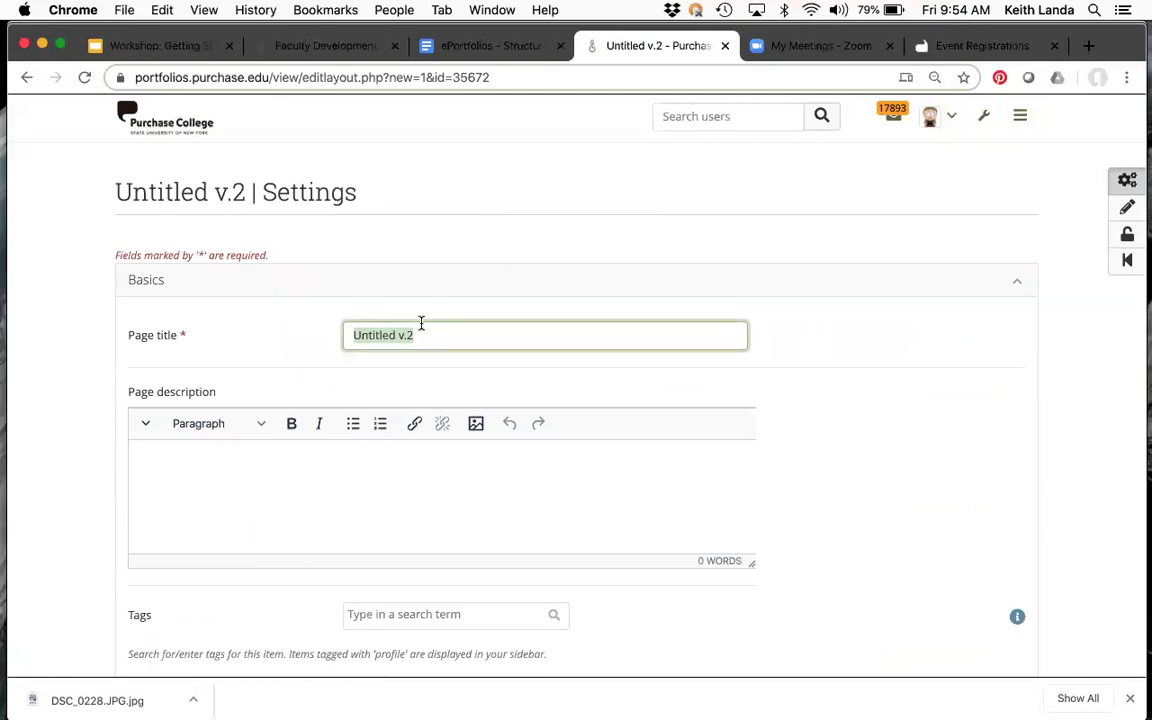
# Title the page "March 2020 Workshop", describe it as "Just another workshop demo", and save its settings
pyautogui.write('March')
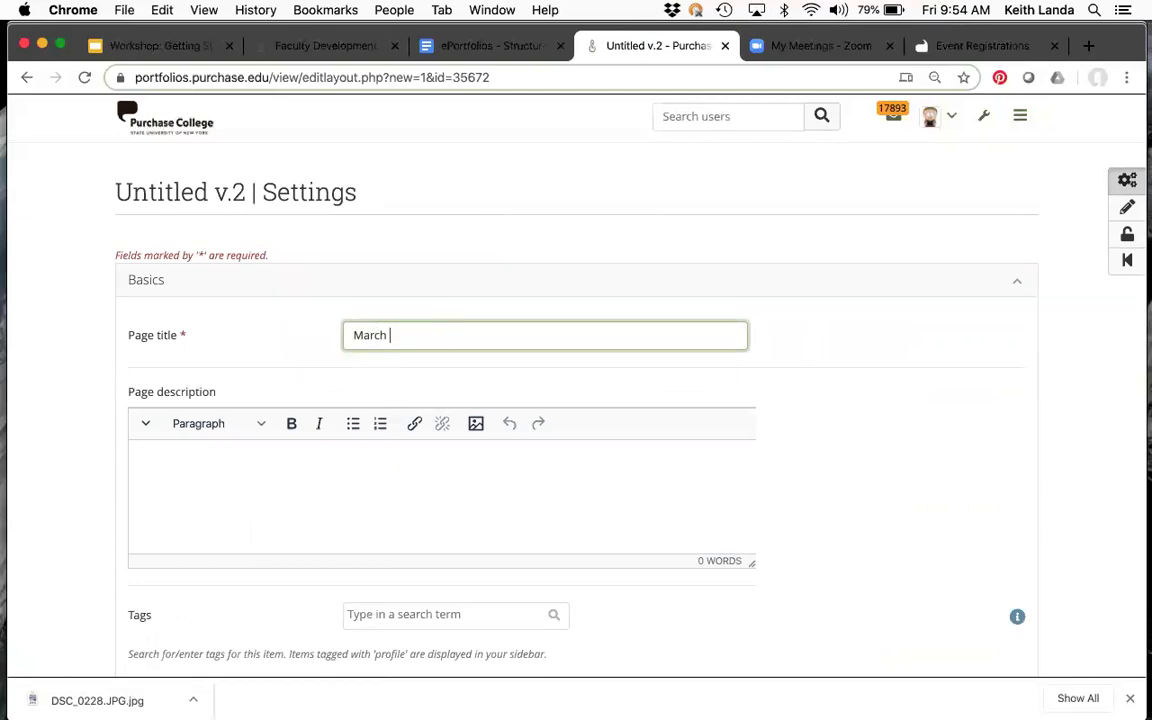
pyautogui.write(' 2020 Workshop')
pyautogui.click(398, 482)
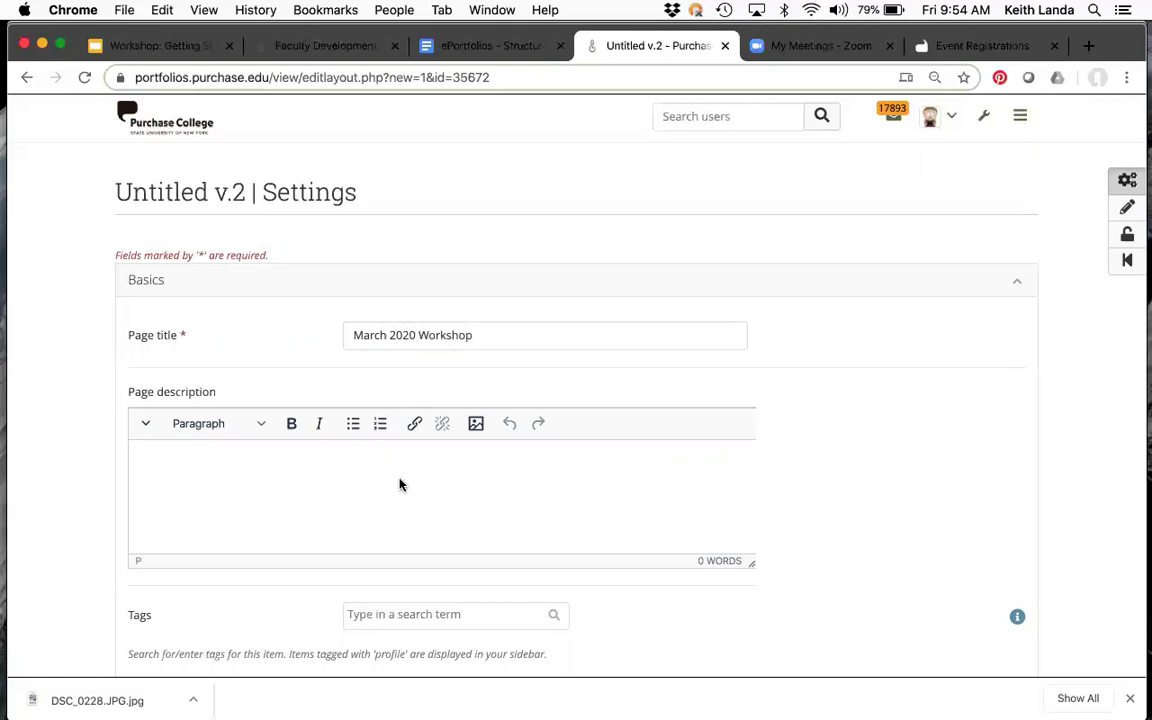
pyautogui.write('Just another workshop demo')
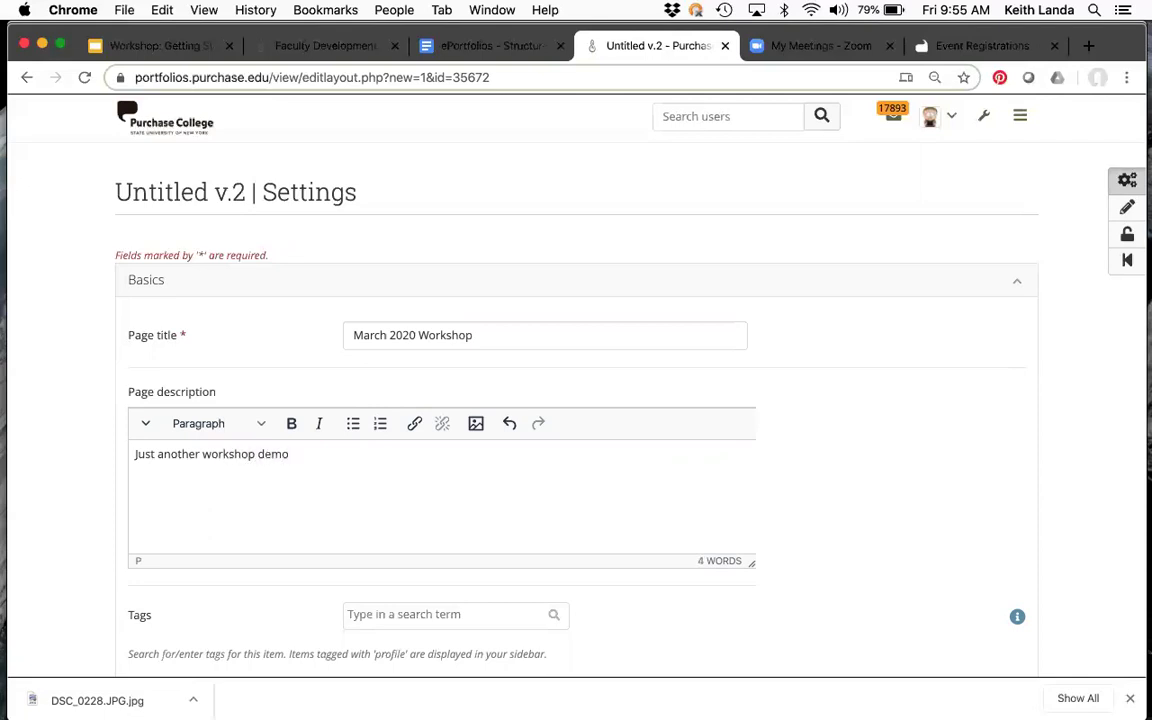
pyautogui.scroll(-5, 324, 555)
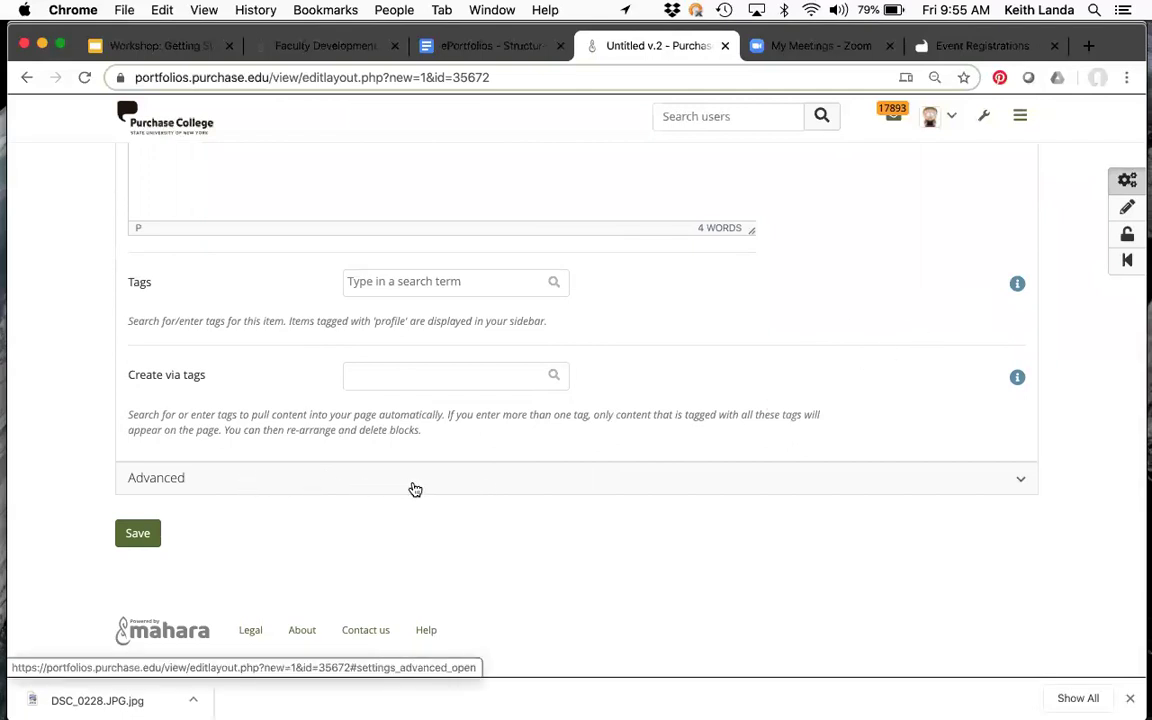
pyautogui.click(140, 535)
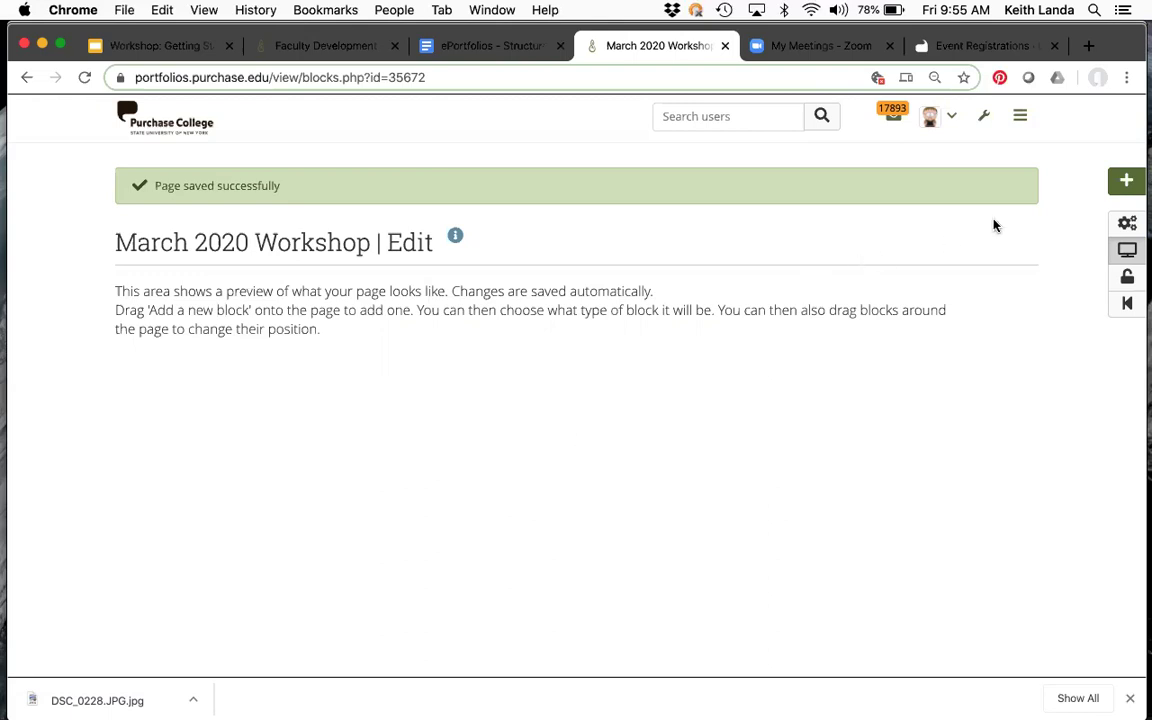
# Add a new block to the page below the introductory text and title it "Welcome"
pyautogui.click(1128, 182)
pyautogui.moveTo(922, 254); pyautogui.dragTo(131, 405)
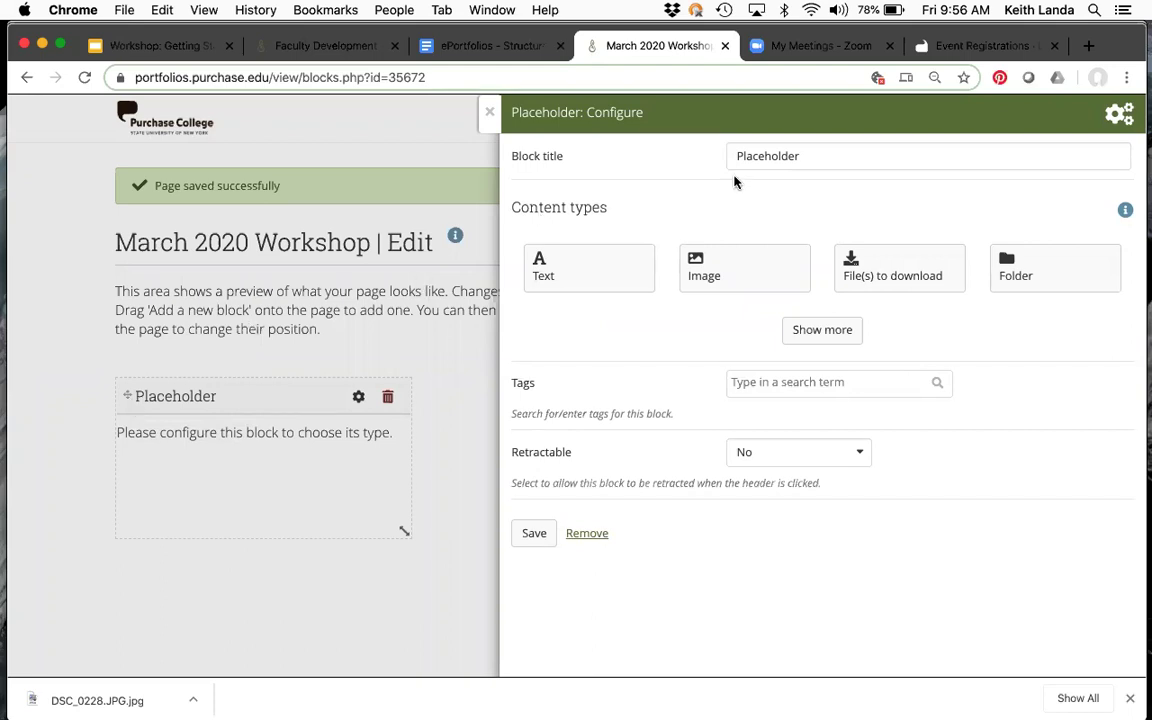
pyautogui.doubleClick(811, 155)
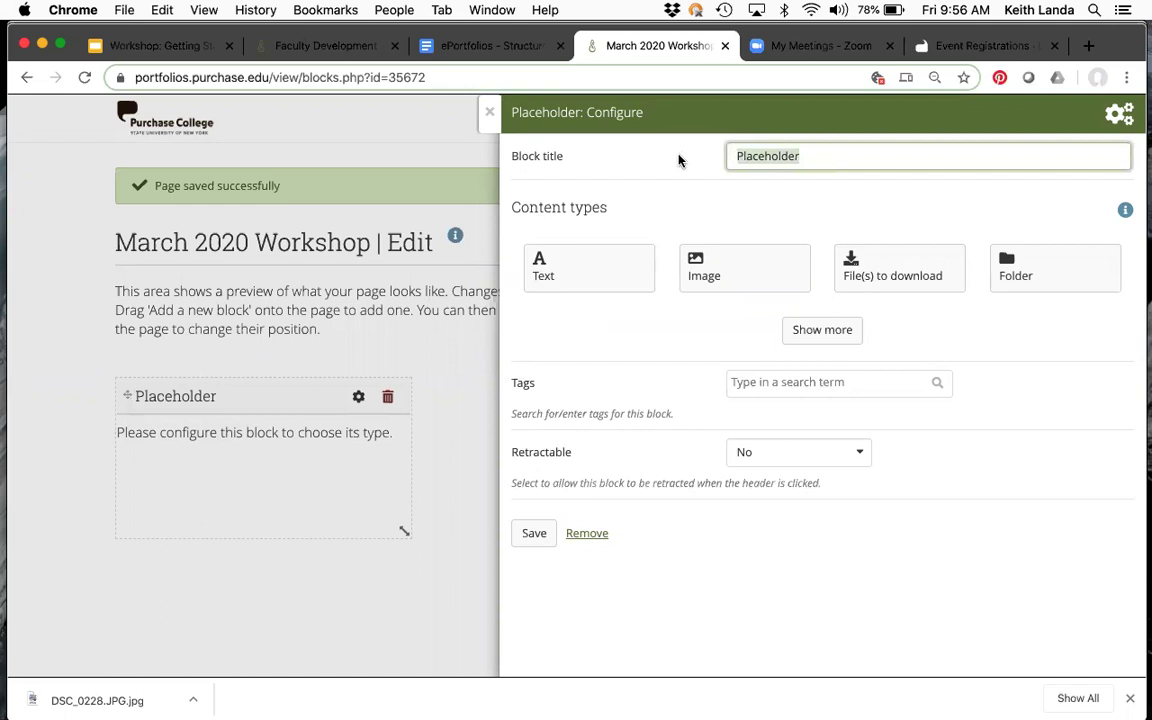
pyautogui.write('welcome')
pyautogui.press('BackSpace')
pyautogui.press('BackSpace')
pyautogui.press('BackSpace')
pyautogui.press('BackSpace')
pyautogui.press('BackSpace')
pyautogui.press('BackSpace')
pyautogui.press('BackSpace')
pyautogui.write('W')
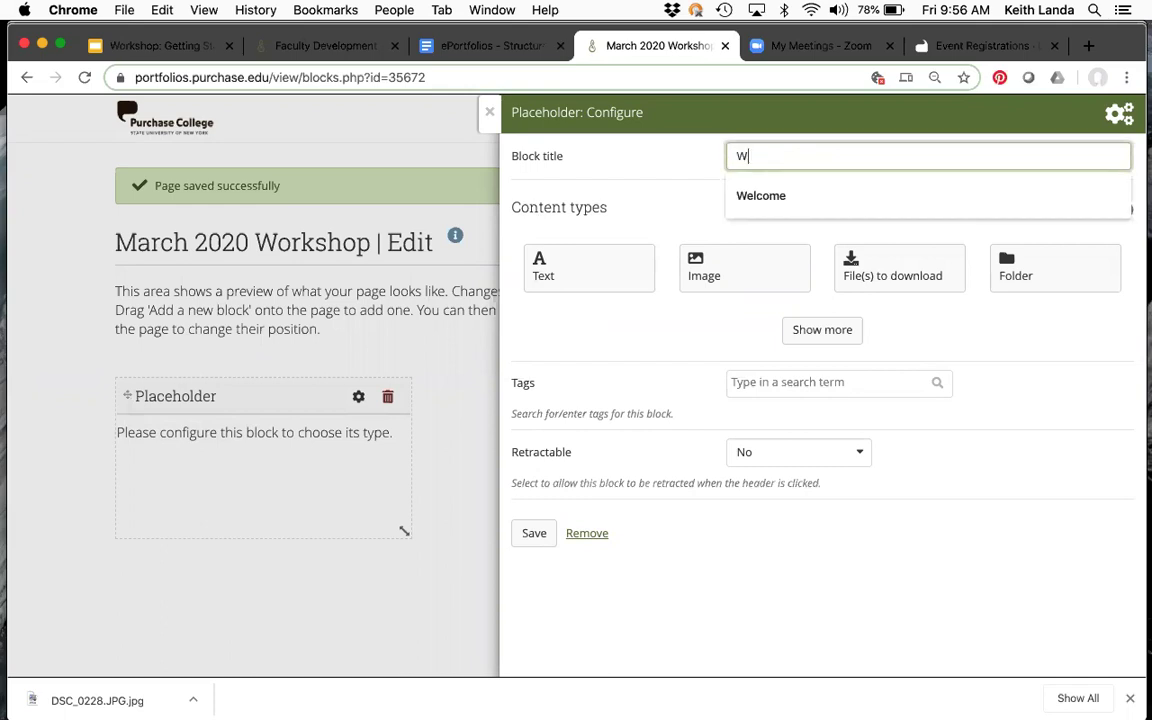
pyautogui.write('elcome')
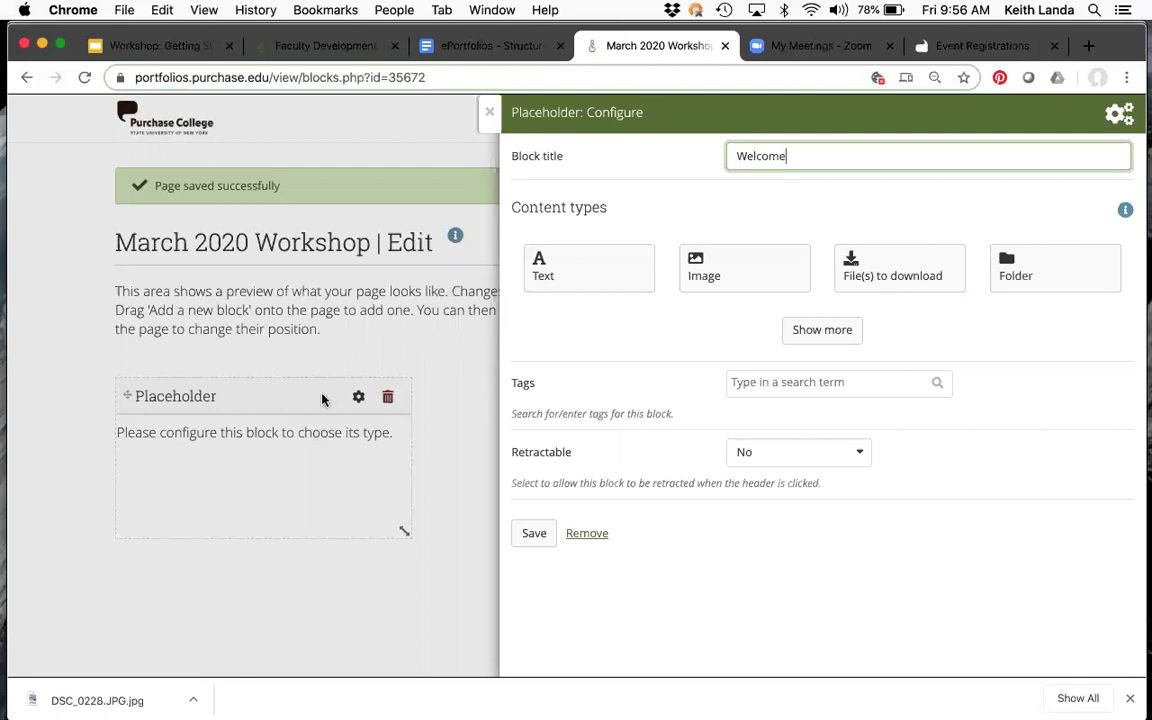
# Make the Welcome block a Text block with the content "Welcome to my portfolio"
pyautogui.click(582, 281)
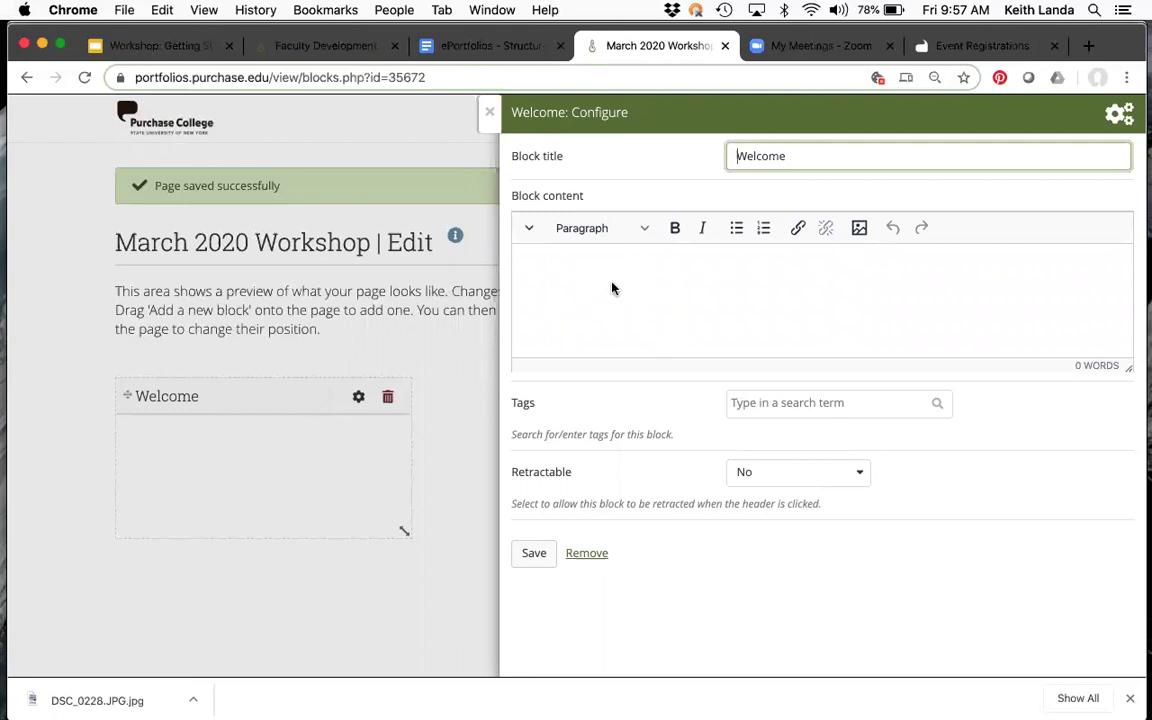
pyautogui.click(614, 287)
pyautogui.write('Welcome ')
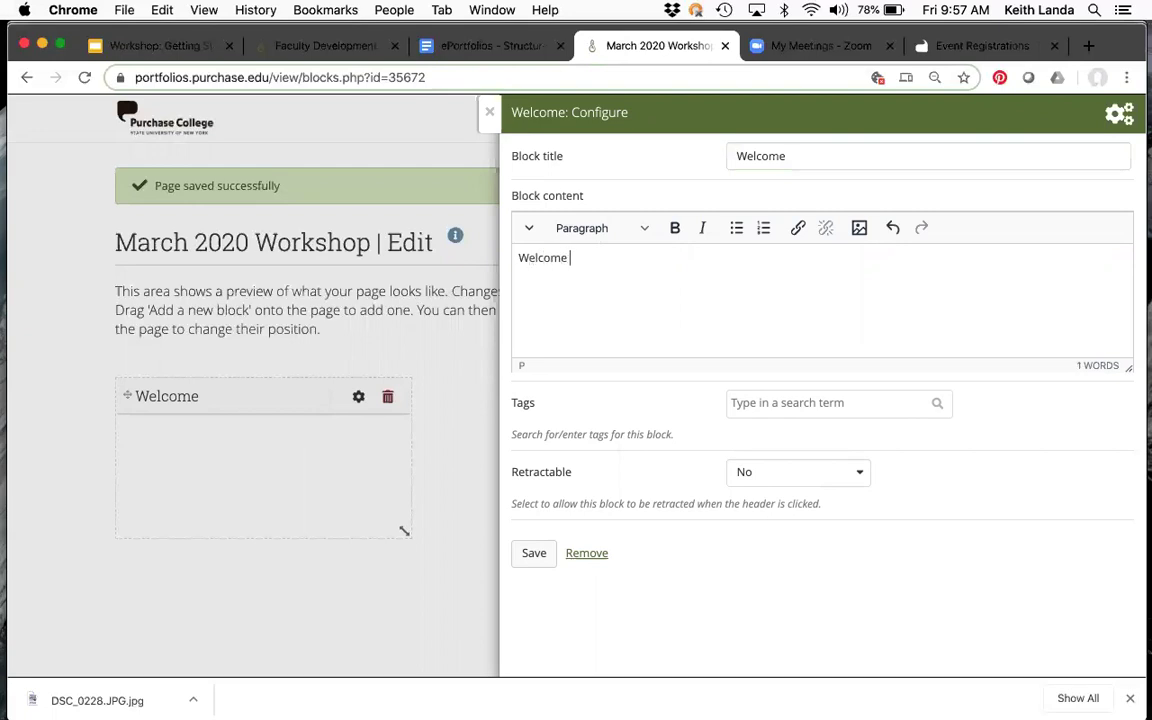
pyautogui.write('to my portfolio')
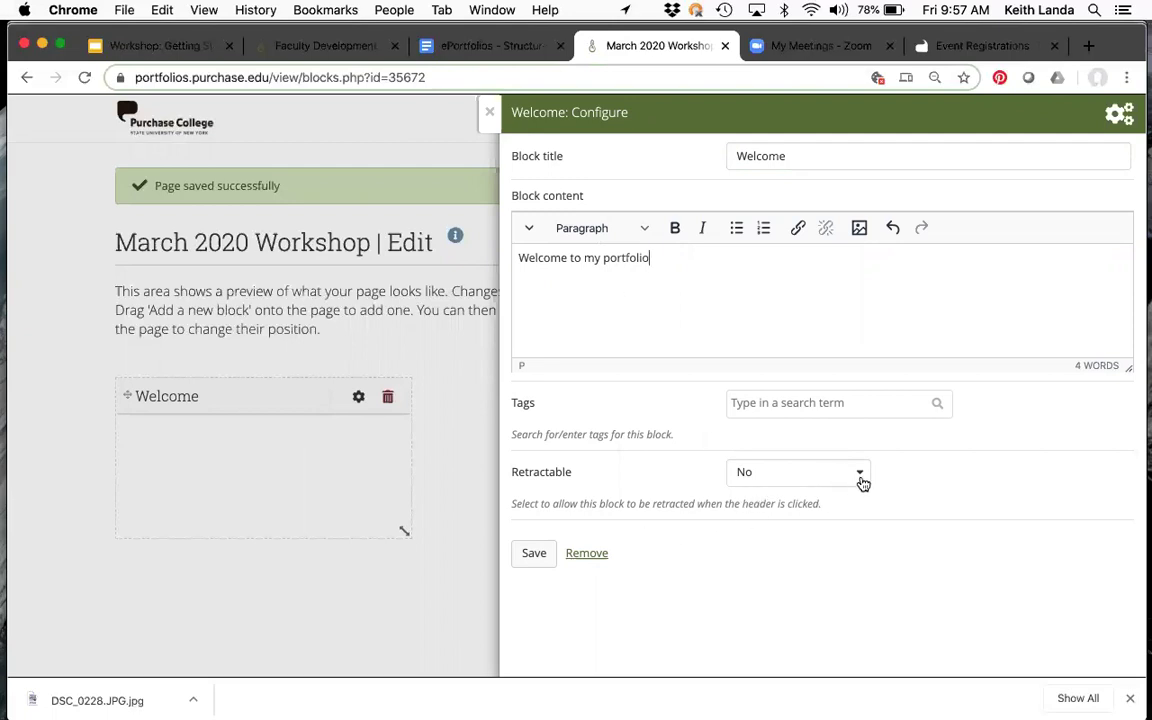
# Set the Welcome block's Retractable option to Yes, save the block, and display the finished page
pyautogui.click(862, 483)
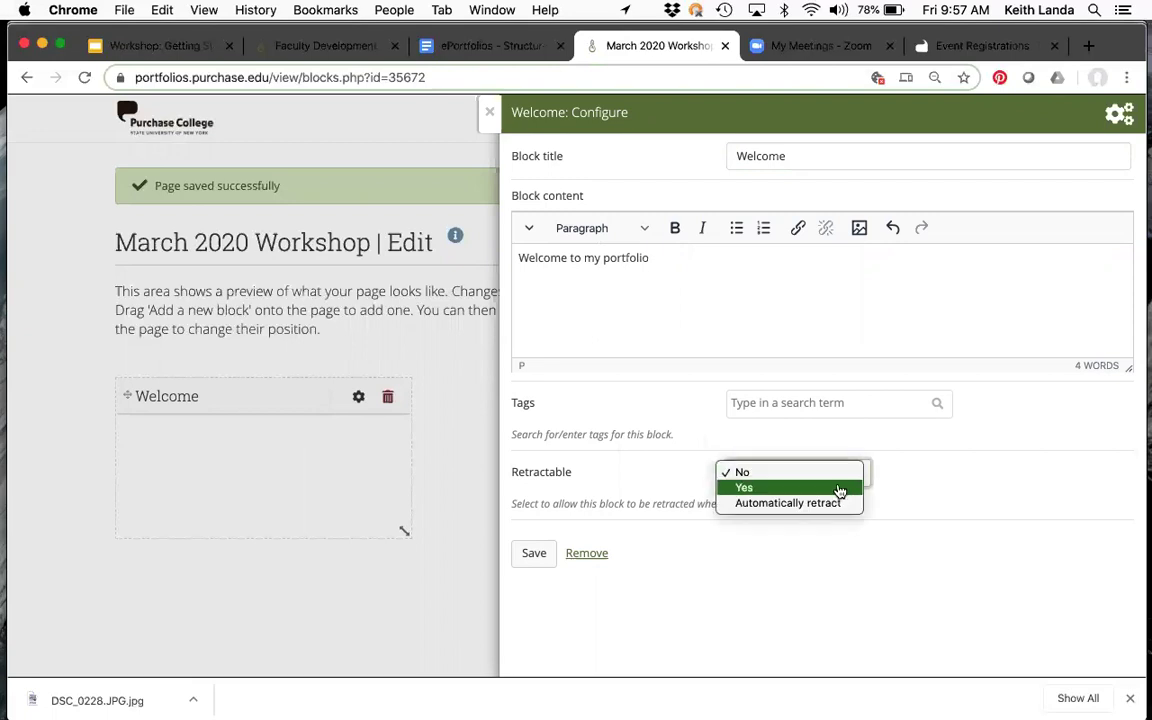
pyautogui.click(840, 488)
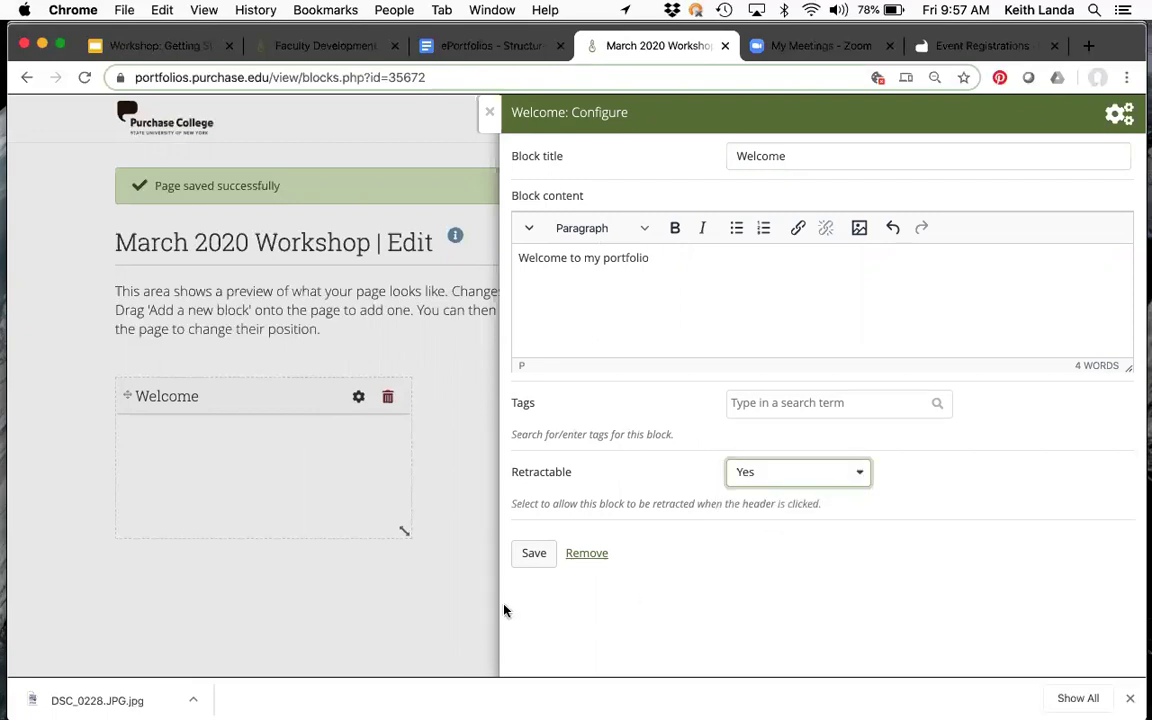
pyautogui.click(534, 554)
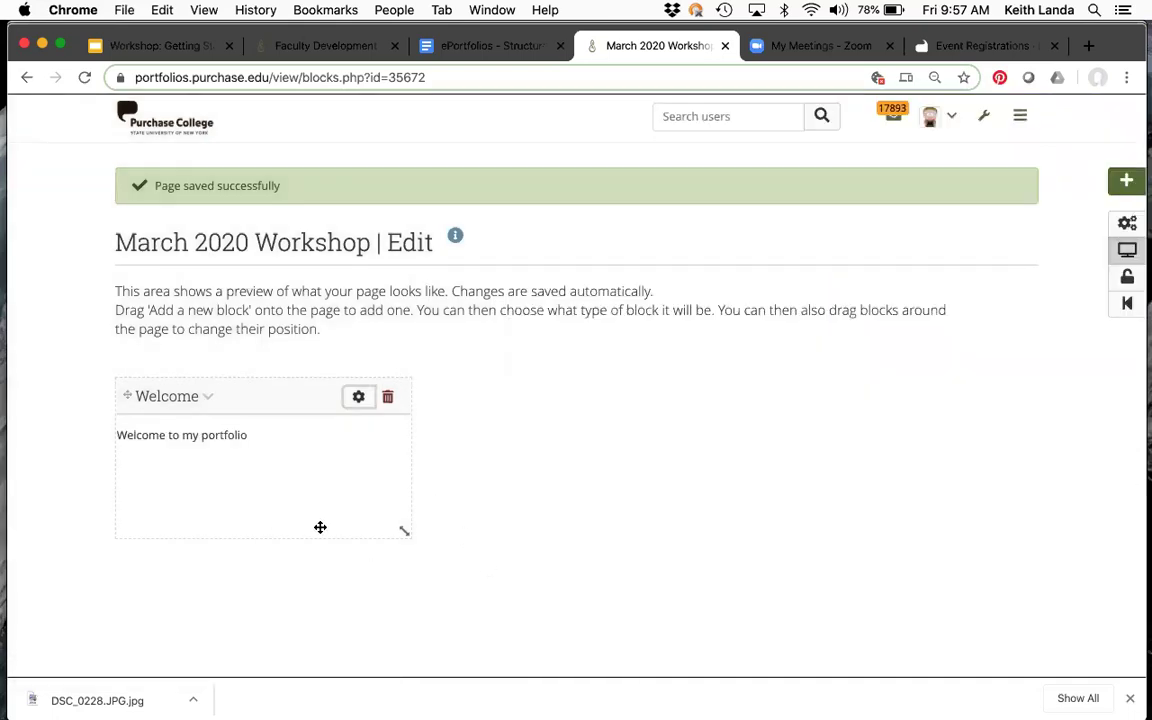
pyautogui.click(1124, 251)
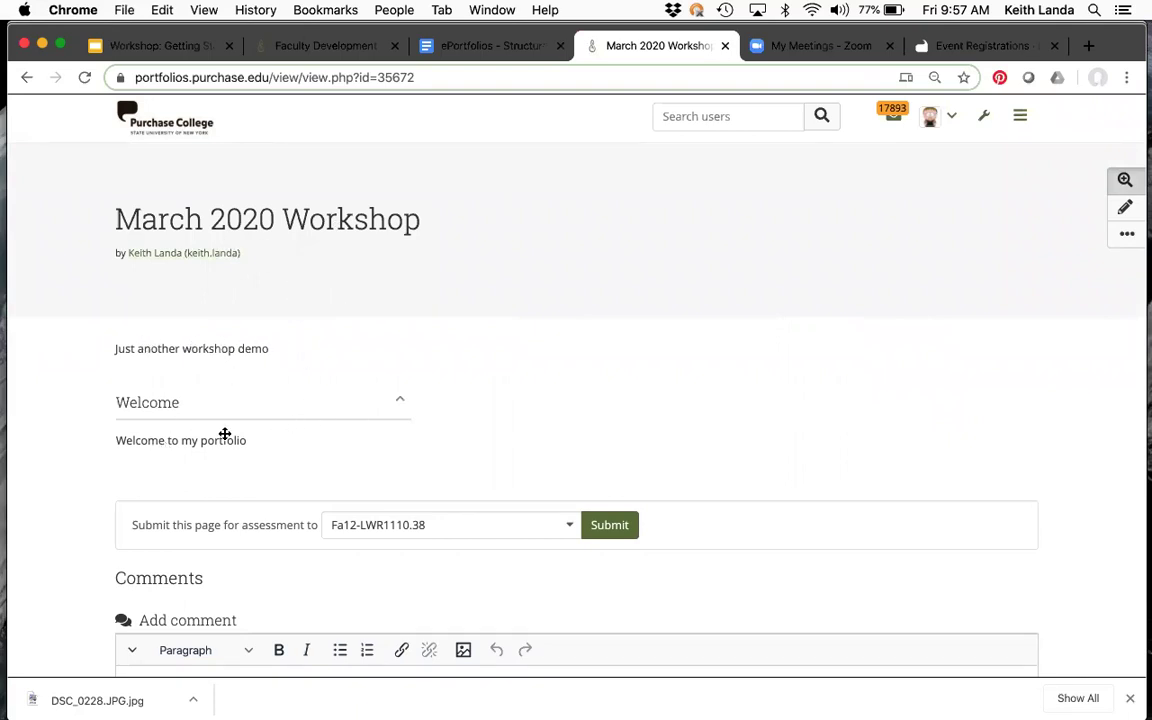
# Collapse and re-expand the Welcome block, and examine the page's assessment submission and comment sections
pyautogui.click(400, 404)
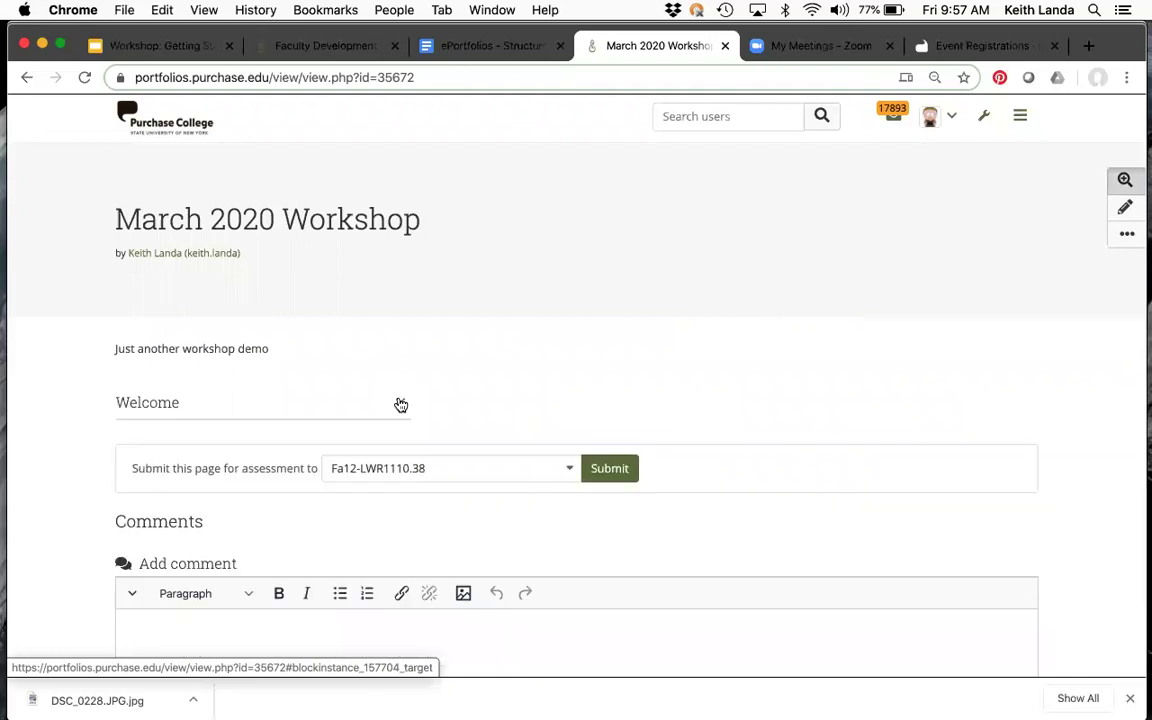
pyautogui.click(400, 404)
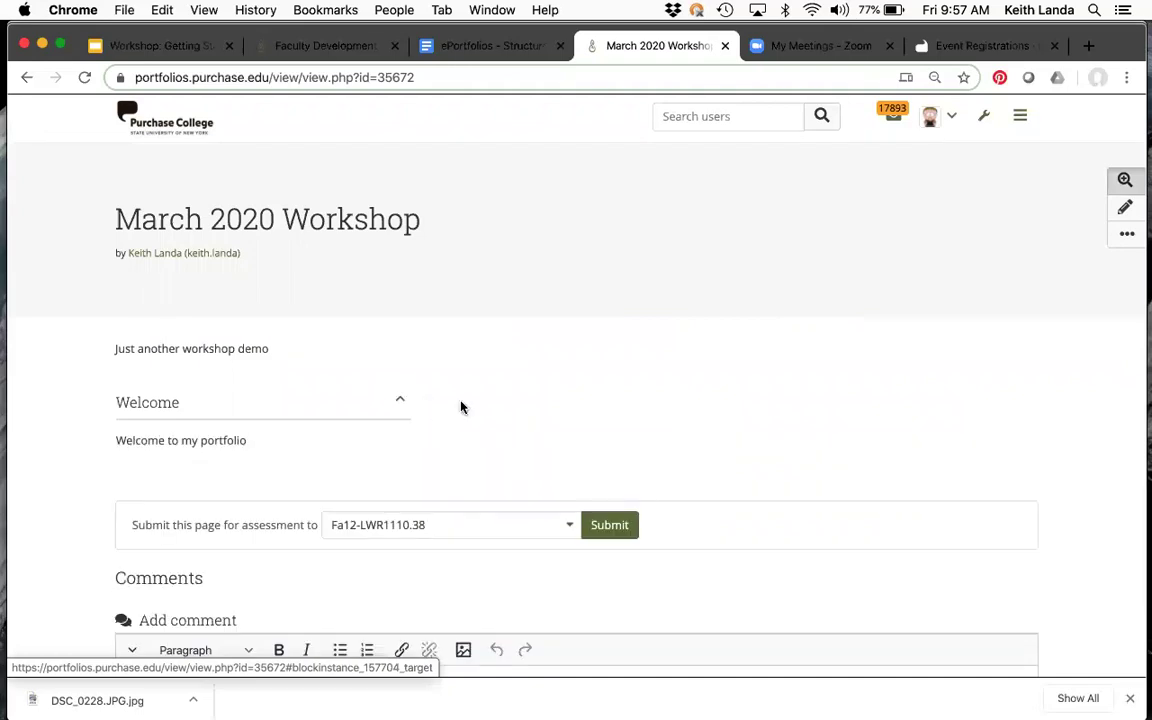
pyautogui.scroll(-2, 494, 404)
pyautogui.scroll(-2, 494, 404)
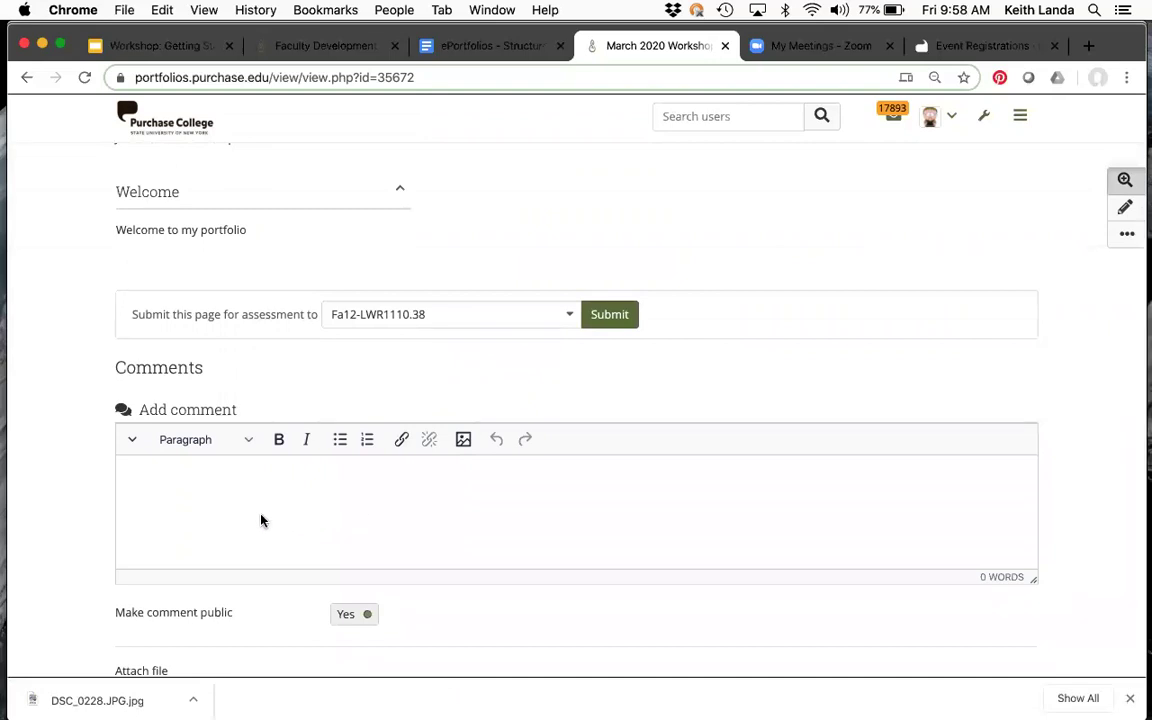
pyautogui.scroll(-1, 261, 520)
pyautogui.scroll(-2, 261, 520)
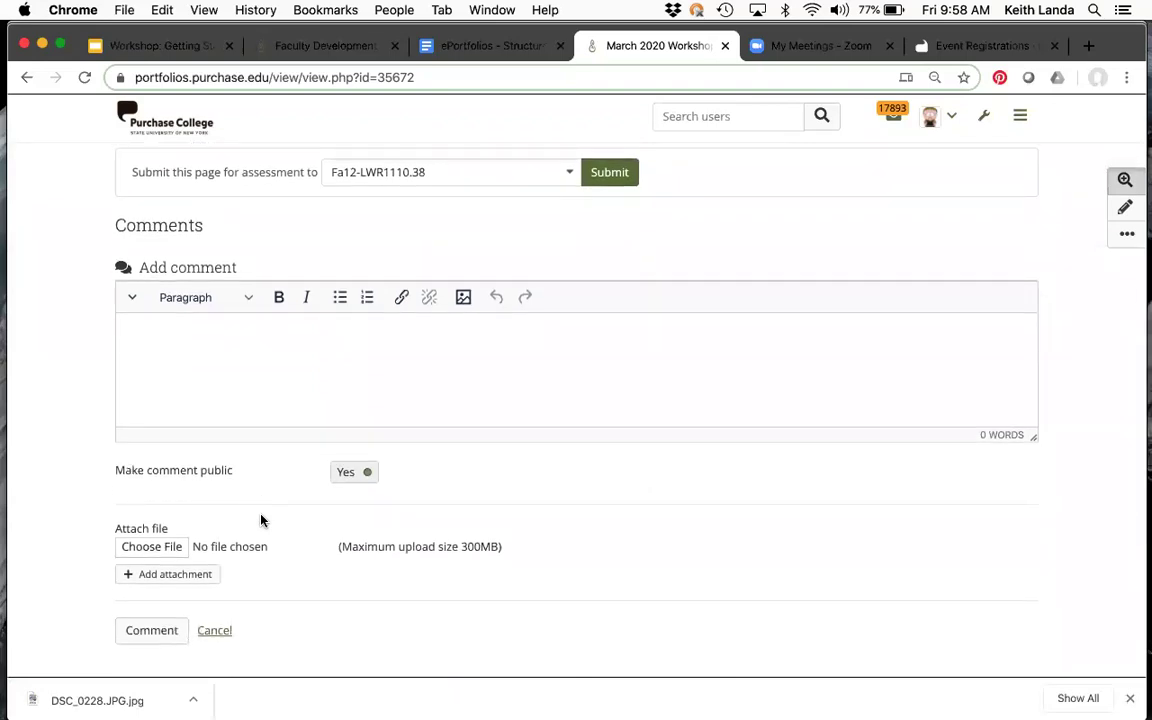
pyautogui.scroll(3, 261, 520)
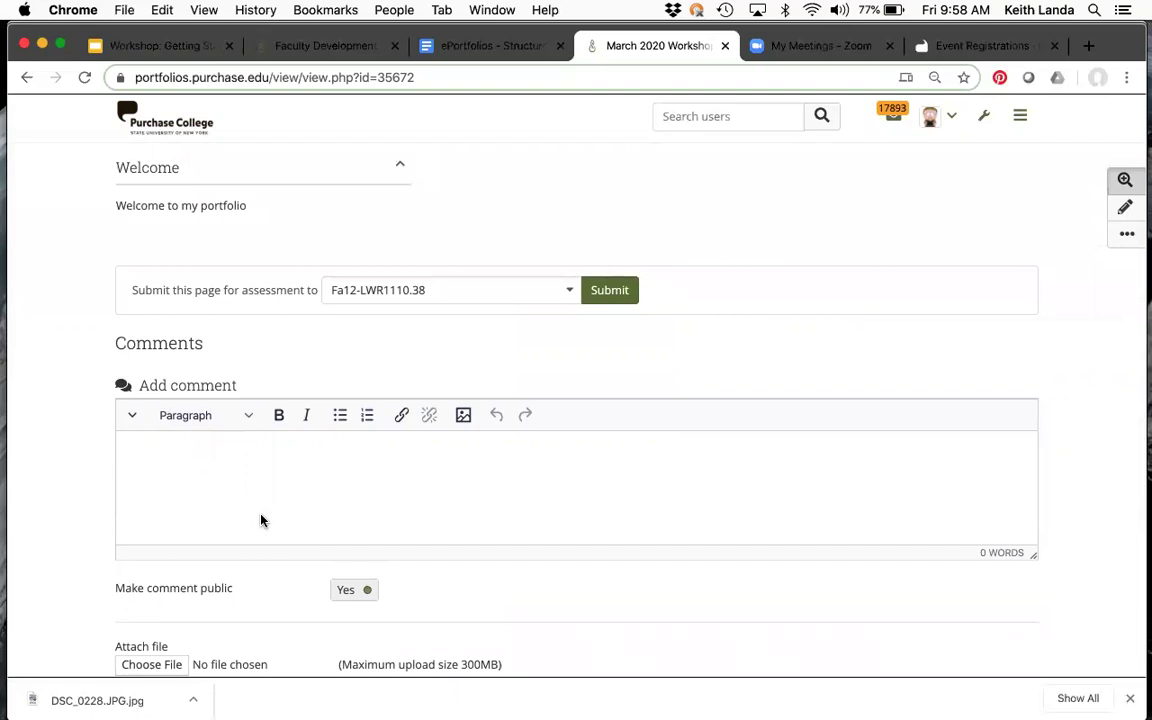
pyautogui.scroll(3, 261, 520)
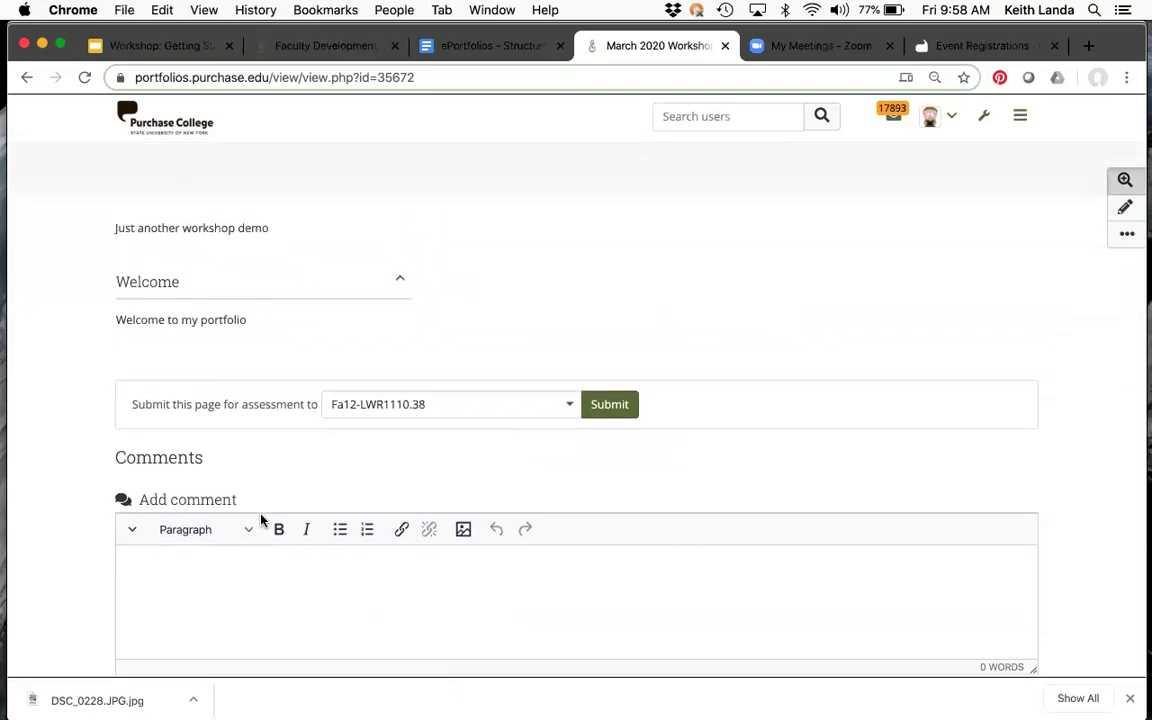
pyautogui.scroll(2, 264, 584)
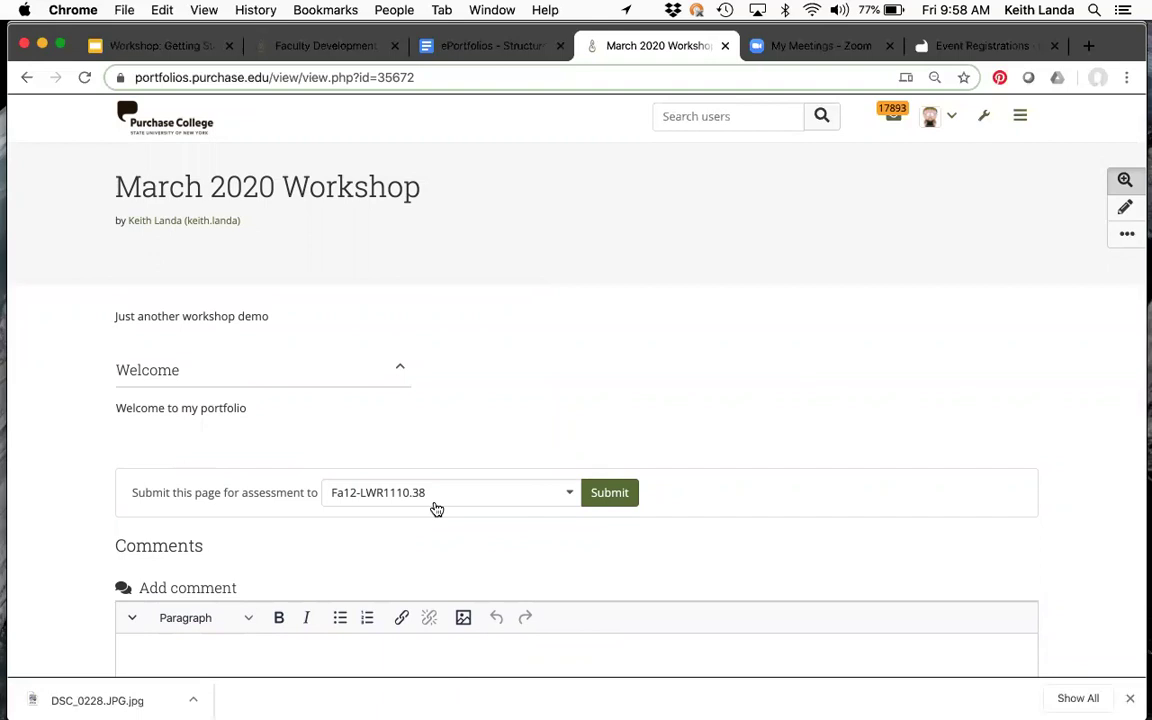
pyautogui.scroll(-5, 432, 540)
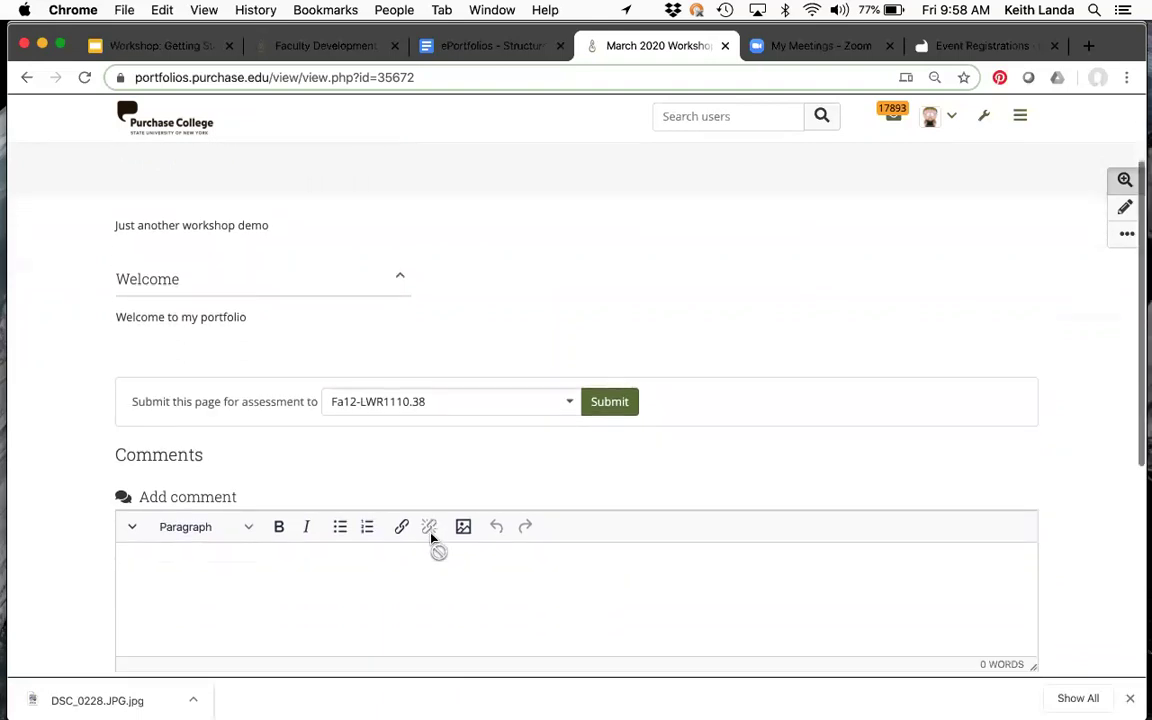
pyautogui.scroll(-1, 432, 540)
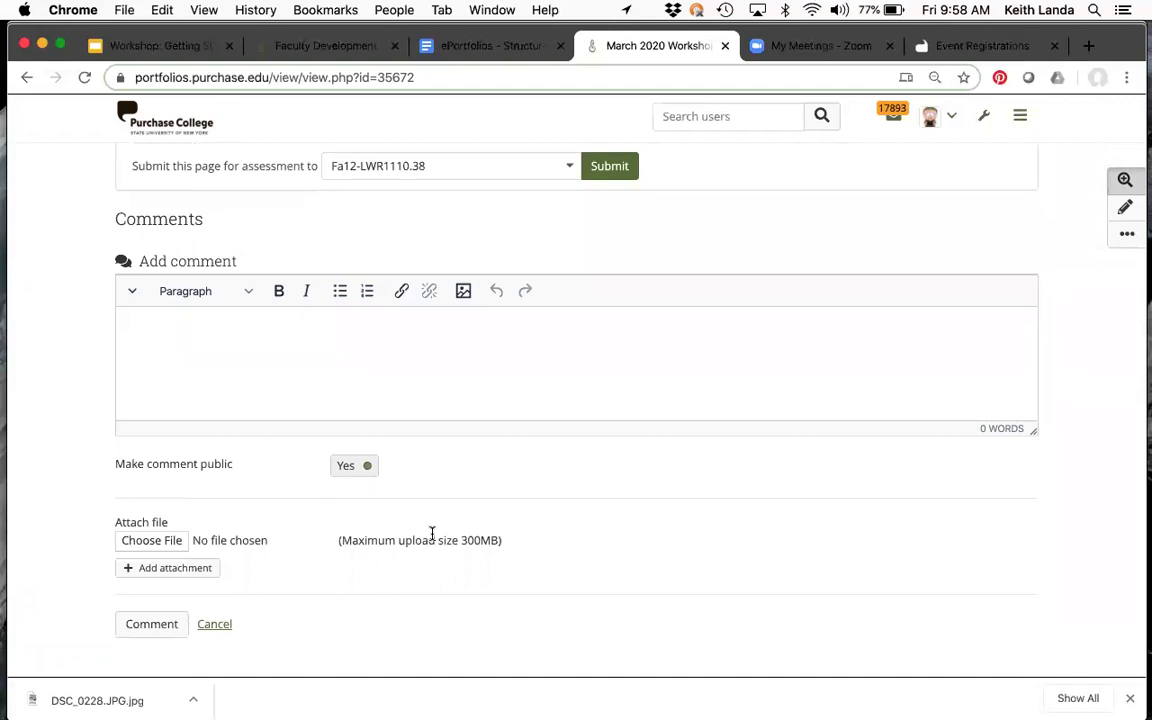
pyautogui.scroll(6, 432, 535)
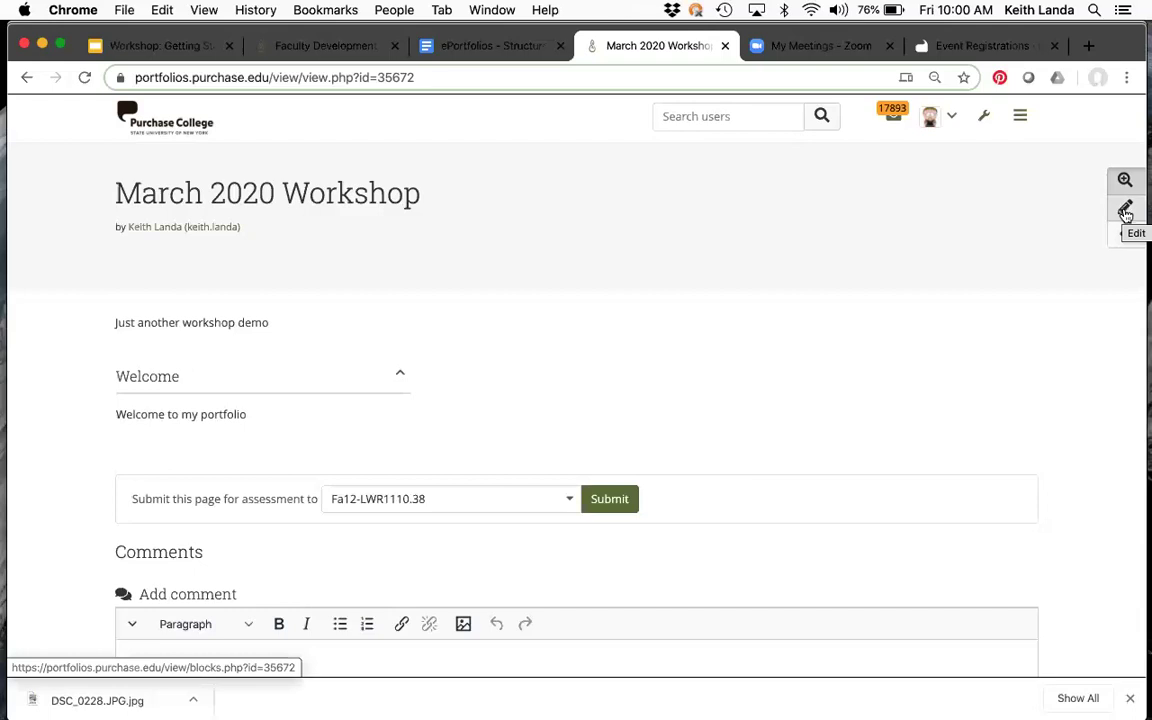
# Open the March 2020 Workshop page for editing and add a new block beside the Welcome block
pyautogui.click(1126, 210)
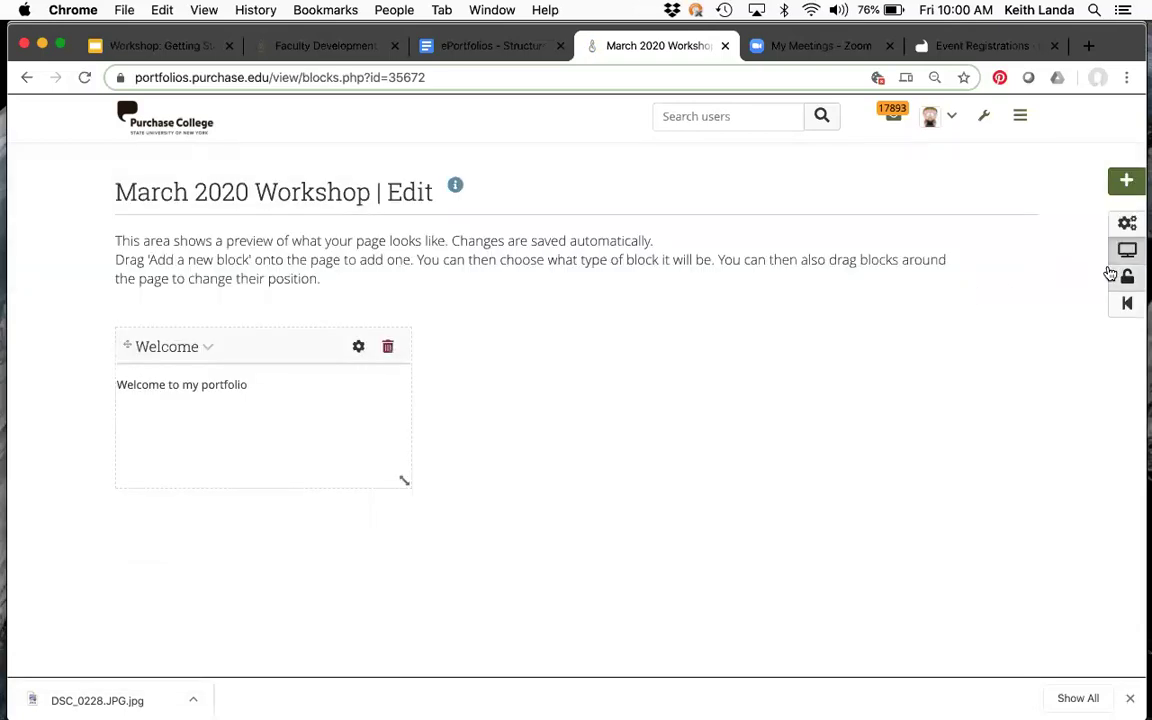
pyautogui.scroll(-2, 697, 300)
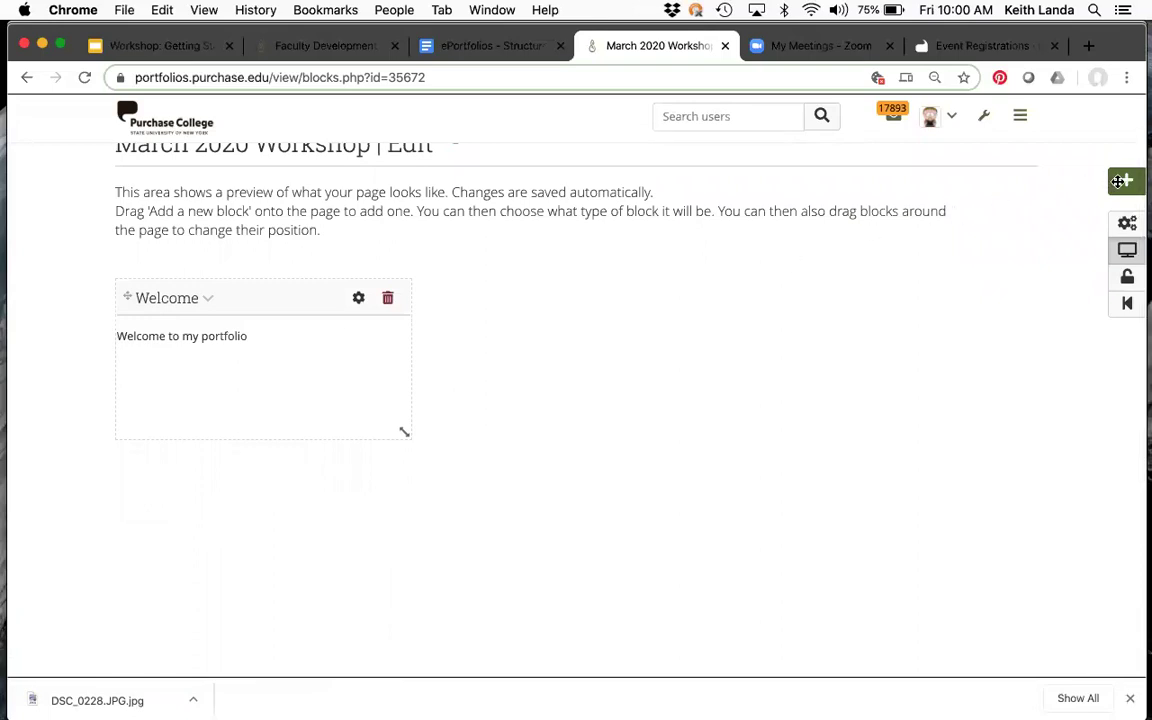
pyautogui.moveTo(1126, 180); pyautogui.dragTo(486, 338)
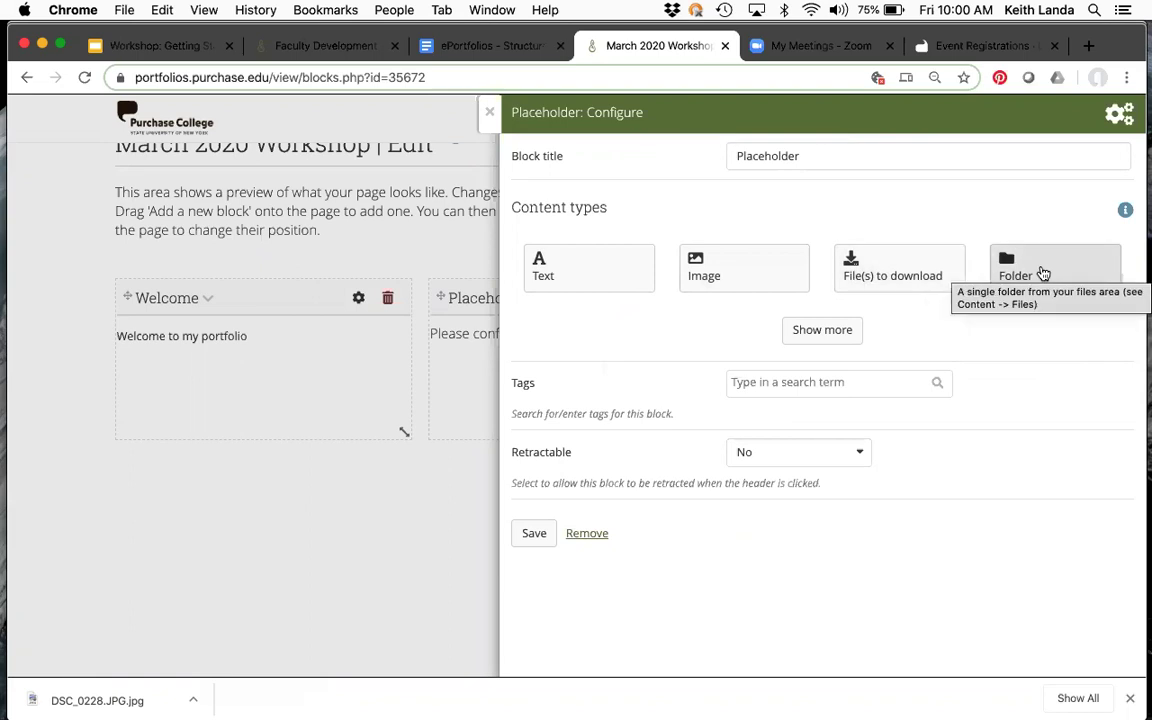
# Reveal all available content types, make the new block an Image block, and title it "Individual image"
pyautogui.click(832, 331)
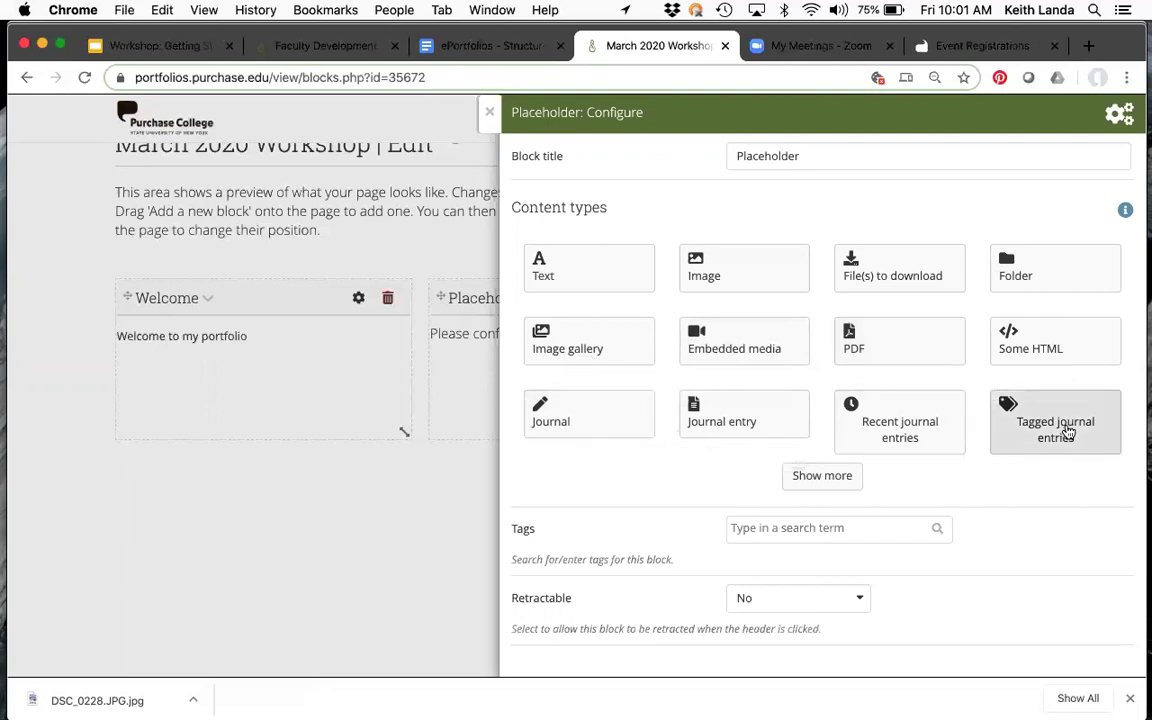
pyautogui.click(841, 484)
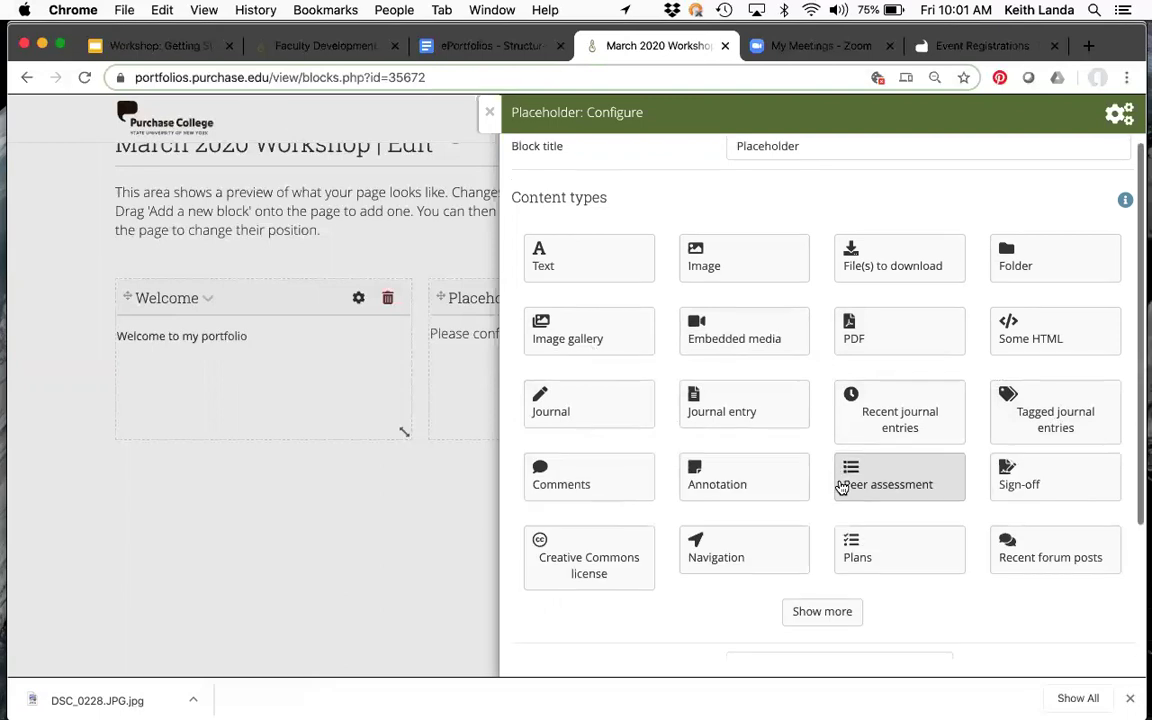
pyautogui.scroll(-5, 840, 485)
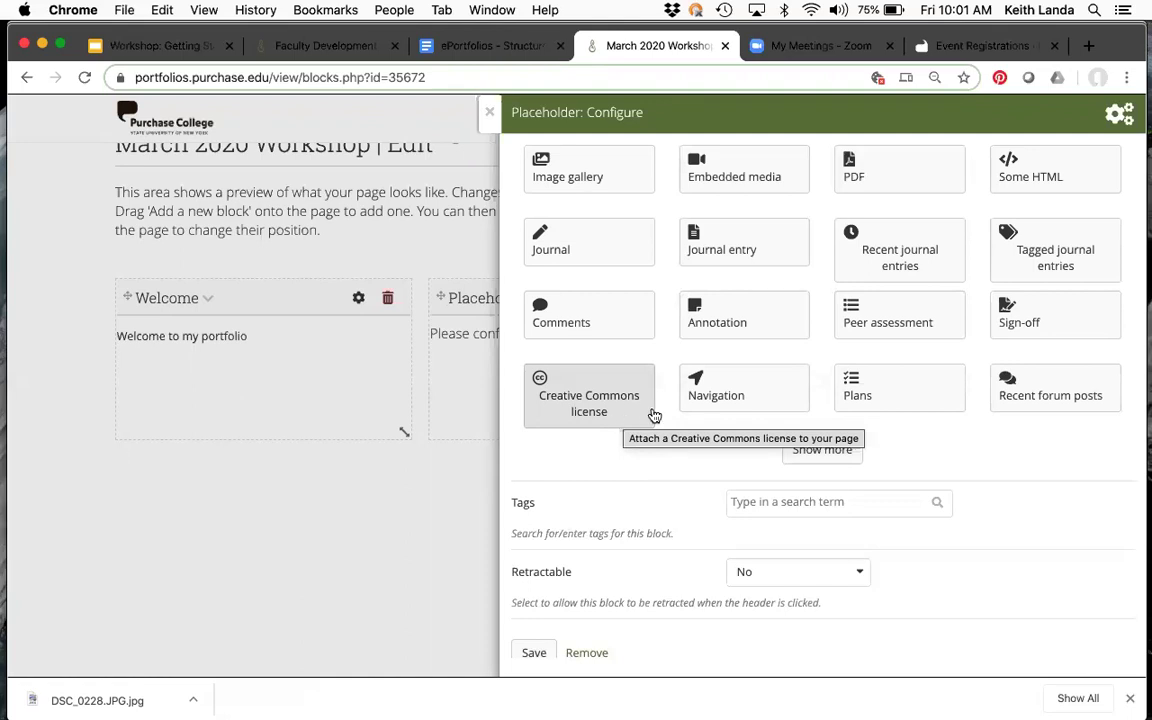
pyautogui.click(840, 451)
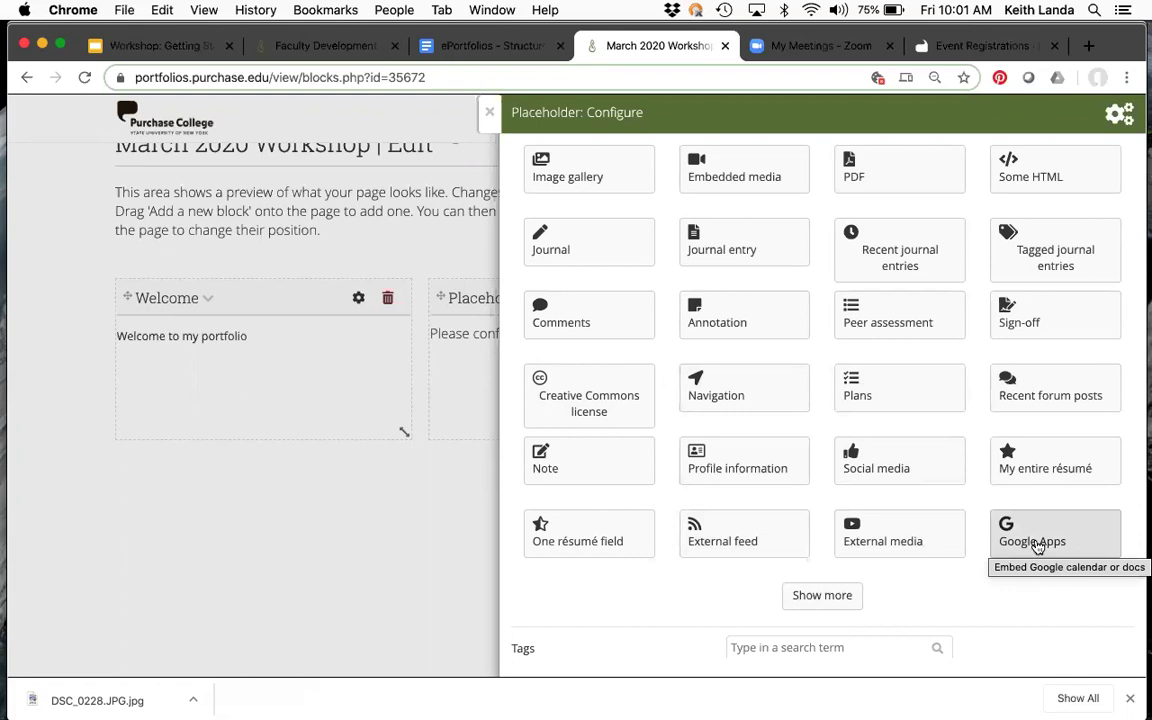
pyautogui.click(838, 600)
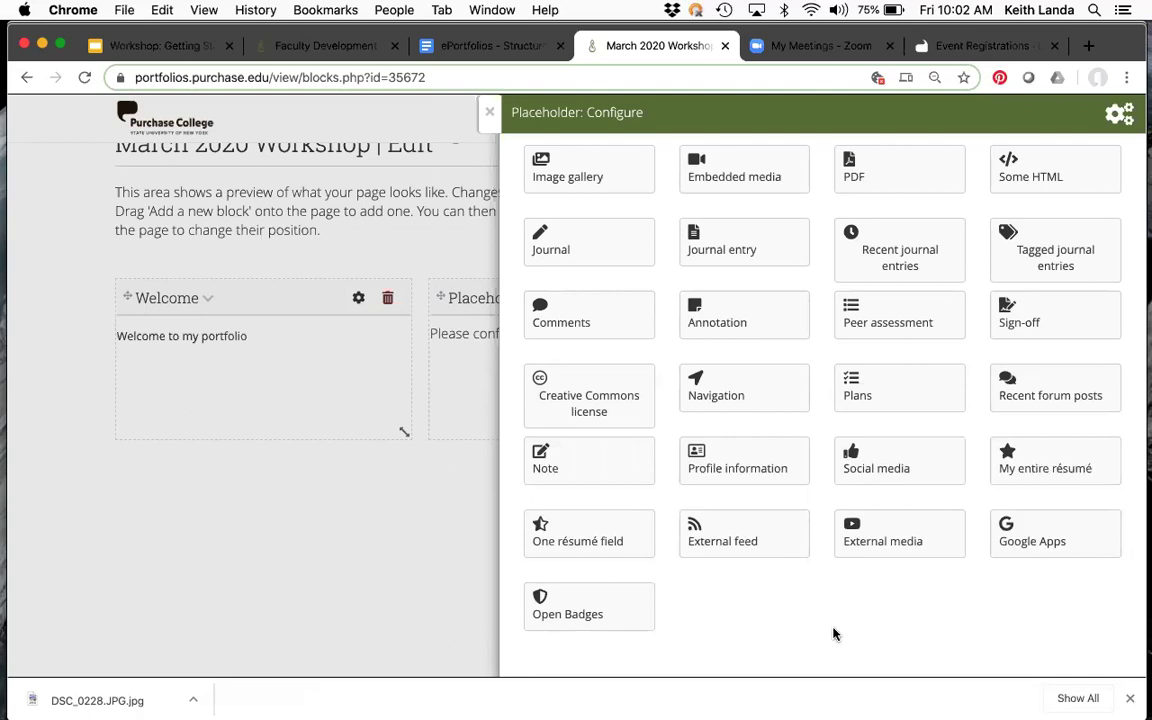
pyautogui.scroll(5, 835, 634)
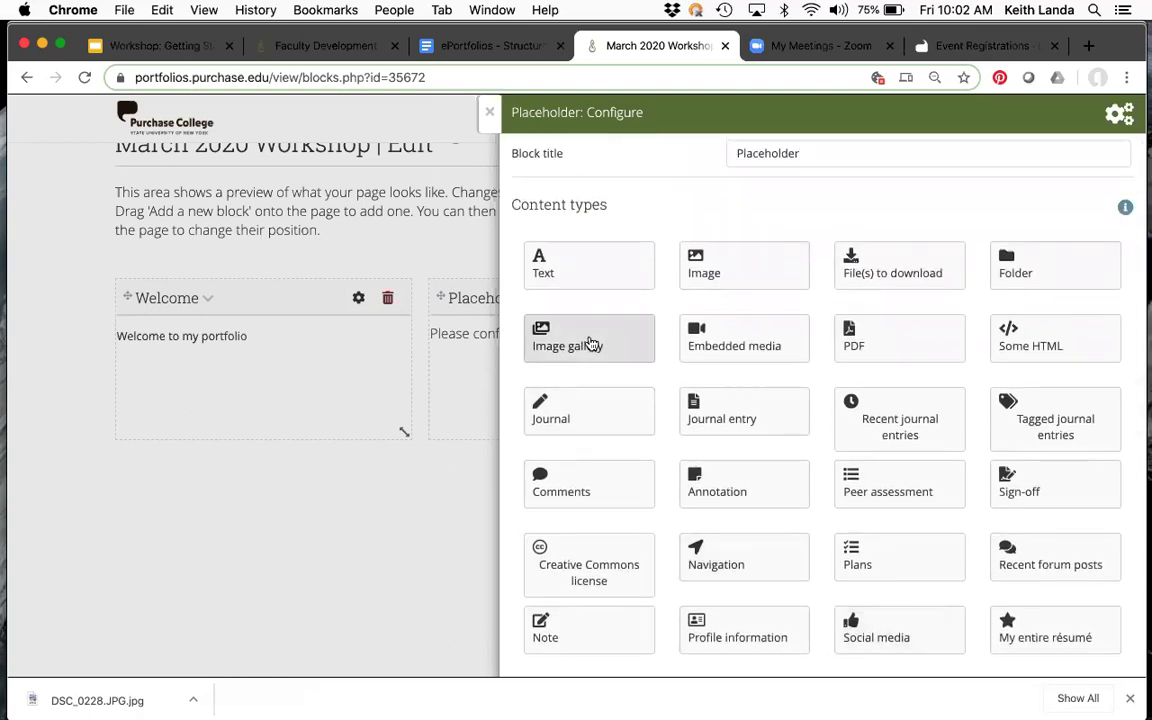
pyautogui.click(735, 265)
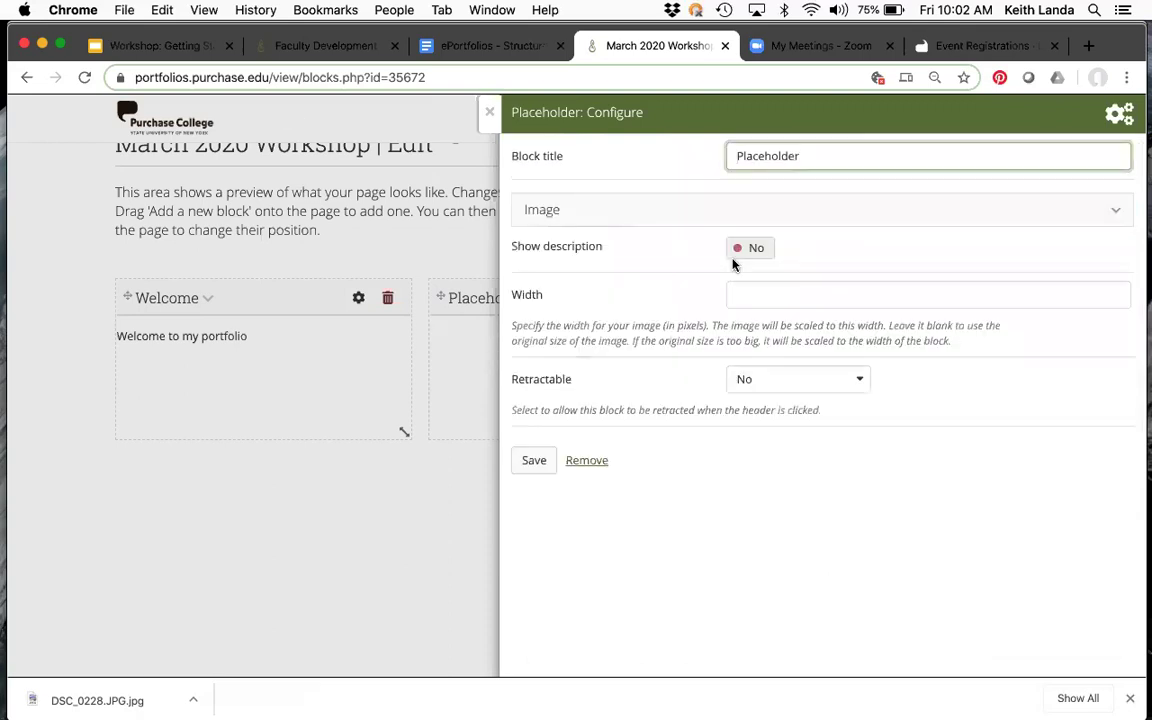
pyautogui.moveTo(810, 152); pyautogui.dragTo(645, 152)
pyautogui.write('Individual image')
# Select the 5.9K portrait photo from the images folder for the Individual image block and save the block
pyautogui.click(1113, 216)
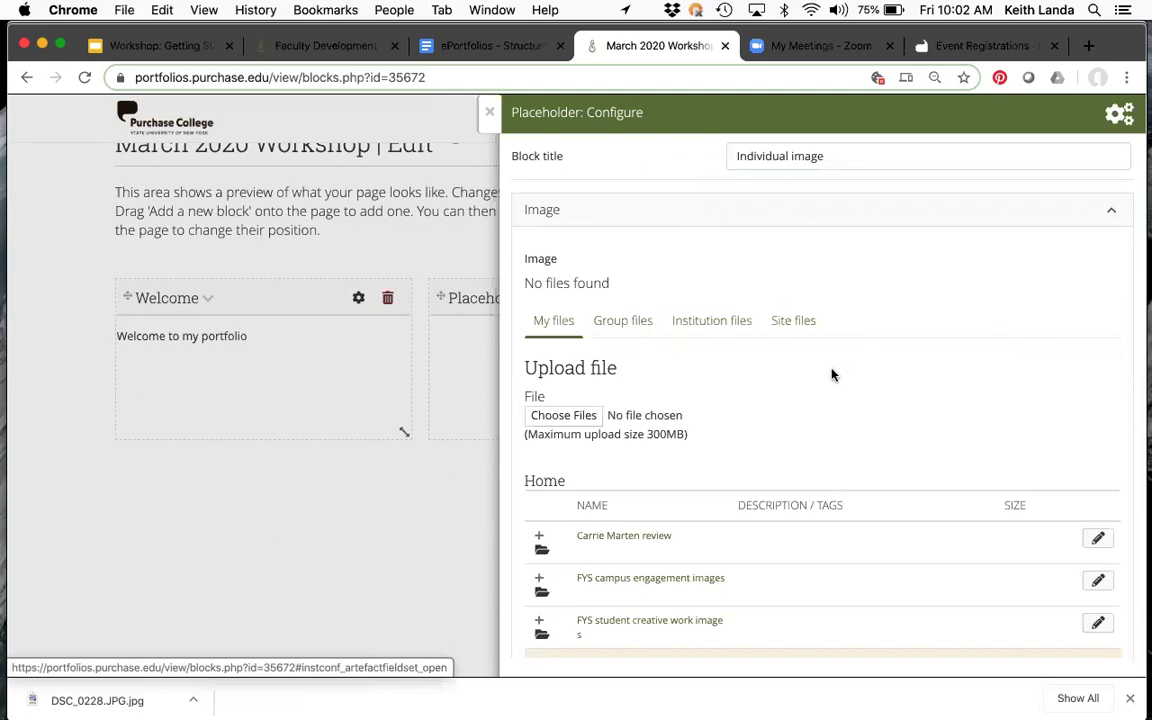
pyautogui.scroll(-2, 785, 400)
pyautogui.scroll(-4, 785, 400)
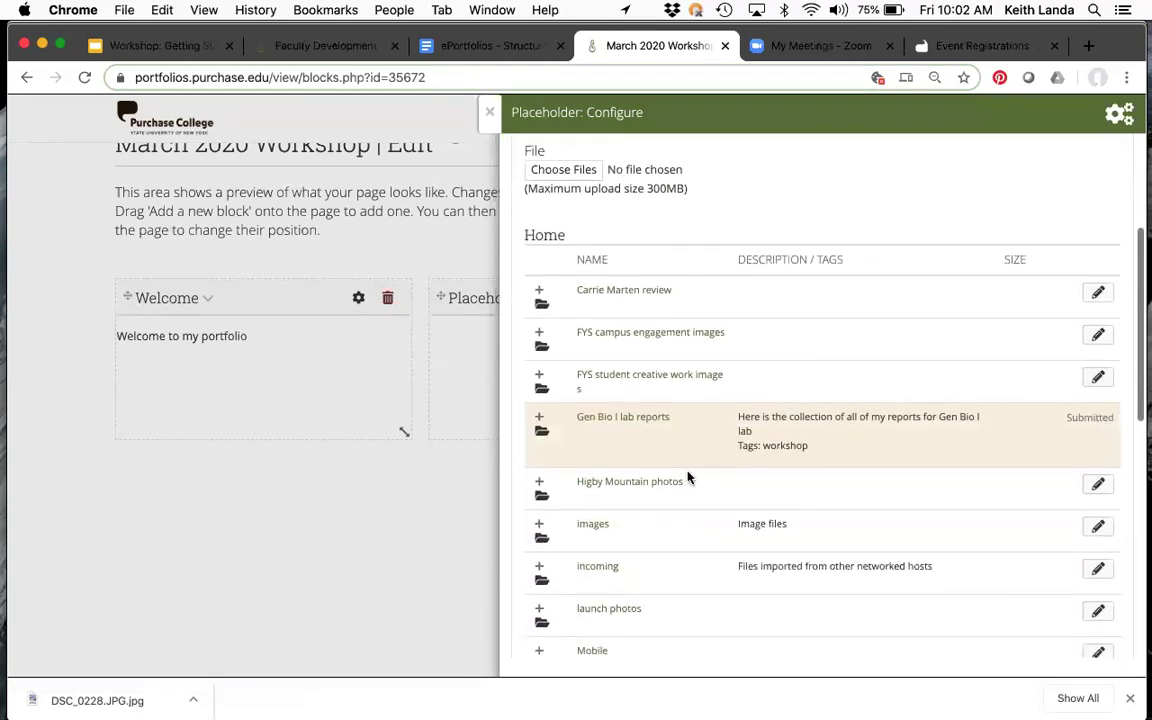
pyautogui.click(538, 525)
pyautogui.scroll(-1, 536, 521)
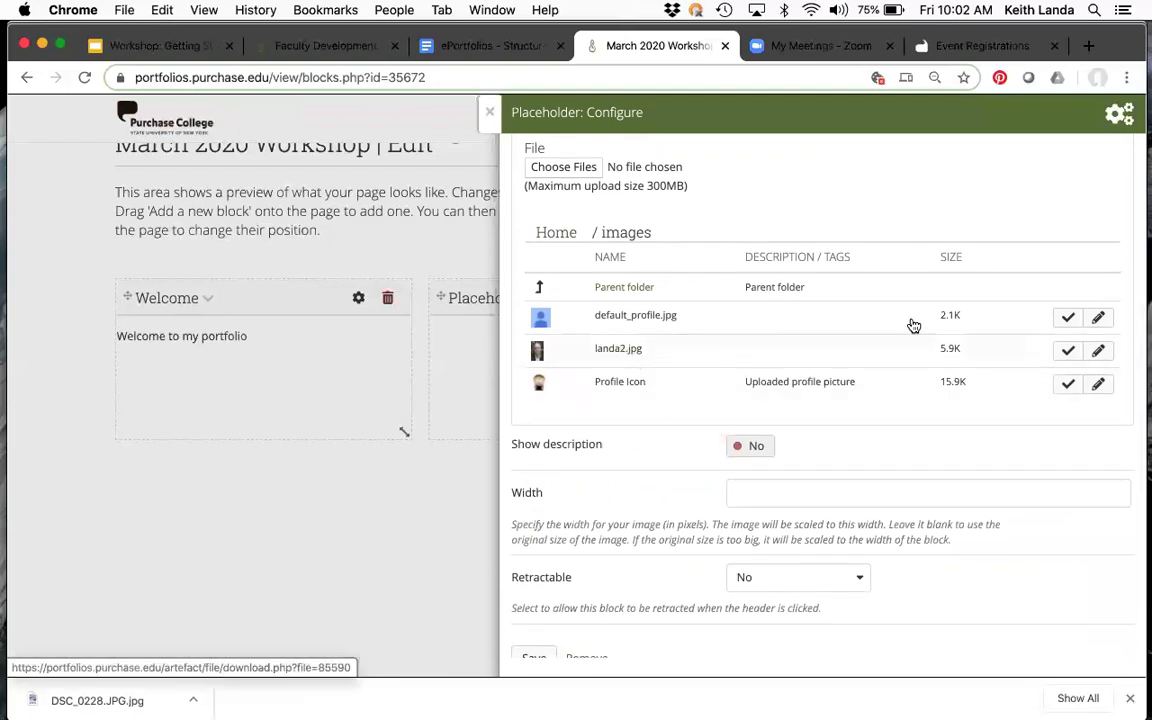
pyautogui.click(1068, 352)
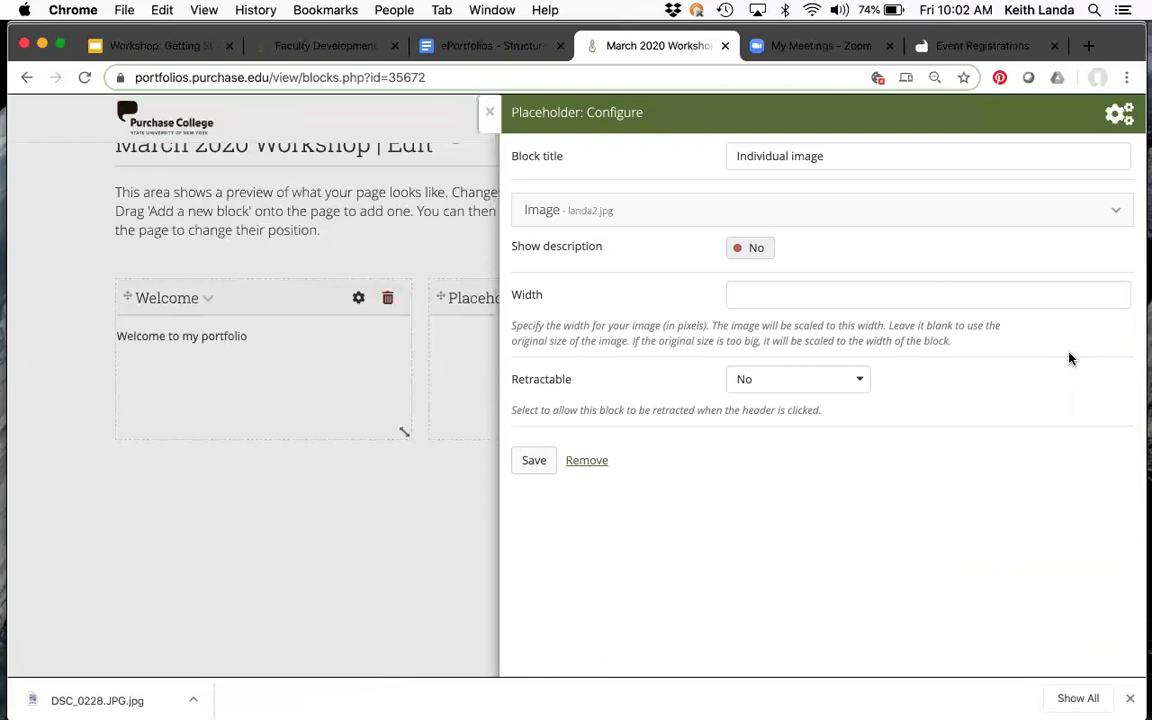
pyautogui.click(535, 462)
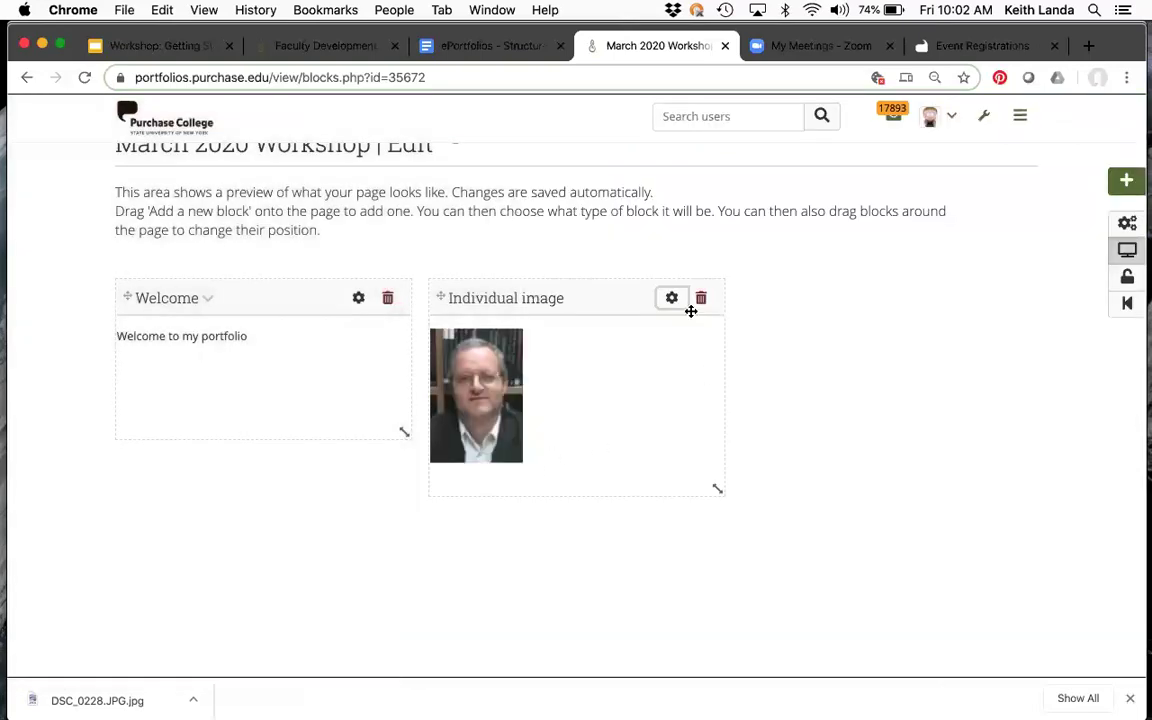
# Open the Individual image block's settings and save them as they are, and open and dismiss the dialog for adding a block
pyautogui.click(671, 299)
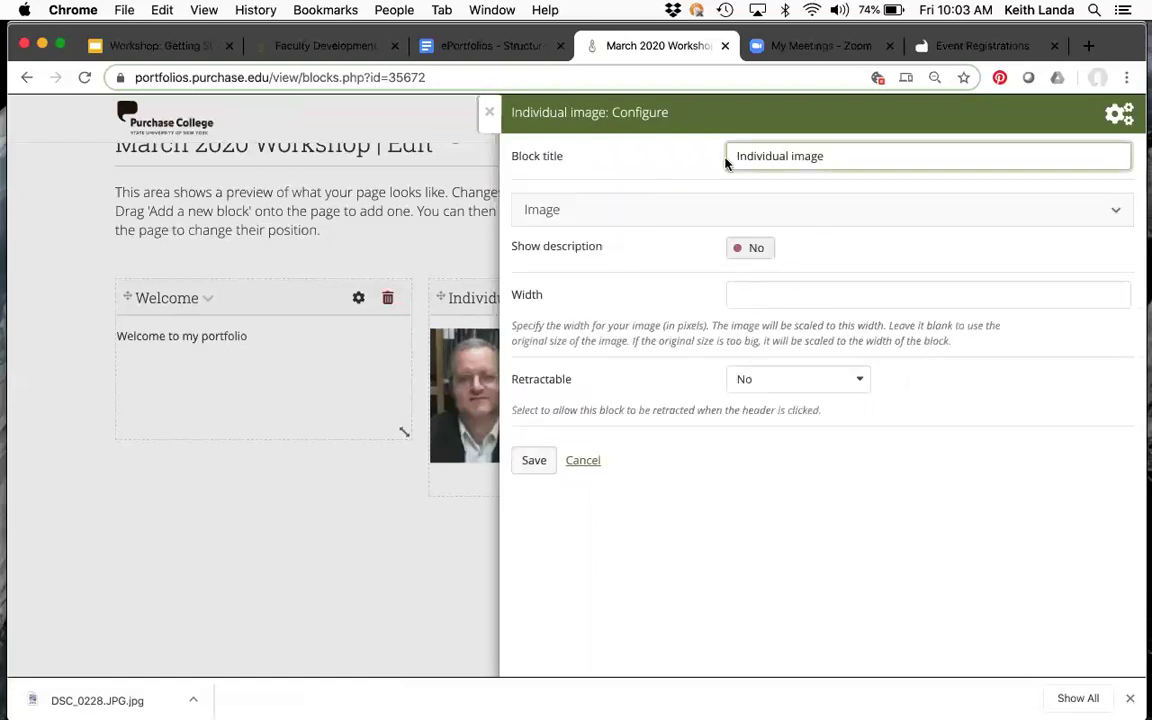
pyautogui.click(540, 462)
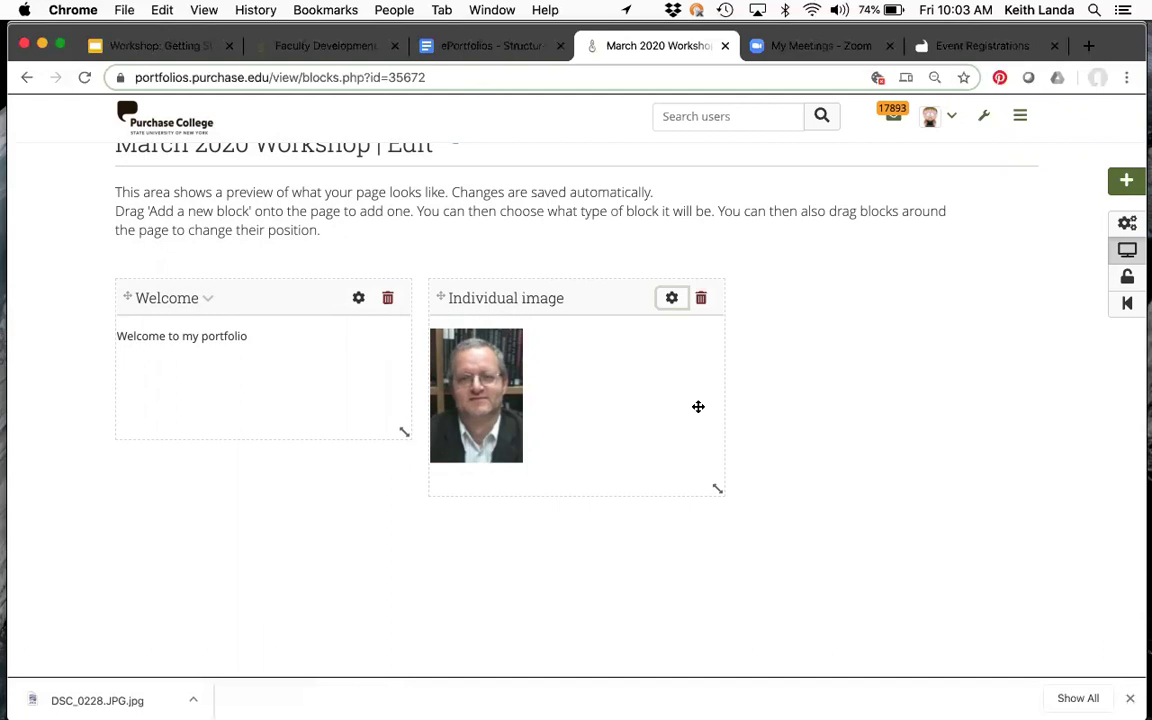
pyautogui.click(1126, 180)
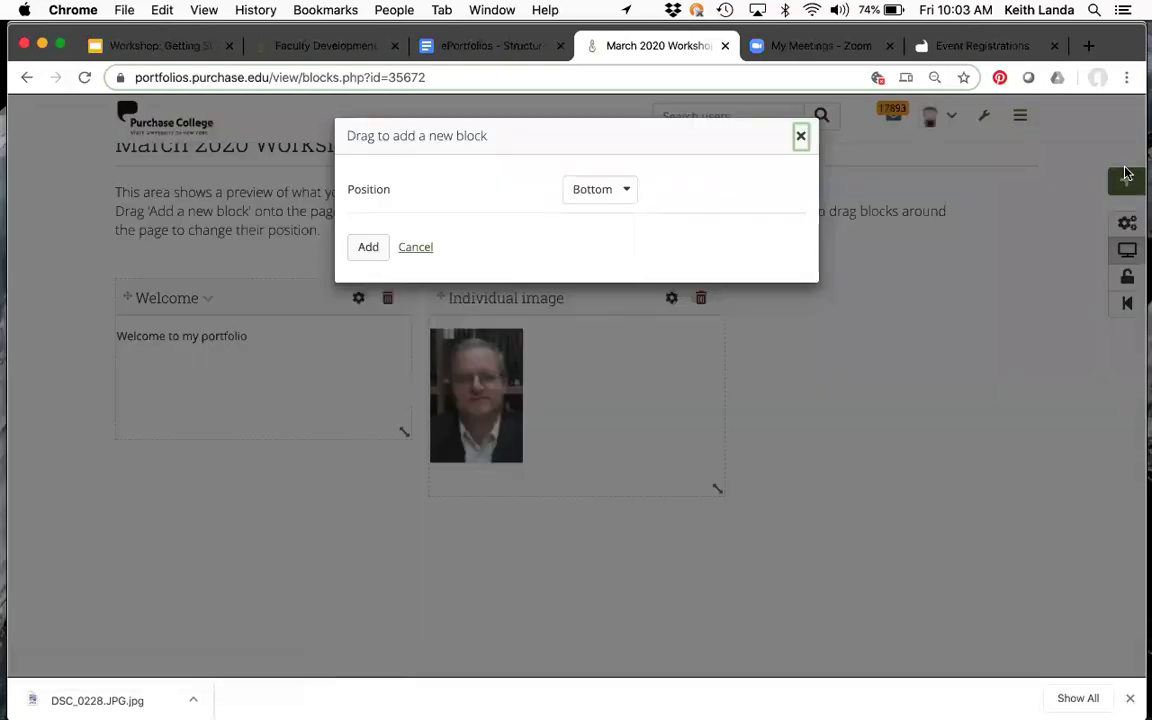
pyautogui.click(800, 136)
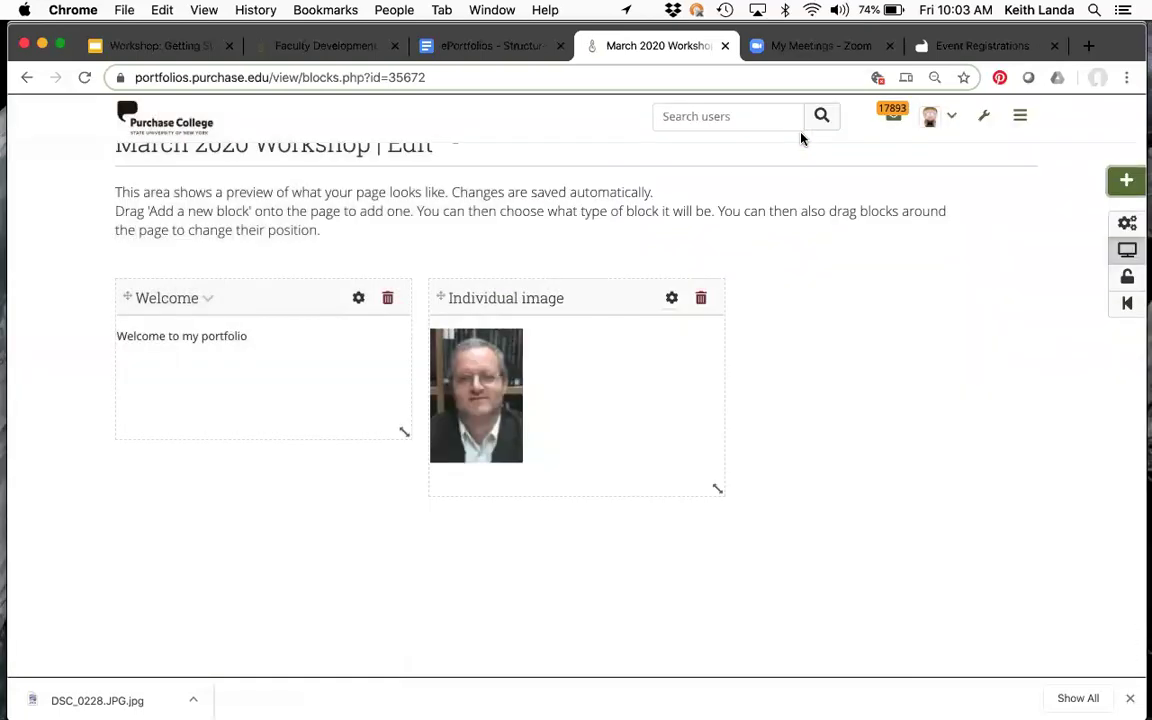
# Review the image file options of the Individual image block, turn on its description display, and save the block
pyautogui.click(671, 298)
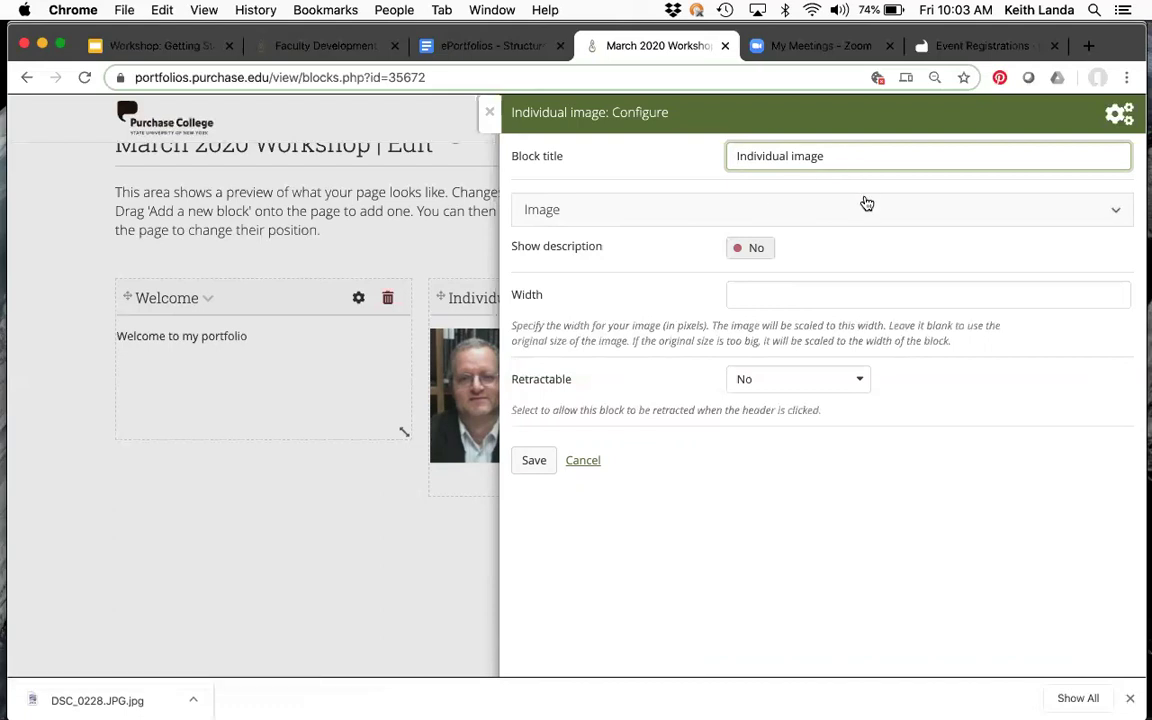
pyautogui.click(1113, 214)
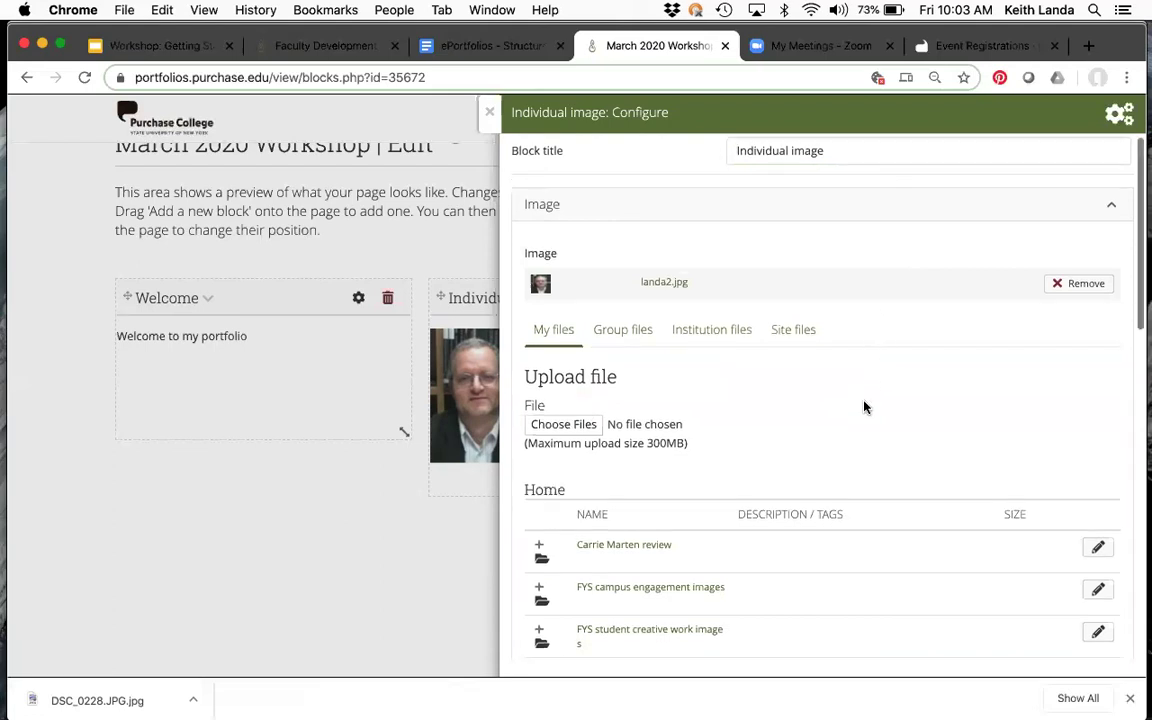
pyautogui.scroll(-3, 865, 407)
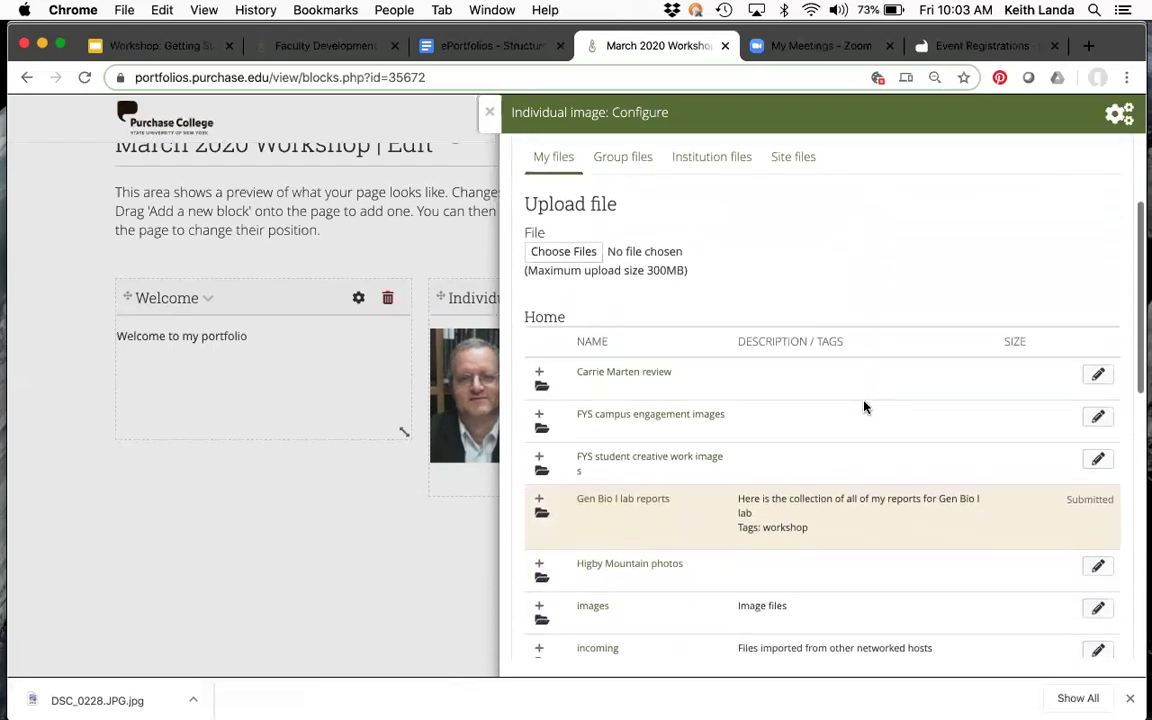
pyautogui.scroll(3, 865, 407)
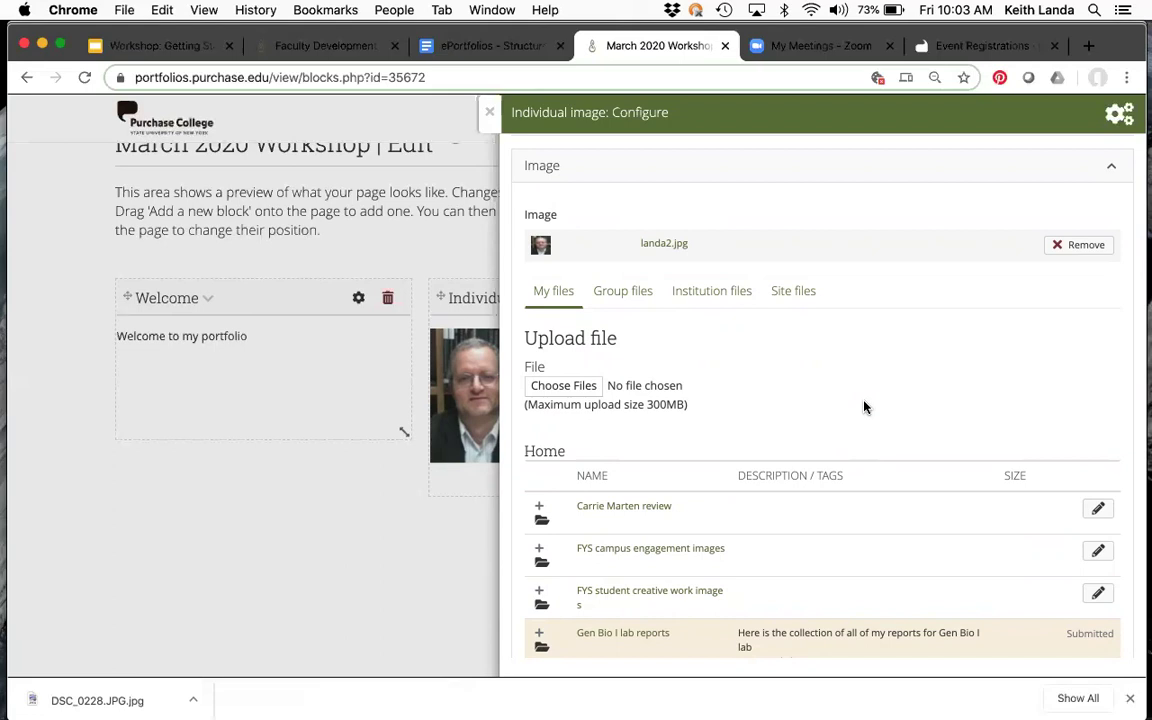
pyautogui.scroll(-2, 884, 494)
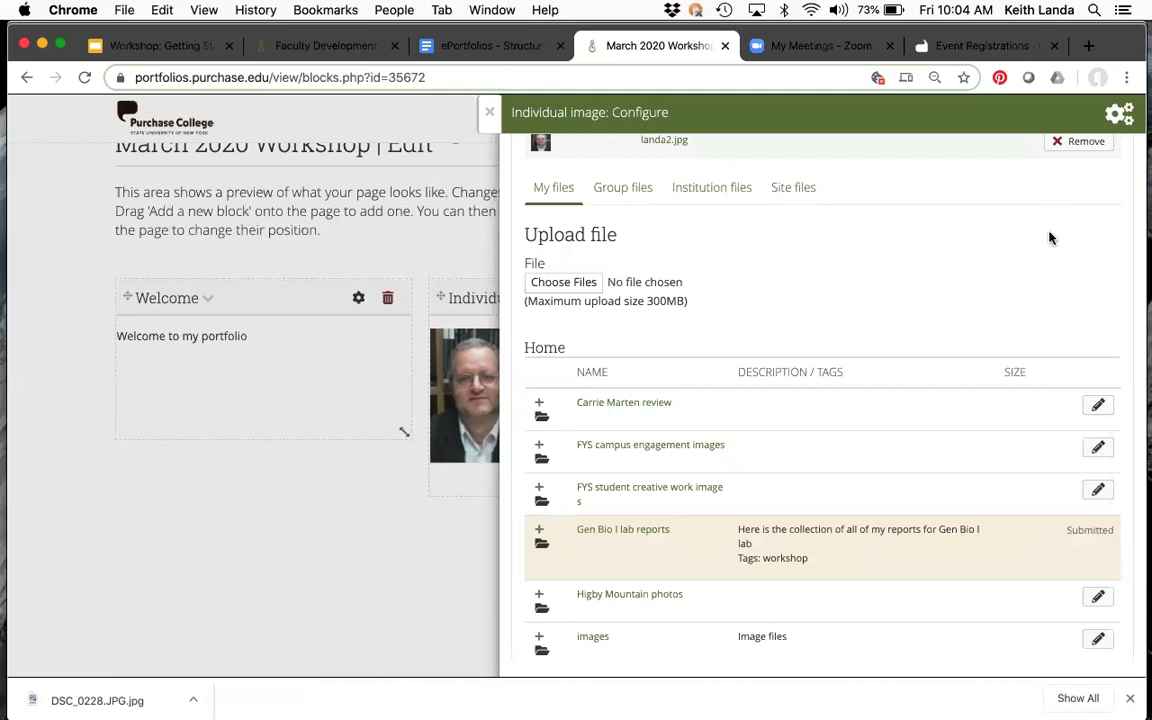
pyautogui.scroll(3, 1050, 238)
pyautogui.scroll(-15, 1050, 238)
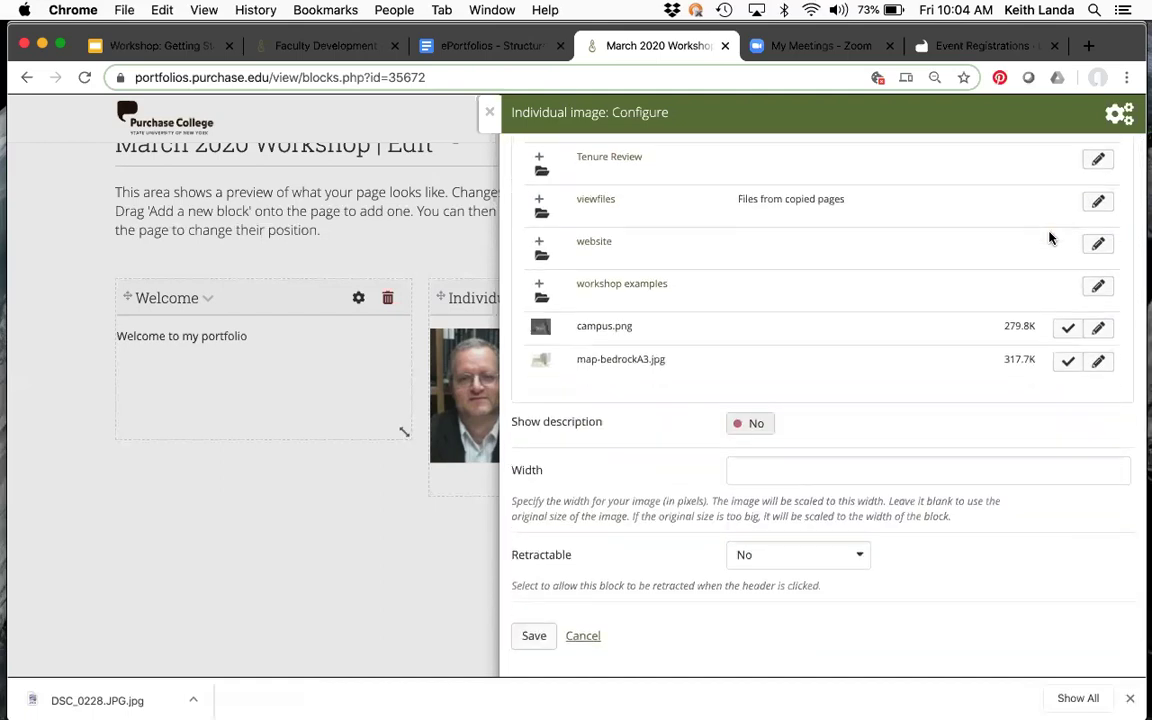
pyautogui.click(745, 424)
pyautogui.scroll(5, 812, 428)
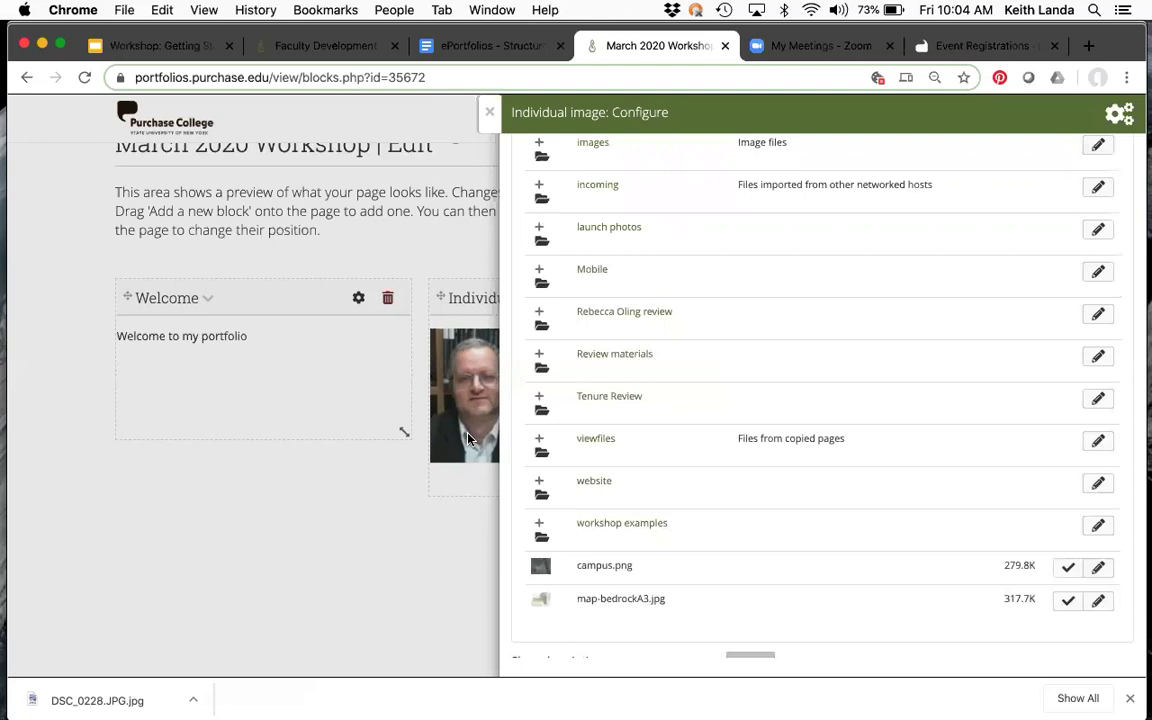
pyautogui.scroll(-2, 594, 510)
pyautogui.scroll(-3, 594, 508)
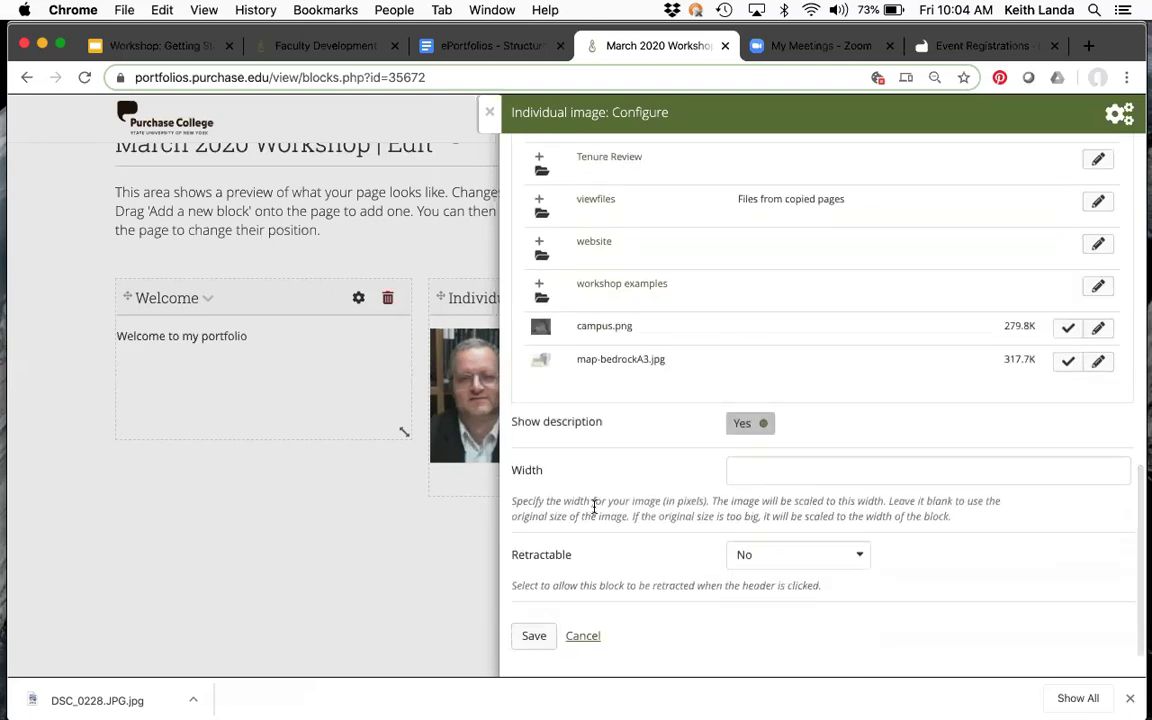
pyautogui.click(538, 636)
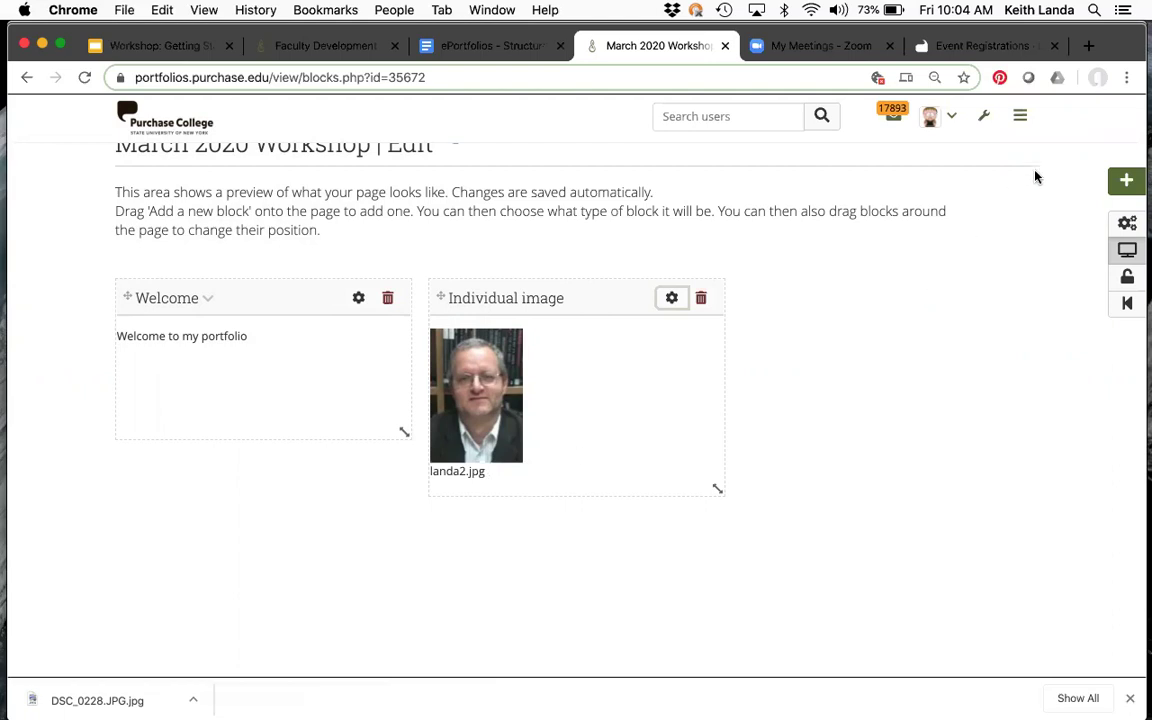
# Add an Image gallery block below the Welcome block and select the launch photos folder as its image source
pyautogui.moveTo(1122, 180); pyautogui.dragTo(147, 642)
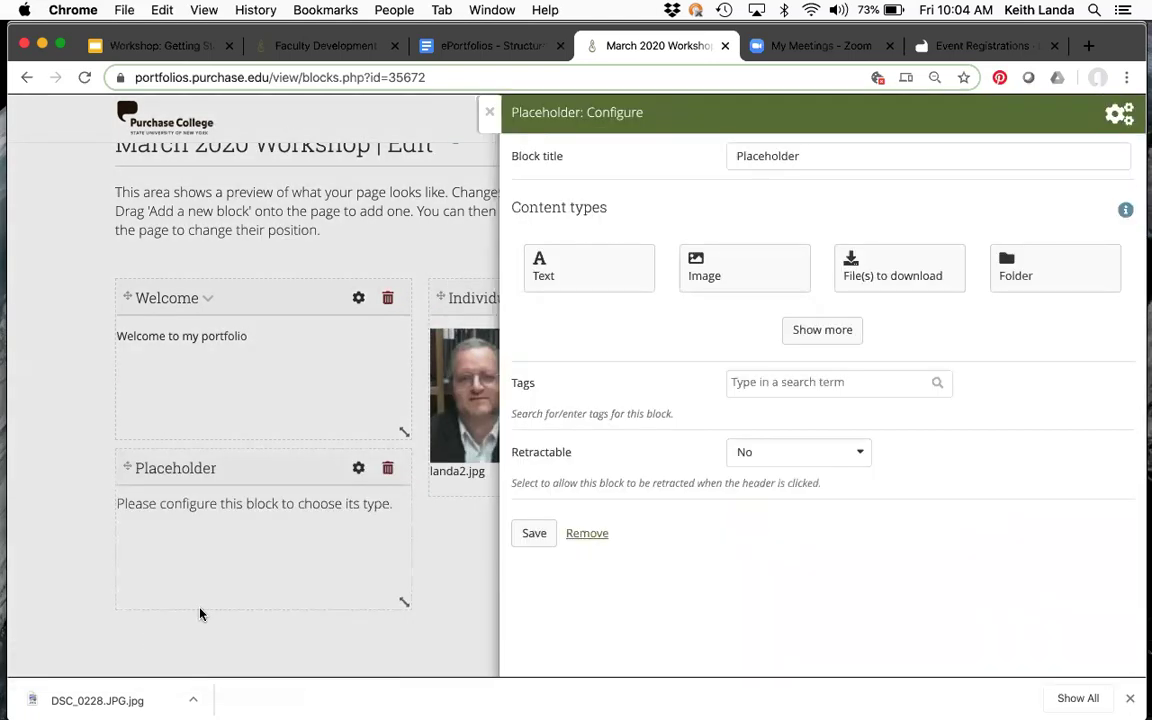
pyautogui.click(841, 334)
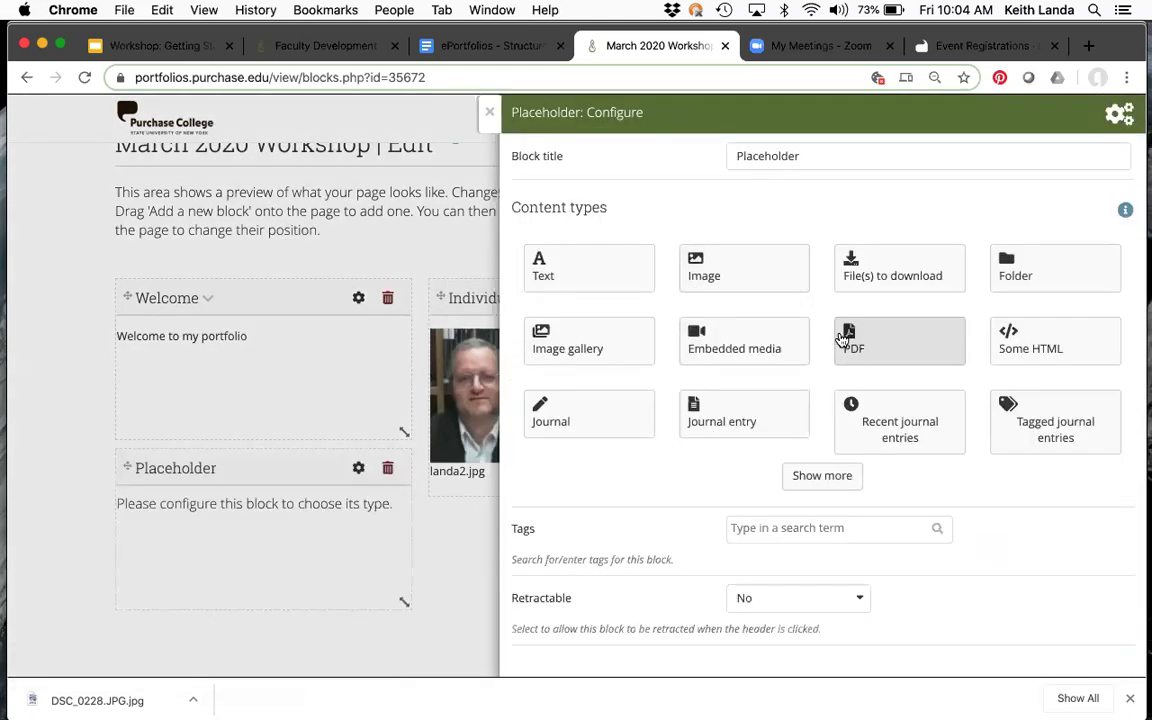
pyautogui.click(599, 360)
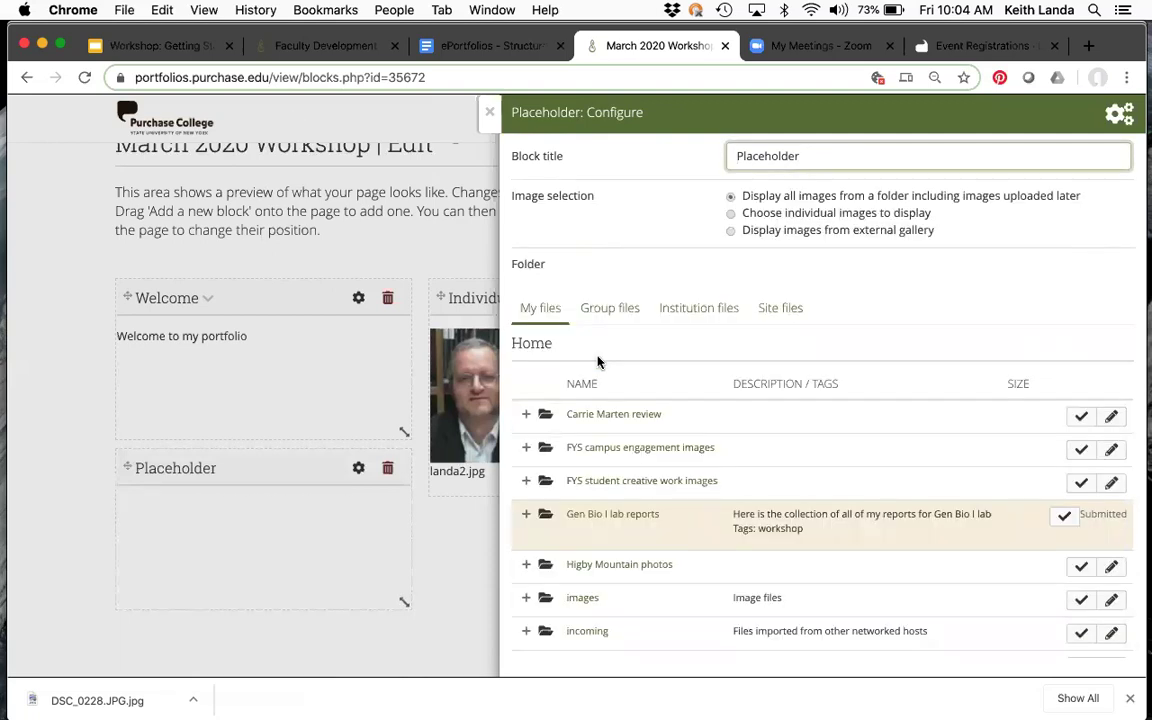
pyautogui.scroll(-5, 694, 466)
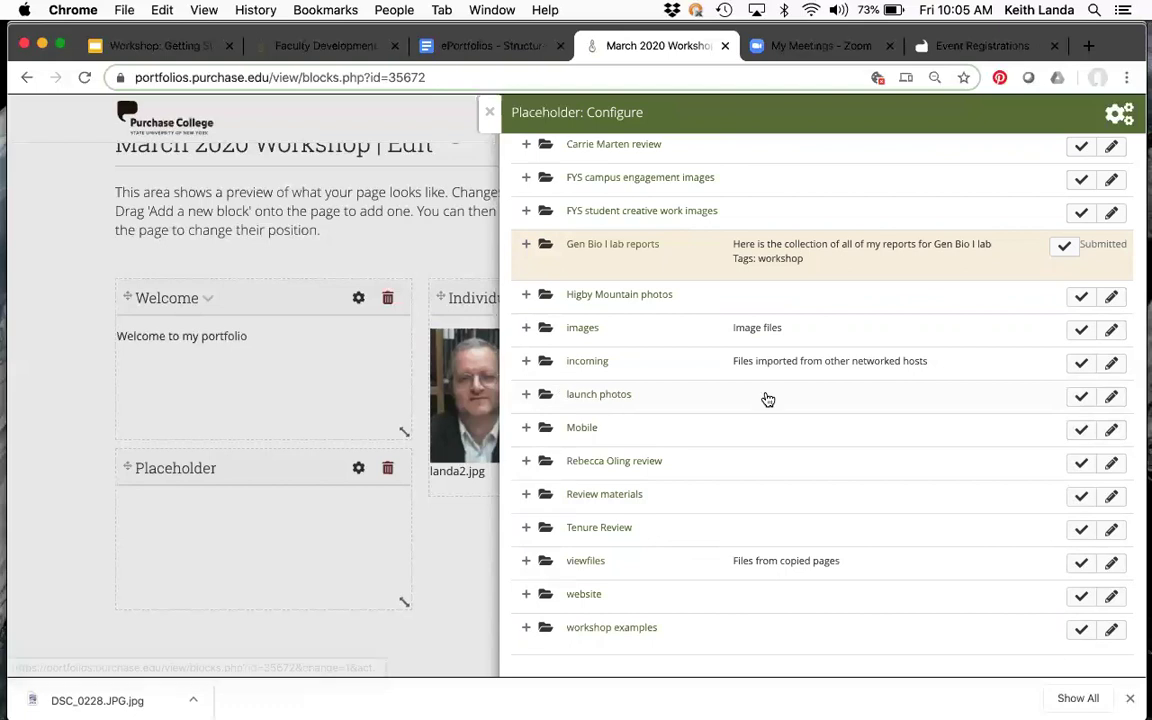
pyautogui.click(1082, 398)
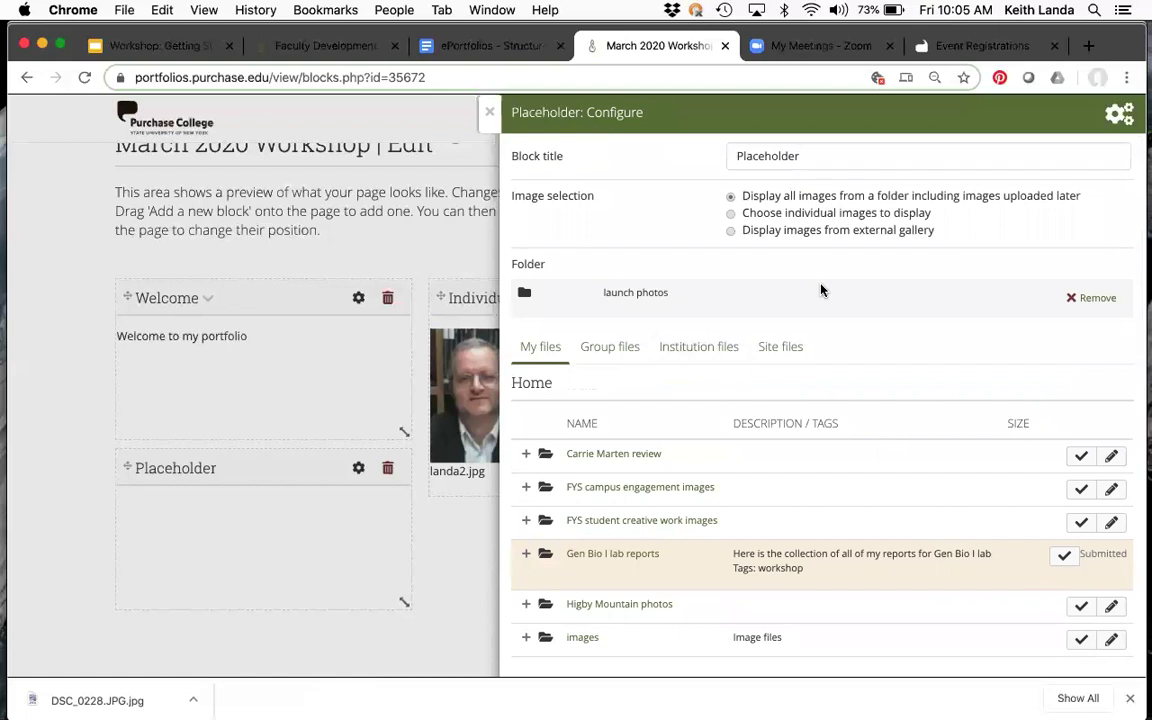
# Set the gallery block's style to Slideshow and save the block
pyautogui.scroll(-2, 820, 290)
pyautogui.scroll(2, 820, 290)
pyautogui.scroll(-8, 768, 430)
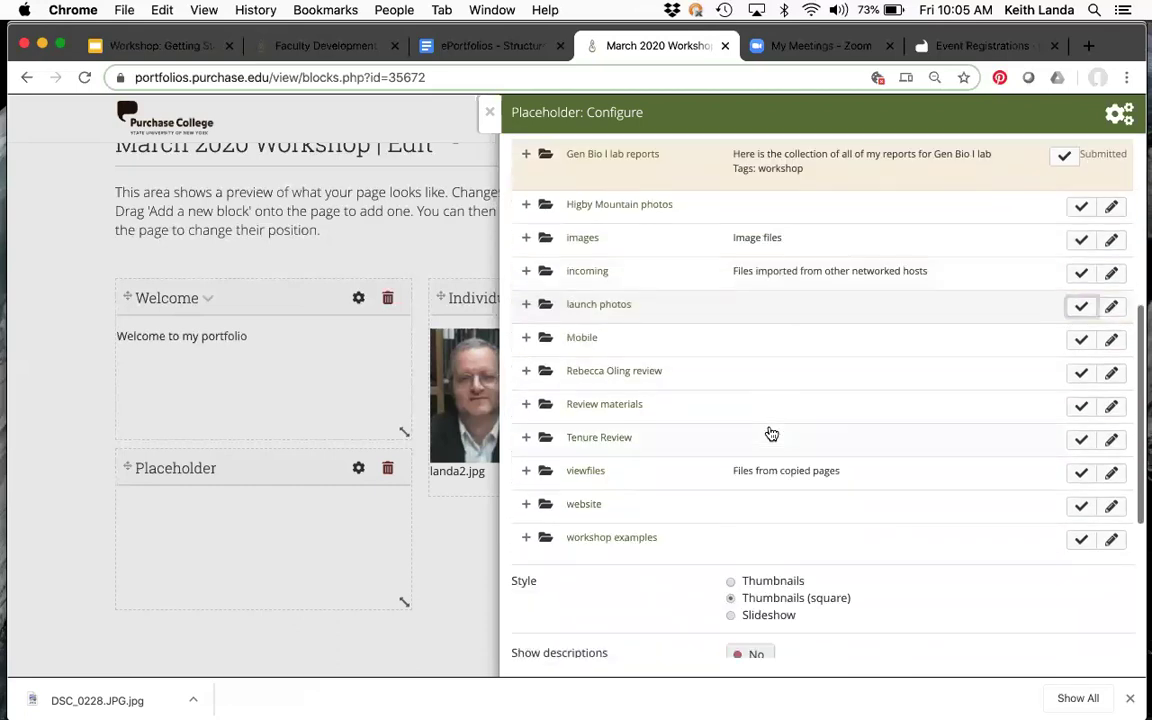
pyautogui.scroll(-3, 771, 433)
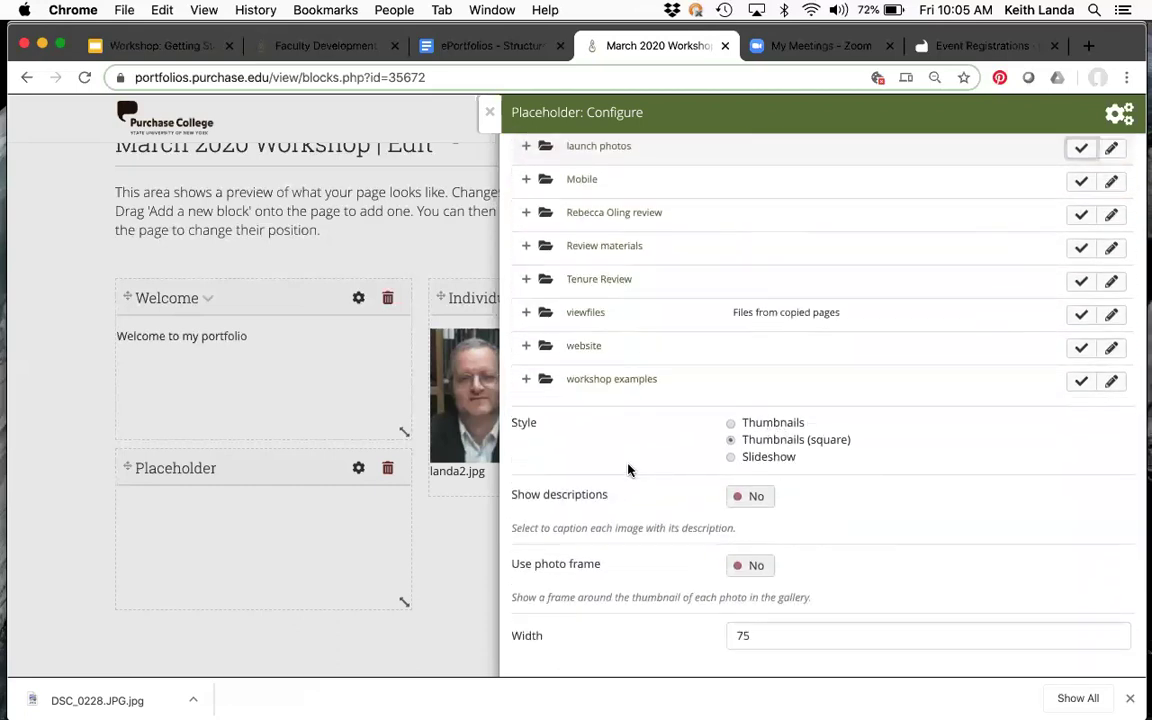
pyautogui.click(730, 458)
pyautogui.scroll(-3, 821, 488)
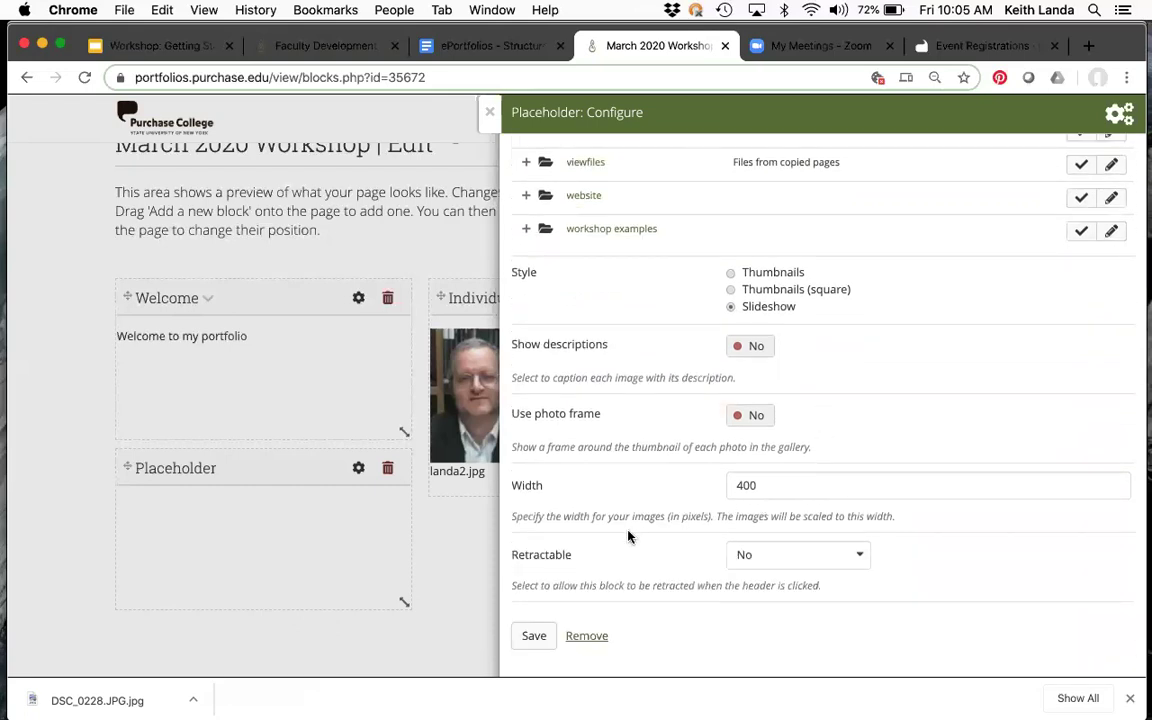
pyautogui.click(529, 637)
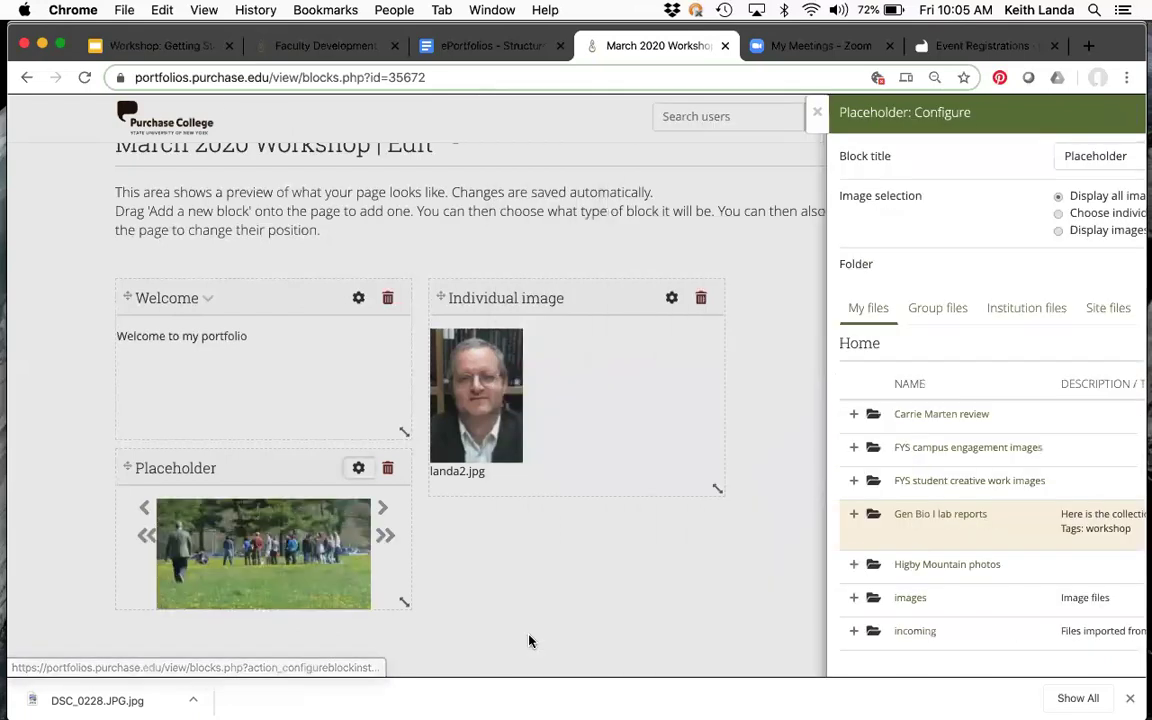
# Enlarge the gallery block to nearly the full width of the page and re-save its settings without changes
pyautogui.scroll(-4, 530, 641)
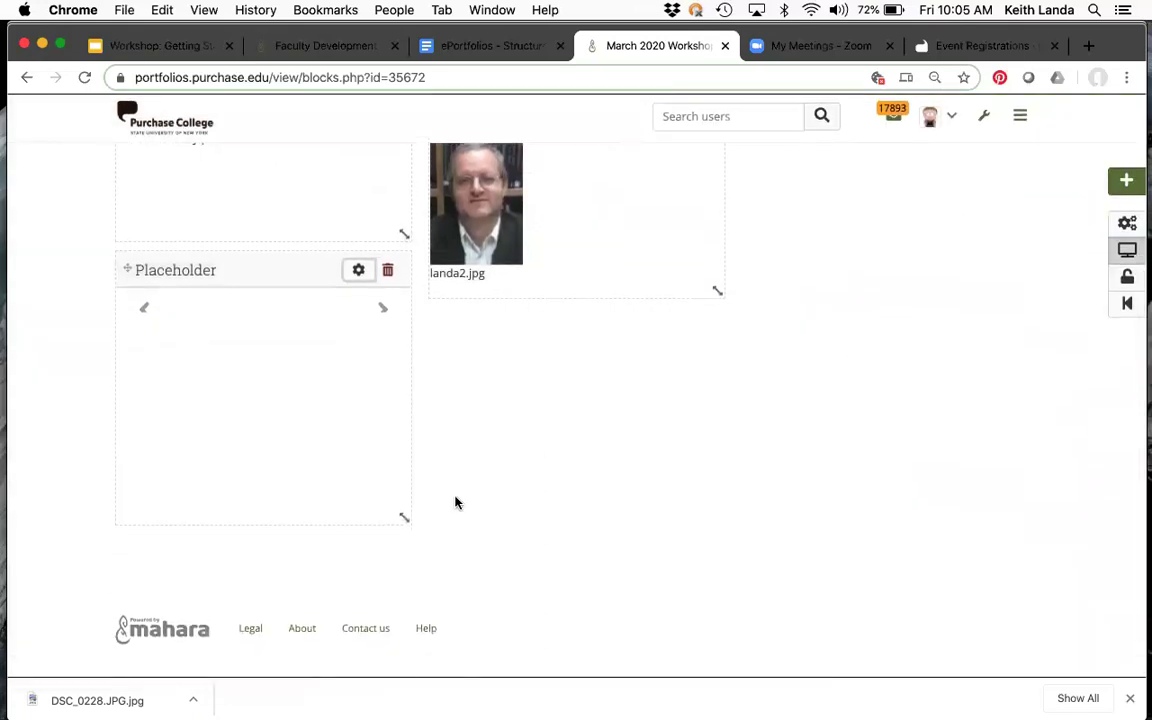
pyautogui.moveTo(410, 518); pyautogui.dragTo(940, 682)
pyautogui.scroll(-3, 1018, 604)
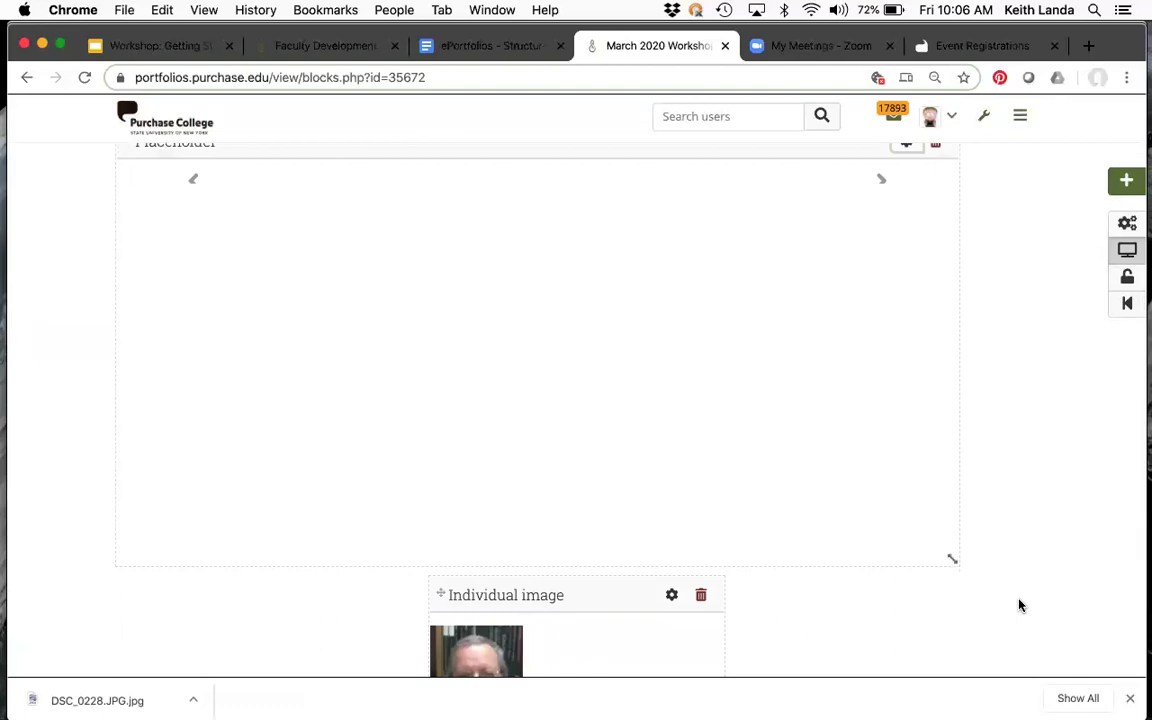
pyautogui.scroll(2, 1018, 604)
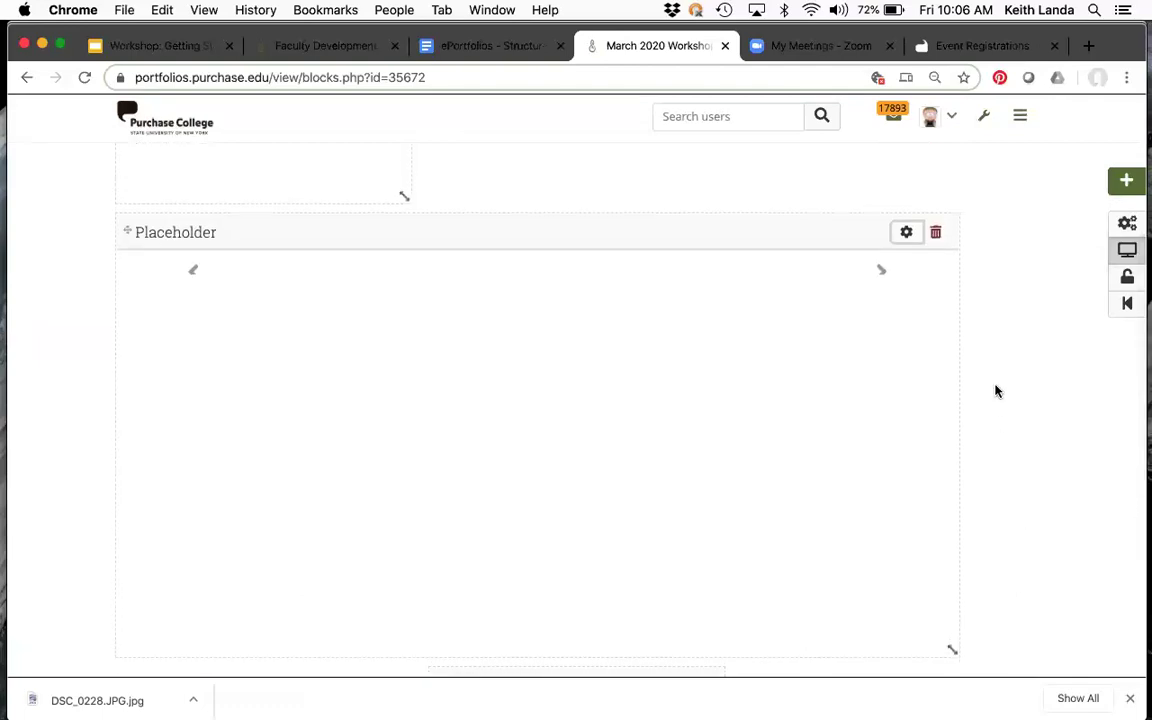
pyautogui.click(904, 234)
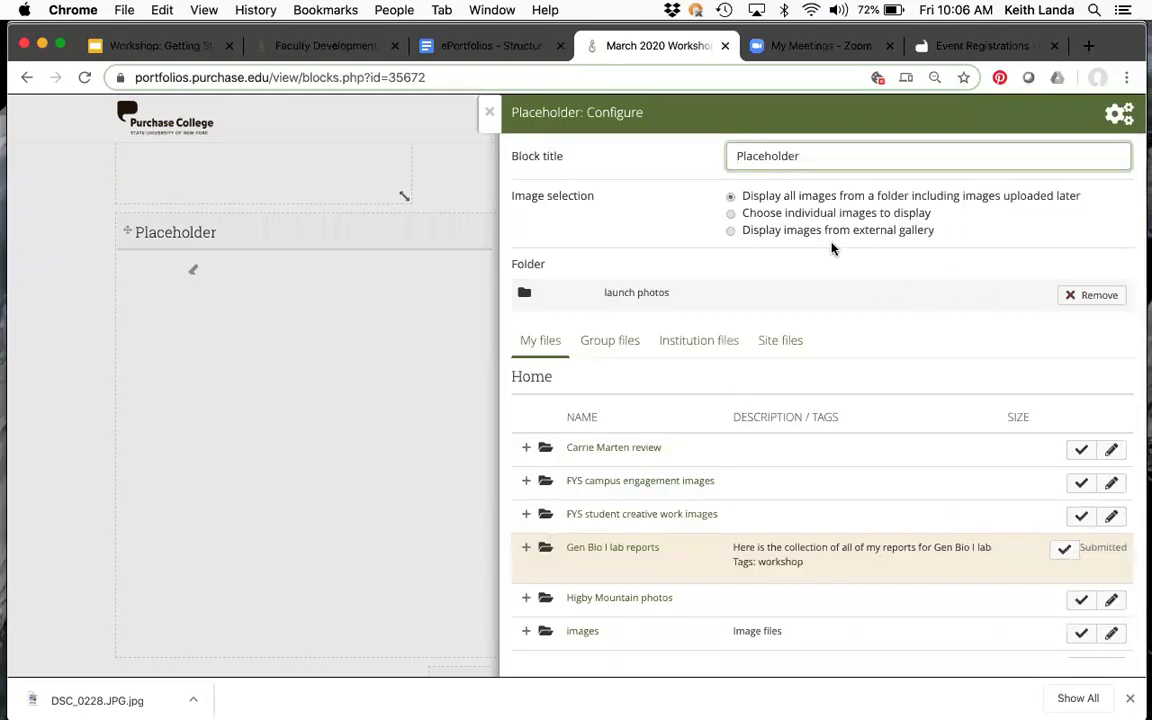
pyautogui.scroll(-10, 831, 248)
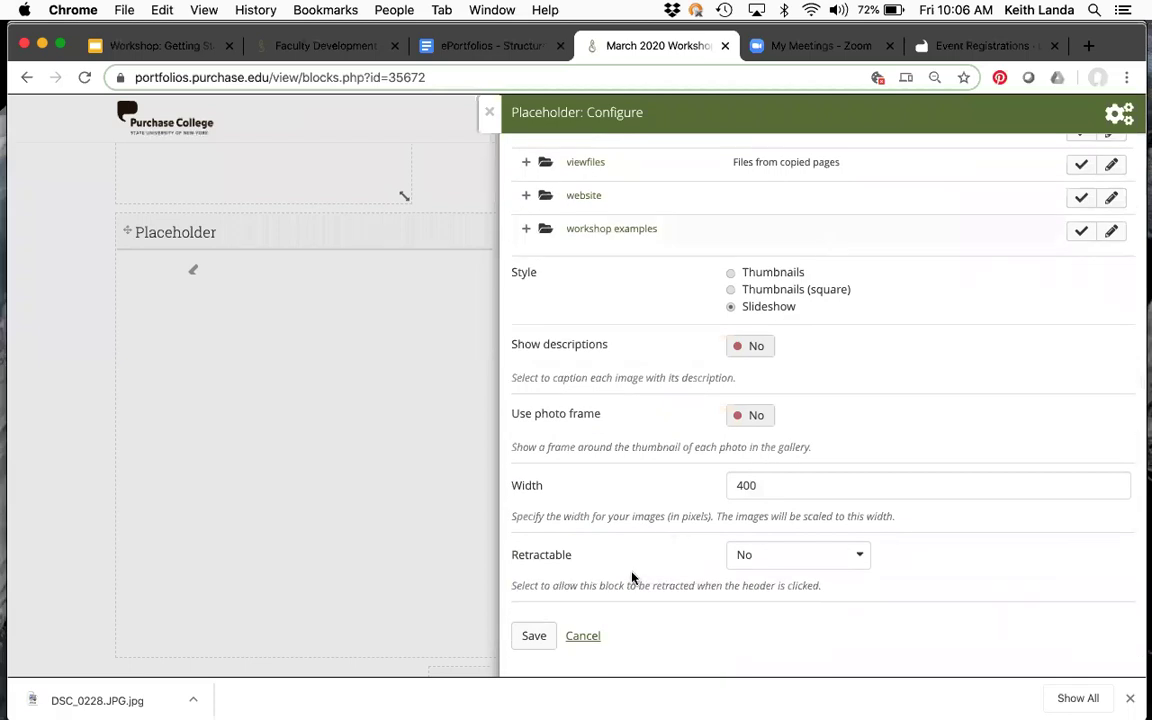
pyautogui.click(533, 635)
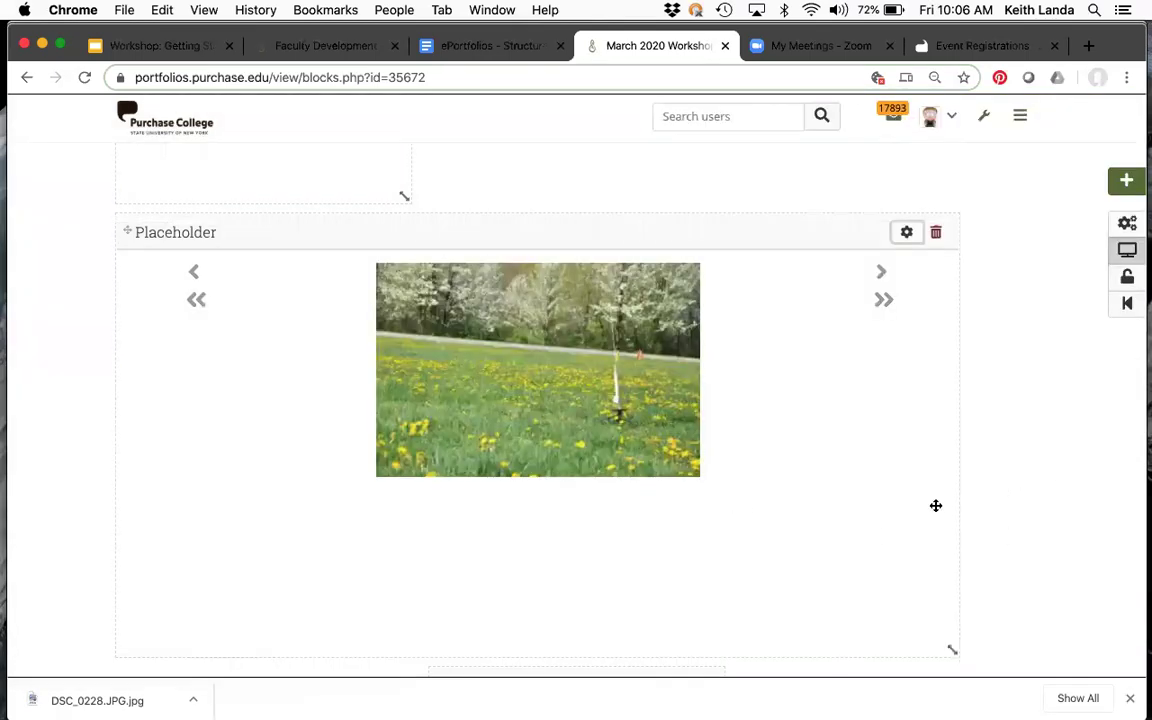
# Set the gallery's image width to 800 pixels and save the block
pyautogui.click(907, 233)
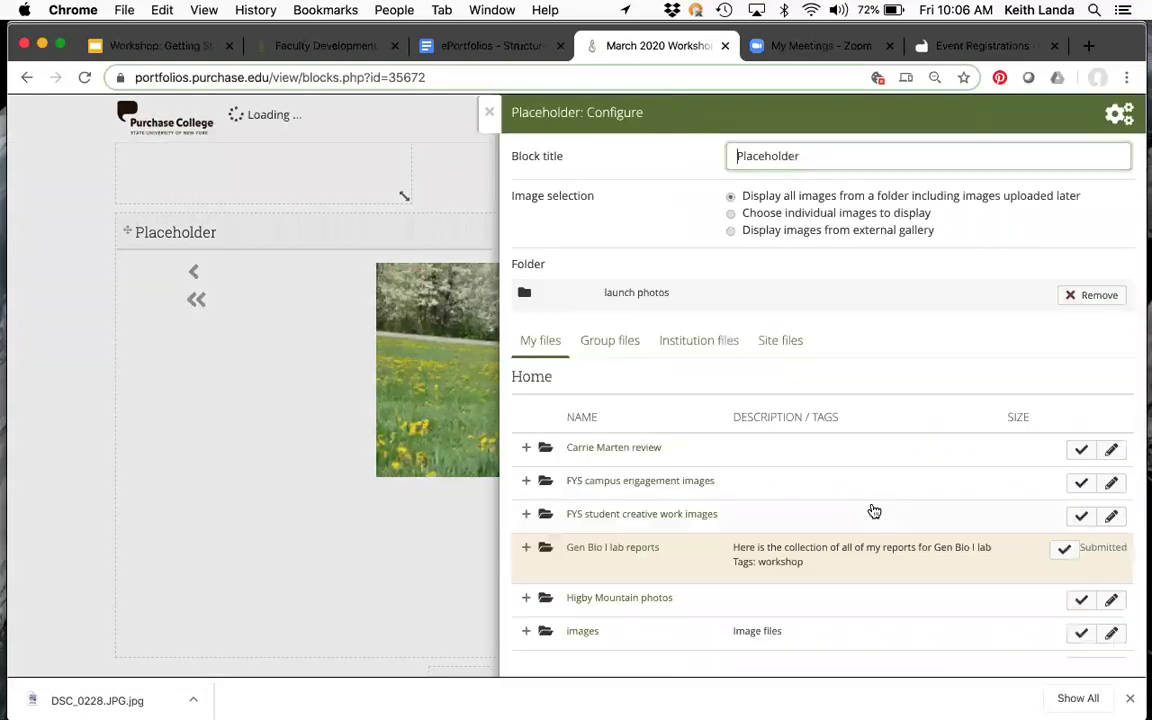
pyautogui.scroll(-5, 872, 511)
pyautogui.scroll(-3, 874, 511)
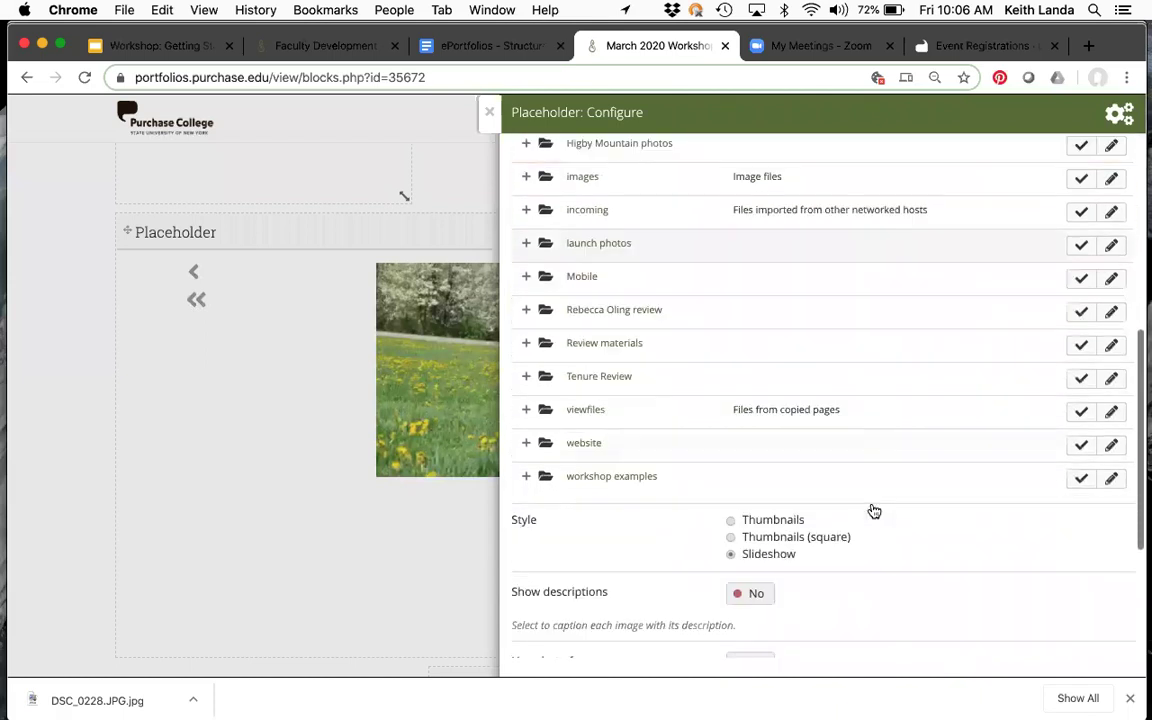
pyautogui.scroll(10, 874, 511)
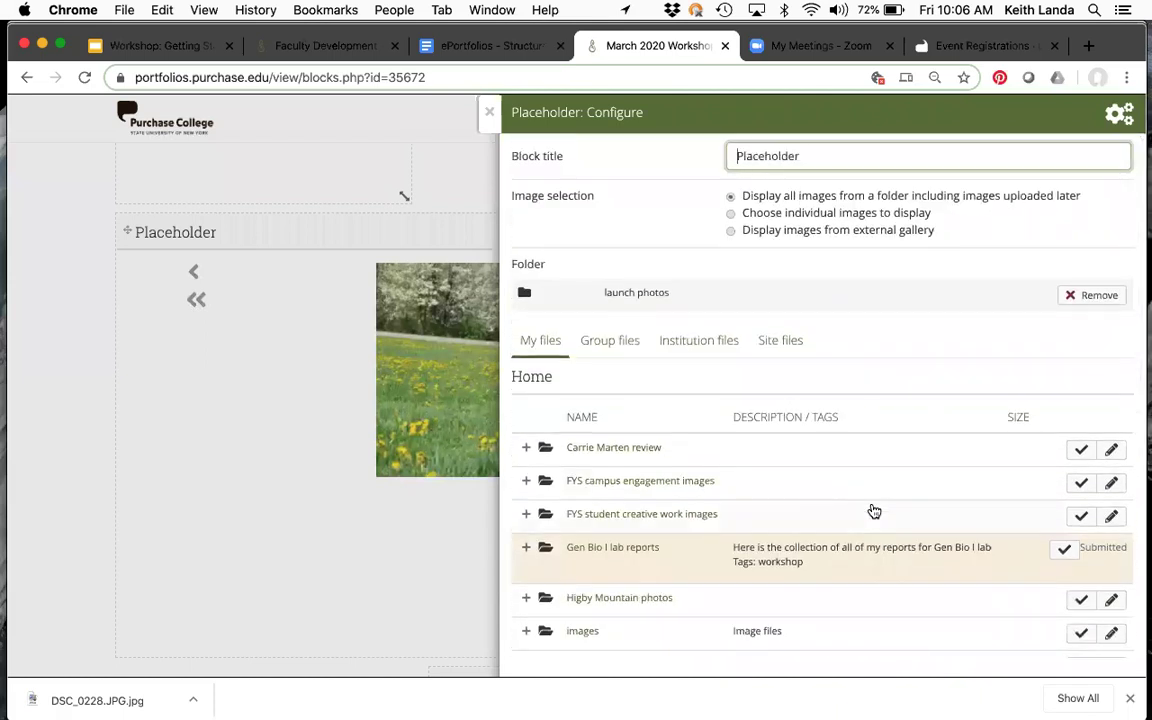
pyautogui.scroll(-6, 787, 268)
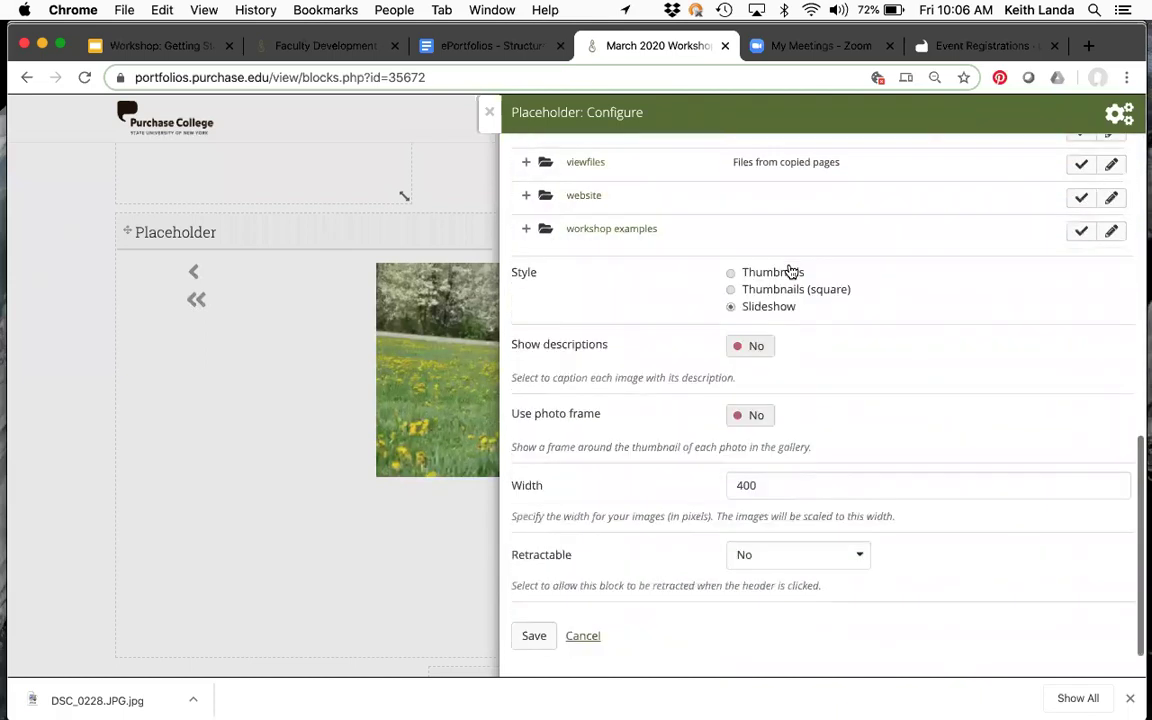
pyautogui.click(743, 490)
pyautogui.press('BackSpace')
pyautogui.write('8')
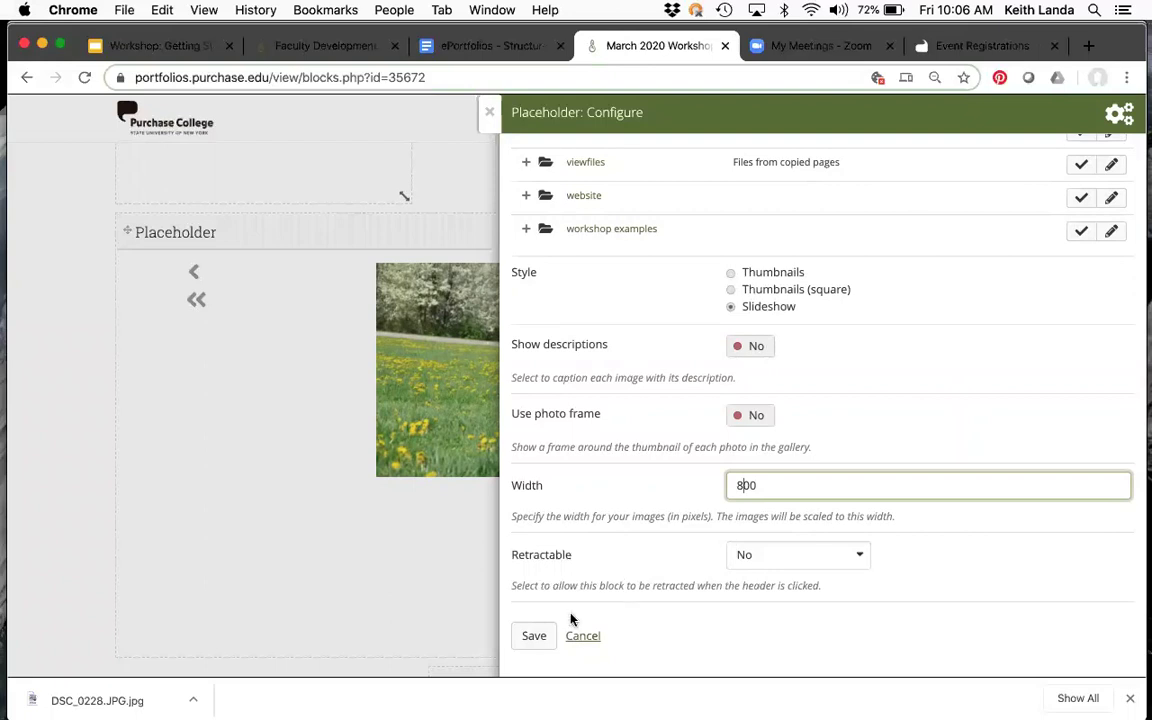
pyautogui.click(536, 634)
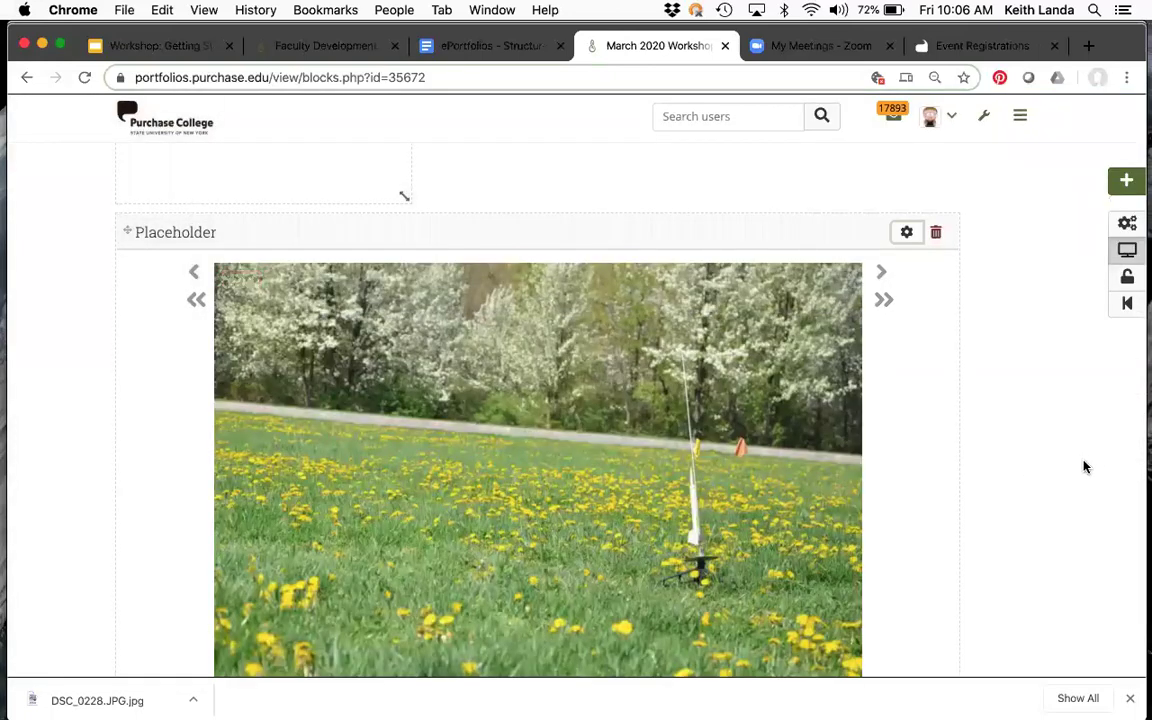
# Display the finished March 2020 Workshop page and advance the gallery slideshow to the following photo
pyautogui.click(1127, 252)
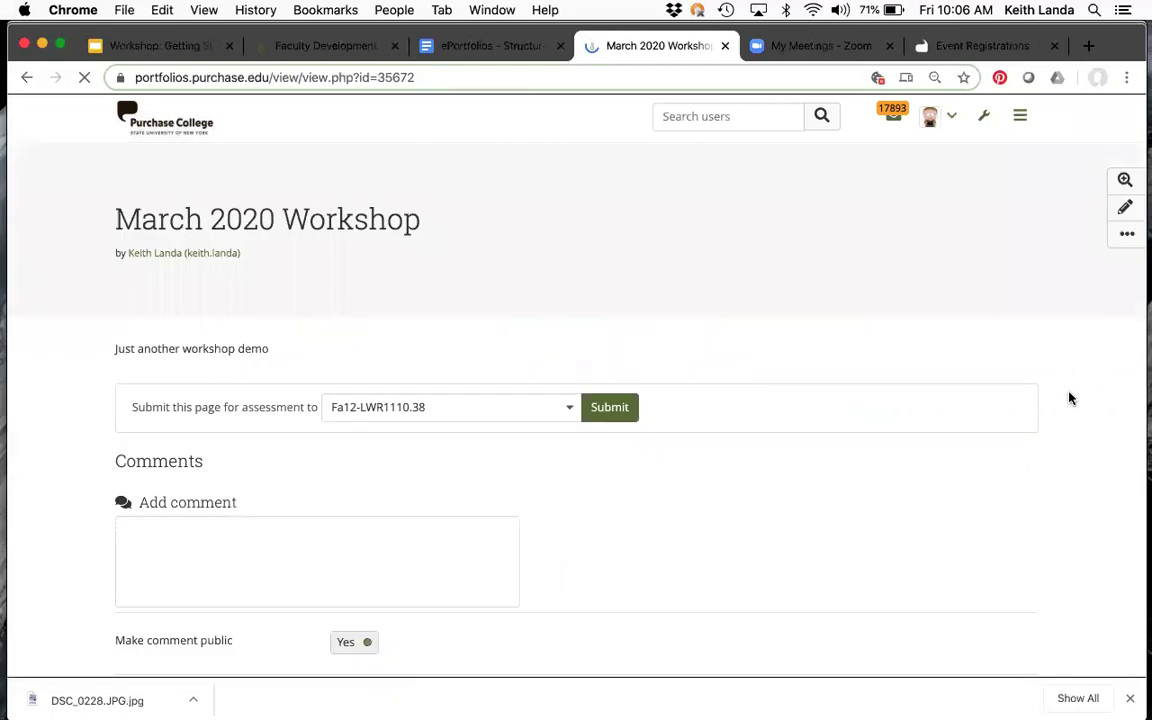
pyautogui.scroll(-5, 1072, 402)
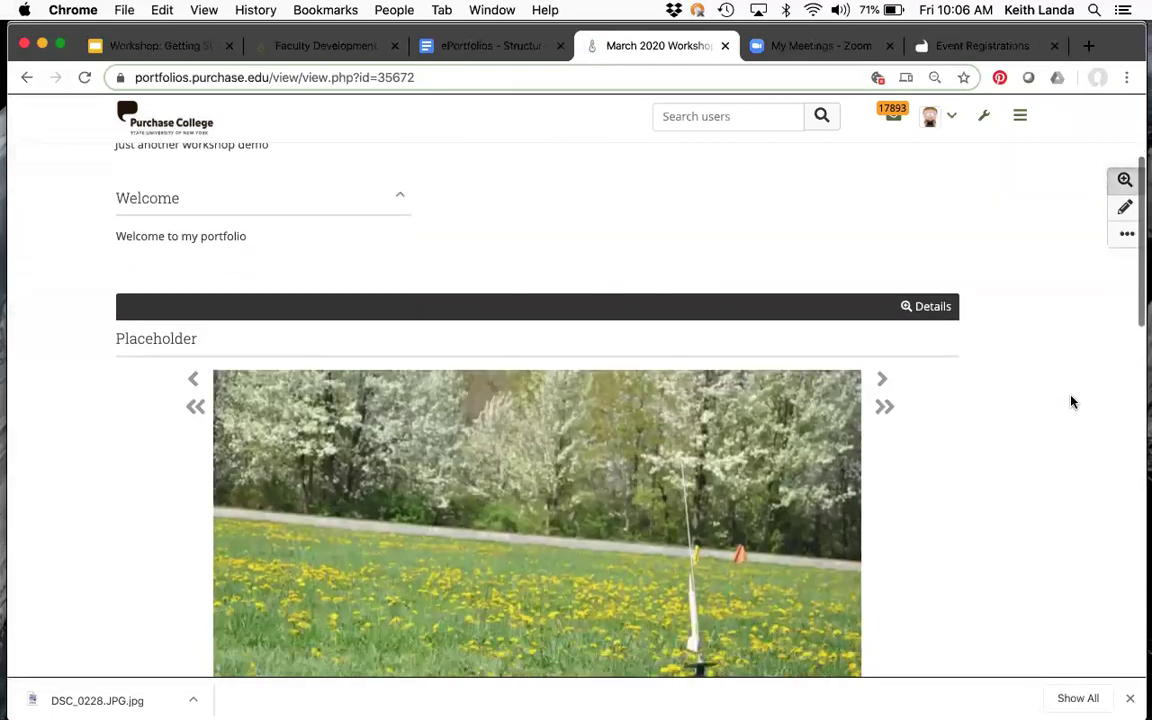
pyautogui.scroll(4, 1072, 402)
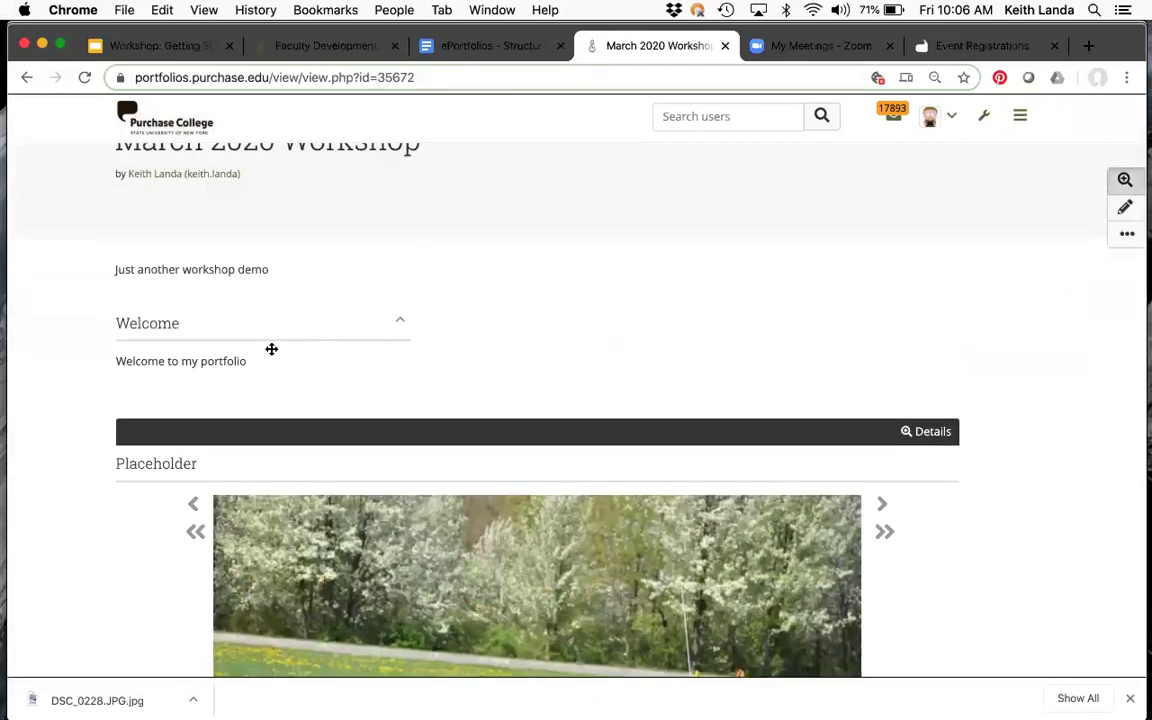
pyautogui.scroll(-5, 1002, 430)
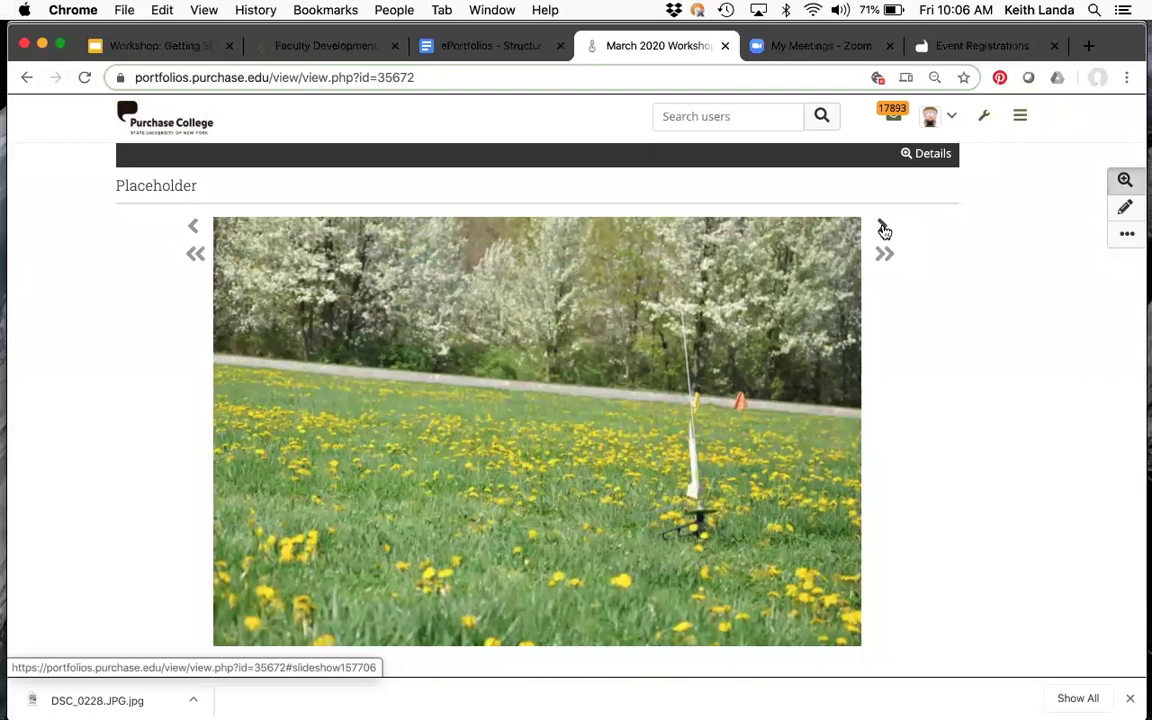
pyautogui.click(883, 228)
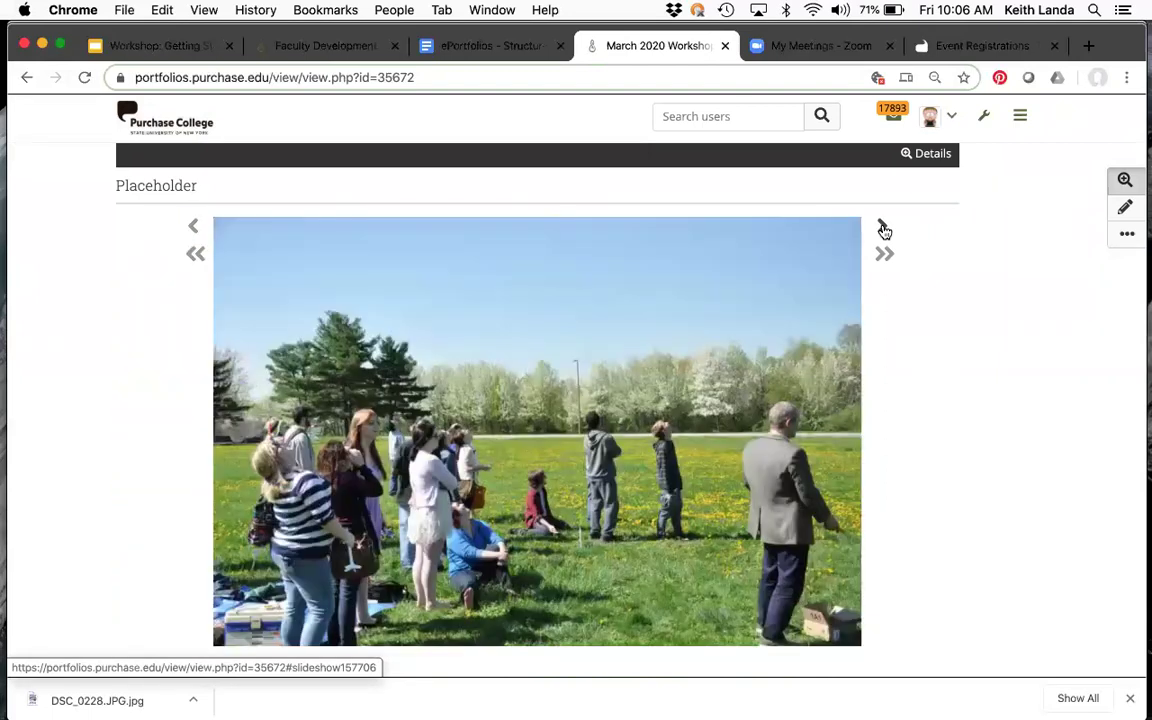
# Advance the gallery slideshow through several more photos on the displayed page
pyautogui.click(883, 228)
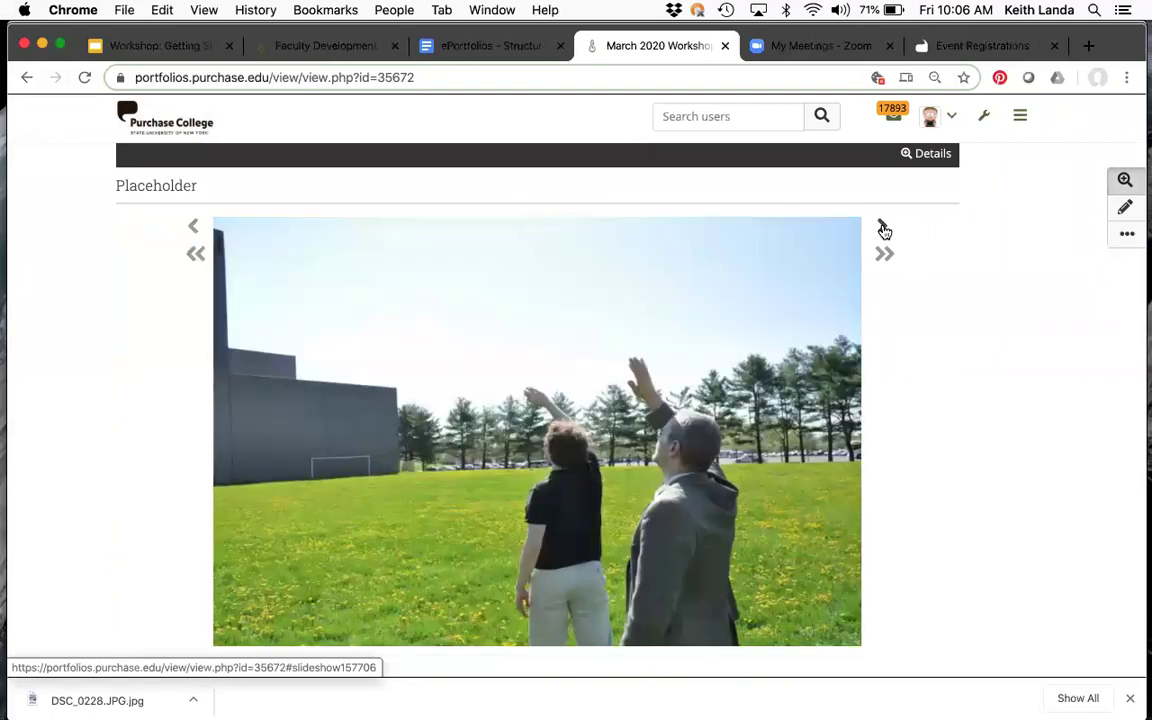
pyautogui.click(883, 228)
pyautogui.click(883, 228)
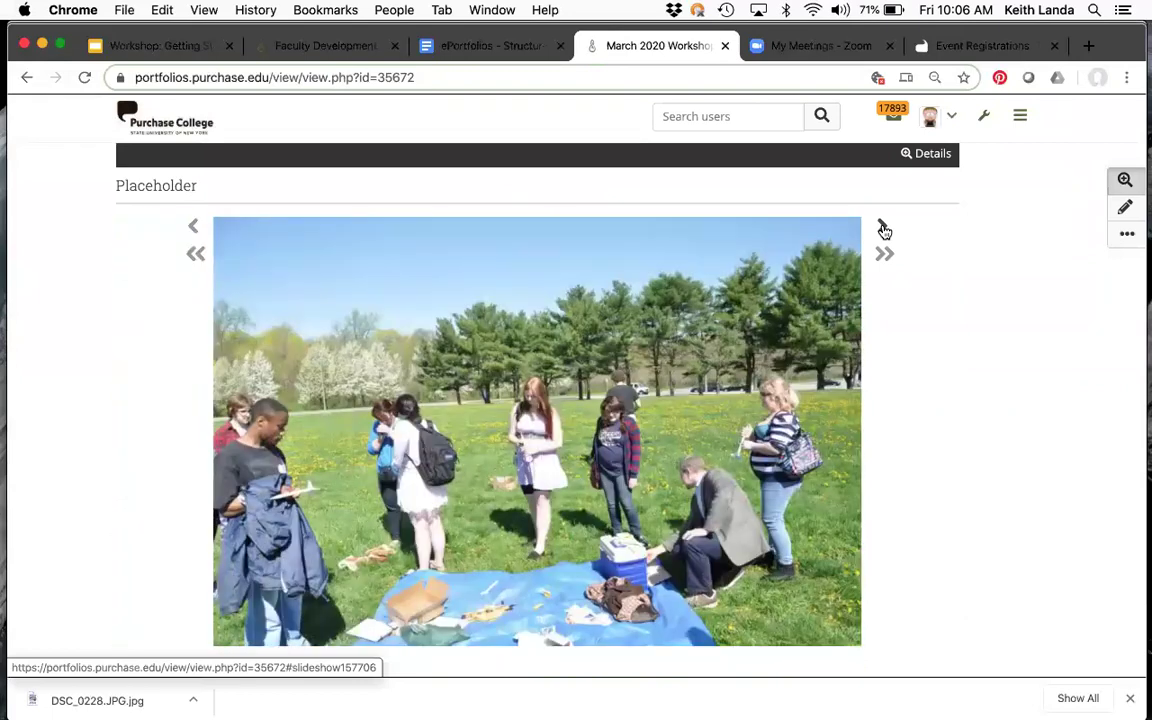
pyautogui.click(883, 228)
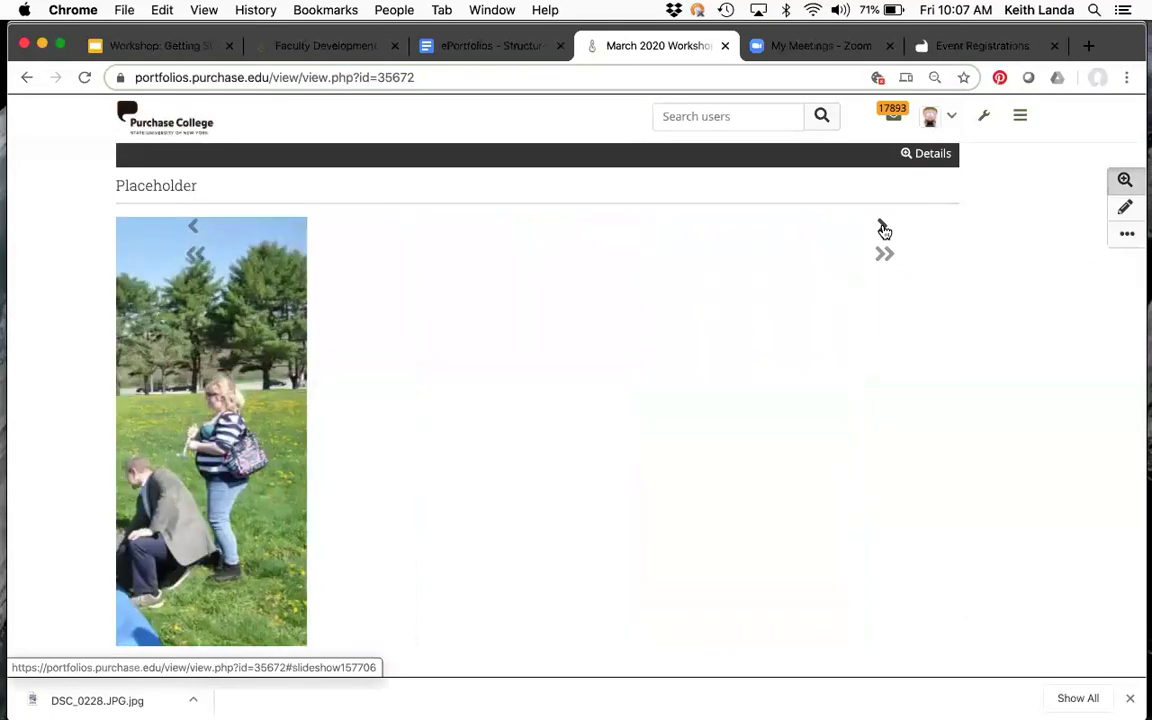
# Show the gallery's file details, examine the preview and comment form of DSC_0249.JPG, and close the details
pyautogui.click(933, 155)
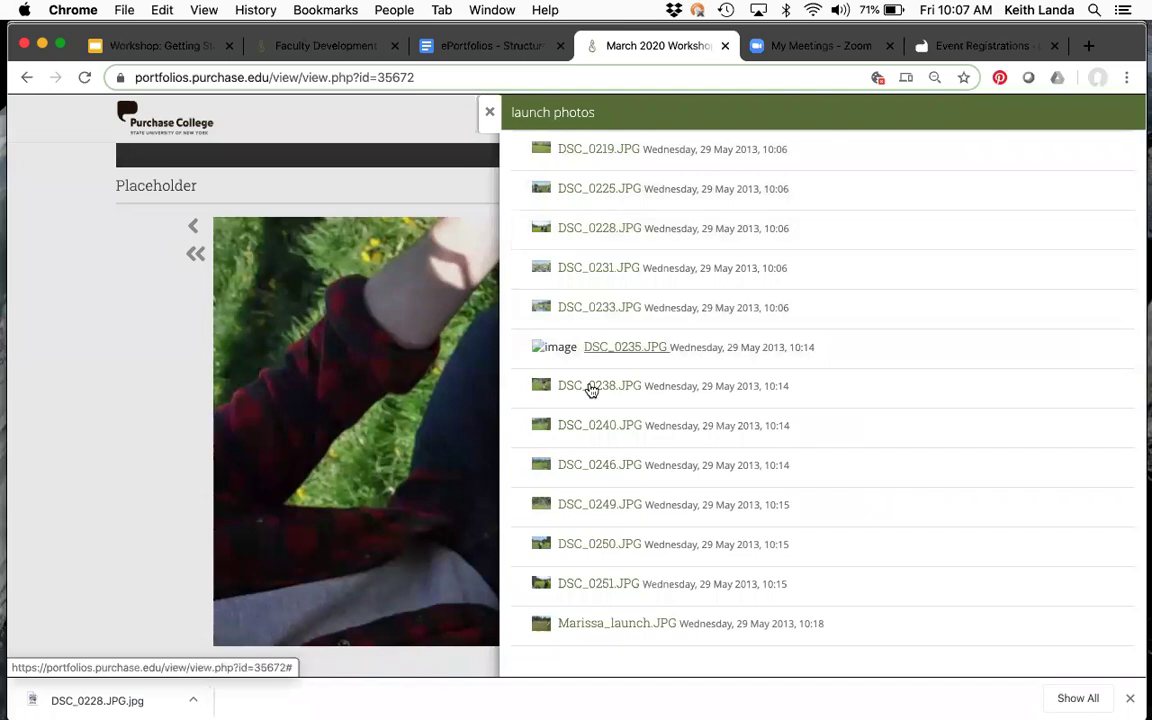
pyautogui.click(591, 505)
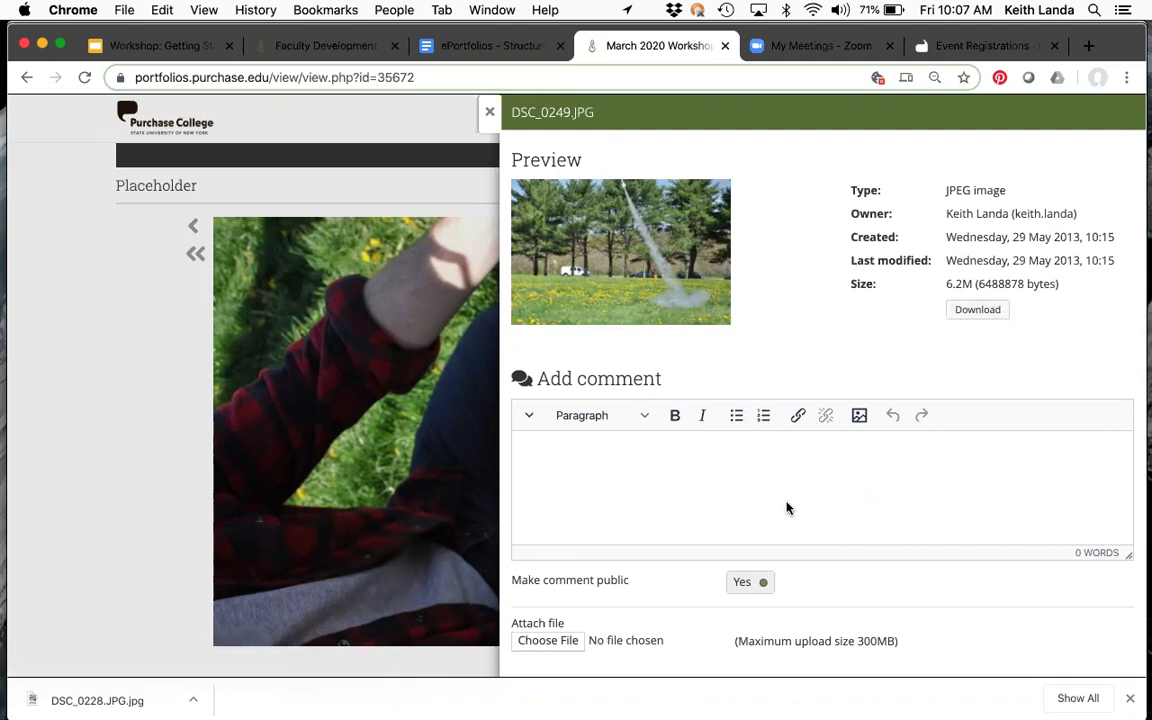
pyautogui.scroll(-2, 786, 508)
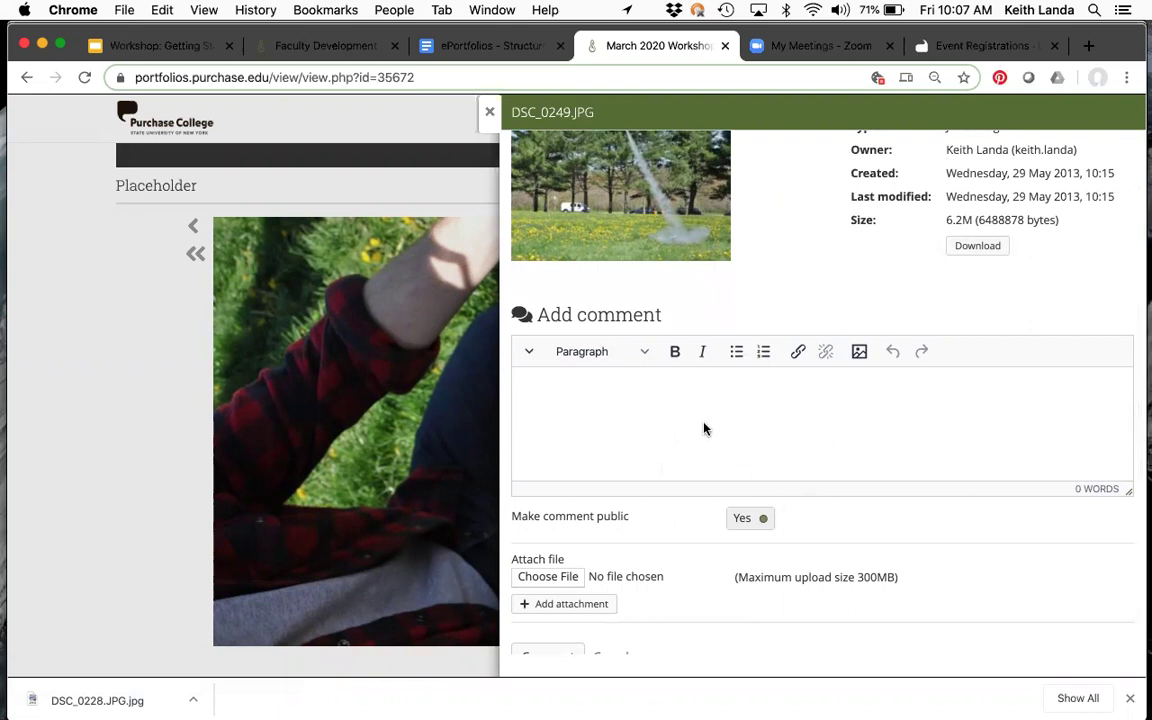
pyautogui.scroll(-1, 705, 598)
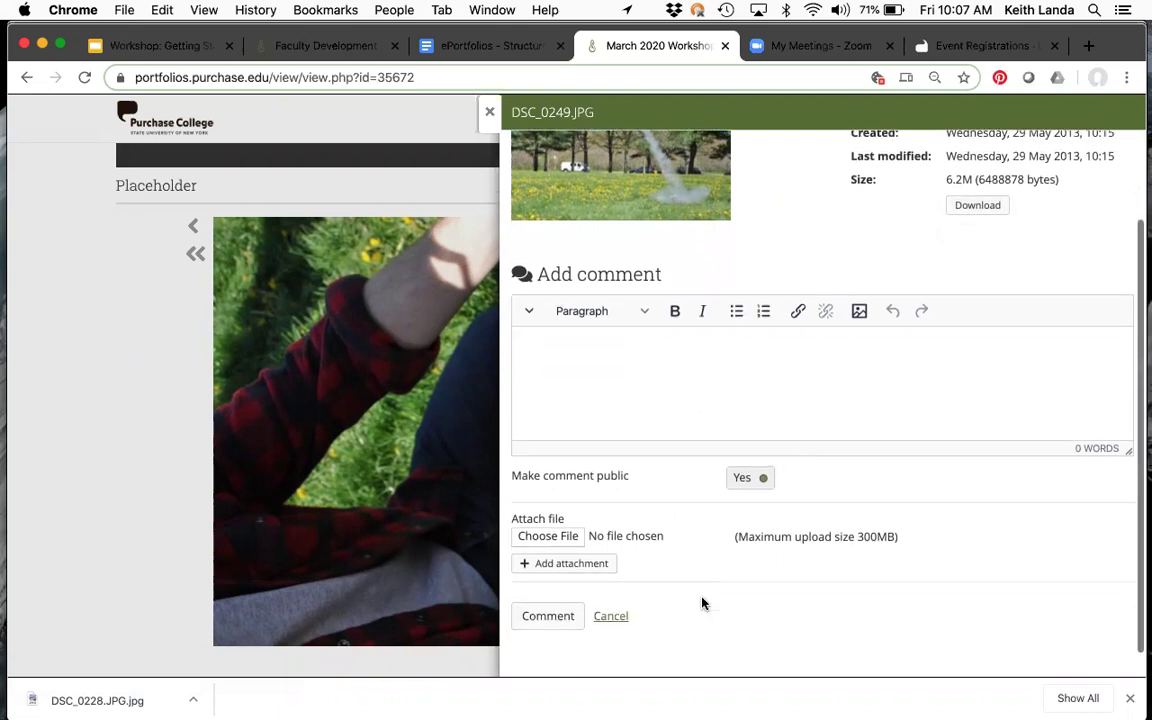
pyautogui.scroll(2, 703, 602)
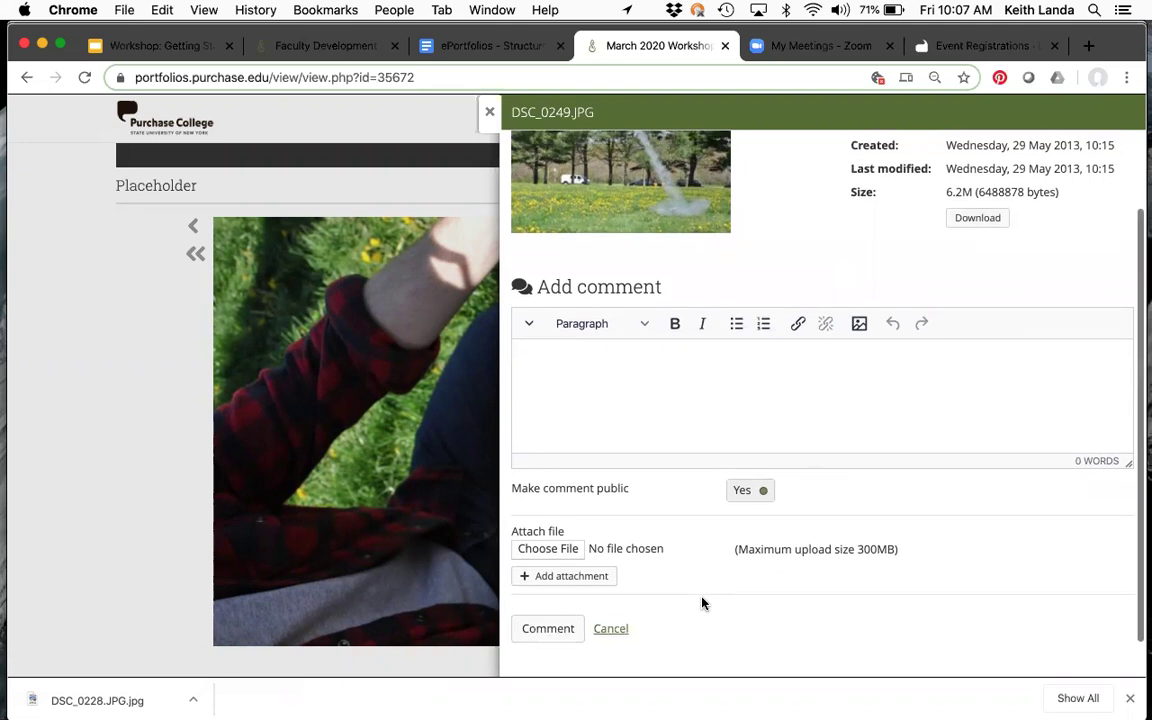
pyautogui.scroll(-1, 703, 602)
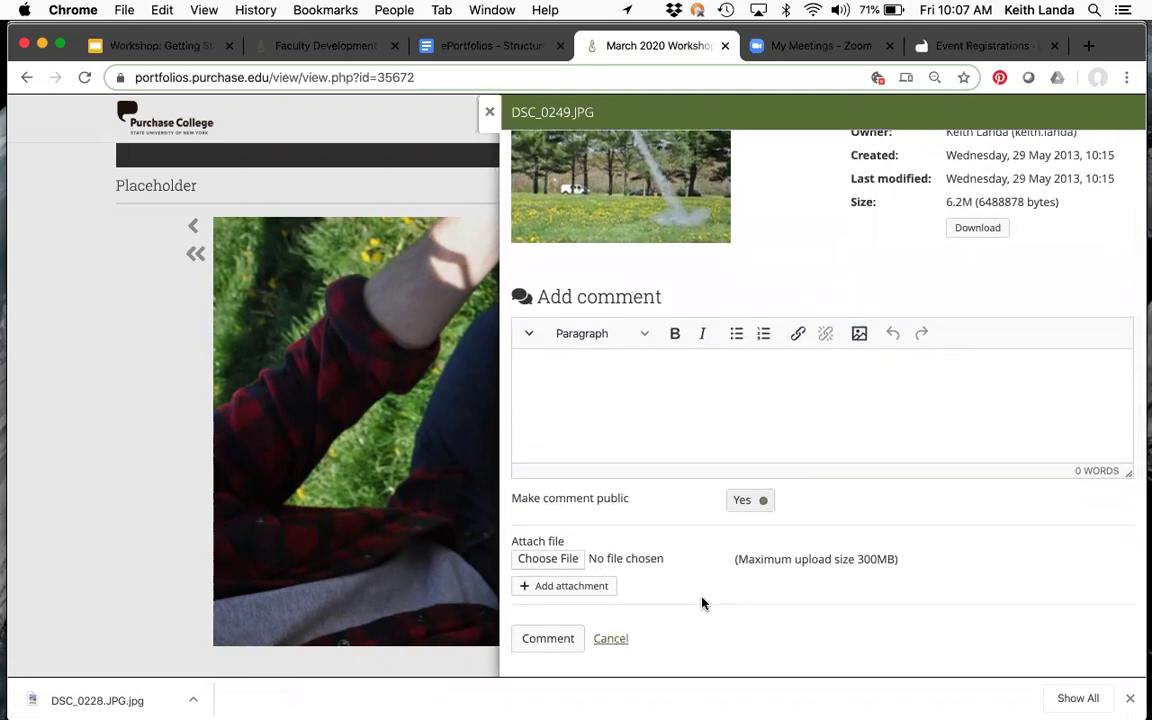
pyautogui.scroll(1, 703, 603)
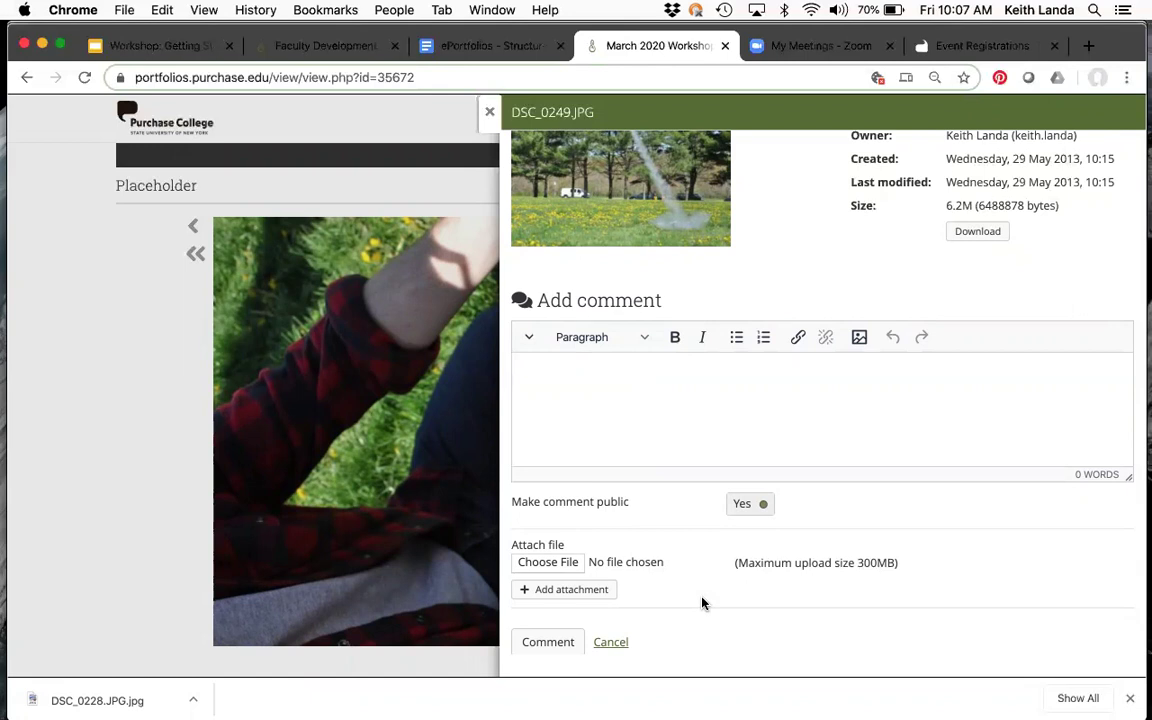
pyautogui.scroll(-1, 702, 603)
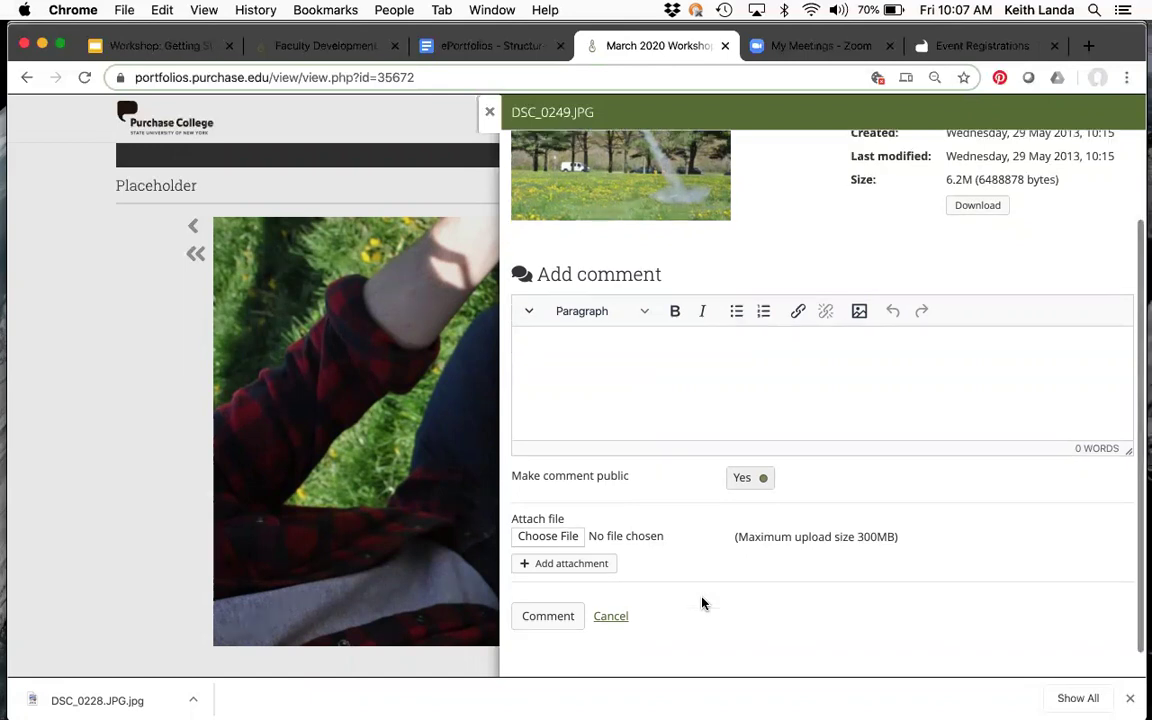
pyautogui.scroll(3, 702, 603)
pyautogui.scroll(-2, 702, 603)
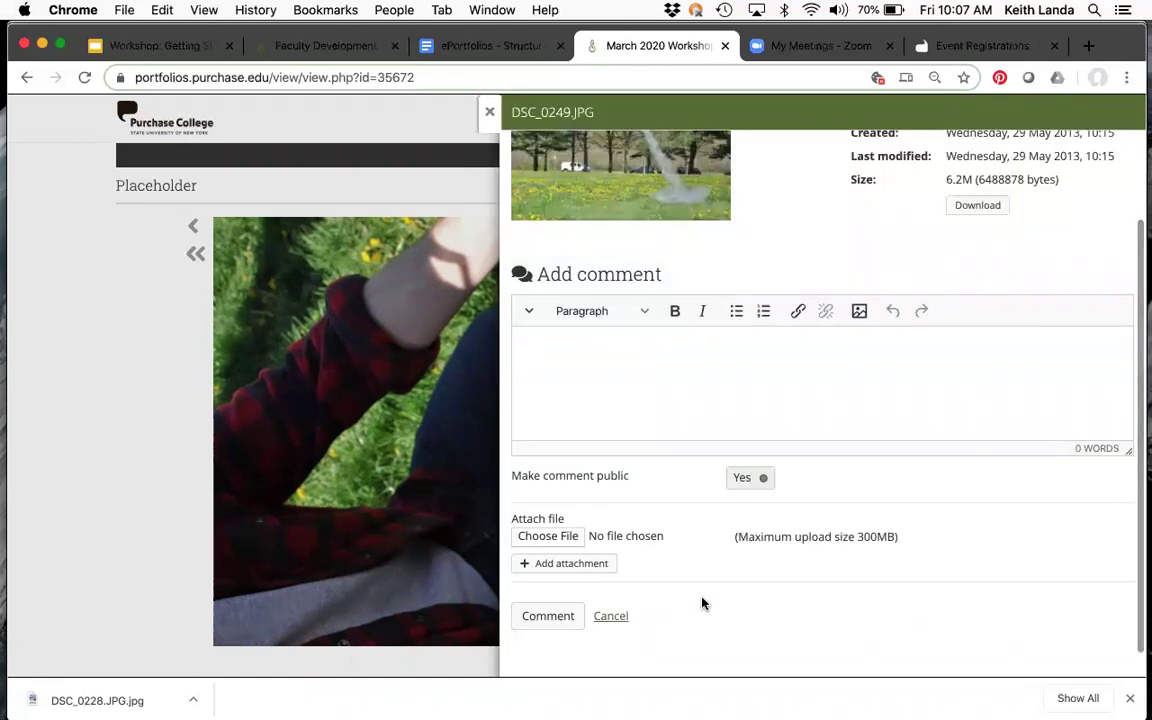
pyautogui.click(489, 111)
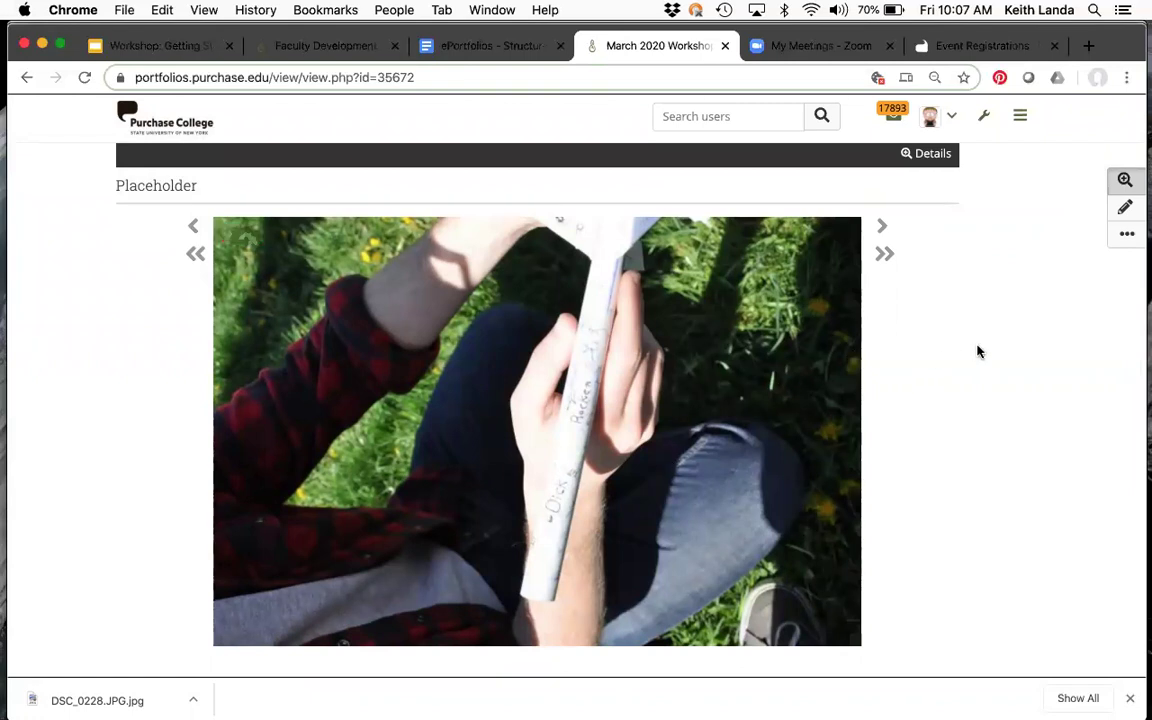
# Edit the March 2020 Workshop page, set the gallery block's style to Thumbnails with a width of 75 pixels, and save the block
pyautogui.scroll(5, 1031, 293)
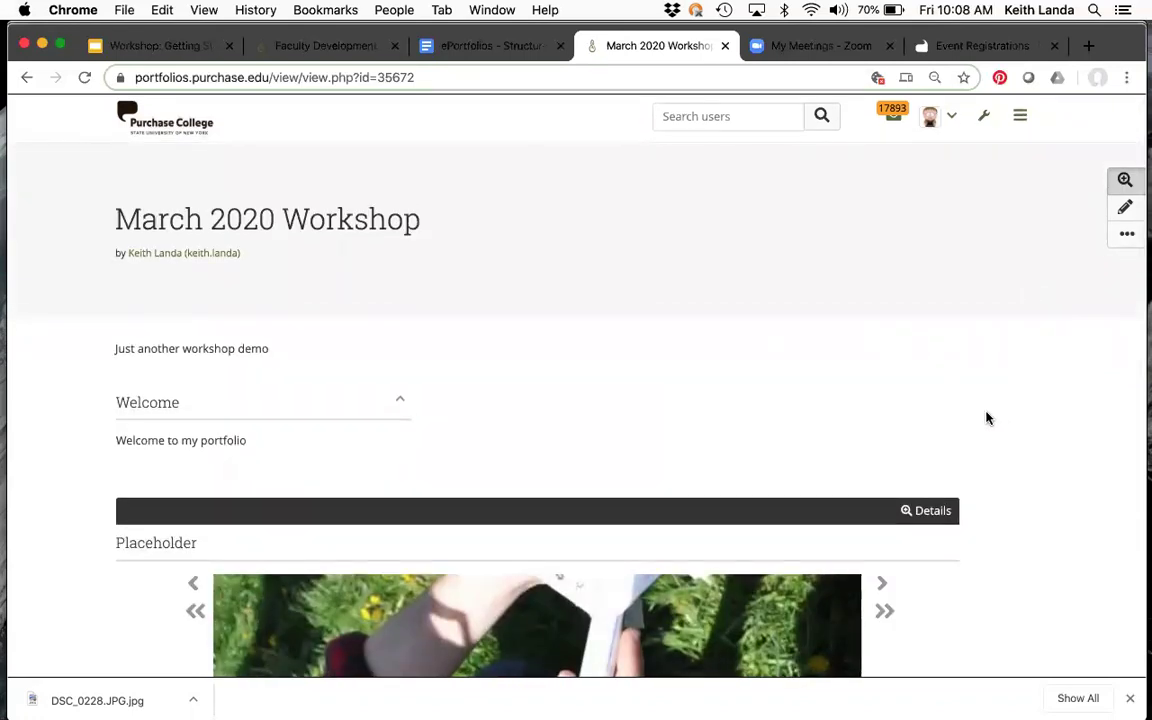
pyautogui.scroll(-5, 1060, 549)
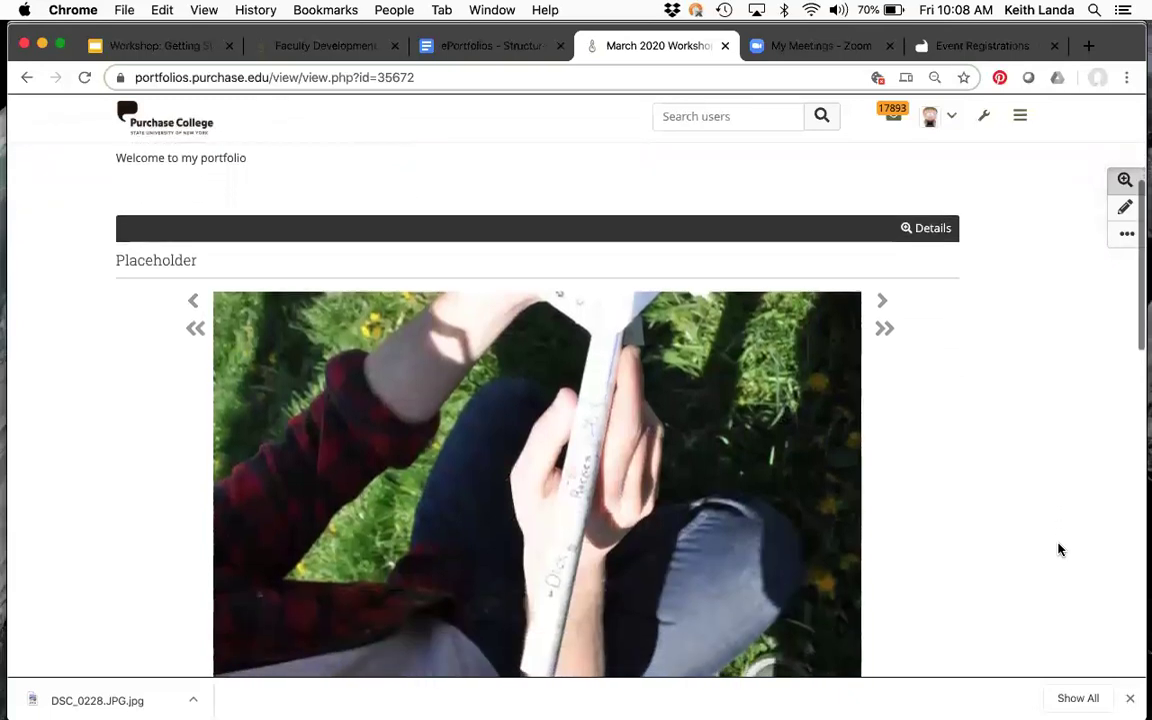
pyautogui.scroll(5, 1060, 549)
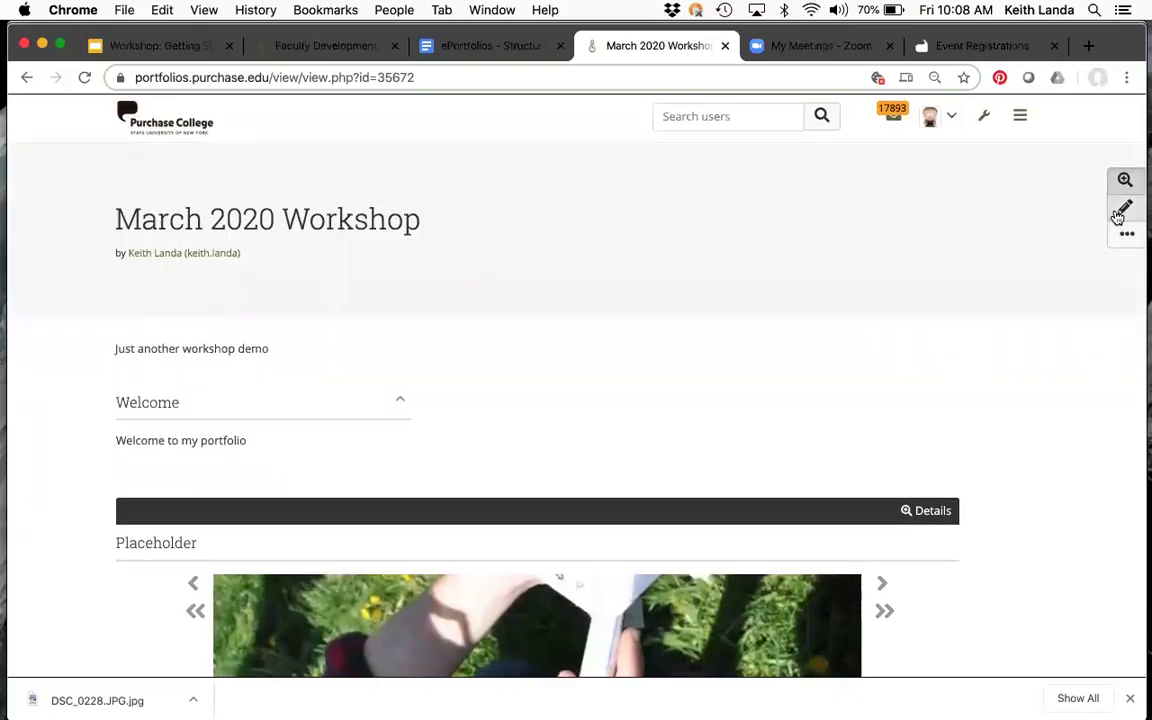
pyautogui.click(1125, 208)
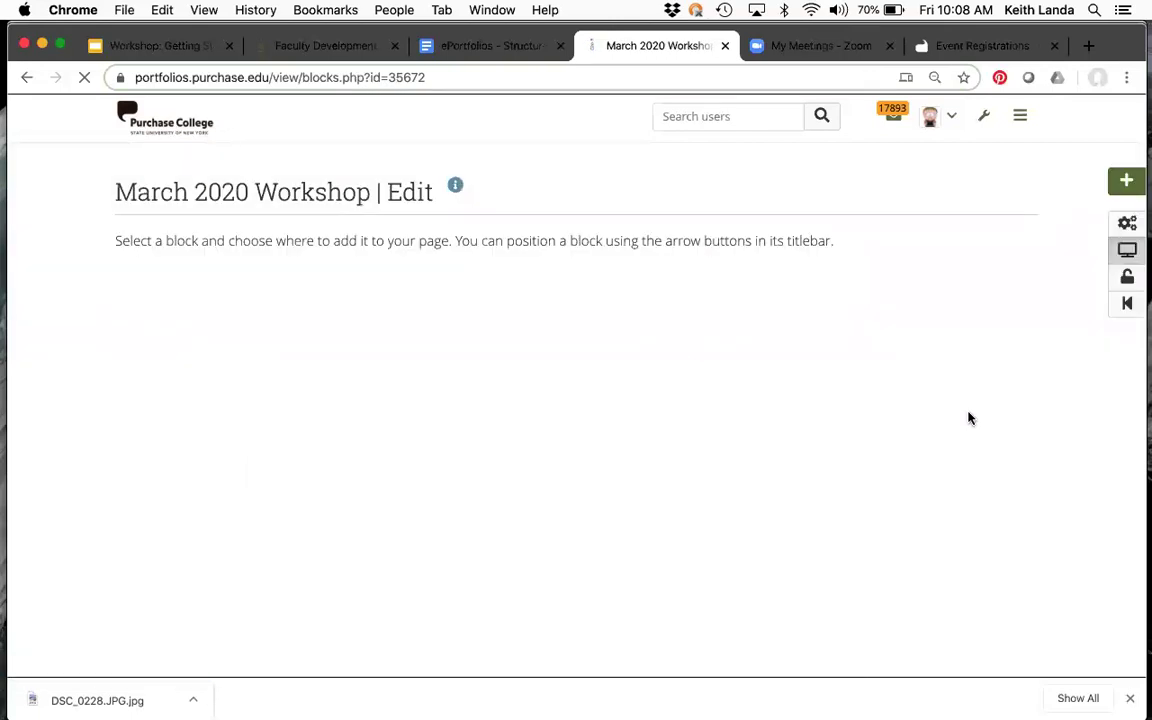
pyautogui.scroll(-2, 932, 478)
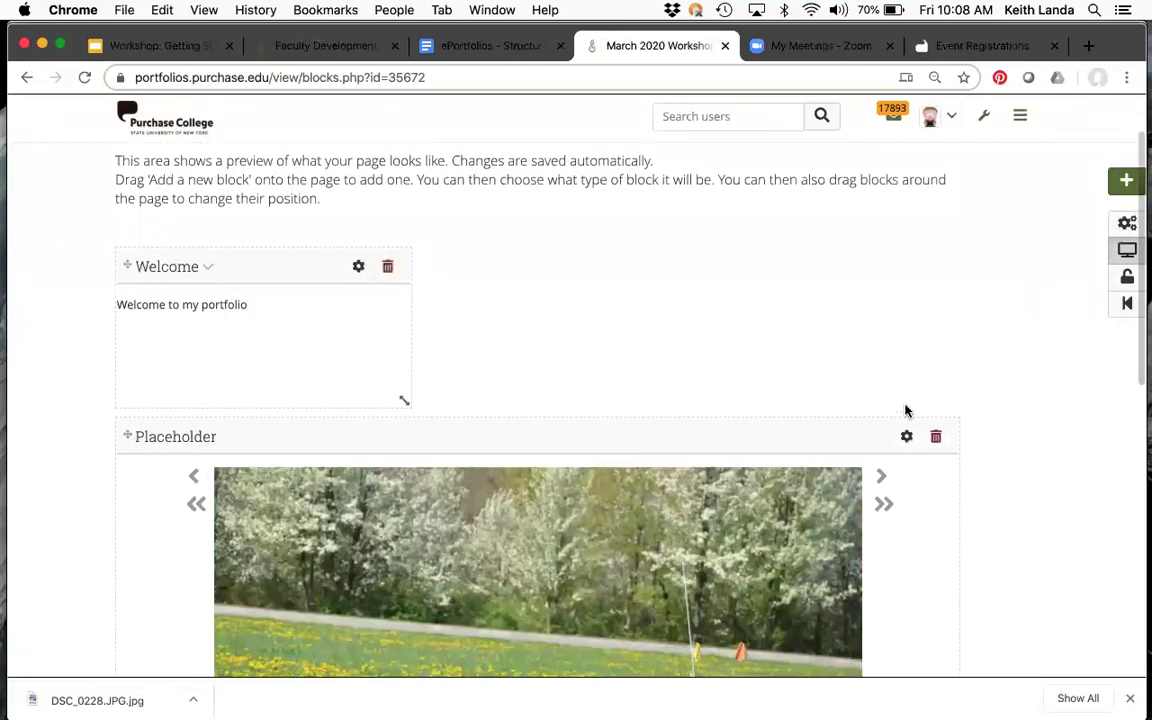
pyautogui.scroll(-5, 905, 412)
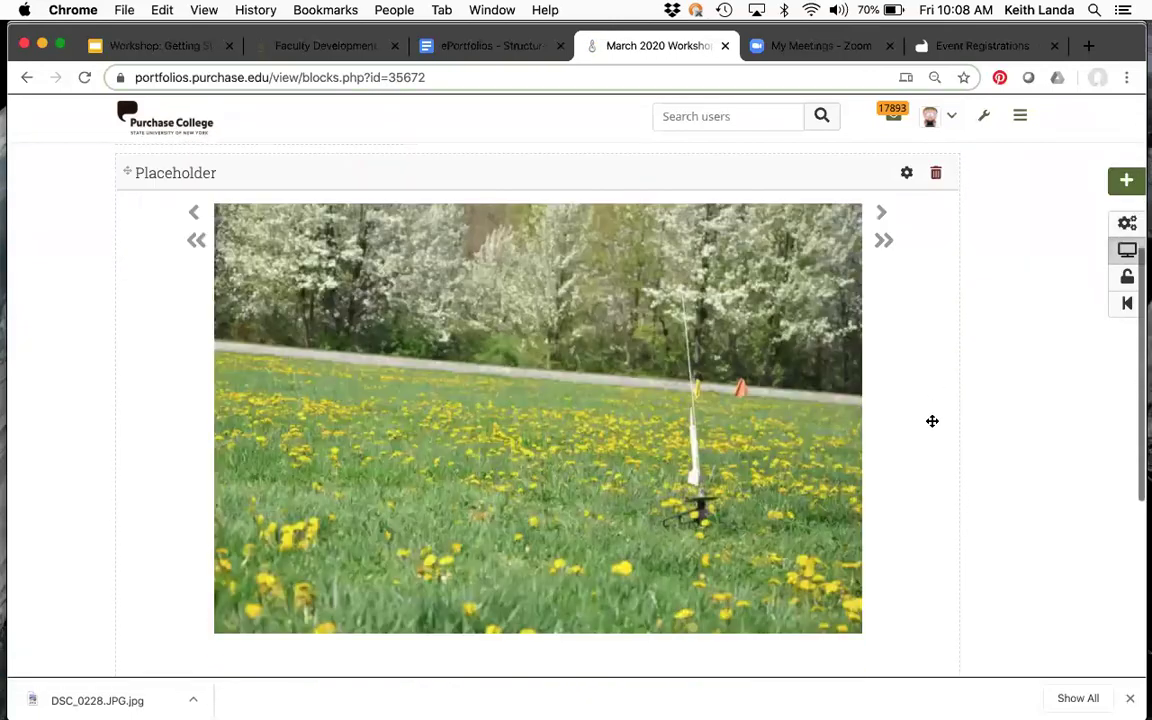
pyautogui.click(906, 174)
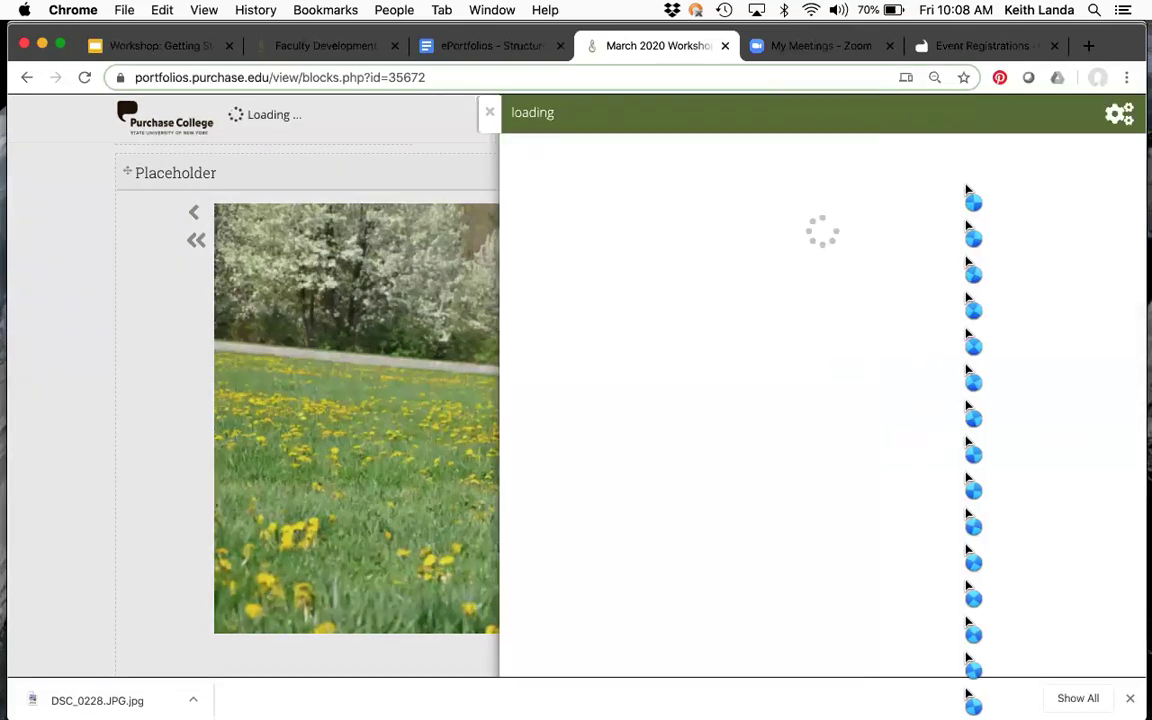
pyautogui.scroll(-10, 835, 454)
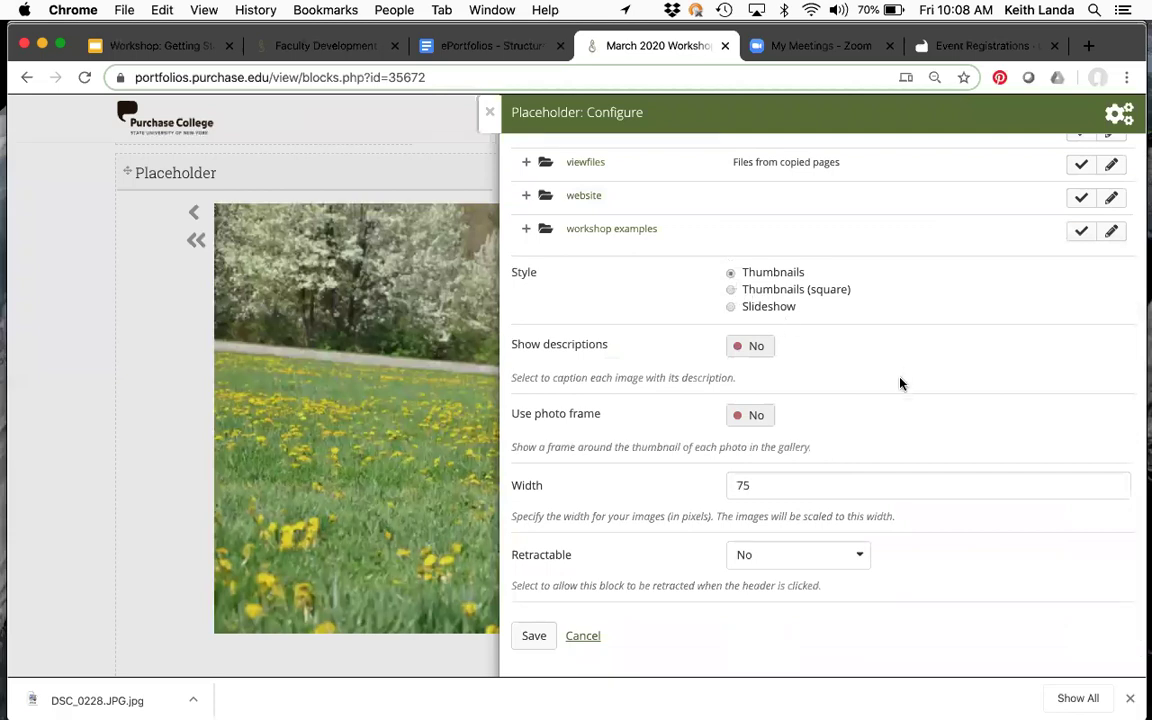
pyautogui.click(529, 637)
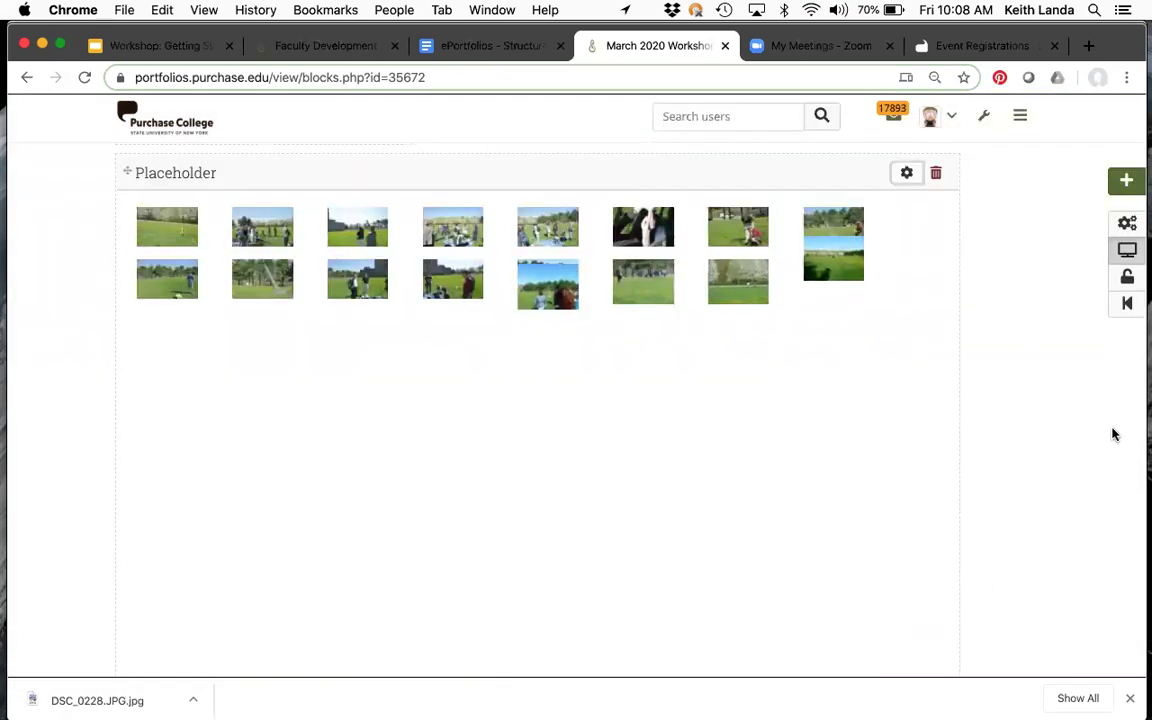
# Try to display the March 2020 Workshop page and go back to the page editor
pyautogui.scroll(3, 1115, 420)
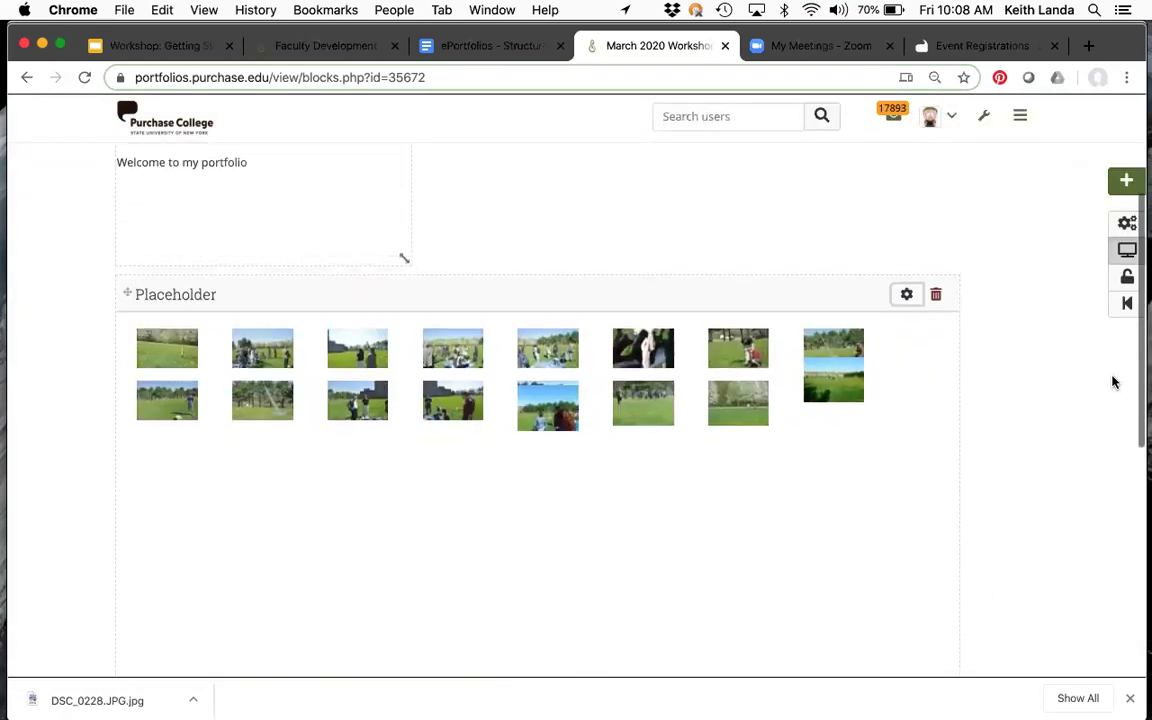
pyautogui.click(1121, 257)
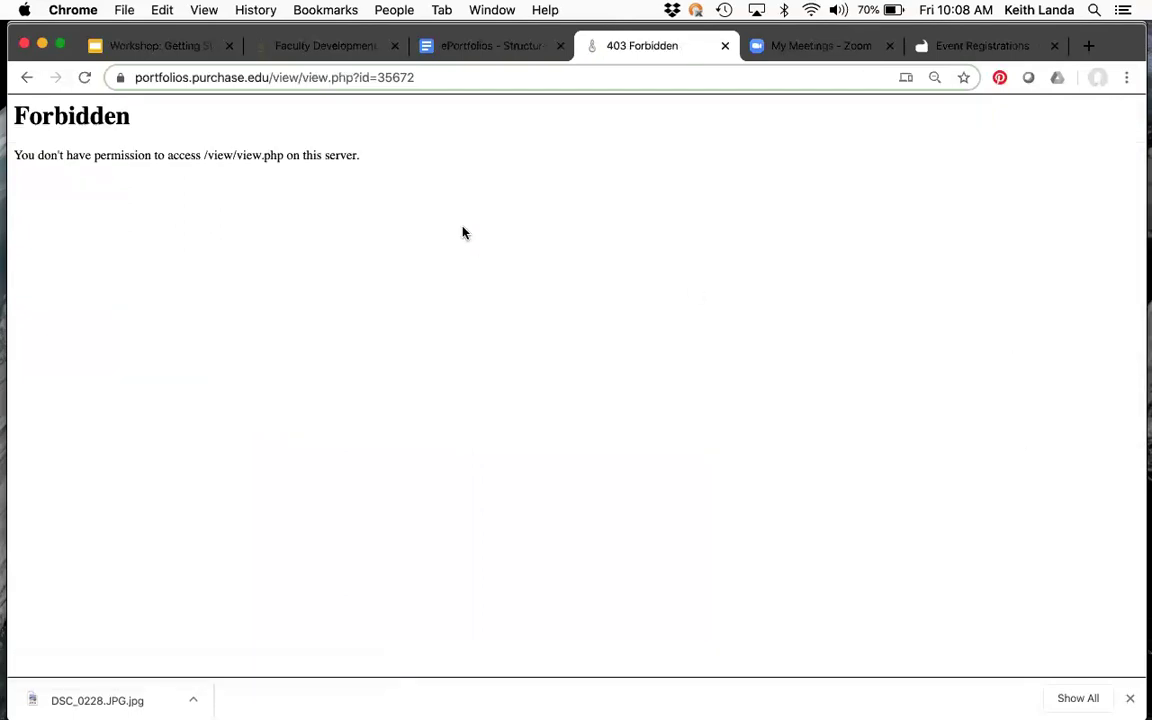
pyautogui.click(26, 79)
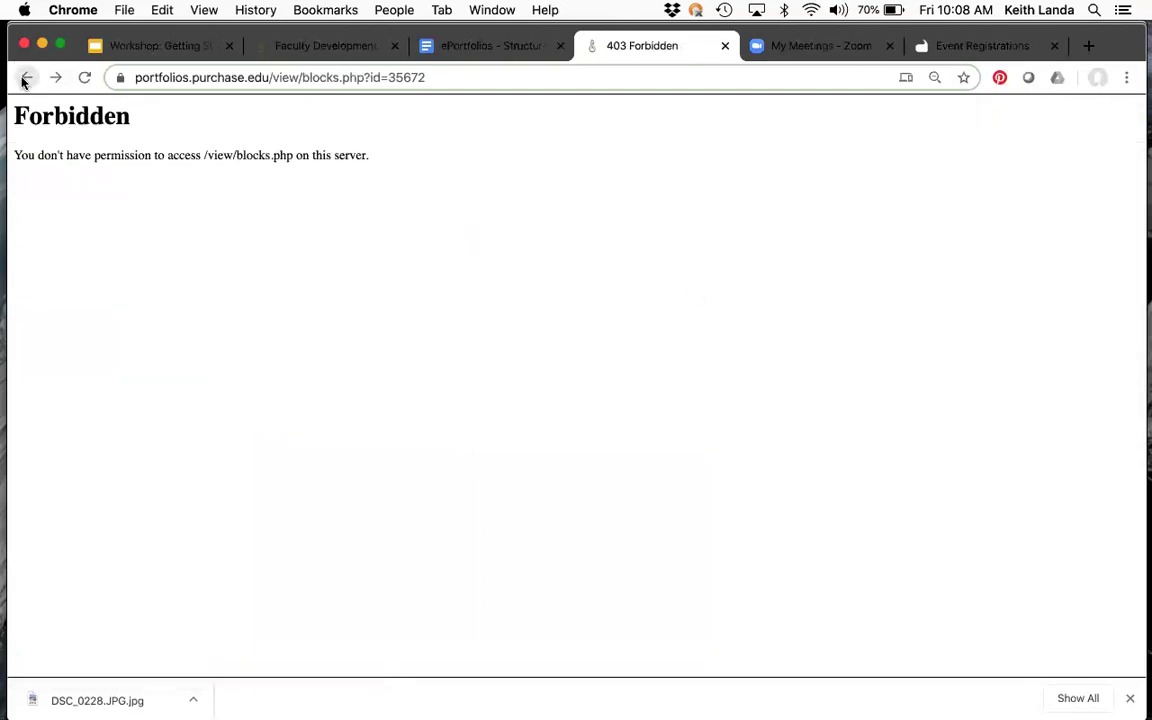
pyautogui.click(26, 79)
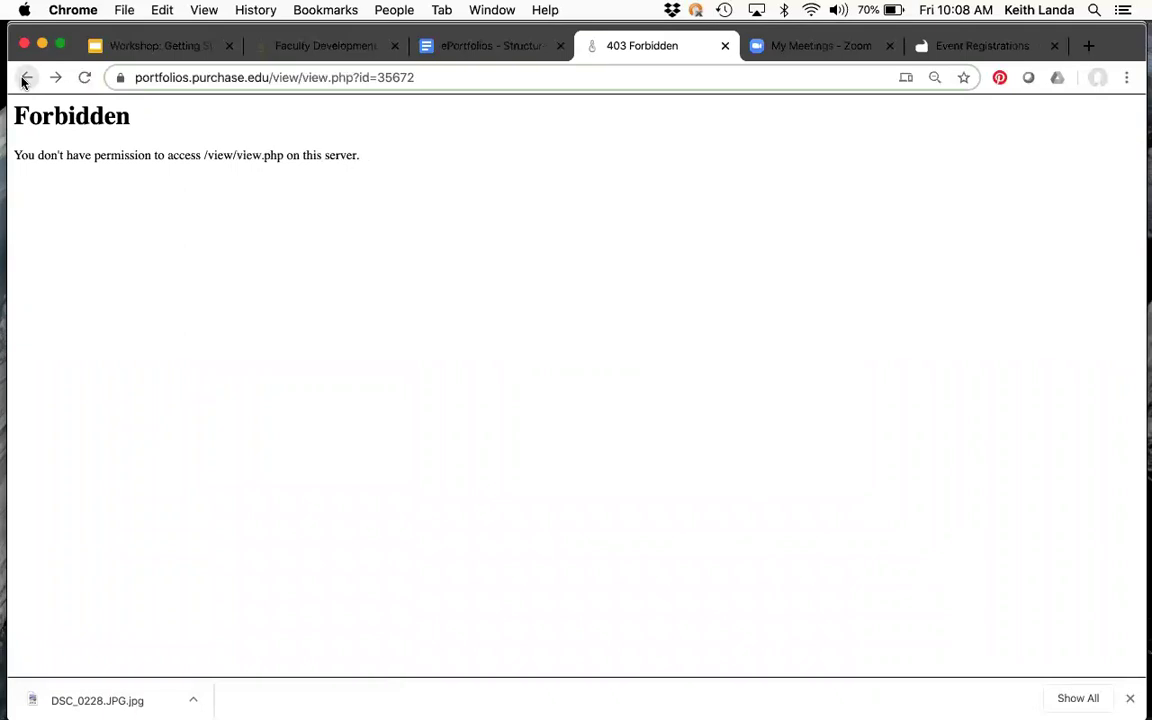
# Load portfolios.purchase.edu and reopen the March 2020 Workshop page for editing from the list of pages and collections
pyautogui.click(432, 74)
pyautogui.write('portfolios.purchase.edu')
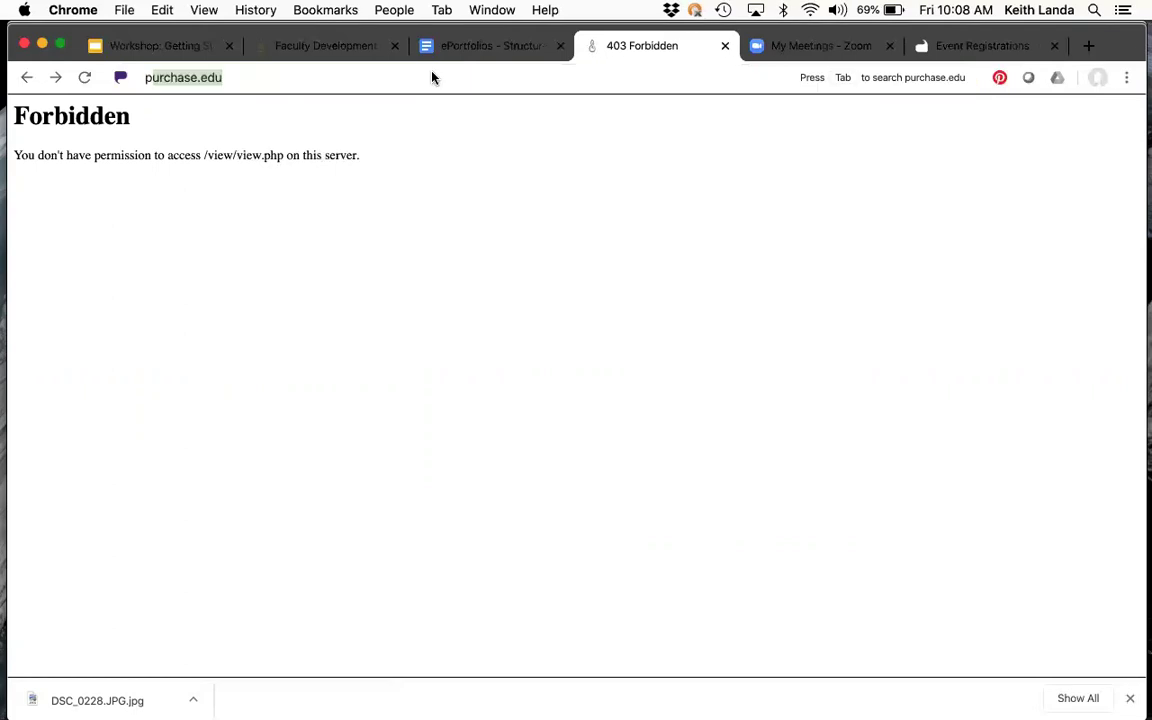
pyautogui.press('Return')
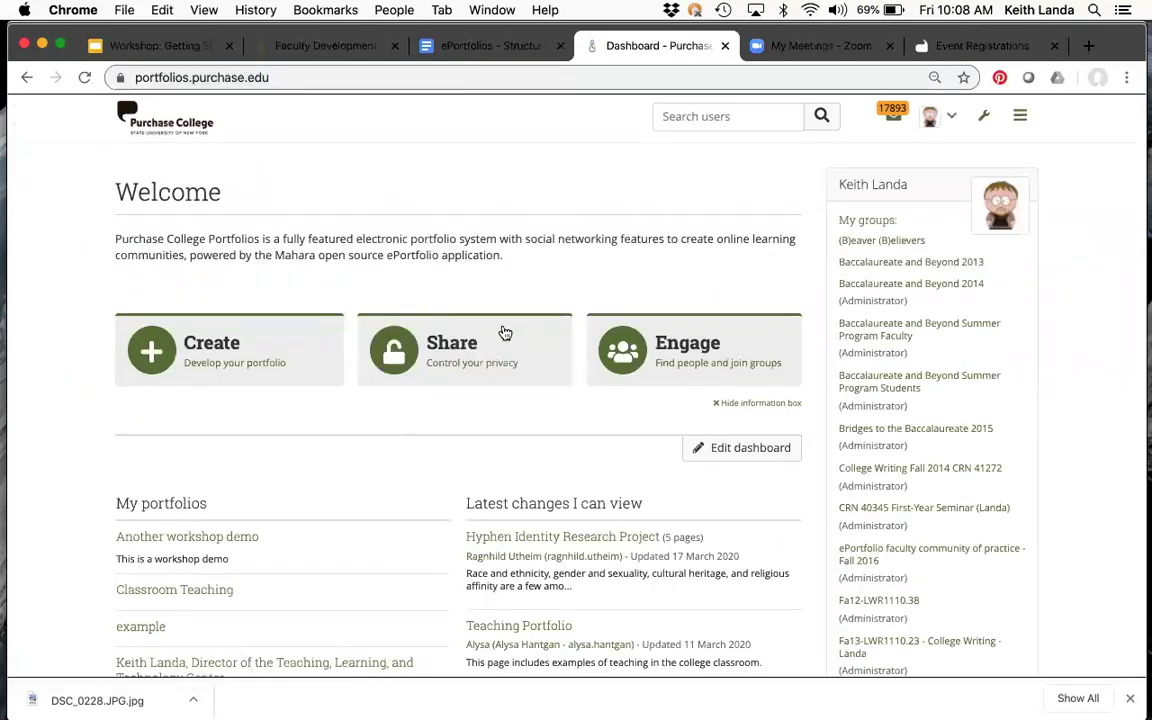
pyautogui.click(240, 350)
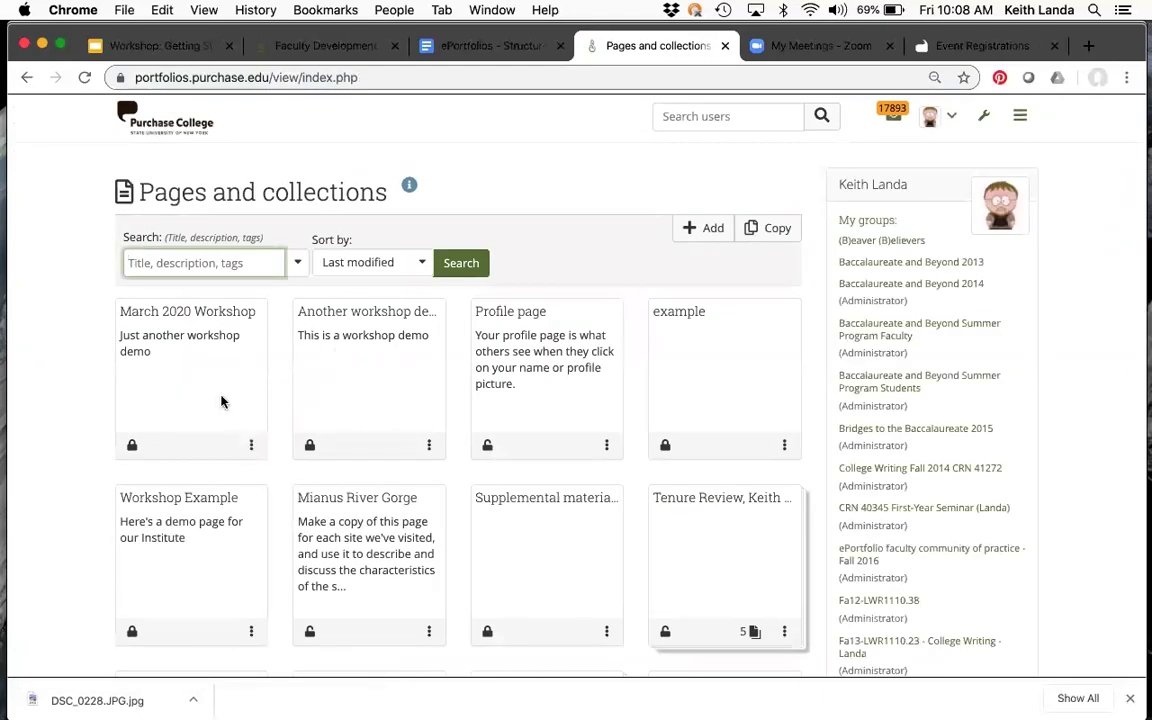
pyautogui.click(255, 449)
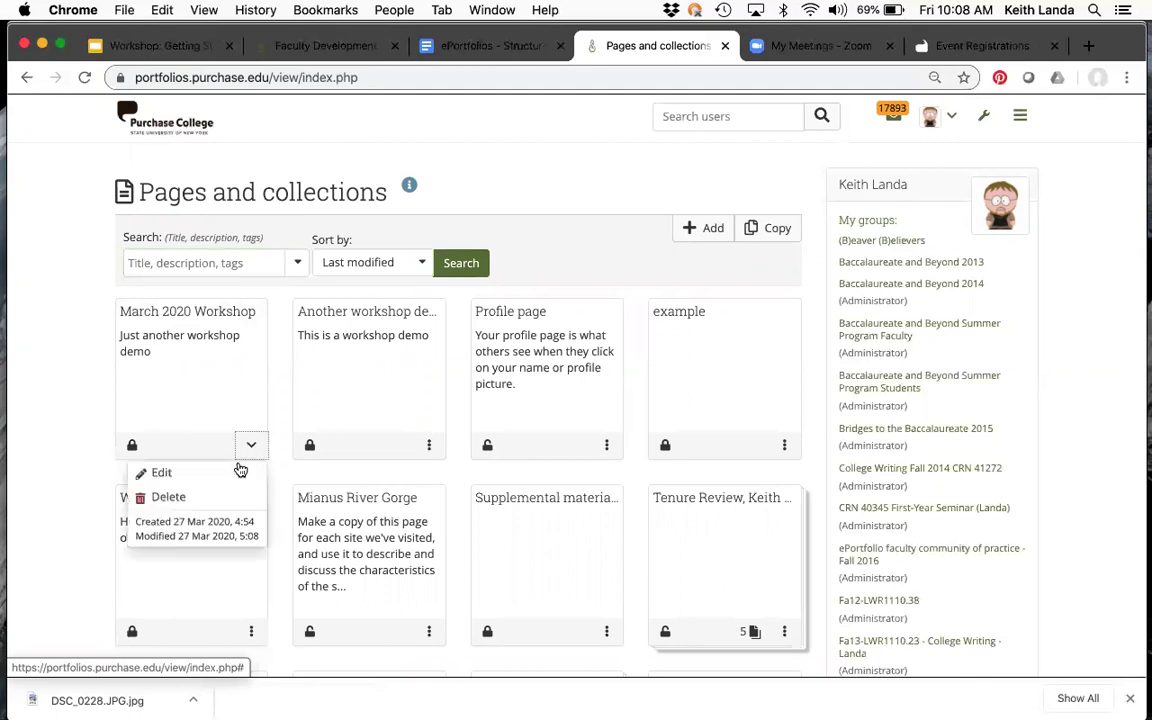
pyautogui.click(180, 478)
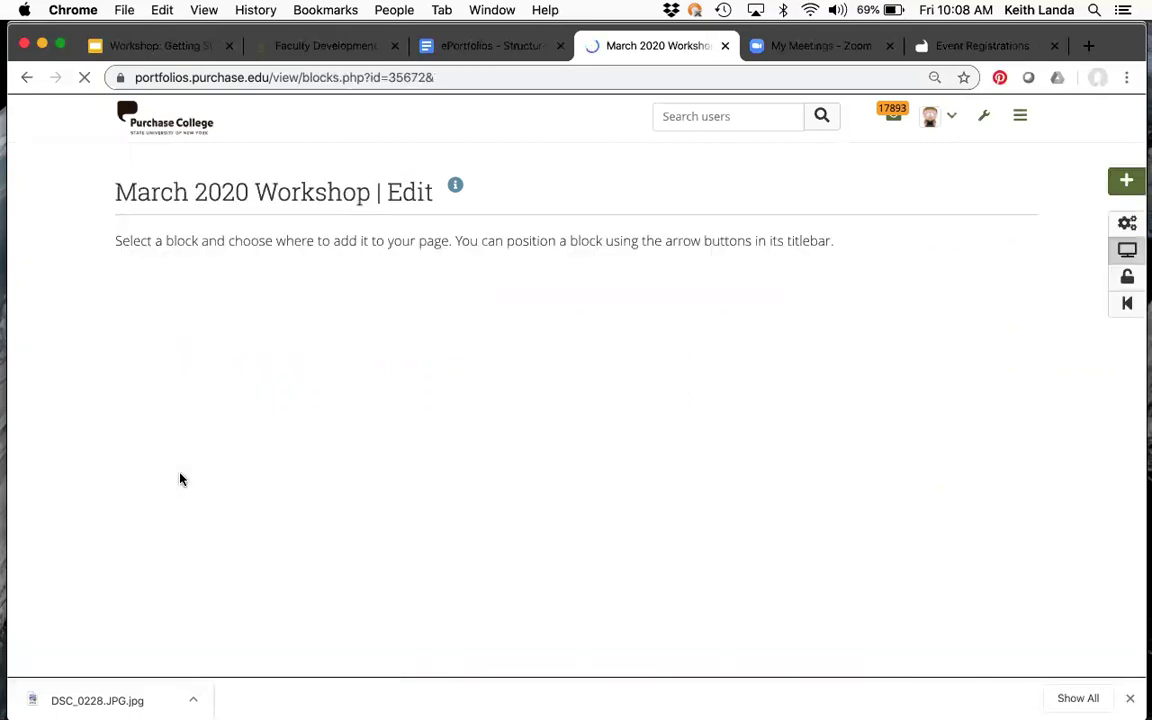
# Display the March 2020 Workshop page and open the fourth thumbnail in the gallery's second row as an enlarged photo
pyautogui.scroll(-5, 735, 380)
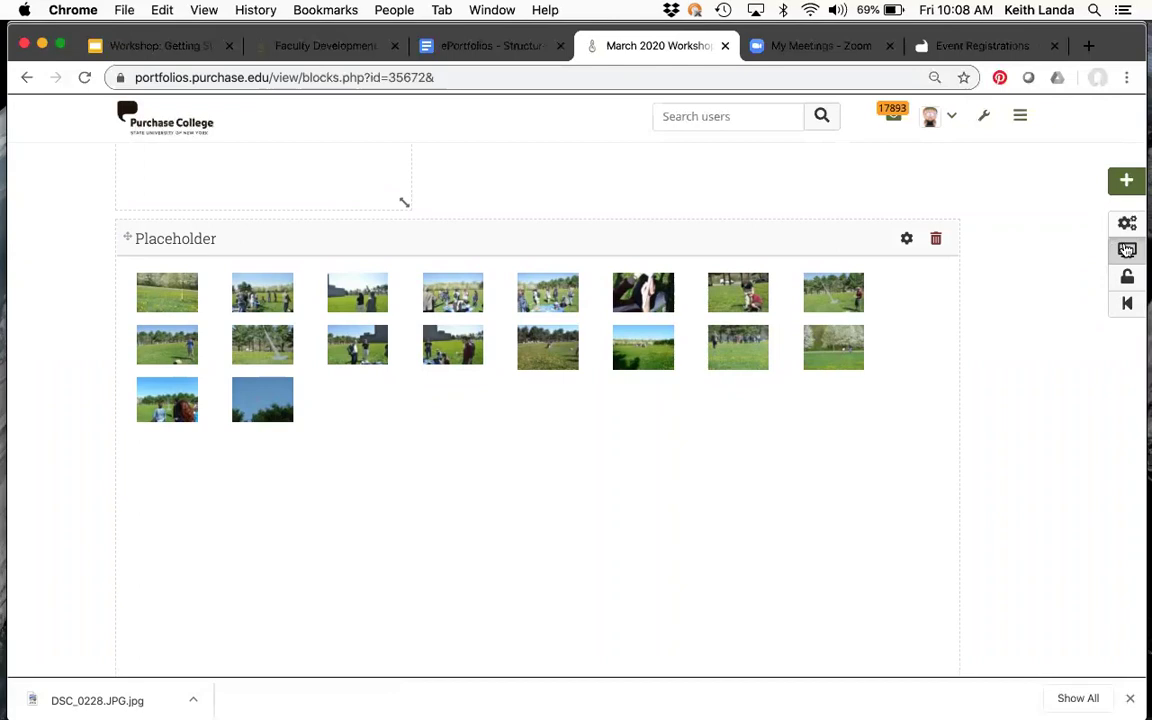
pyautogui.click(1127, 250)
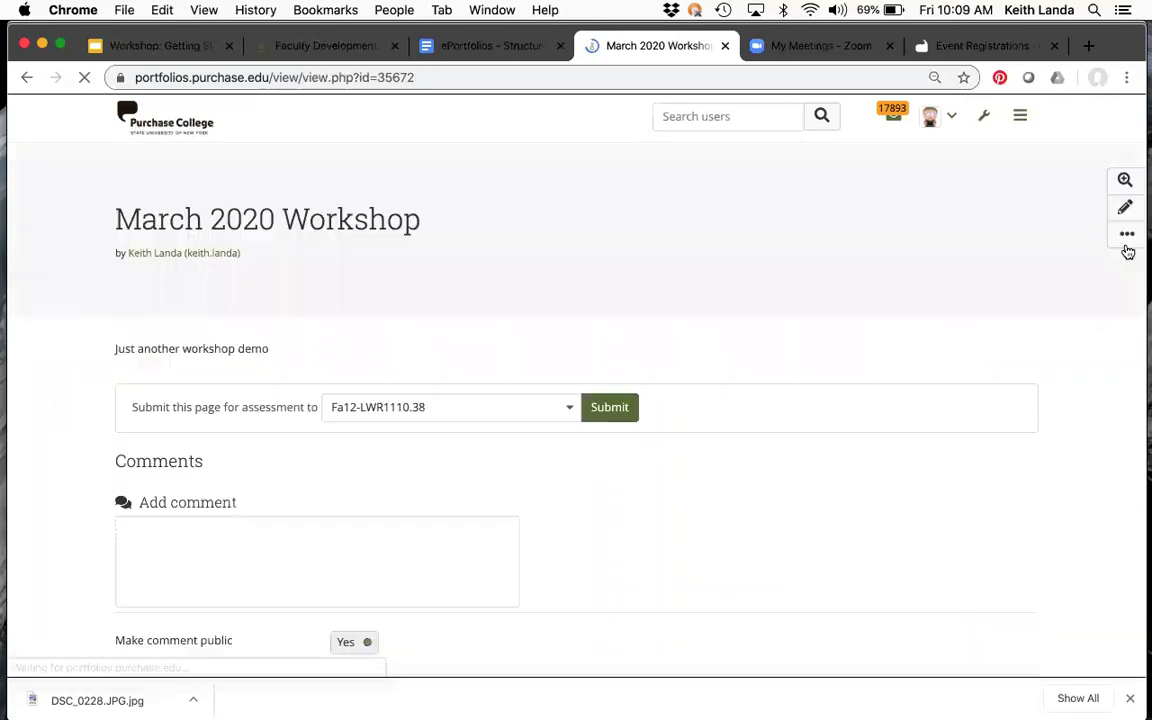
pyautogui.scroll(-4, 924, 312)
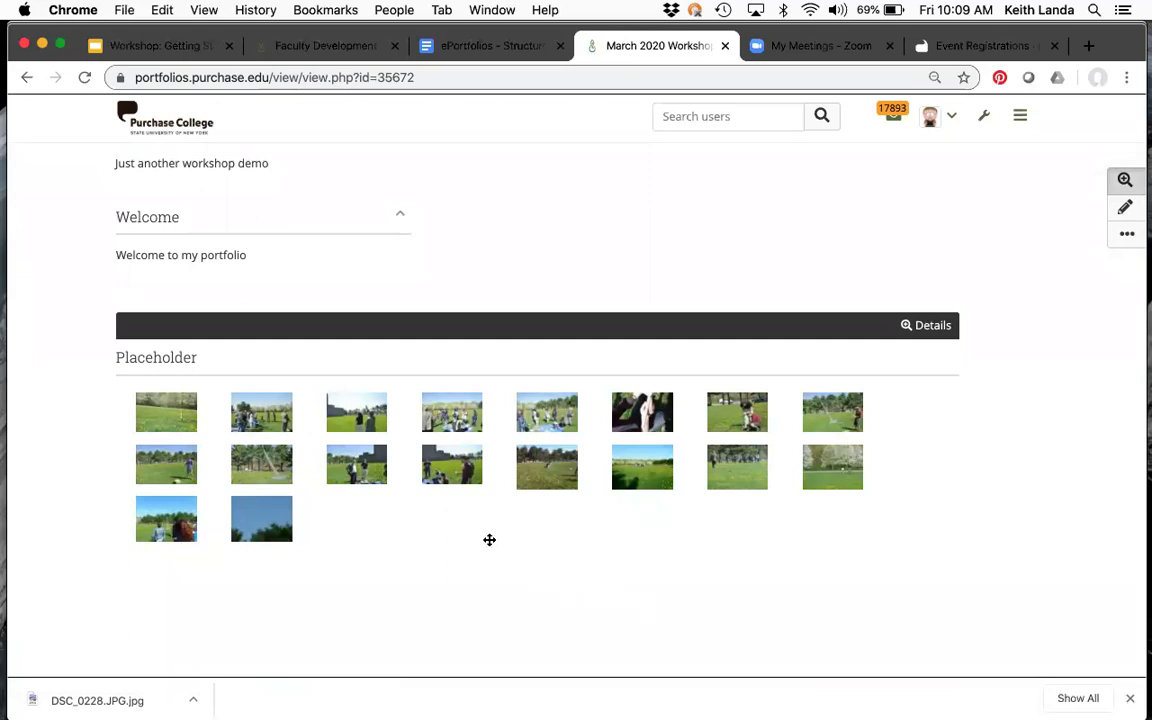
pyautogui.click(455, 476)
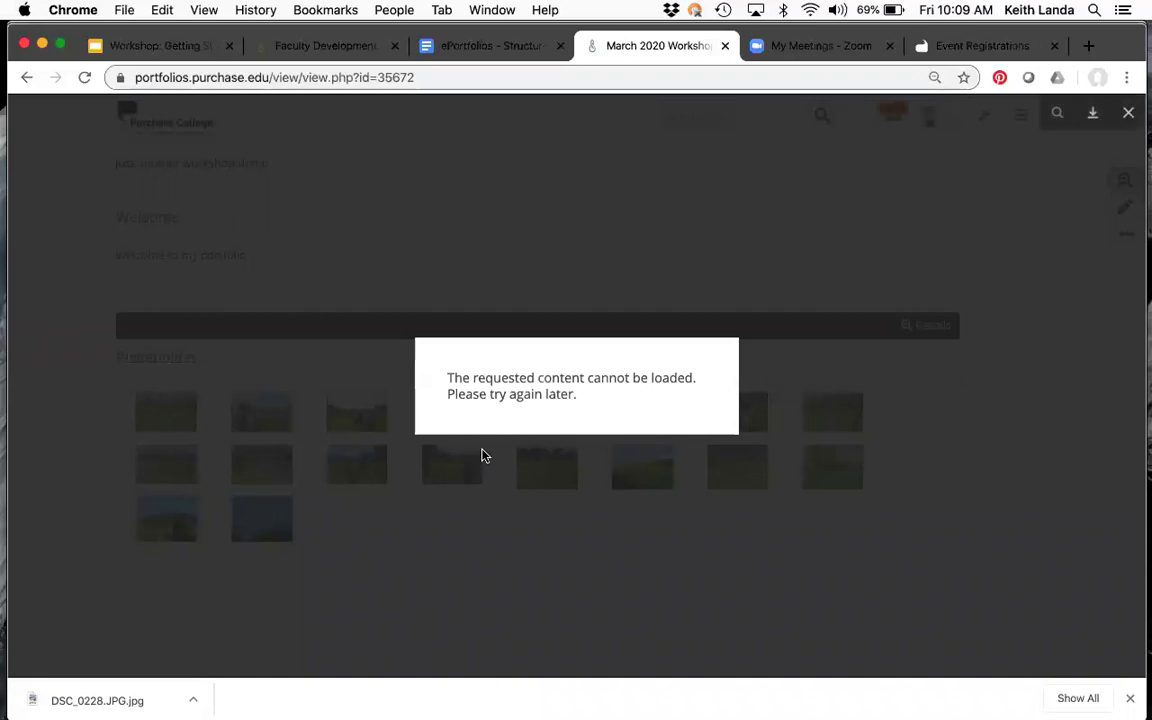
# Close the enlarged photo, reopen the March 2020 Workshop page in the editor and look over its blocks
pyautogui.click(578, 327)
pyautogui.scroll(4, 508, 327)
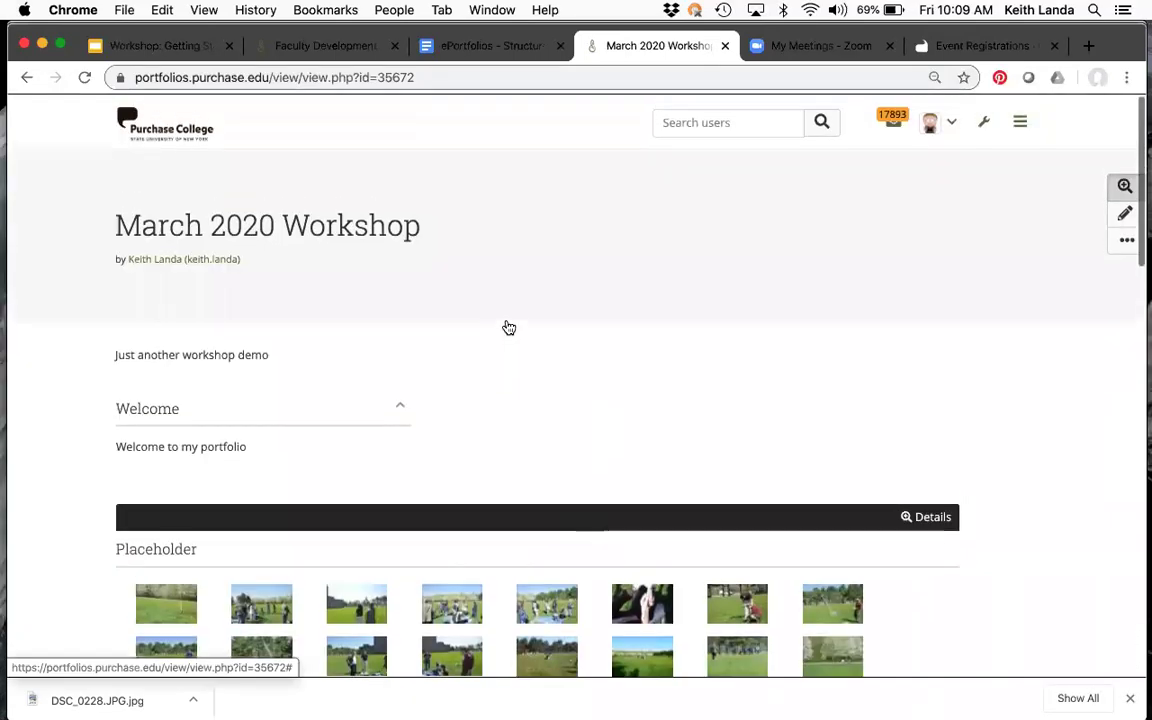
pyautogui.click(1125, 207)
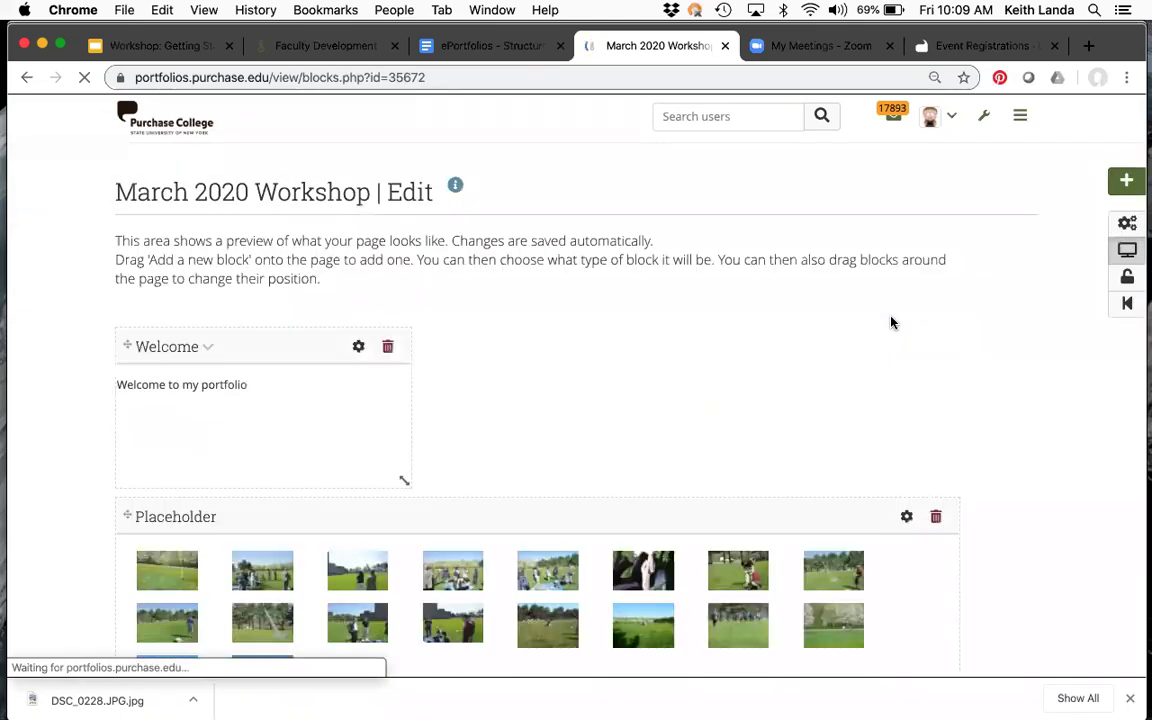
pyautogui.scroll(-5, 892, 320)
pyautogui.scroll(-3, 892, 316)
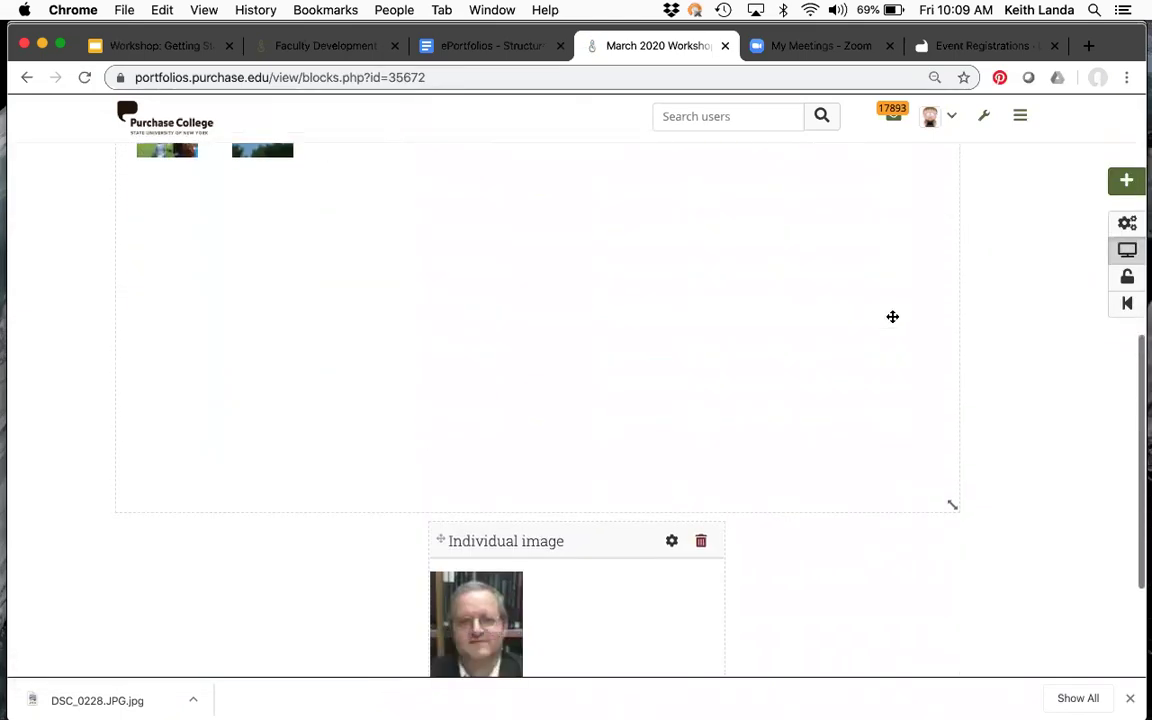
pyautogui.scroll(8, 892, 316)
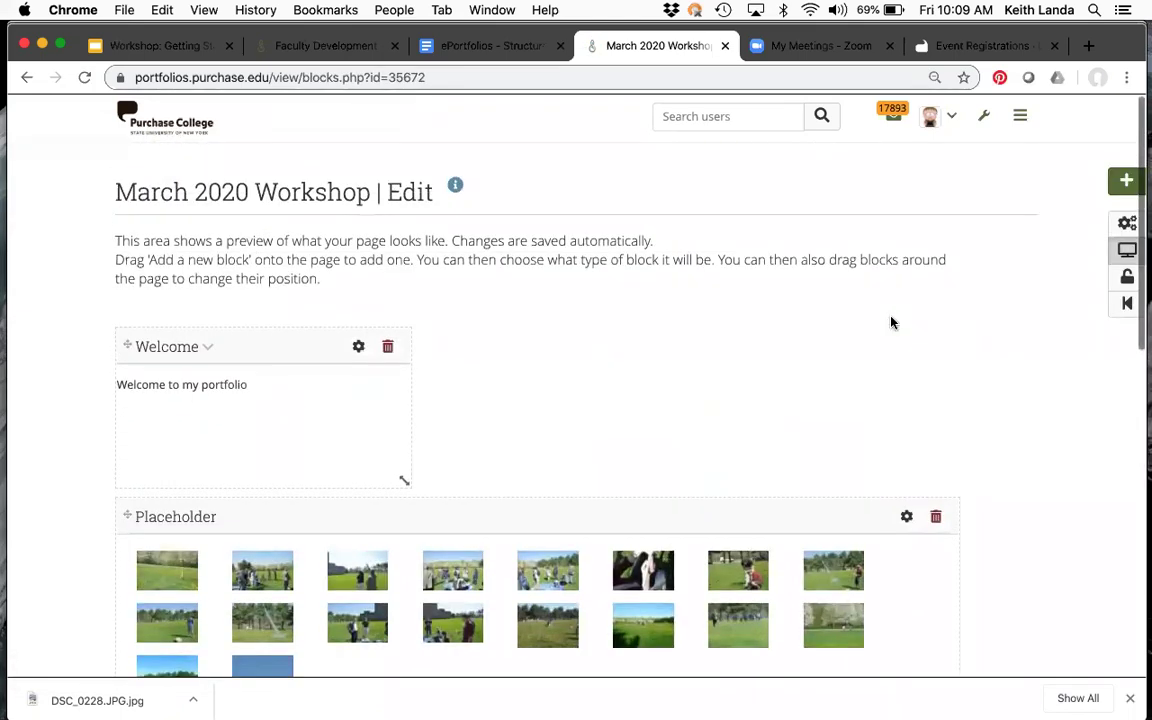
# Add a trial block beside the Welcome block to review all available content types, and delete the block
pyautogui.click(1124, 182)
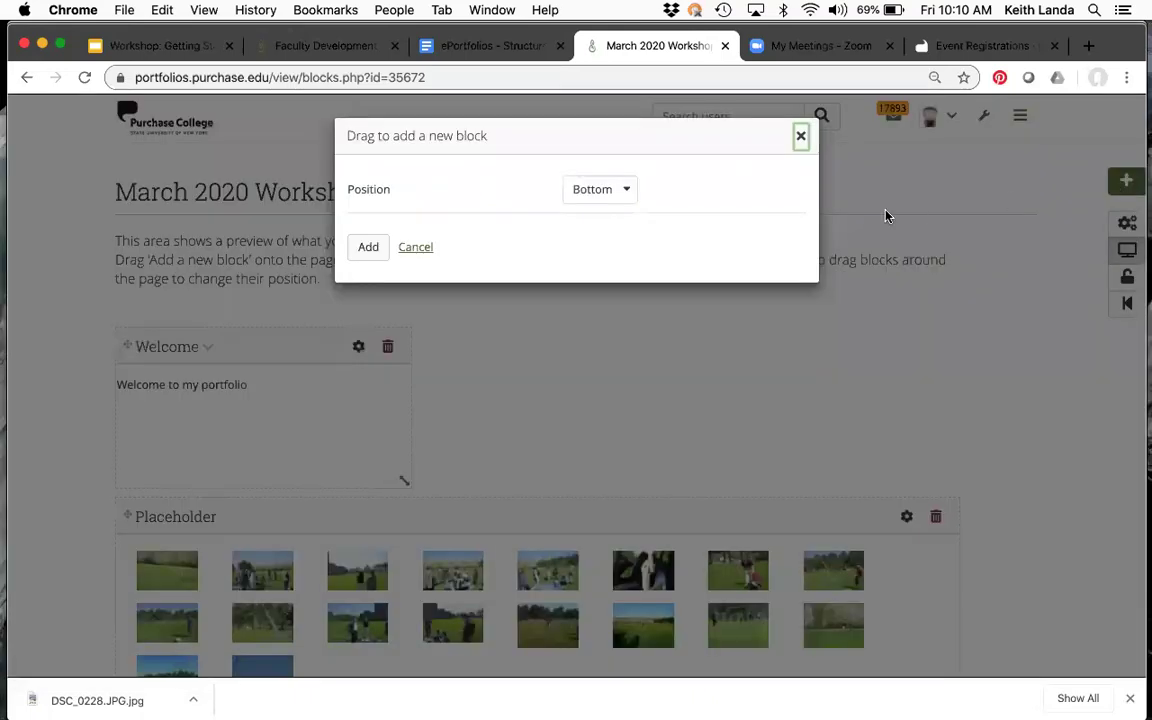
pyautogui.click(801, 137)
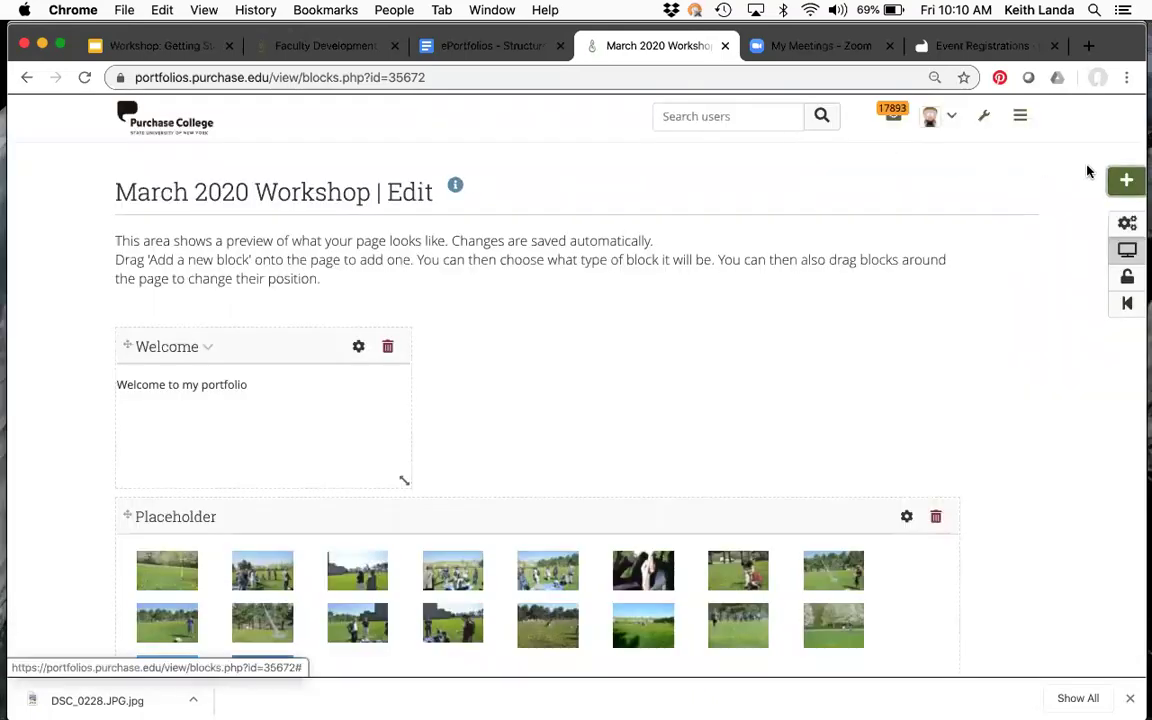
pyautogui.moveTo(1119, 180); pyautogui.dragTo(667, 357)
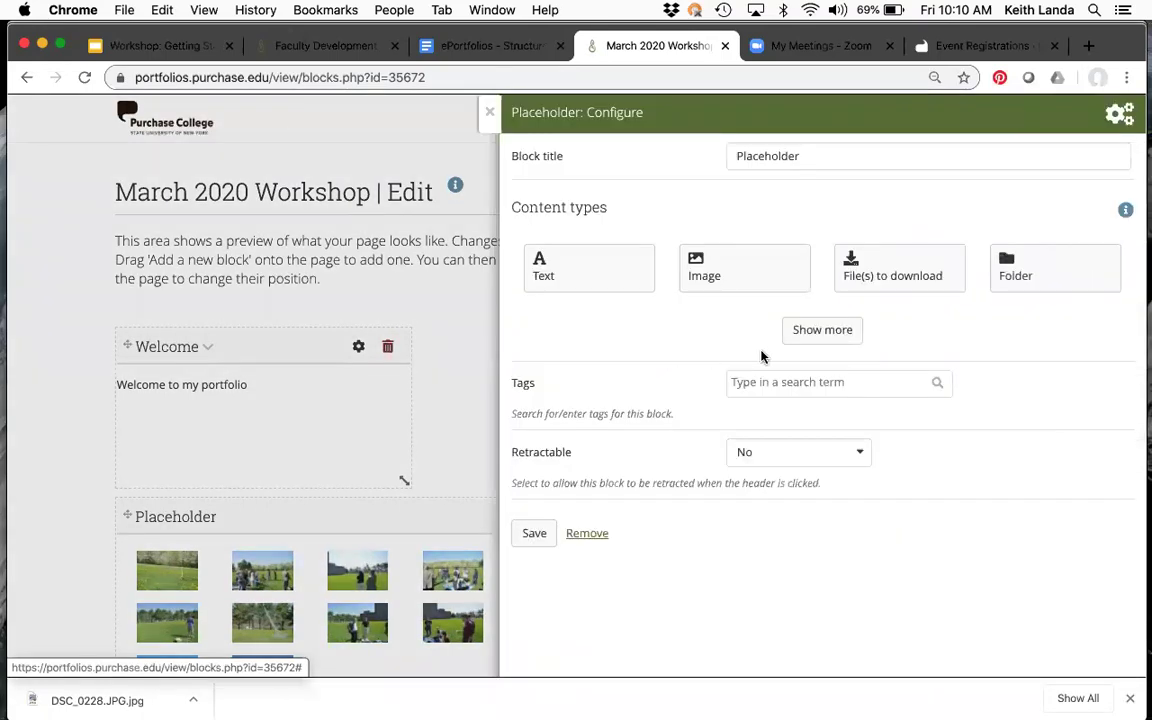
pyautogui.click(818, 329)
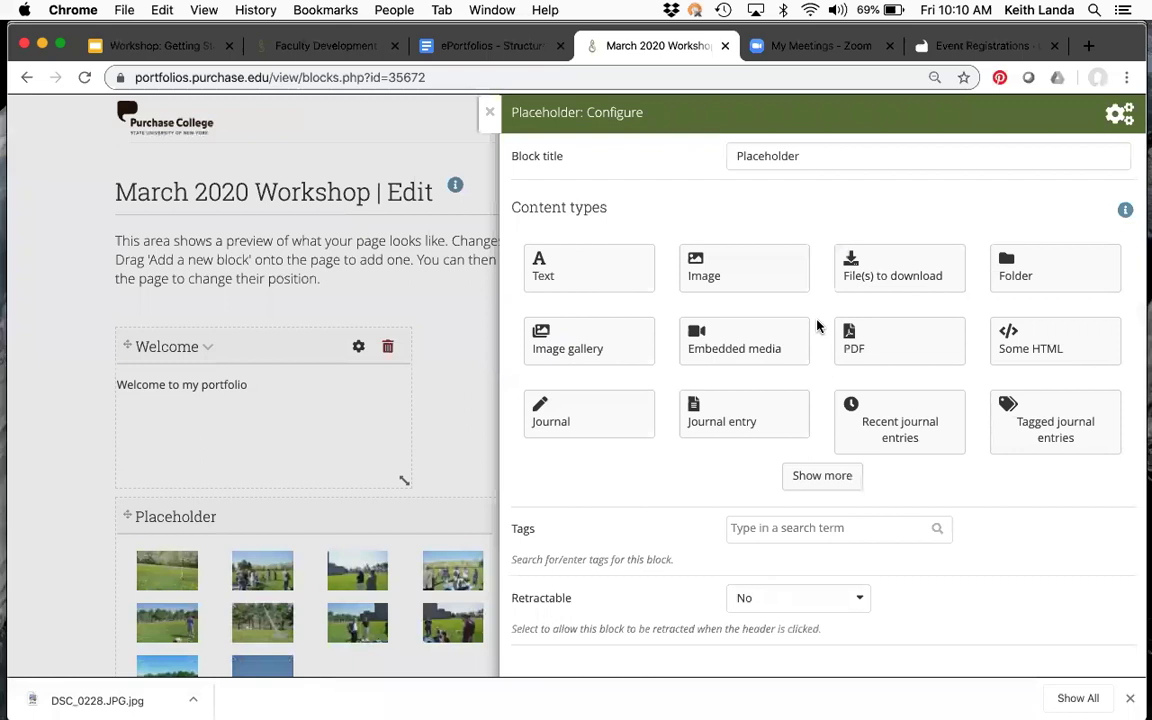
pyautogui.click(813, 477)
pyautogui.scroll(-3, 810, 484)
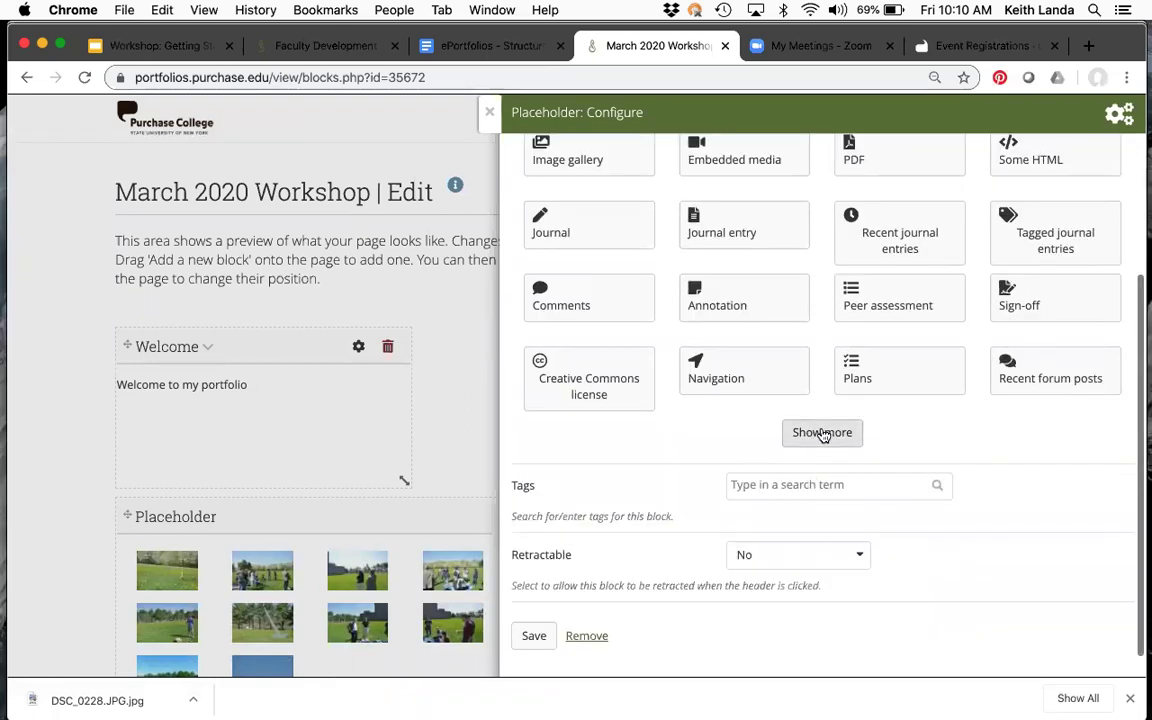
pyautogui.click(822, 433)
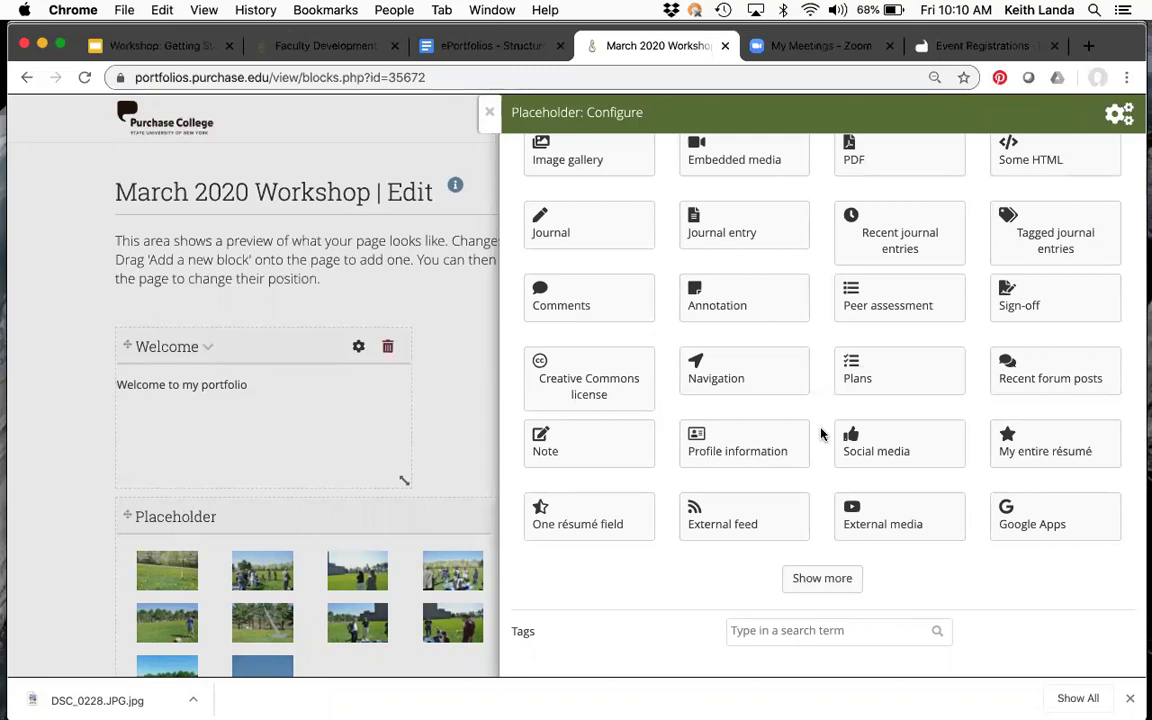
pyautogui.click(489, 113)
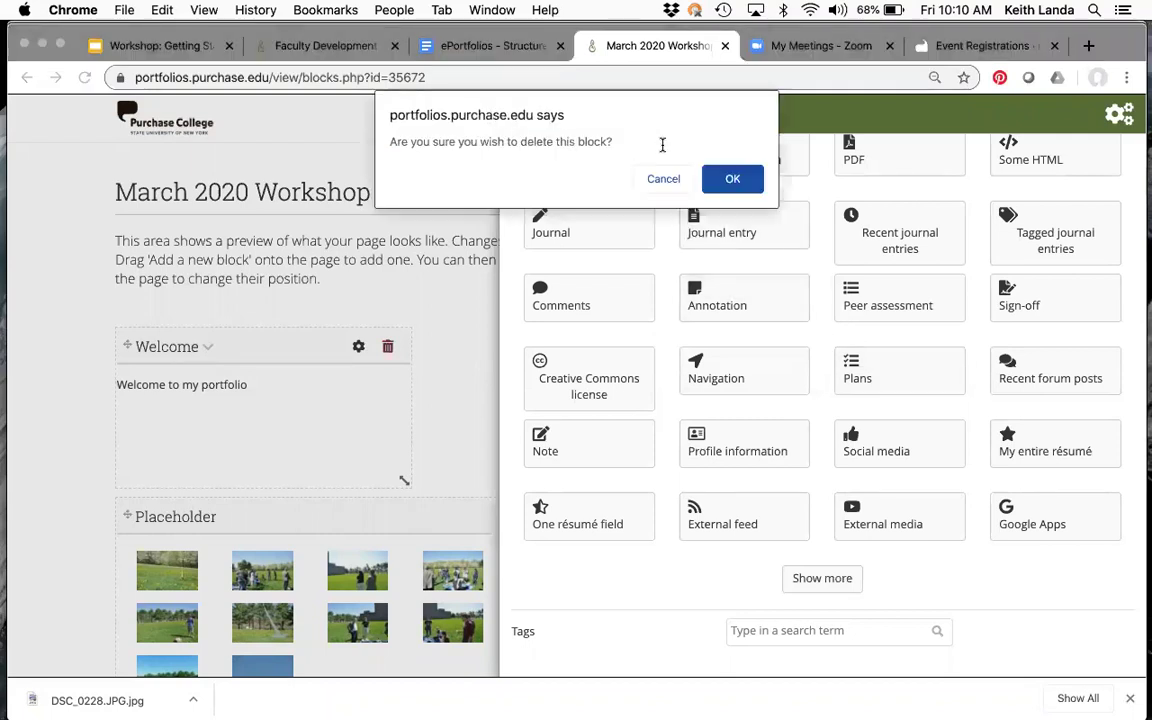
pyautogui.click(720, 178)
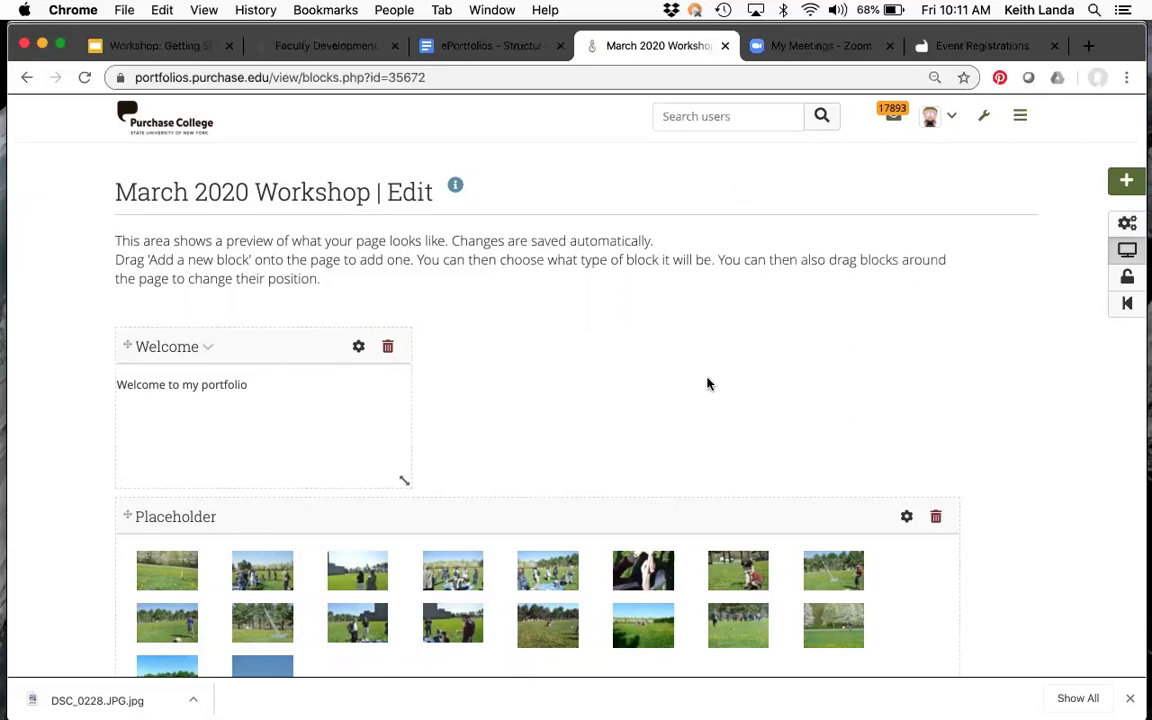
# Switch to the Getting Started with ePortfolios slides in Google Slides to consult the Hands-on demo outline
pyautogui.click(160, 48)
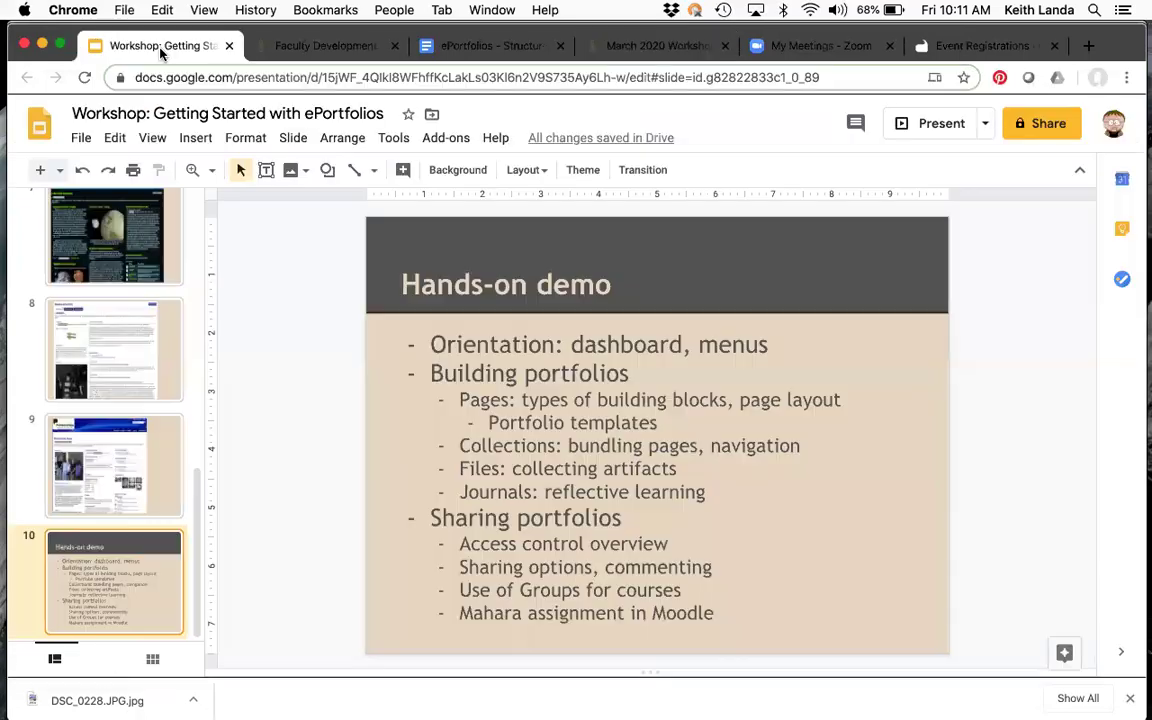
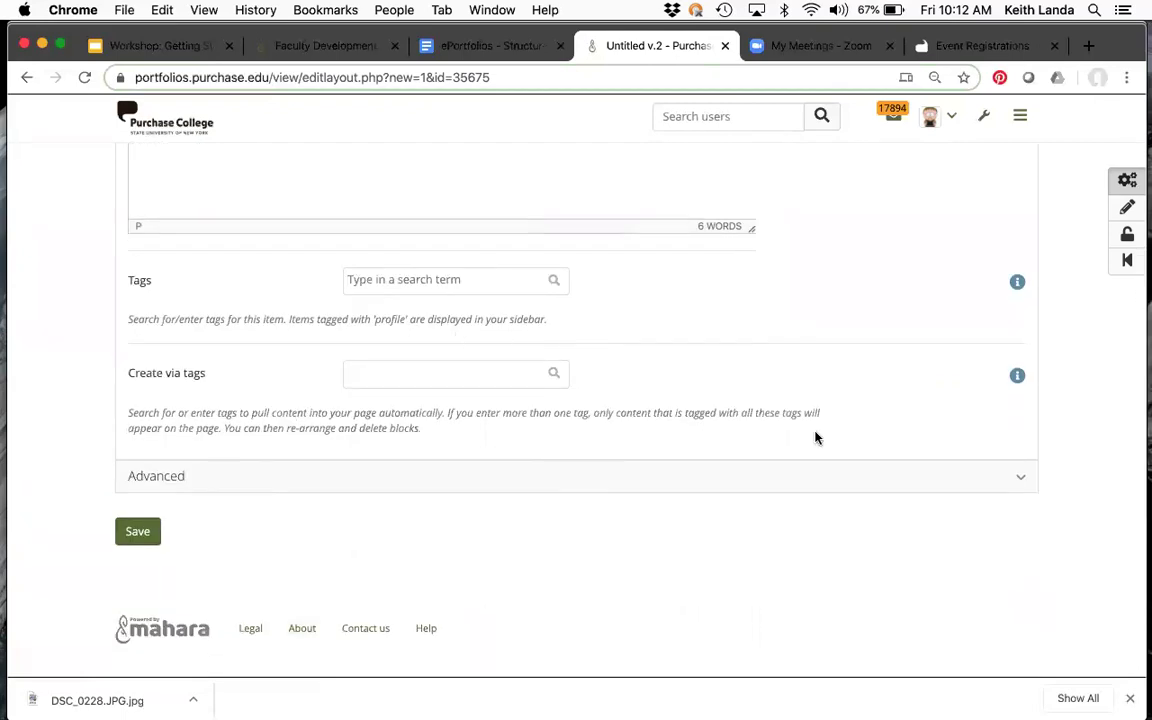
# In the new page's advanced settings, enter the instructions "jkajfjafaj laj ljal" and lock the page's blocks
pyautogui.click(1021, 477)
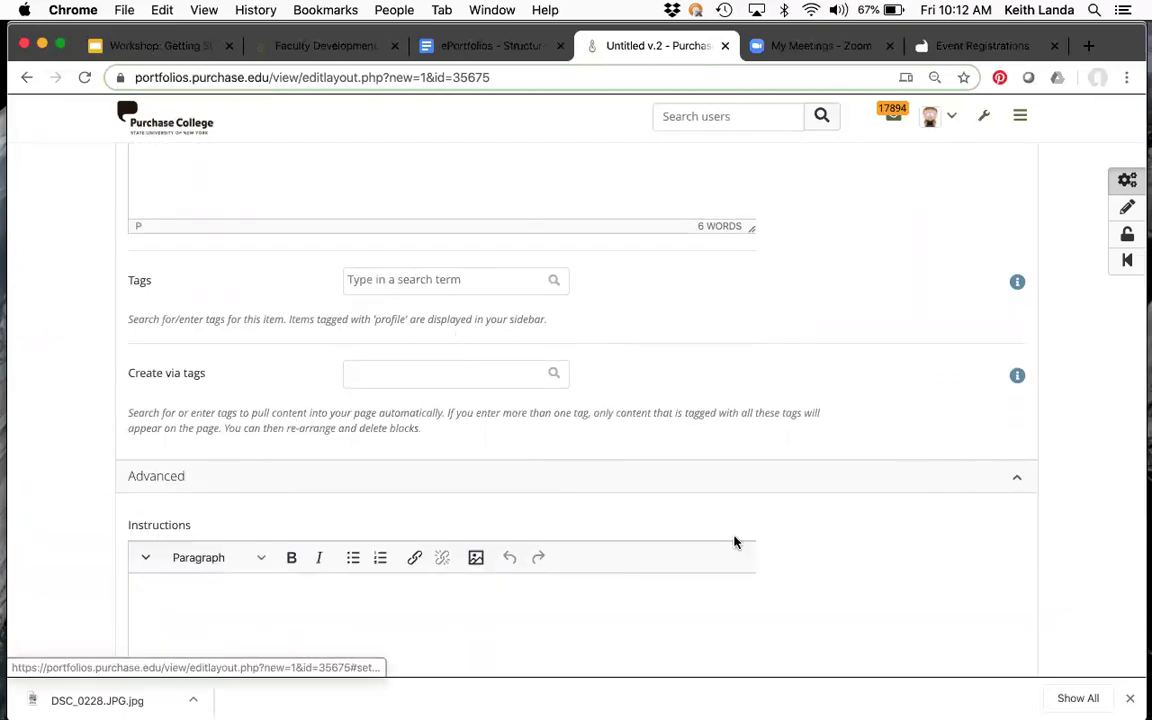
pyautogui.scroll(-3, 735, 540)
pyautogui.click(502, 387)
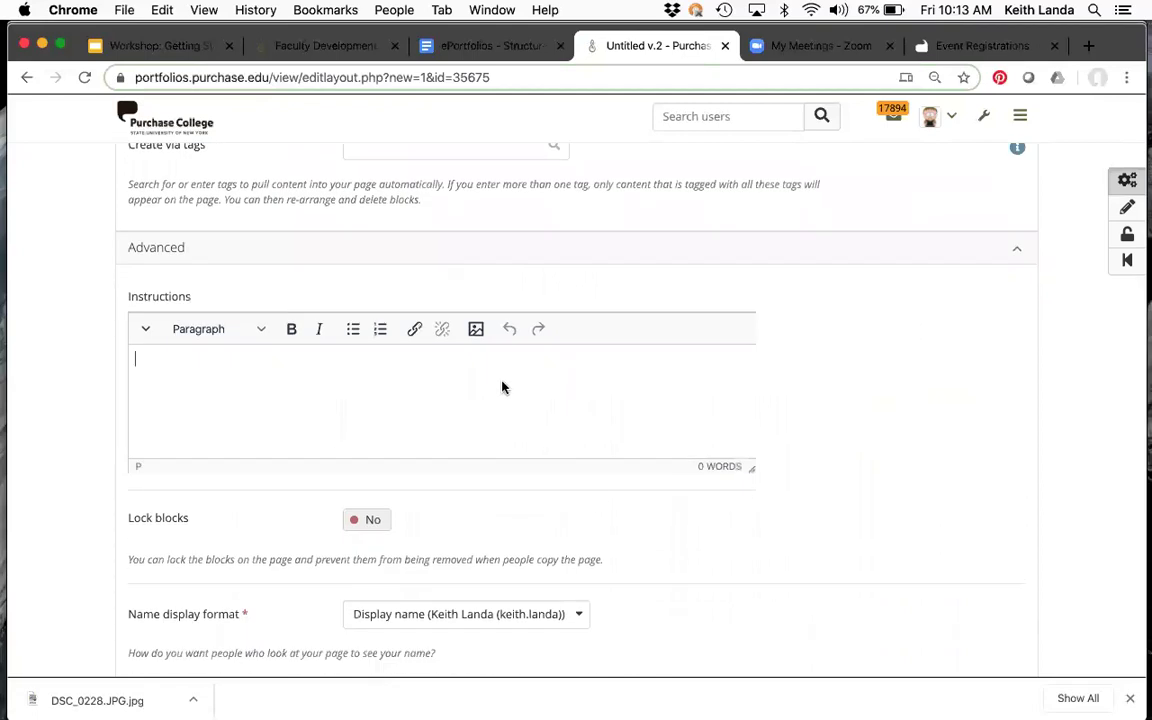
pyautogui.write('jkajfjafaj laj ljal')
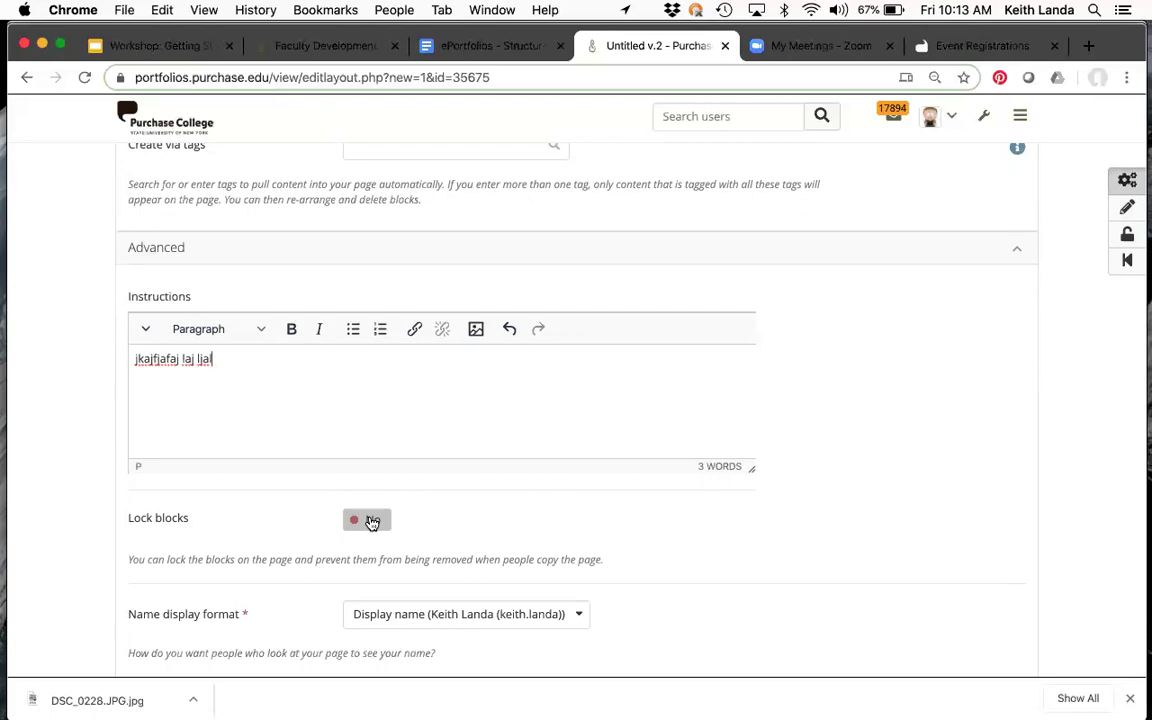
pyautogui.click(371, 521)
# Set the page's theme to Ocean and save the page settings
pyautogui.scroll(-5, 608, 578)
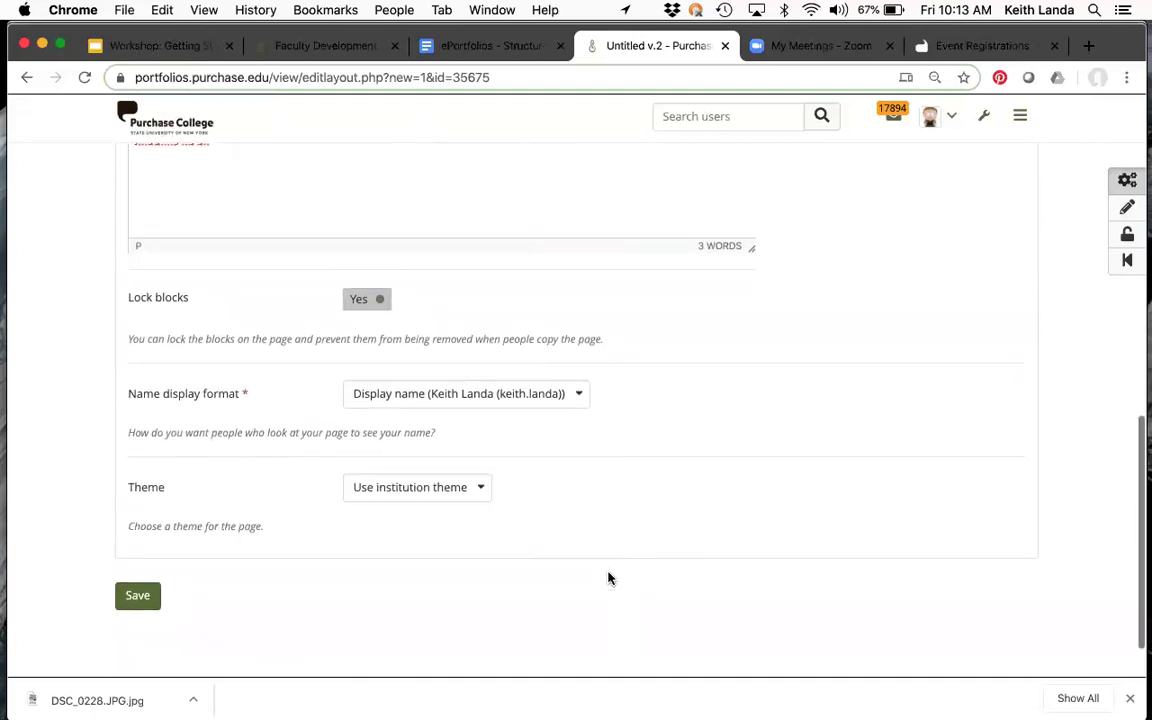
pyautogui.click(482, 489)
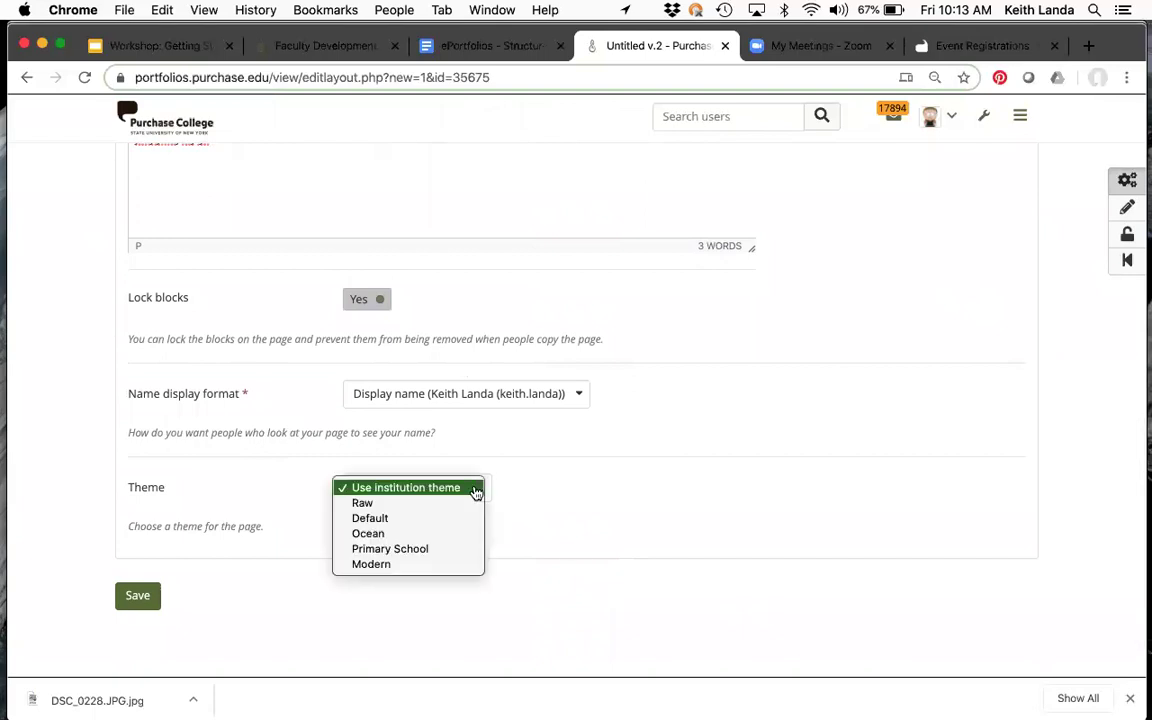
pyautogui.click(430, 535)
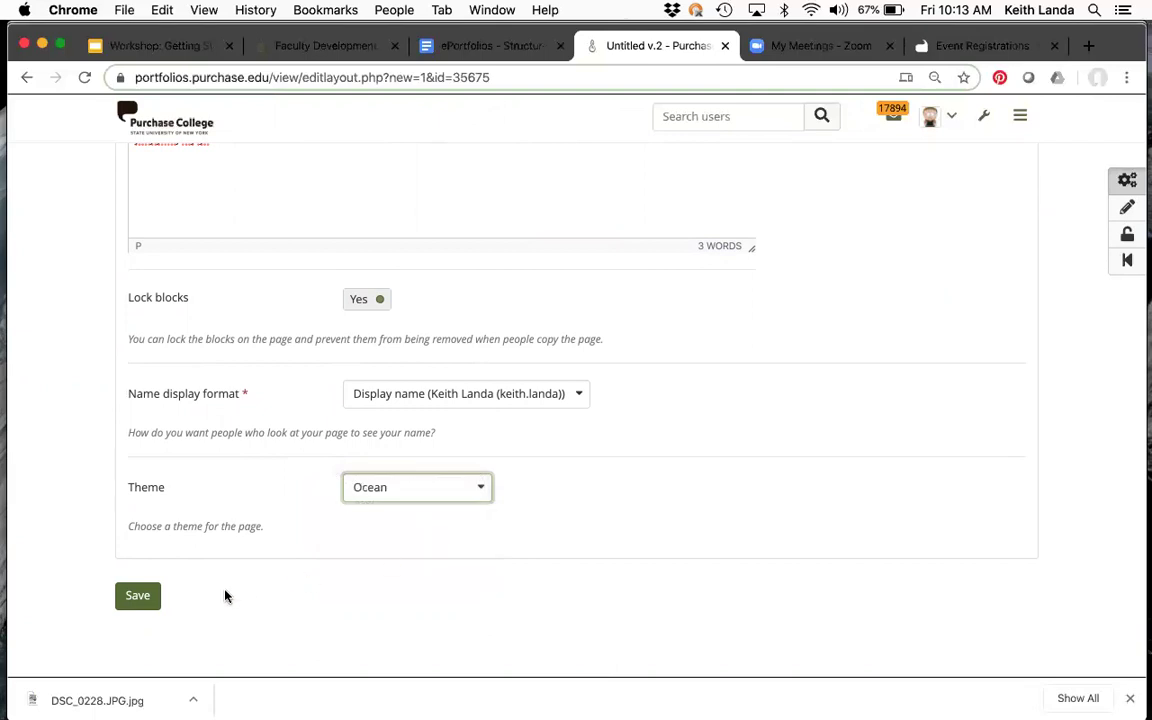
pyautogui.click(139, 597)
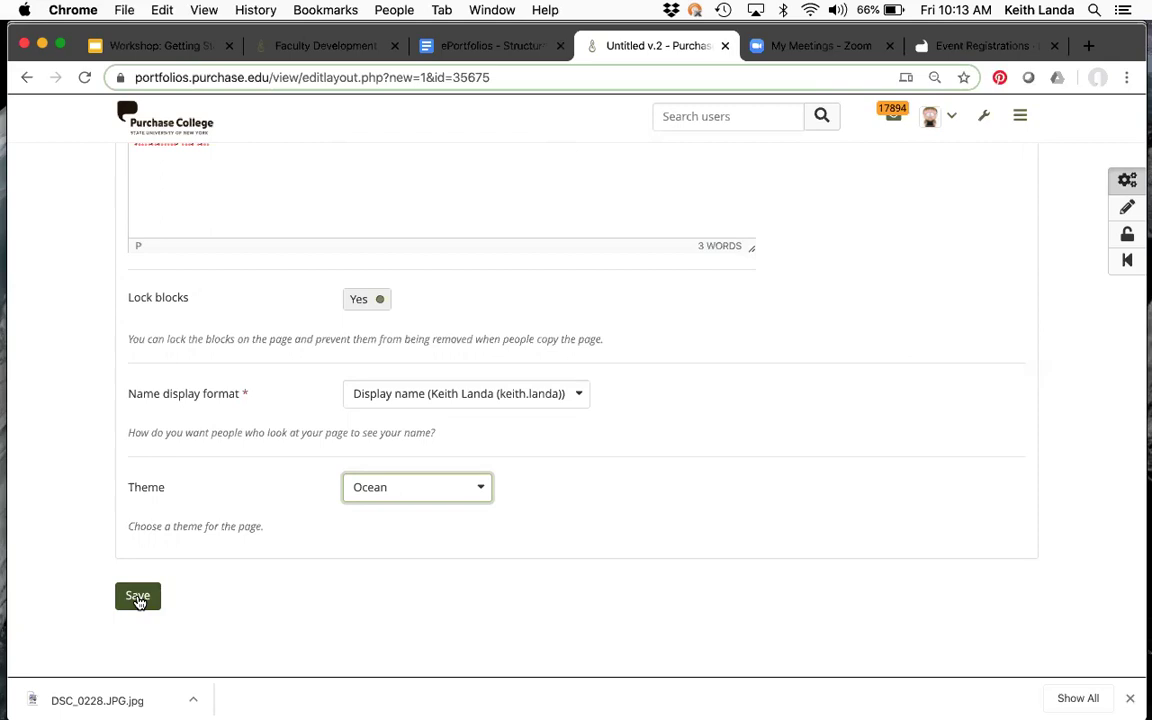
pyautogui.click(138, 598)
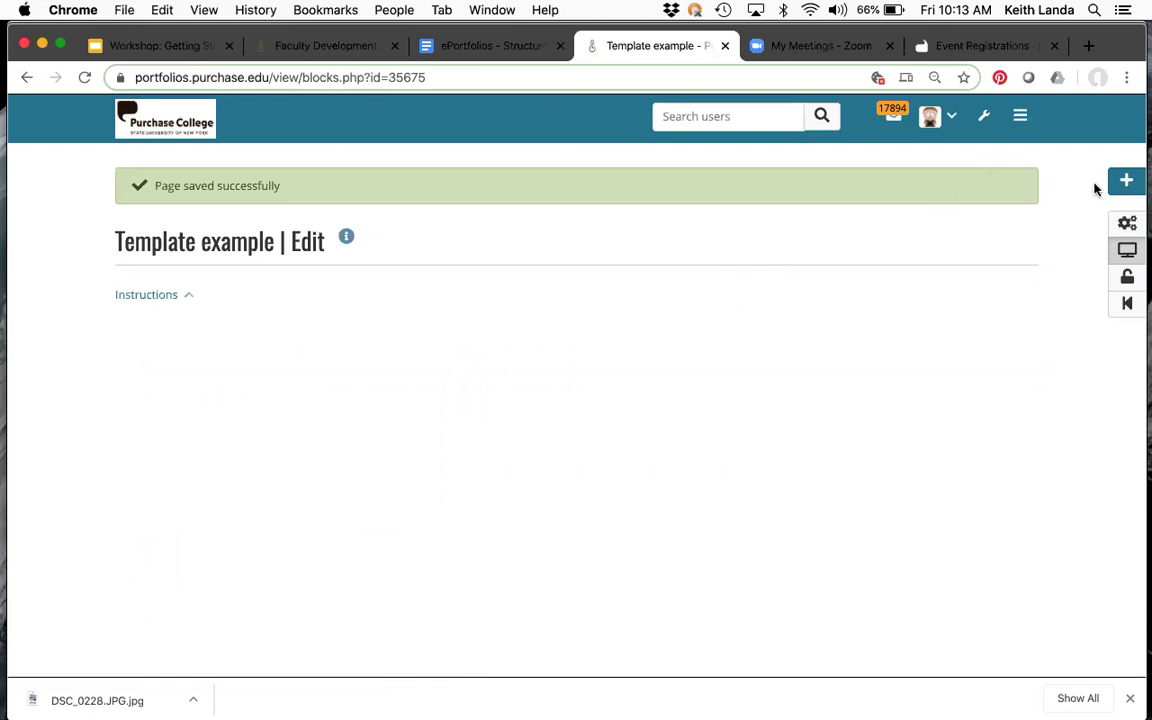
# Check the Template example page's instructions, and add an empty Text block titled Placeholder below them
pyautogui.click(163, 300)
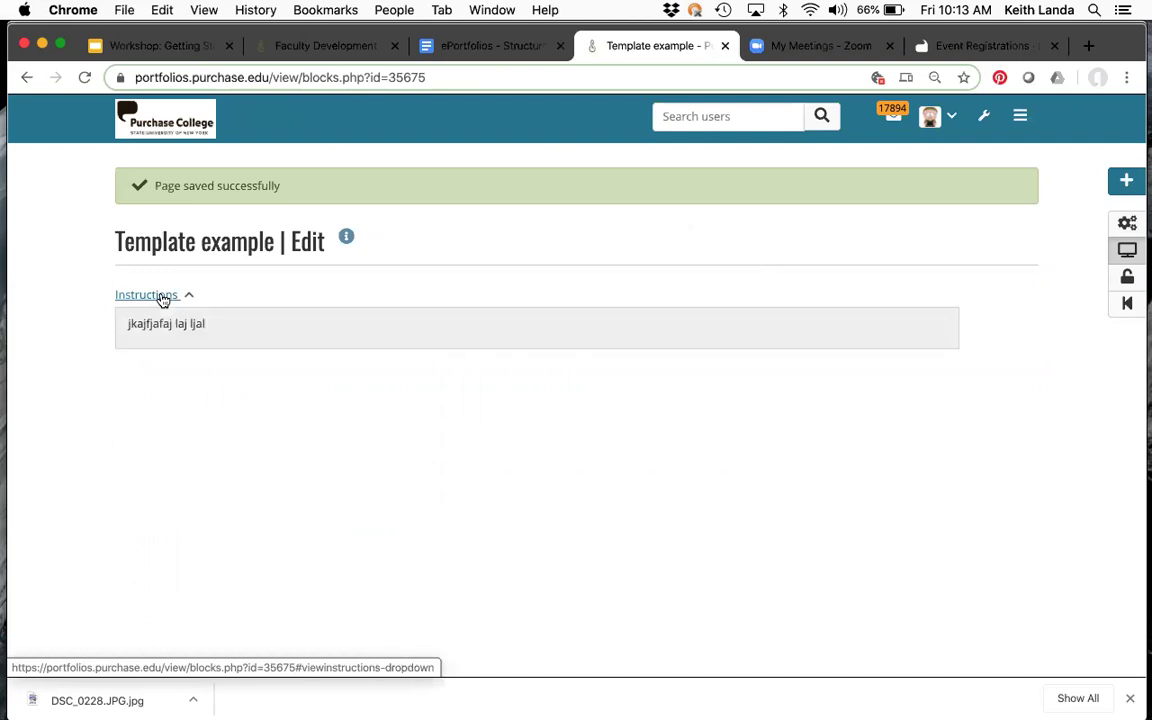
pyautogui.click(163, 300)
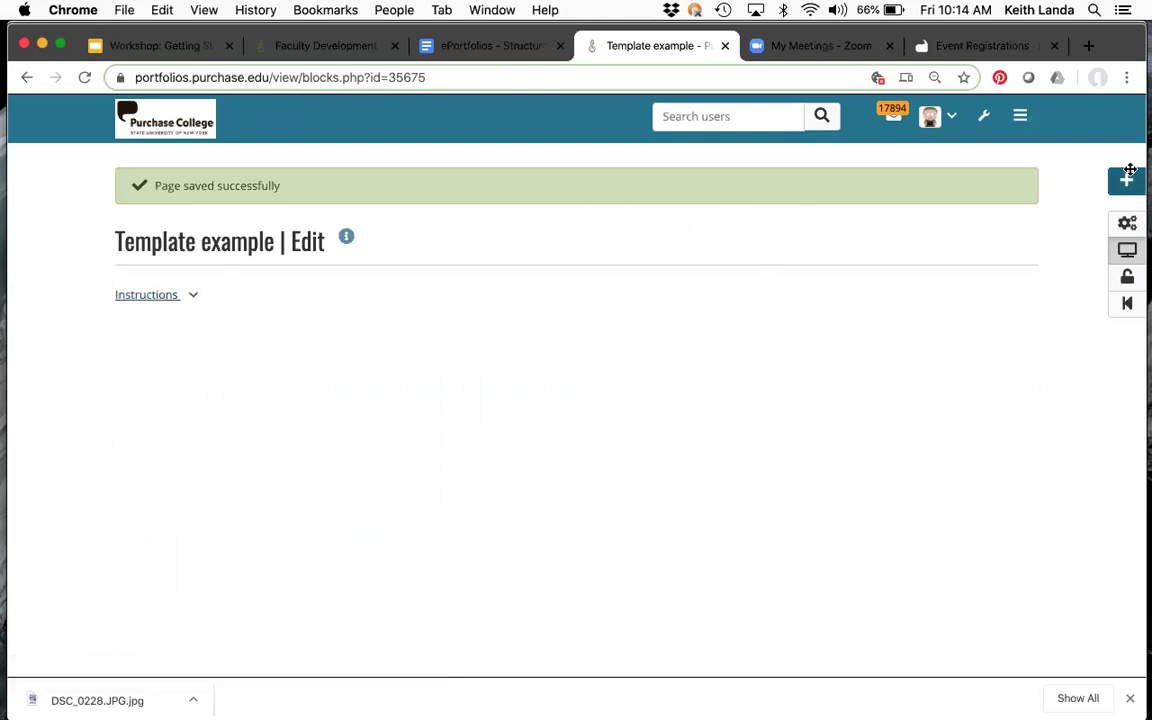
pyautogui.moveTo(1127, 185); pyautogui.dragTo(163, 393)
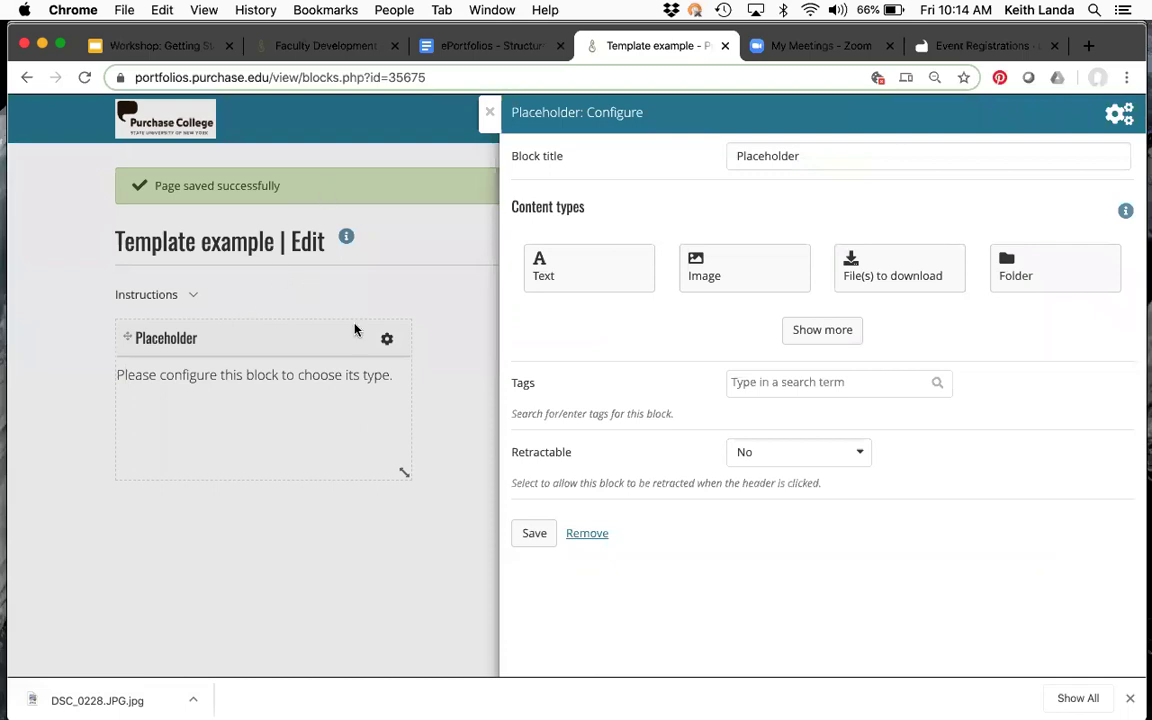
pyautogui.click(594, 273)
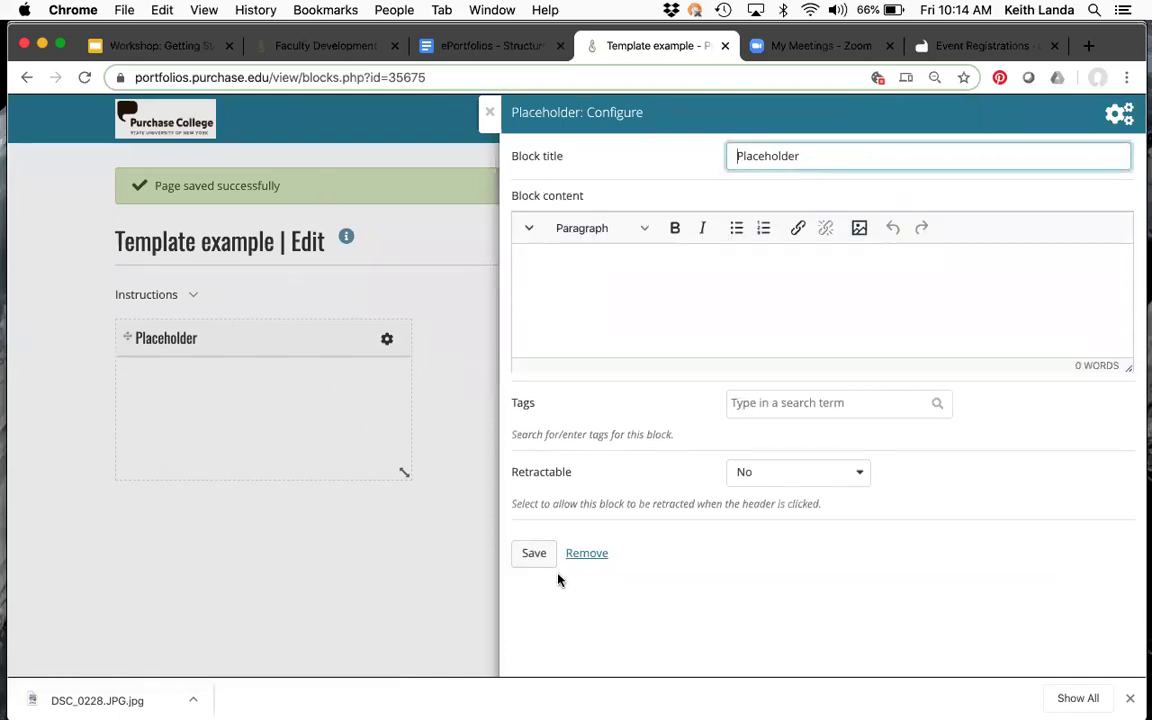
pyautogui.click(541, 556)
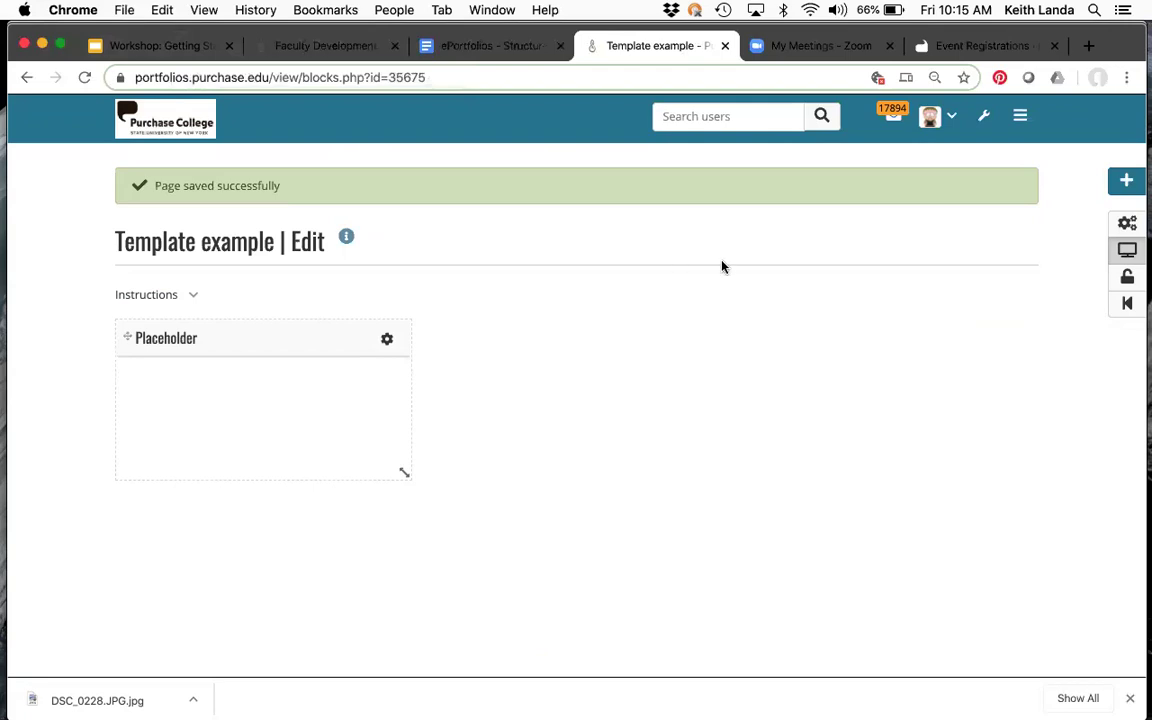
# Consult the Hands-on demo slide in Google Slides and return to the Template example page in Mahara
pyautogui.click(150, 45)
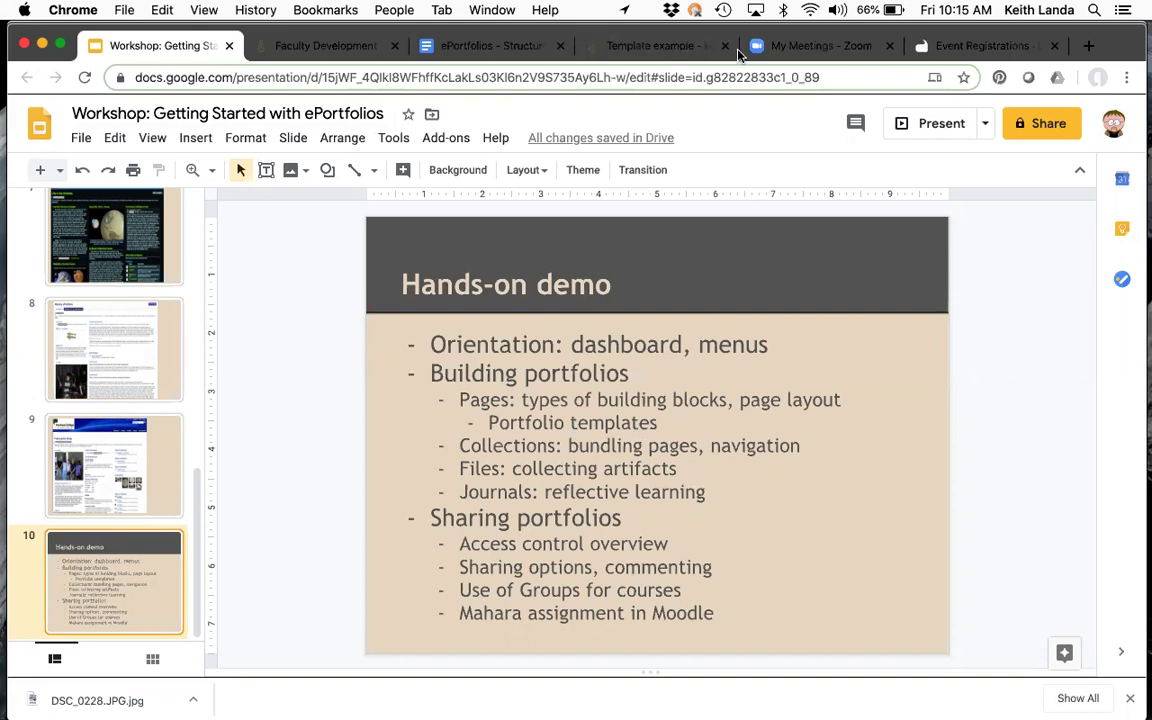
pyautogui.click(653, 47)
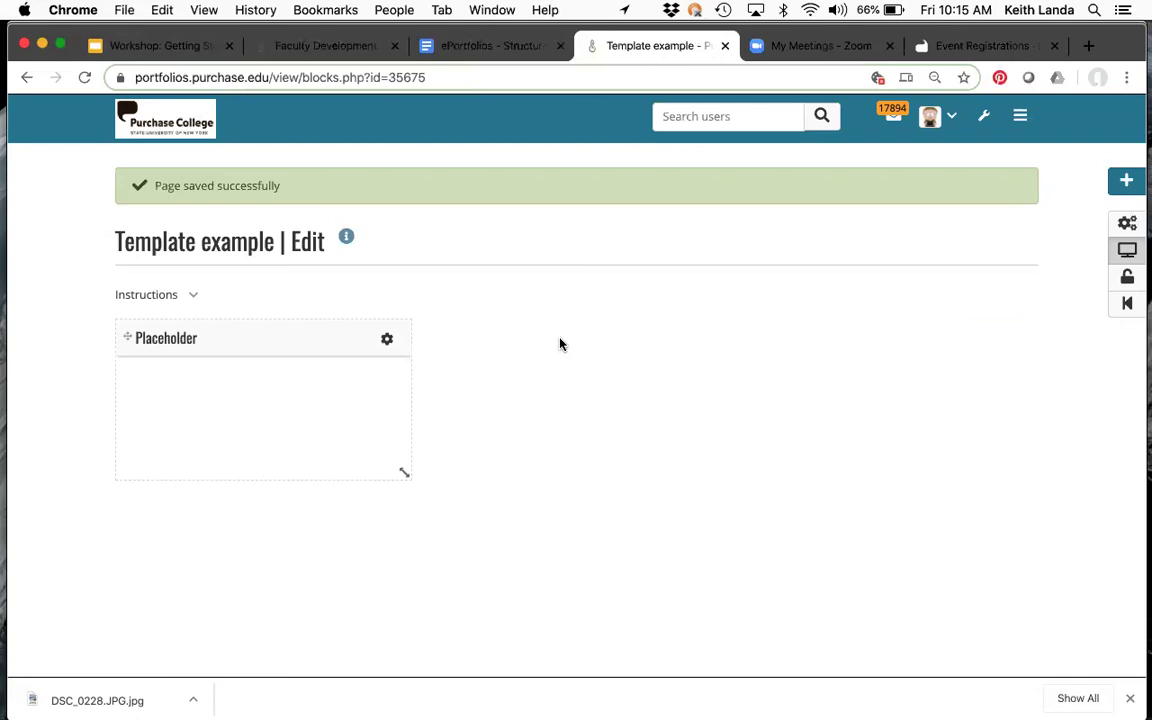
# Open the access settings of the Template example page from the list of pages shared by the account
pyautogui.click(193, 110)
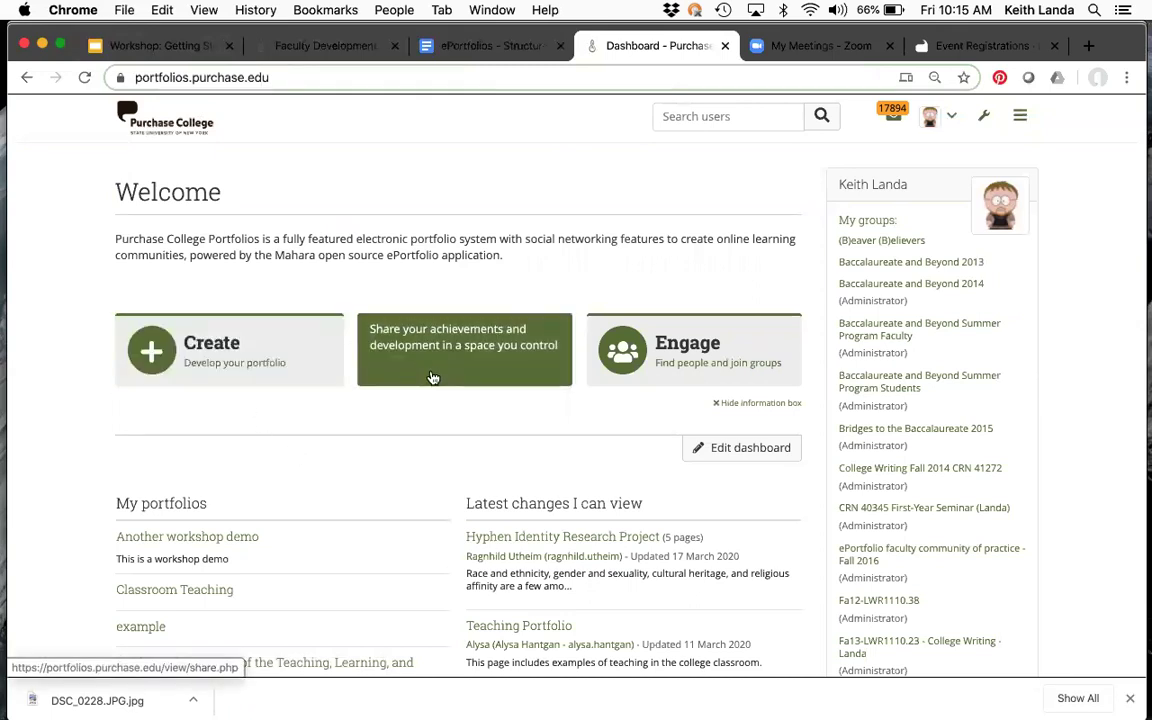
pyautogui.click(1020, 118)
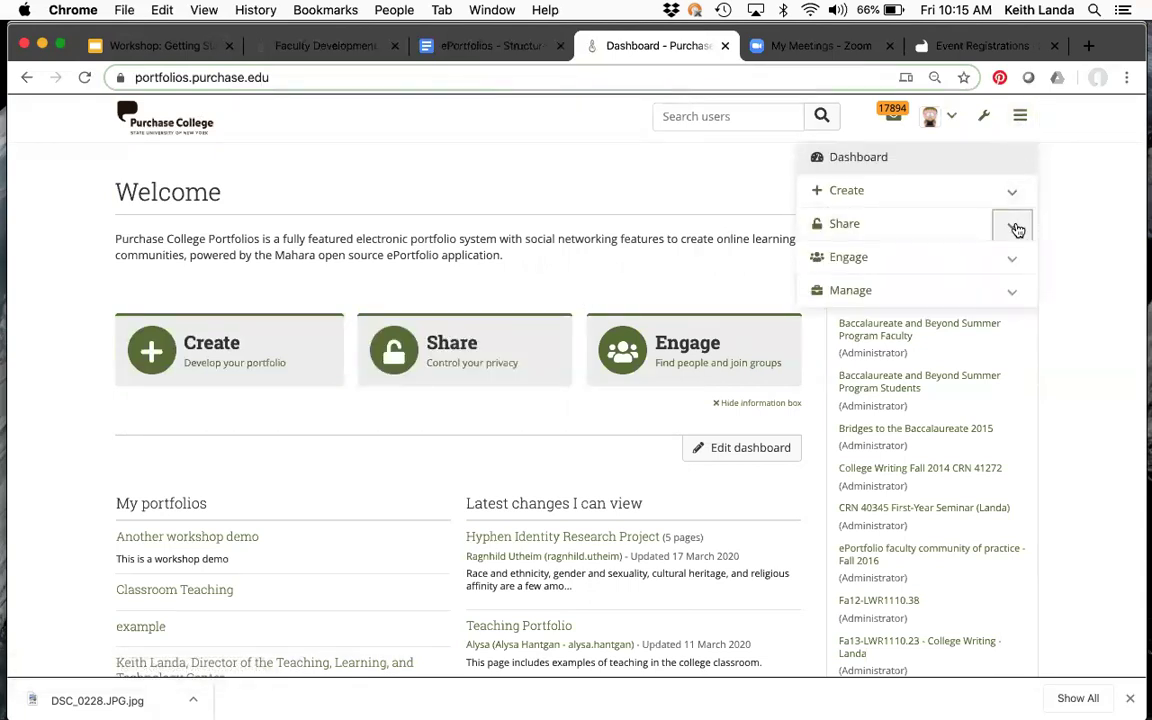
pyautogui.click(1015, 226)
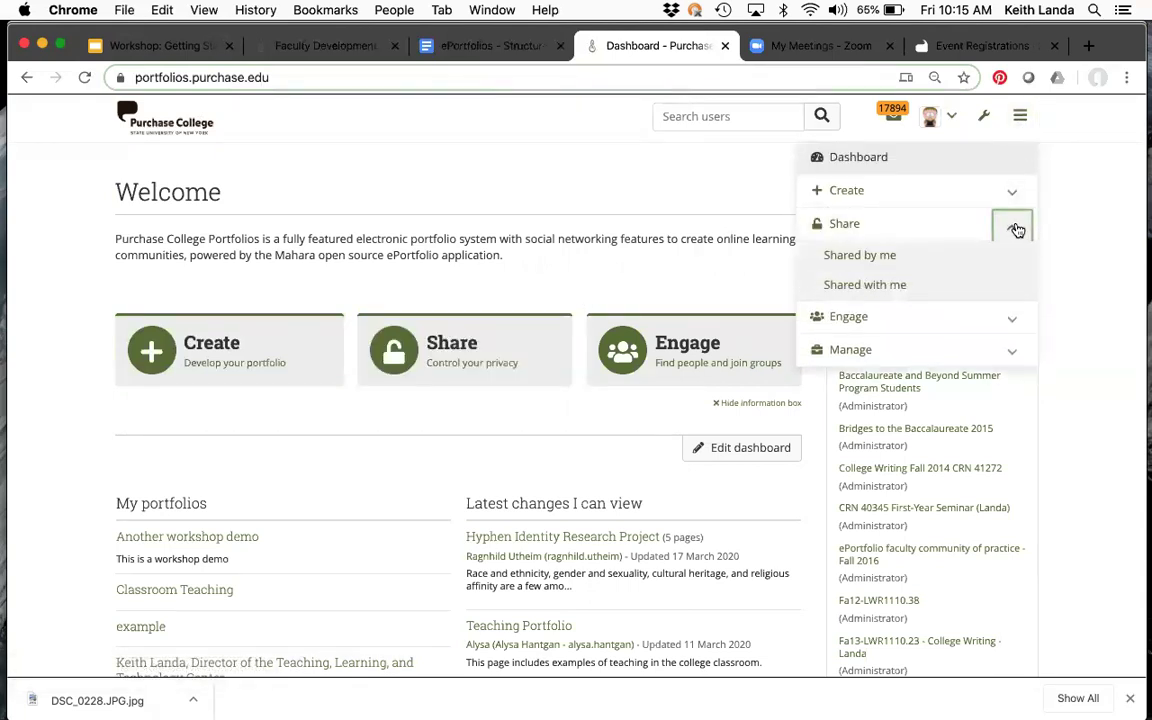
pyautogui.click(897, 256)
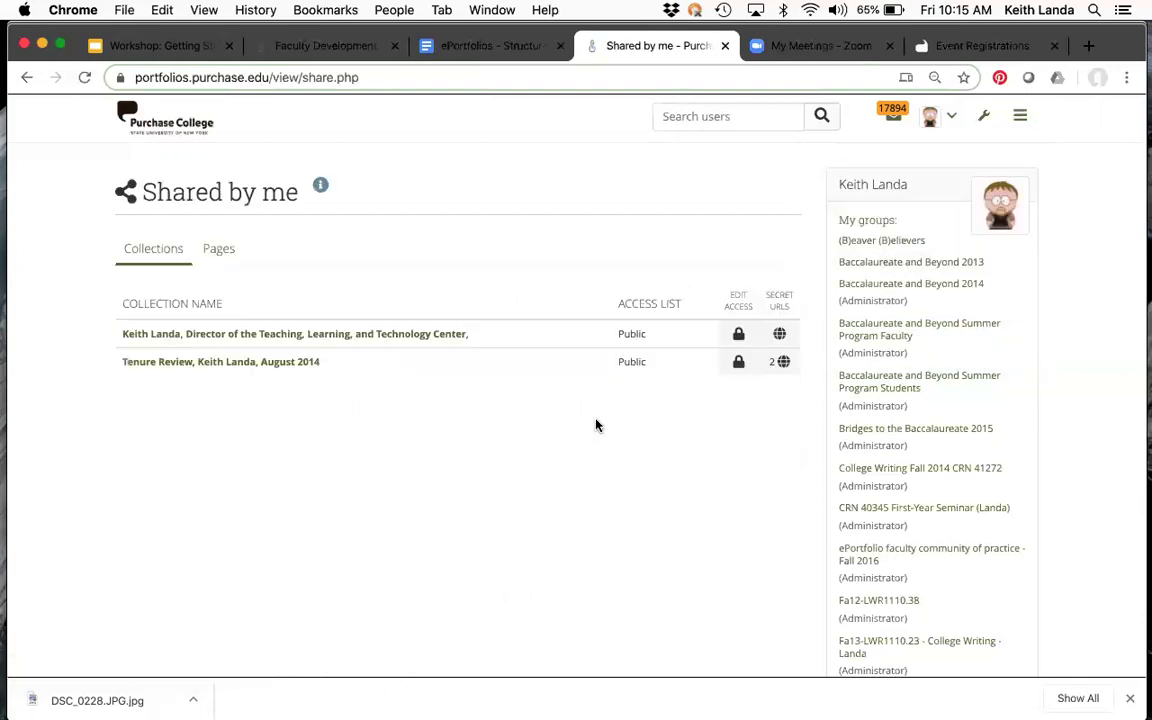
pyautogui.click(222, 250)
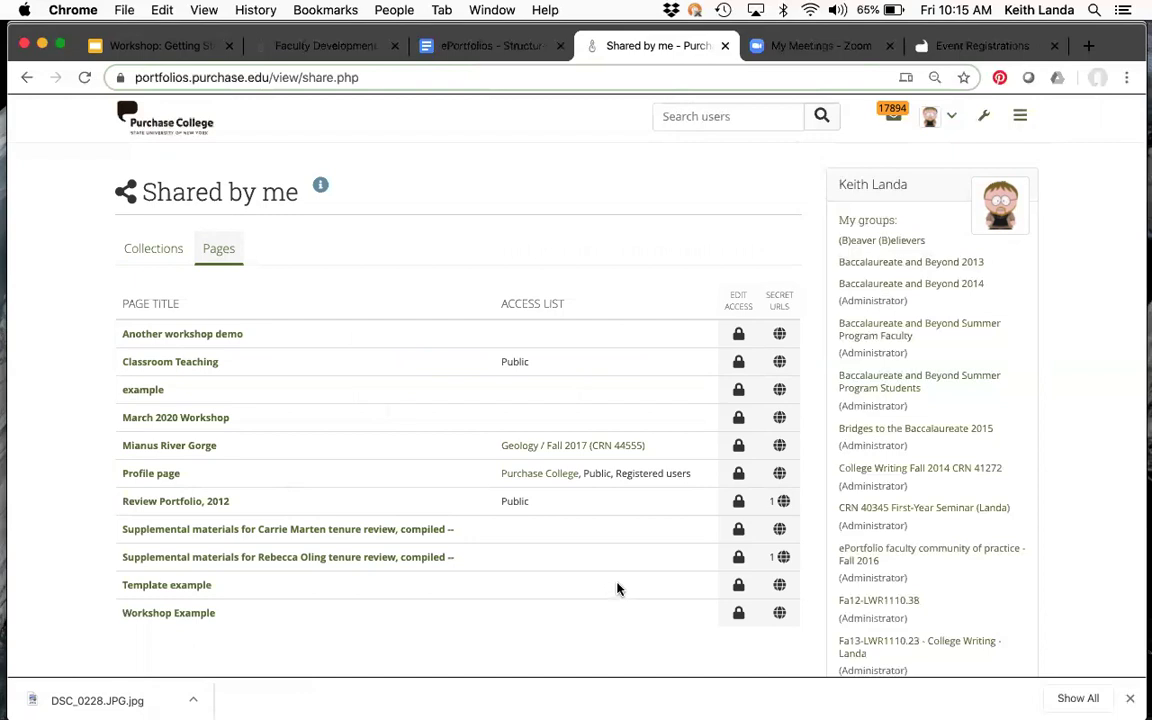
pyautogui.click(738, 592)
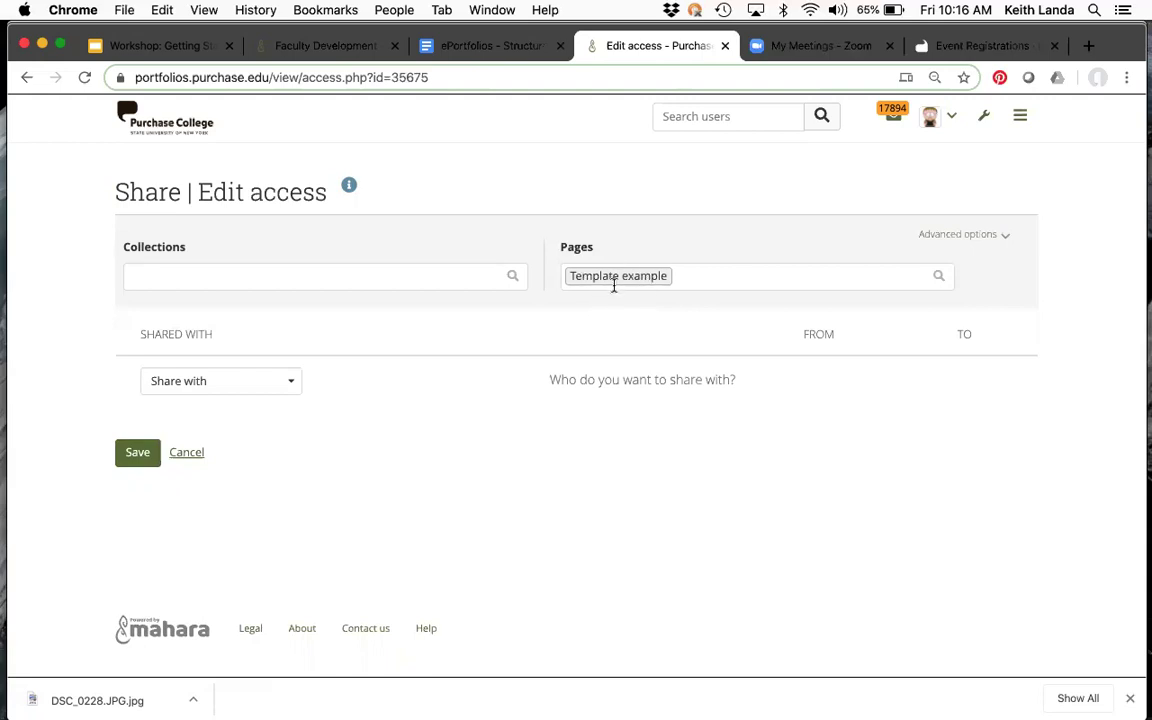
# Share the Template example page with the Geology / Fall 2018 group
pyautogui.click(290, 385)
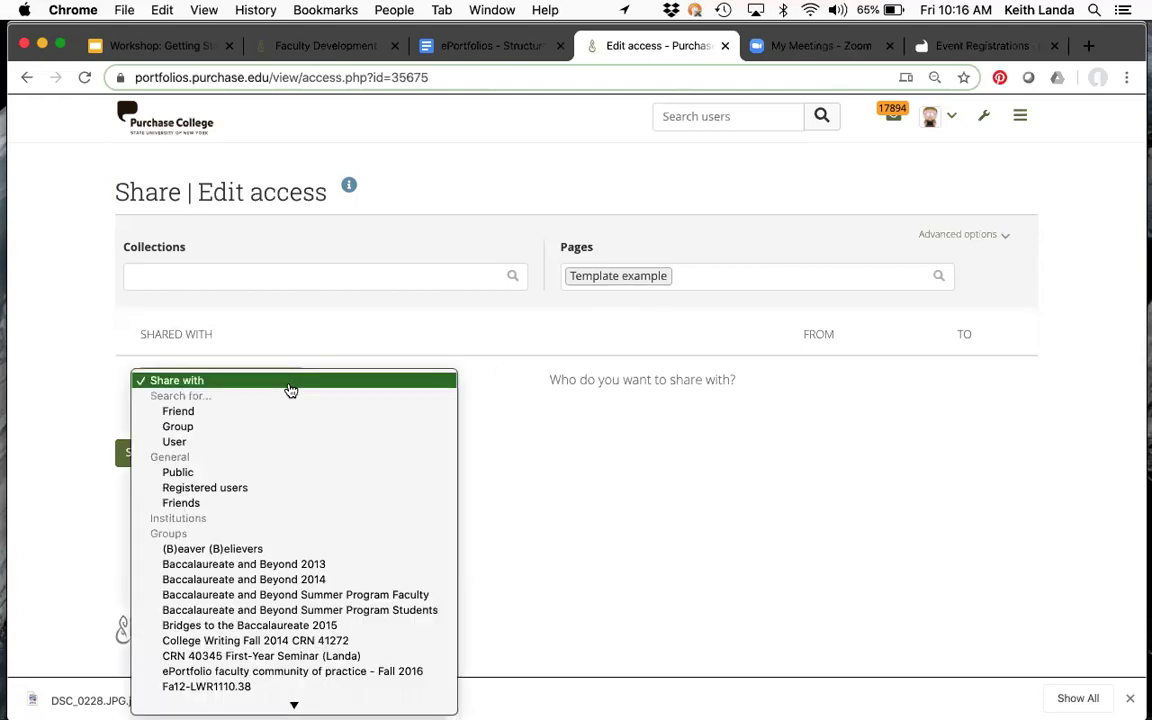
pyautogui.scroll(-3, 290, 390)
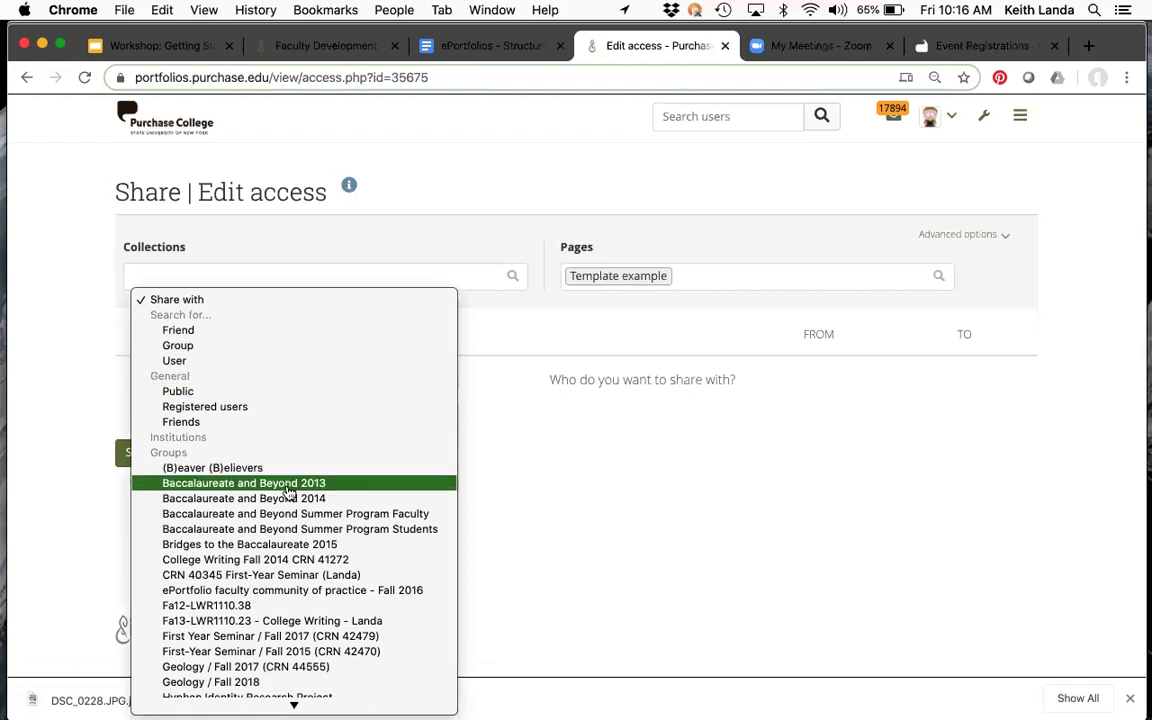
pyautogui.scroll(-2, 289, 490)
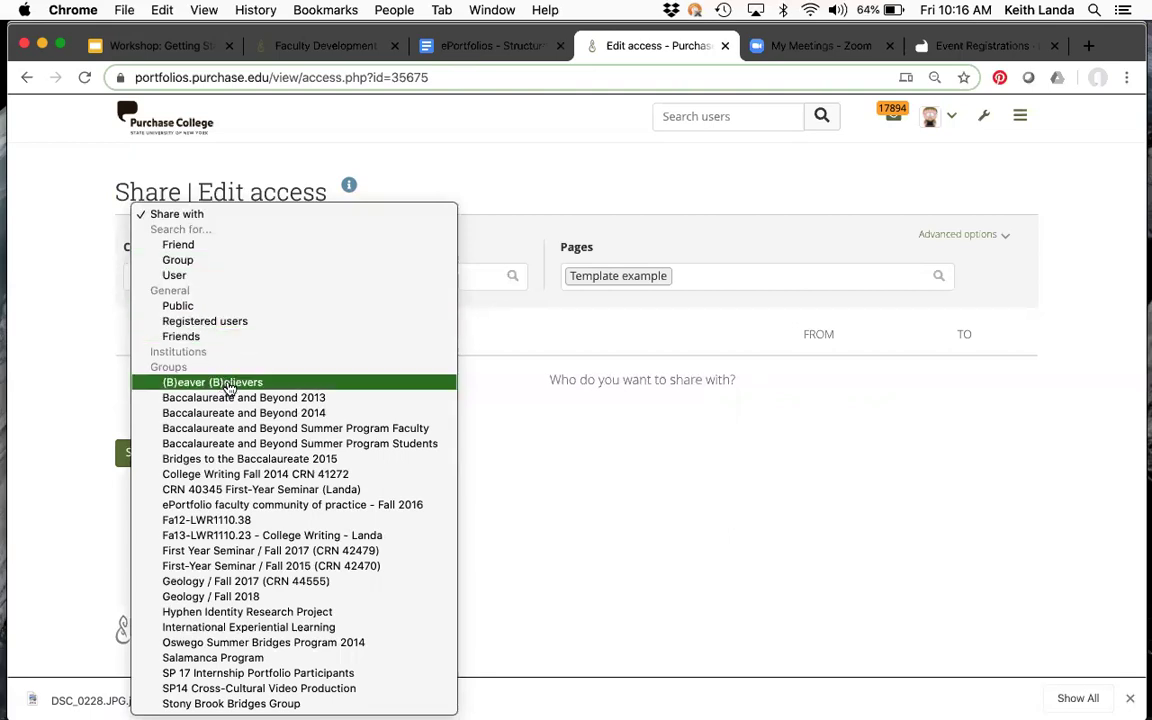
pyautogui.click(246, 597)
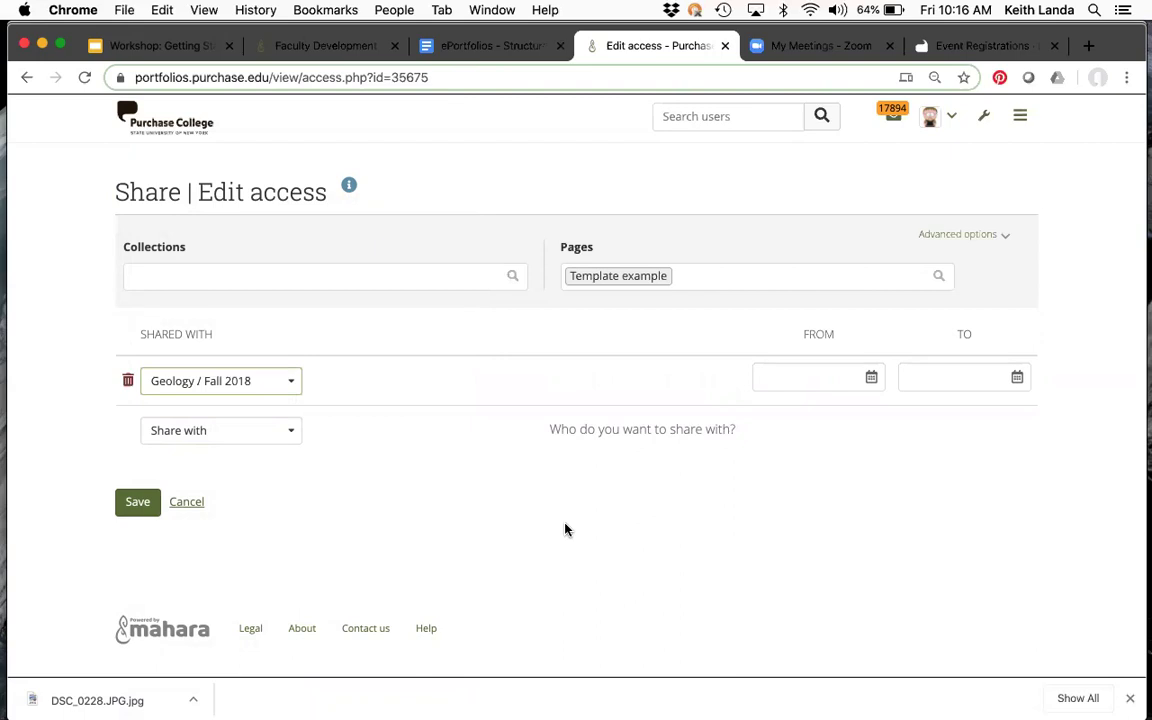
# Allow copying of the Template example page in the advanced options and save the access rules
pyautogui.click(1003, 237)
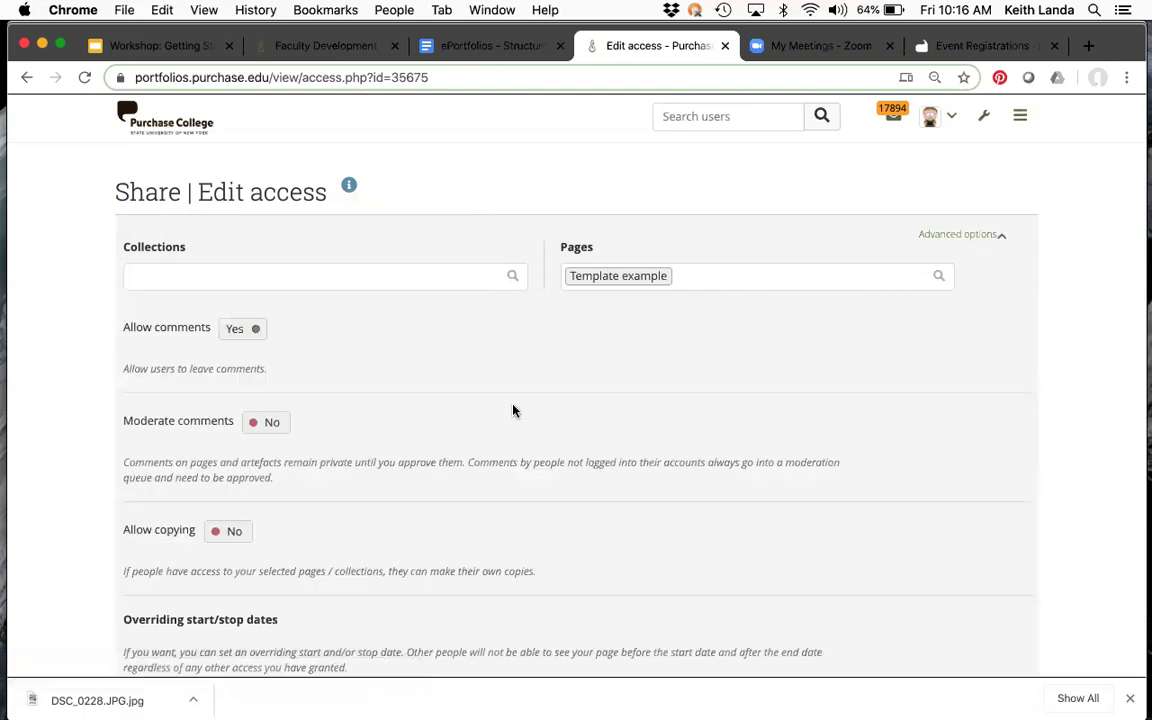
pyautogui.click(231, 533)
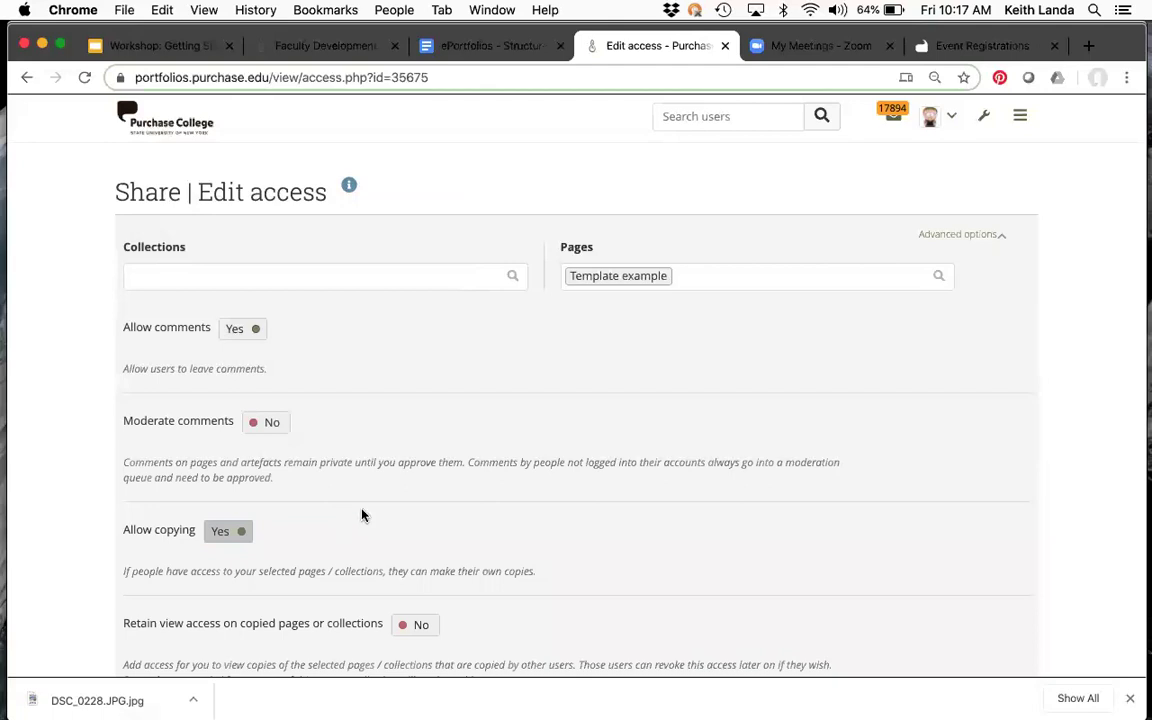
pyautogui.scroll(-2, 373, 511)
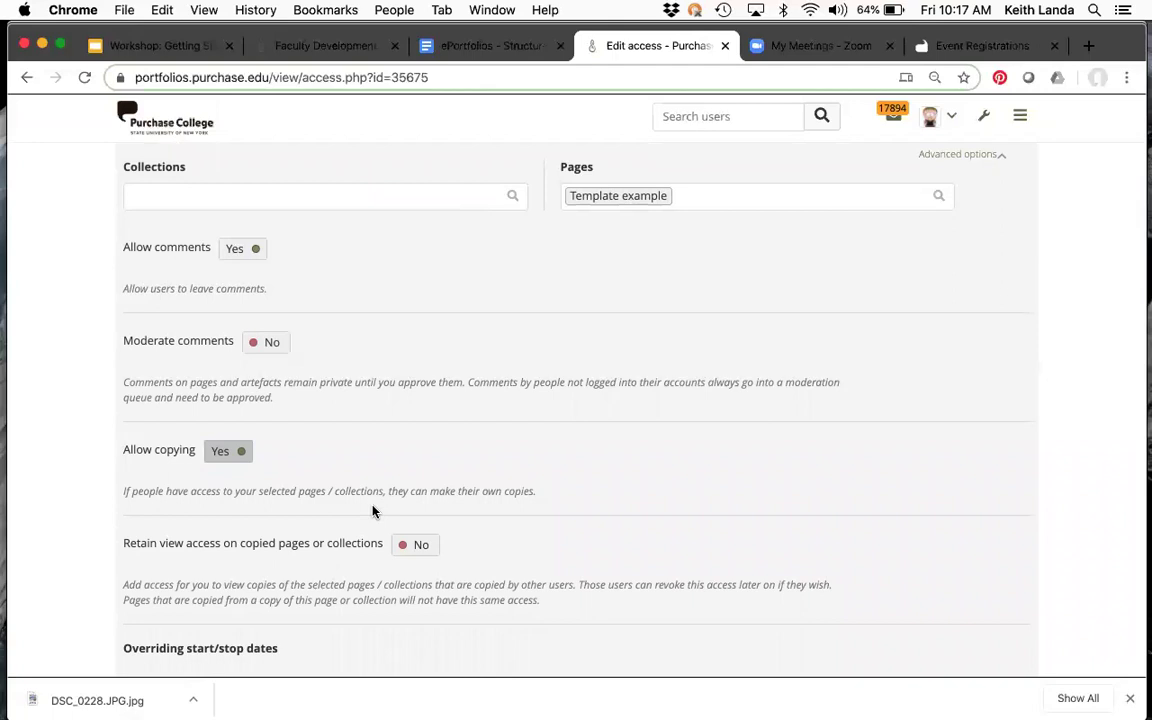
pyautogui.scroll(2, 373, 511)
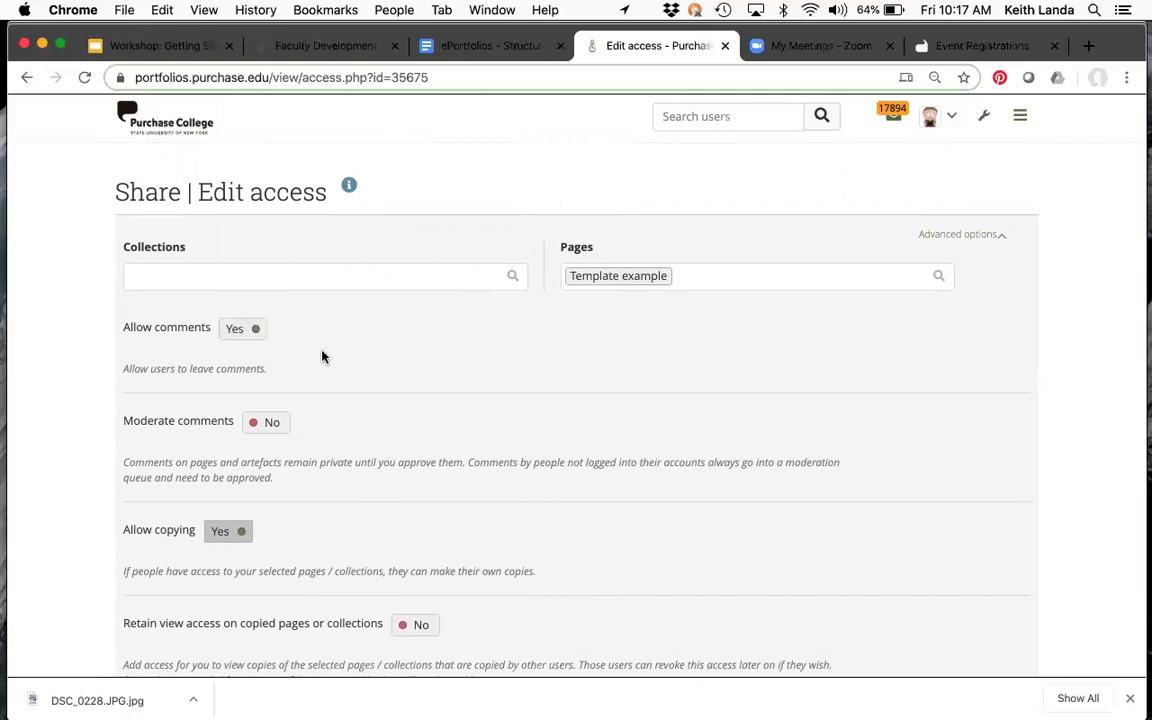
pyautogui.scroll(-2, 322, 357)
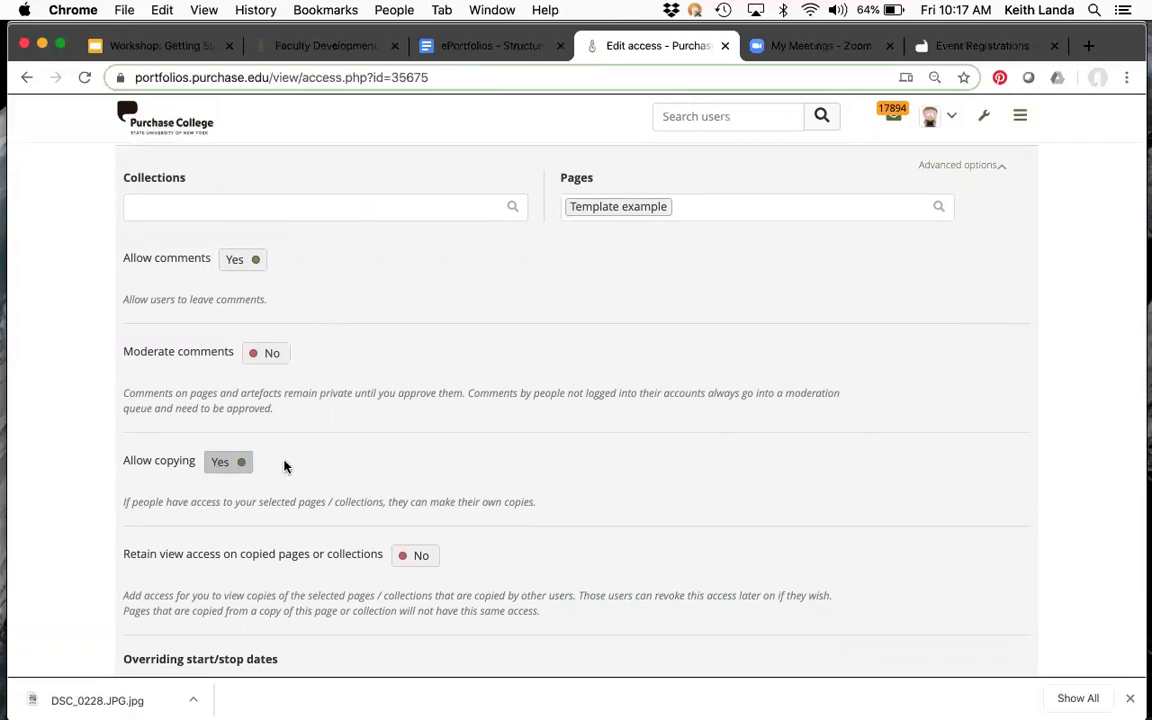
pyautogui.scroll(-5, 284, 465)
pyautogui.scroll(-8, 284, 462)
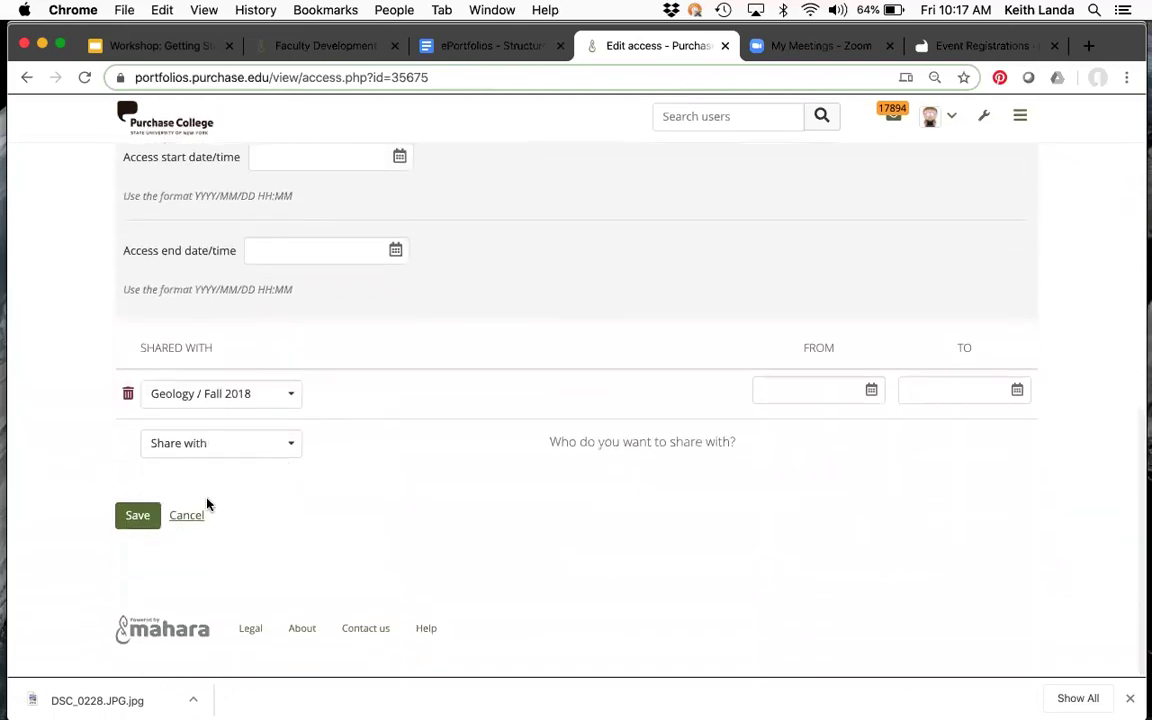
pyautogui.click(136, 518)
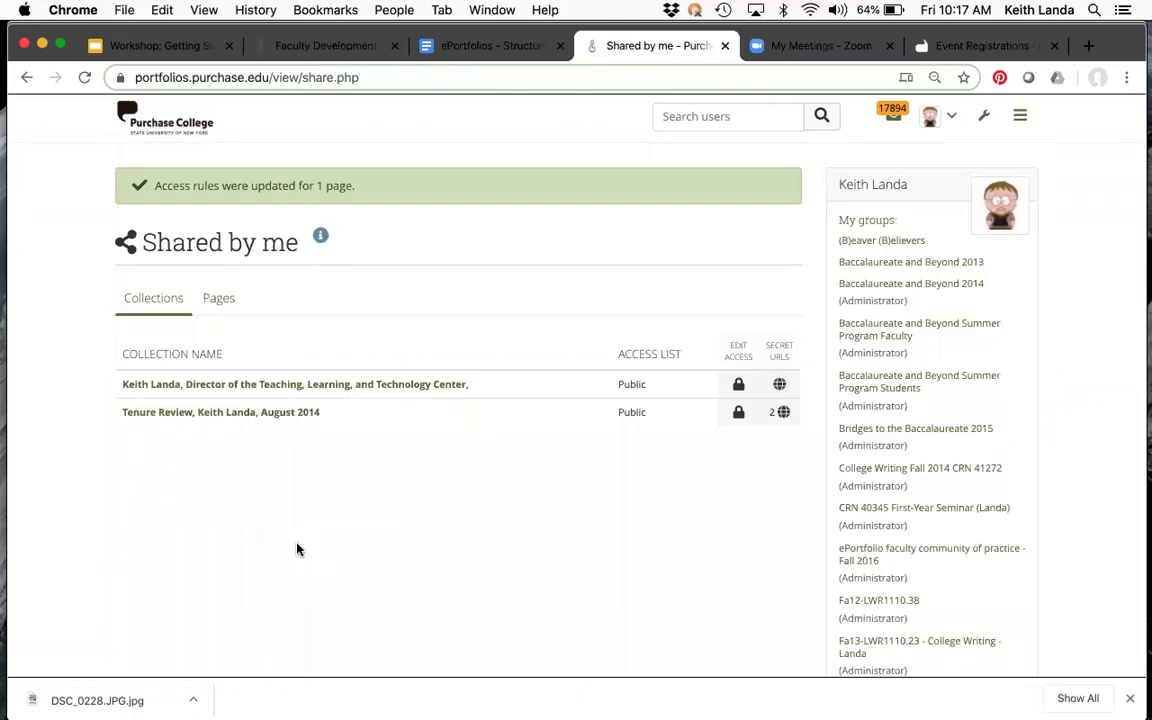
# Check the access list of the account's shared pages and consult the Hands-on demo slide in Google Slides
pyautogui.click(223, 301)
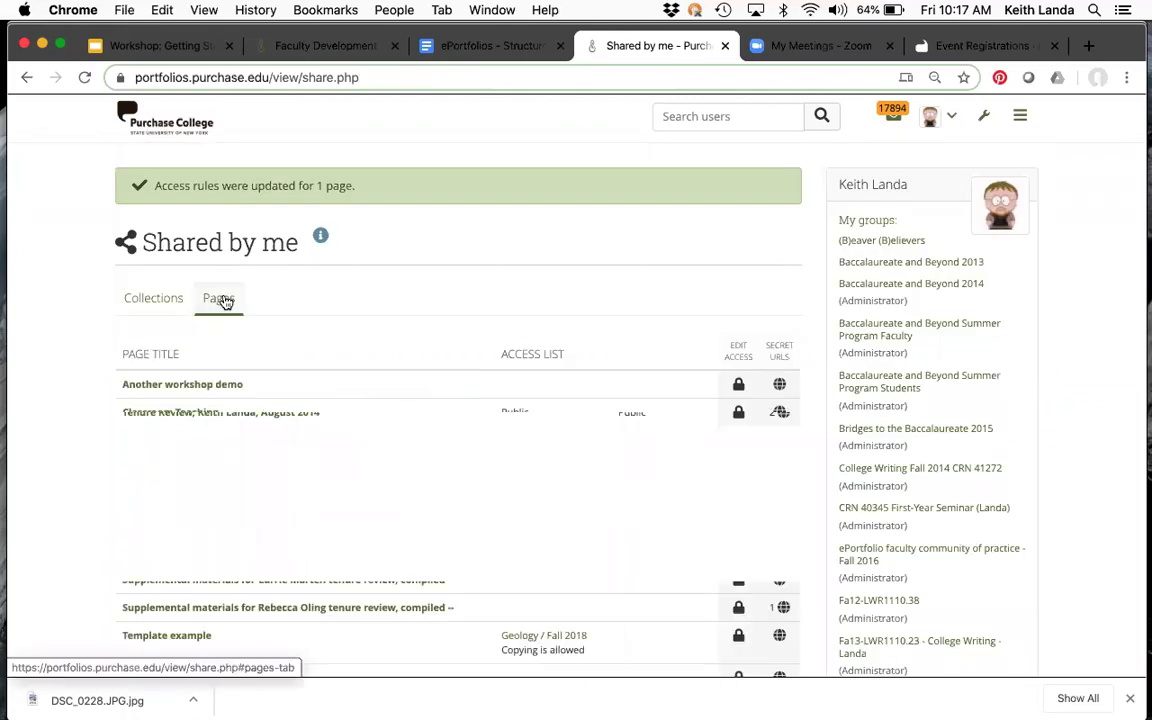
pyautogui.scroll(-3, 442, 540)
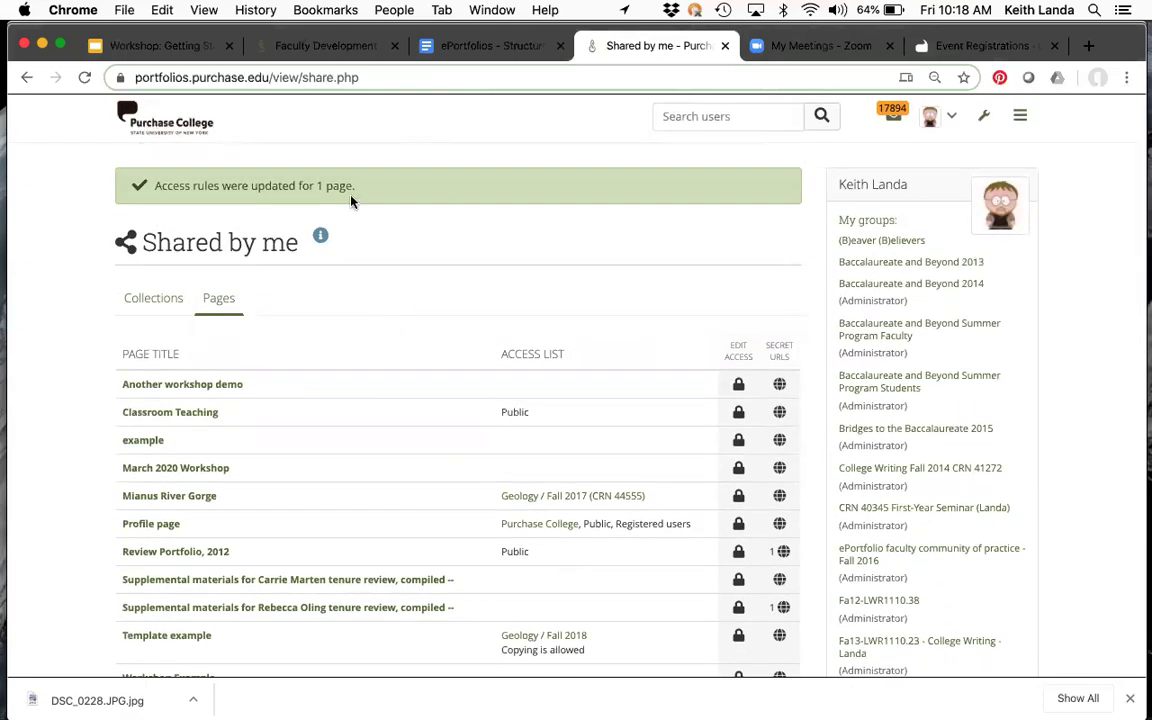
pyautogui.click(157, 48)
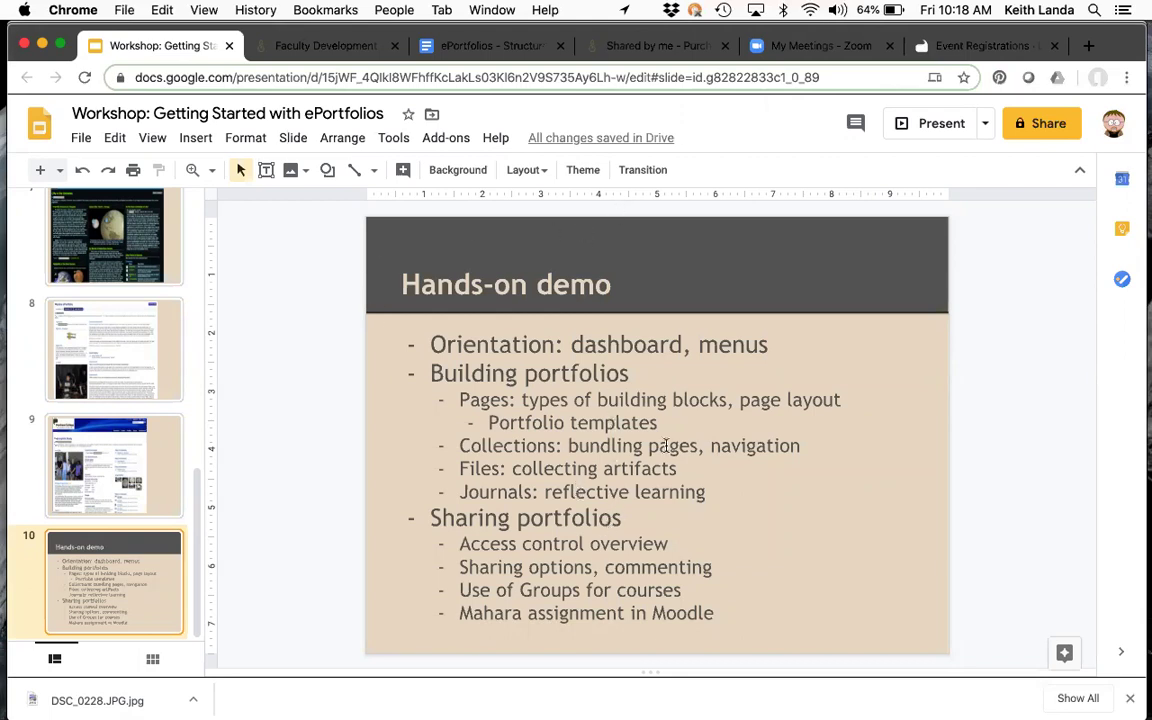
# Return to Mahara, create a collection named workshop pages, and continue to choosing its pages
pyautogui.click(632, 47)
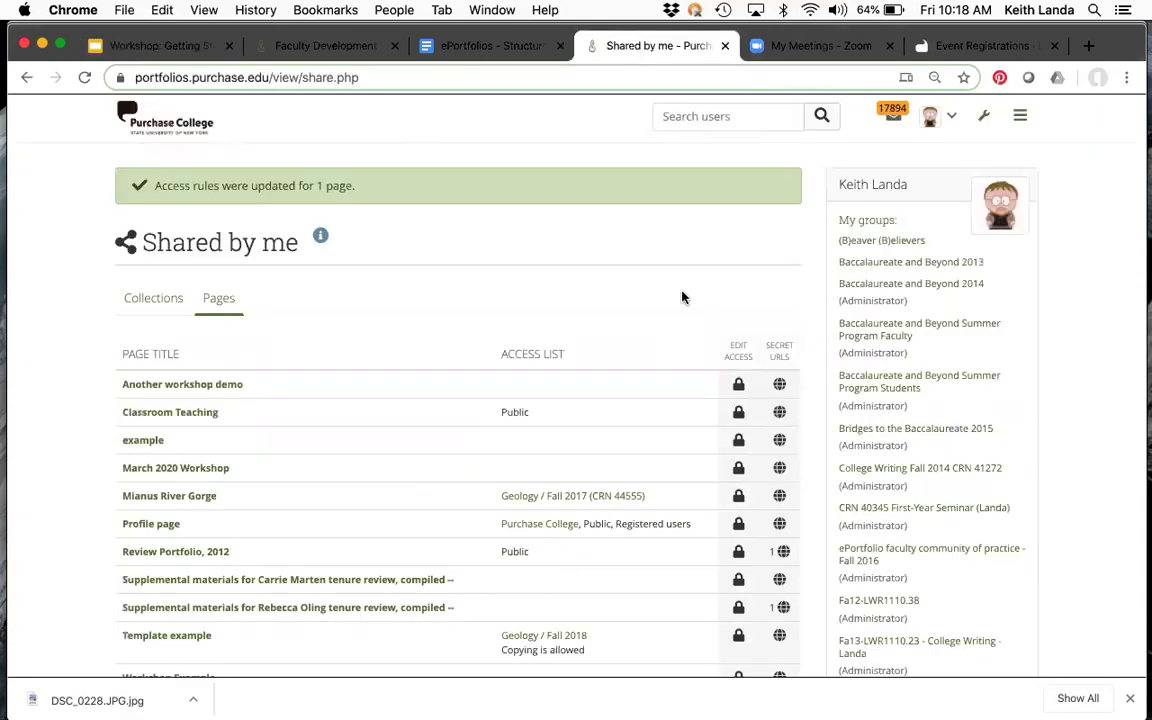
pyautogui.click(1021, 120)
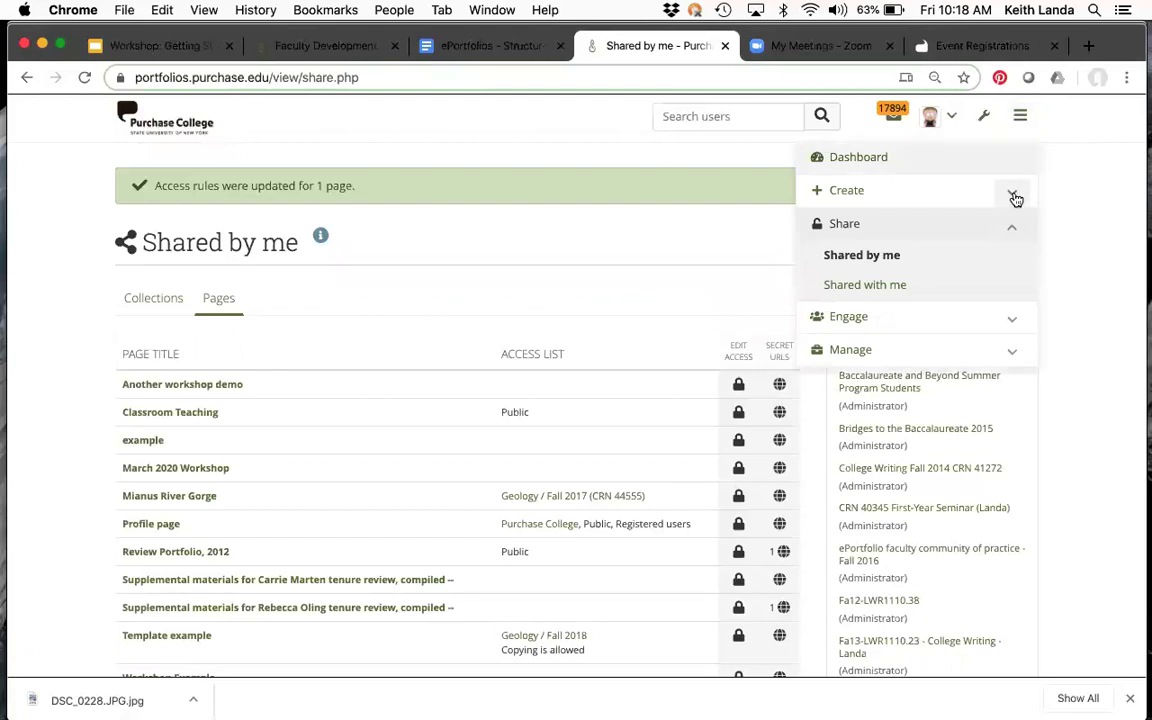
pyautogui.click(1015, 196)
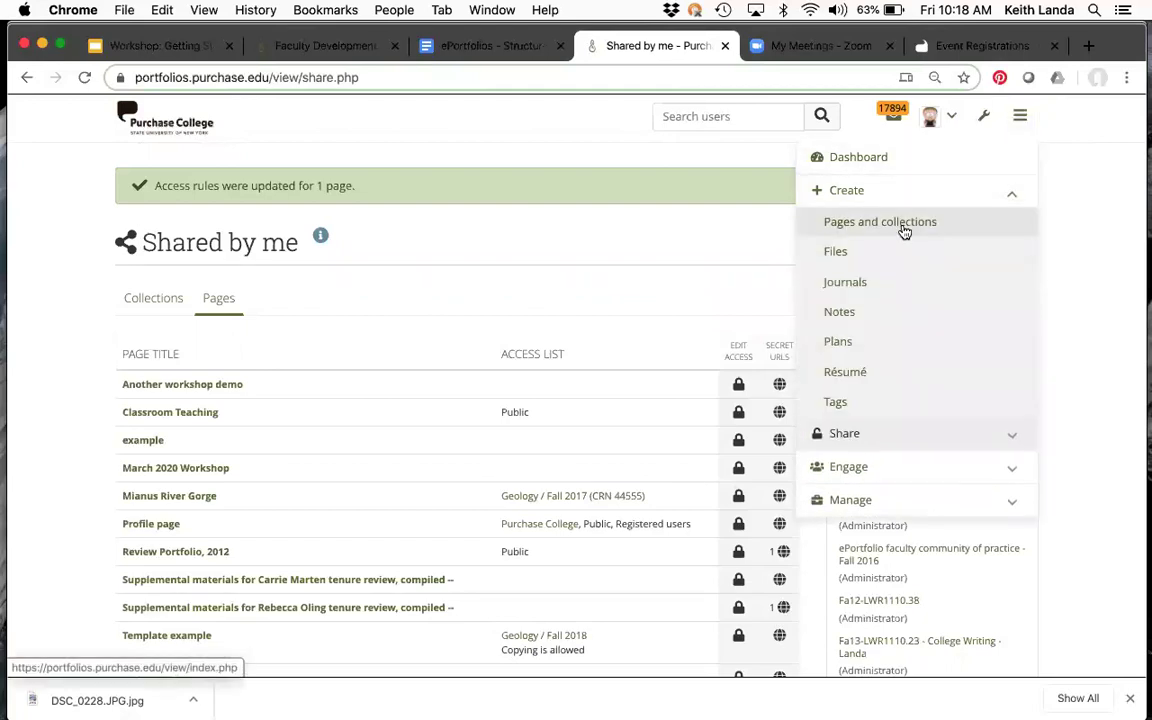
pyautogui.click(904, 231)
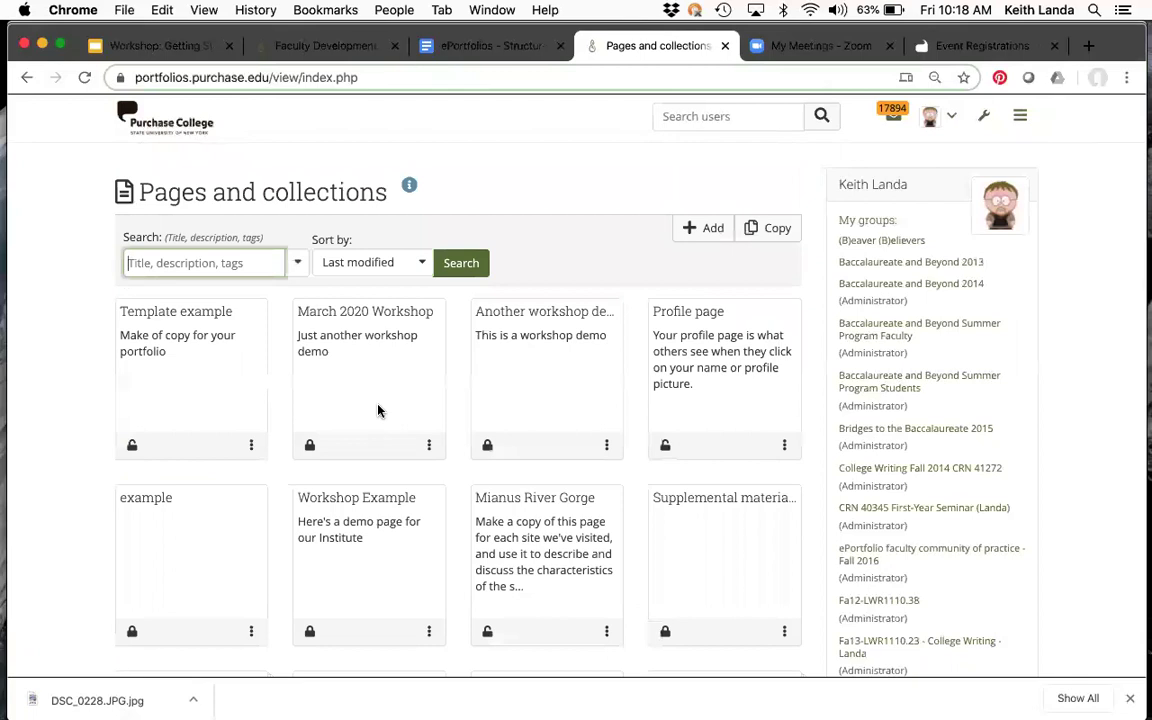
pyautogui.click(700, 228)
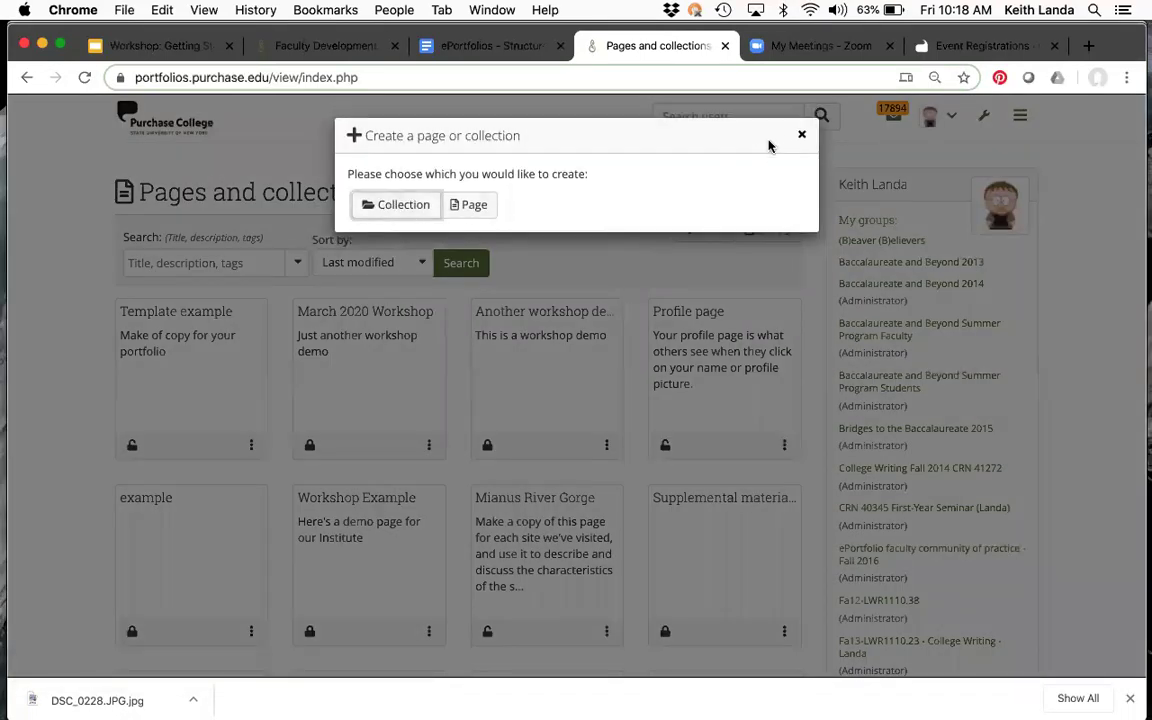
pyautogui.click(398, 205)
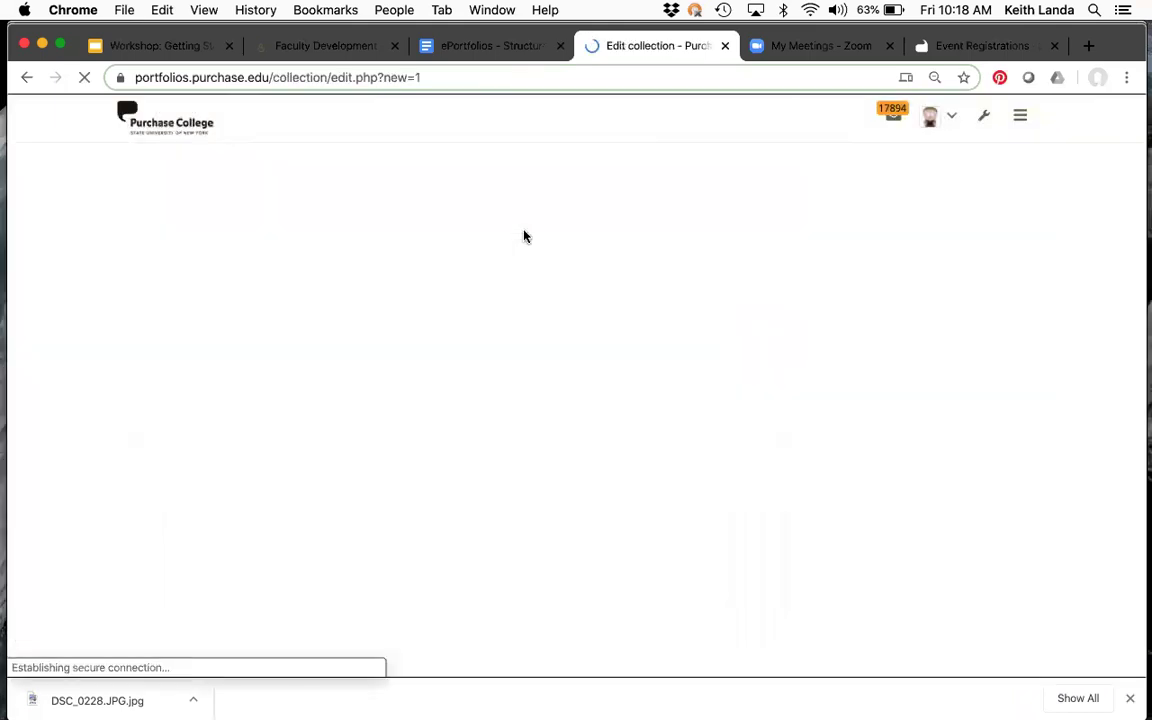
pyautogui.write('wo')
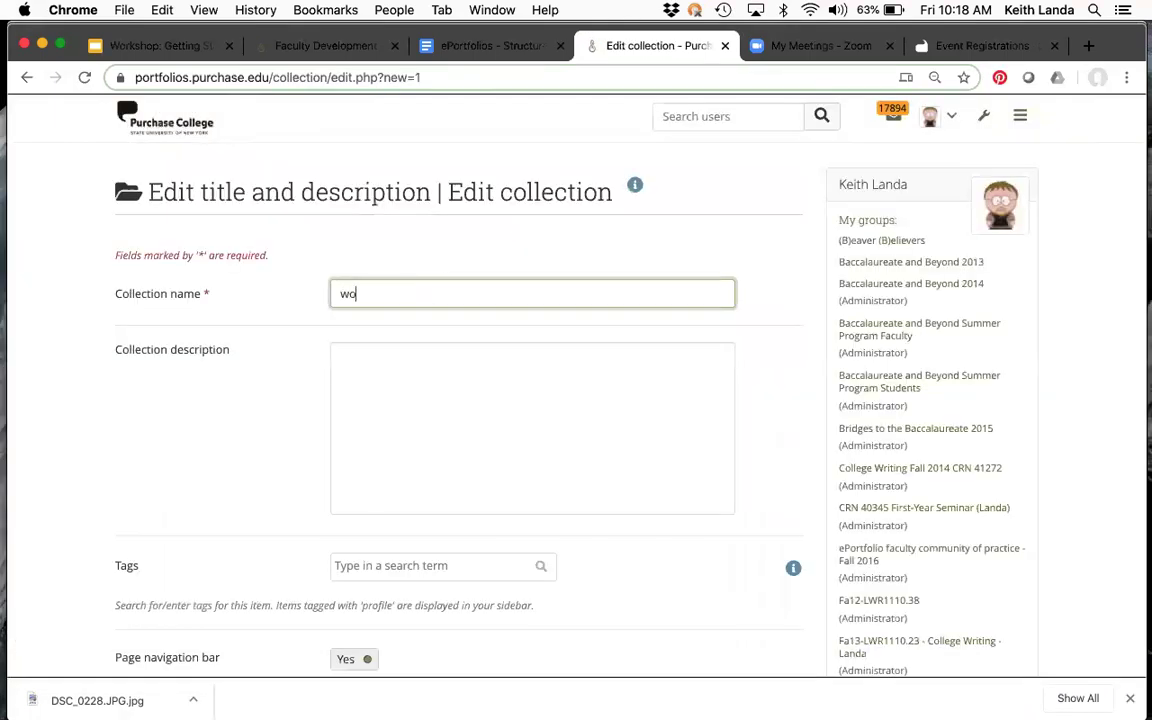
pyautogui.write('rkshop pages')
pyautogui.scroll(-5, 314, 500)
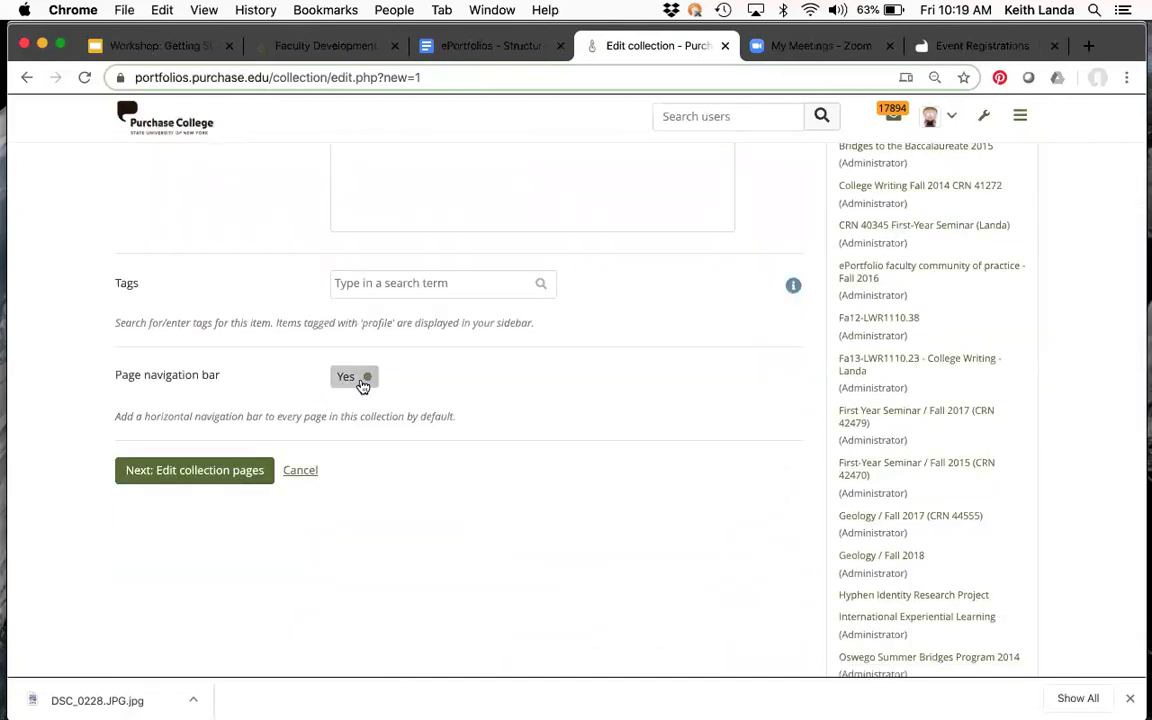
pyautogui.click(220, 470)
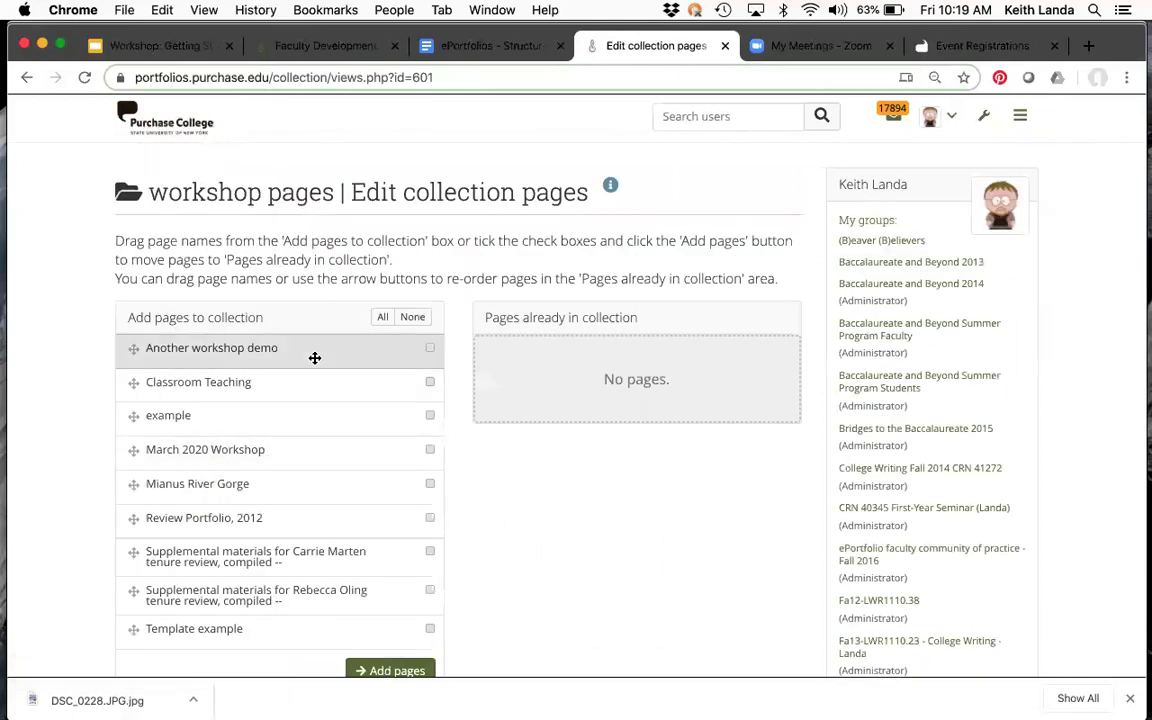
# Add the Another workshop demo and example pages to the workshop pages collection and finish editing it
pyautogui.moveTo(168, 350); pyautogui.dragTo(478, 356)
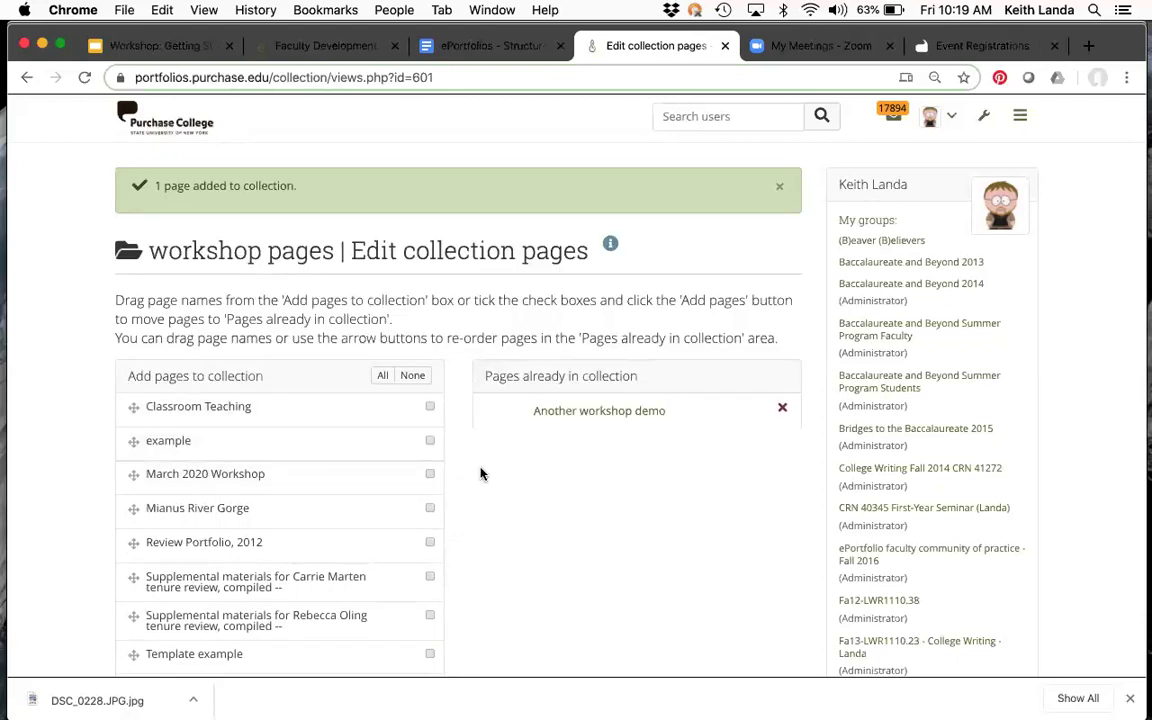
pyautogui.scroll(-2, 480, 472)
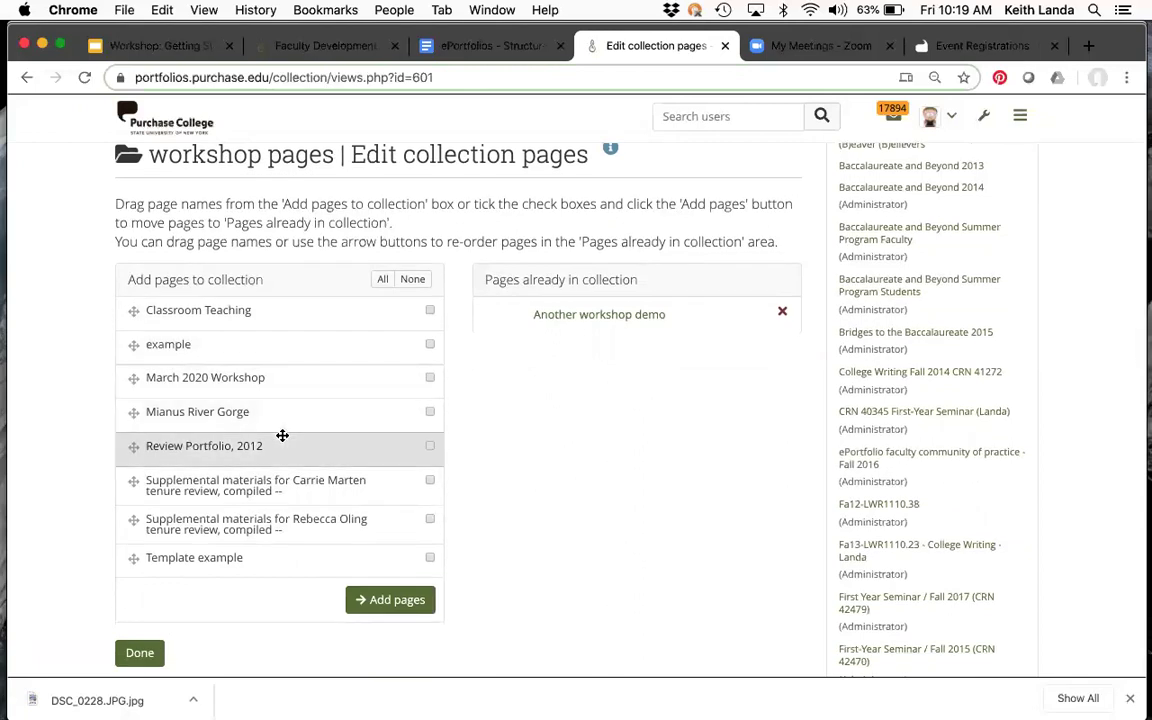
pyautogui.scroll(-2, 283, 440)
pyautogui.scroll(2, 228, 375)
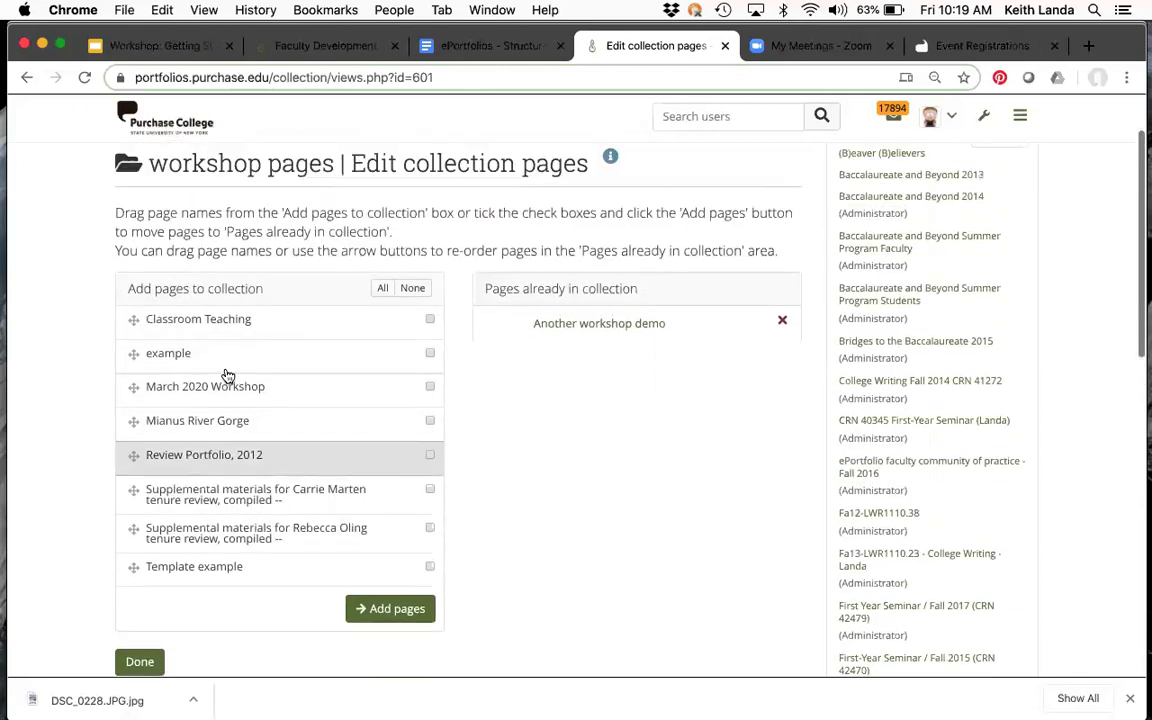
pyautogui.moveTo(185, 357); pyautogui.dragTo(555, 345)
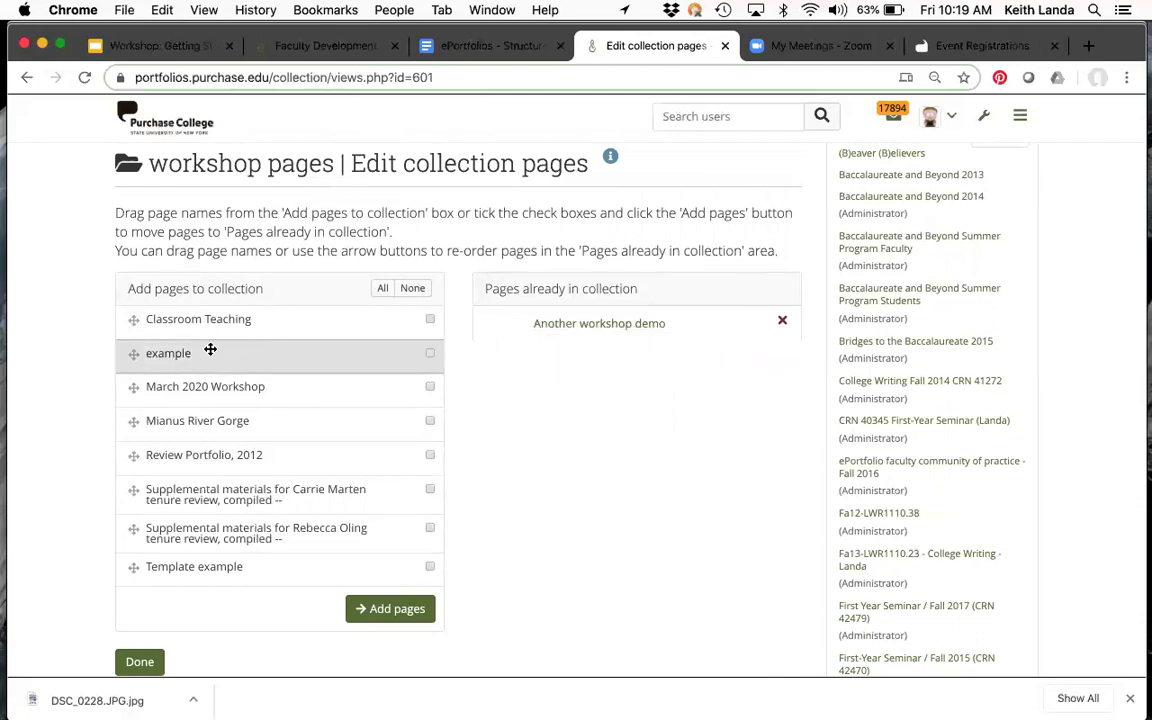
pyautogui.moveTo(134, 353); pyautogui.dragTo(558, 334)
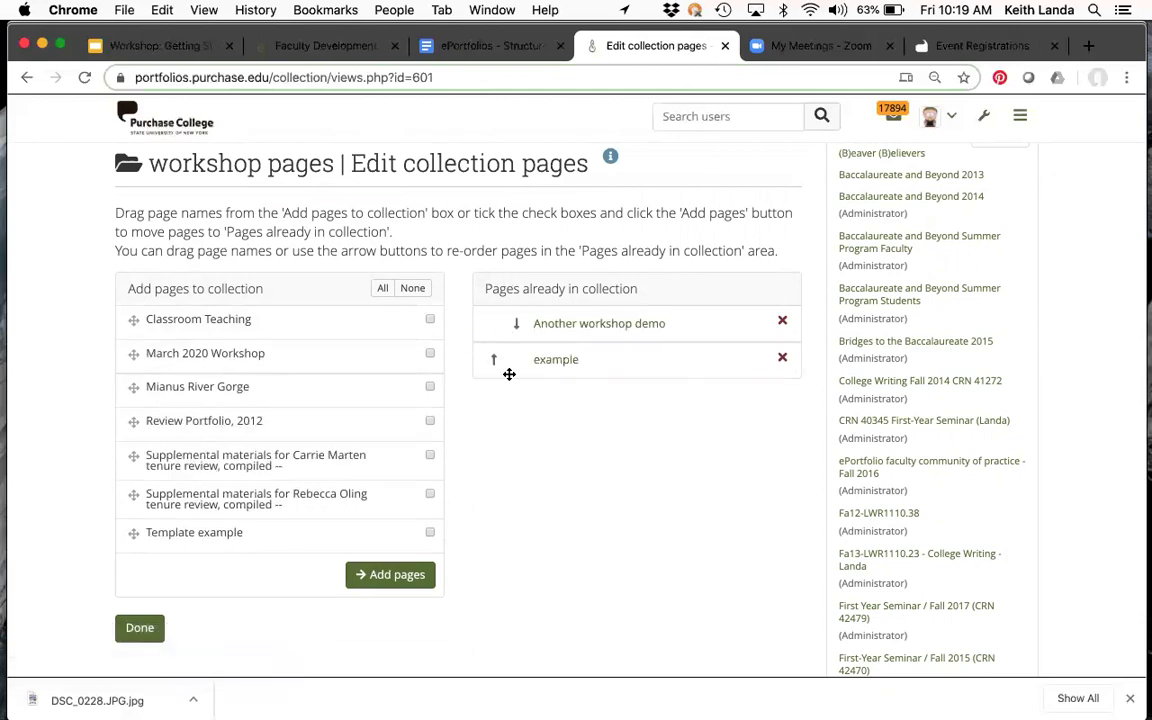
pyautogui.click(141, 628)
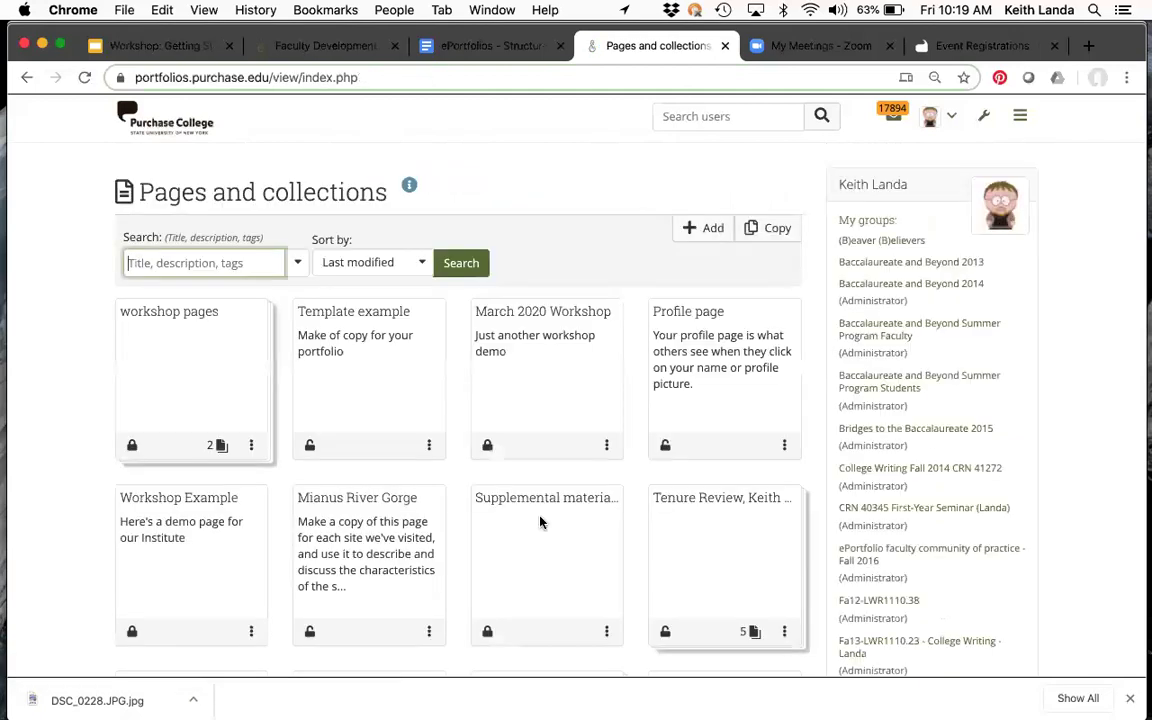
# View the workshop pages collection and navigate from its first page to the example page
pyautogui.click(192, 319)
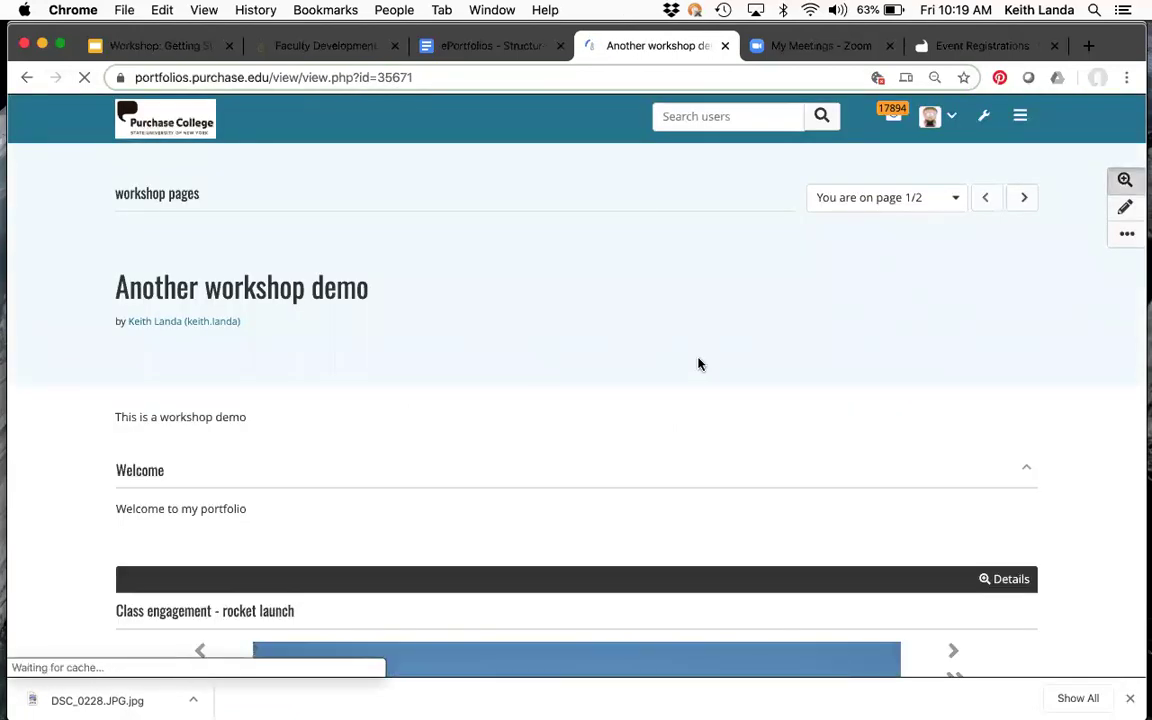
pyautogui.scroll(-3, 887, 394)
pyautogui.scroll(3, 887, 392)
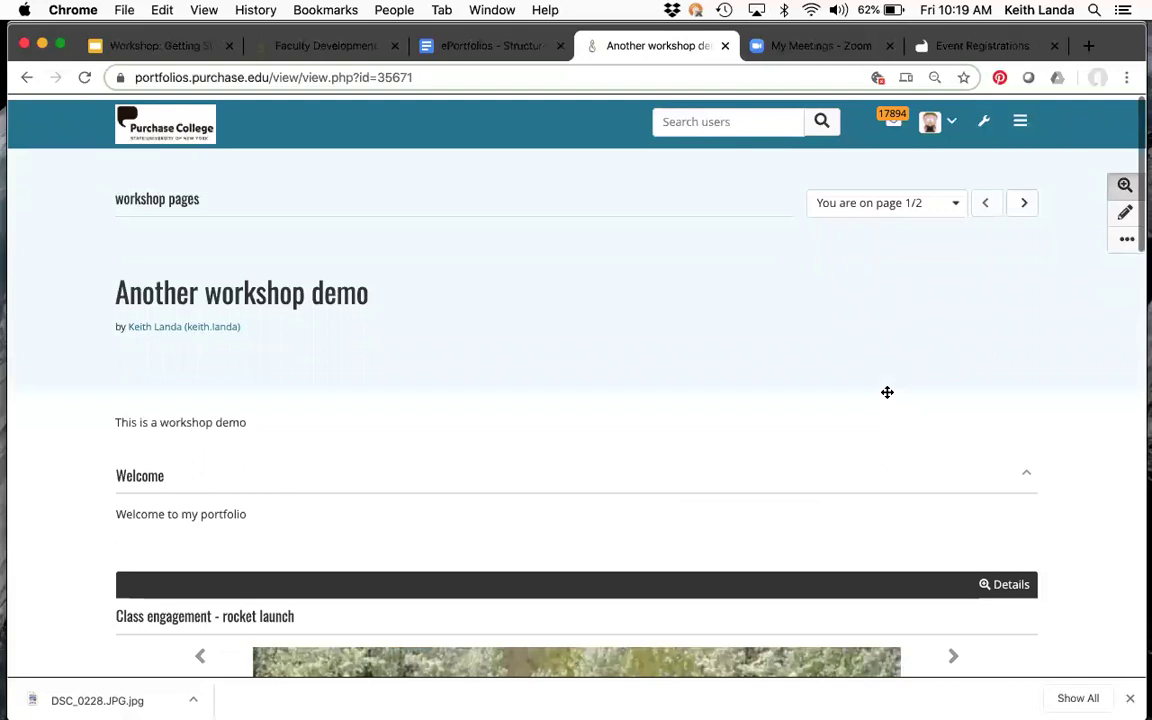
pyautogui.click(956, 200)
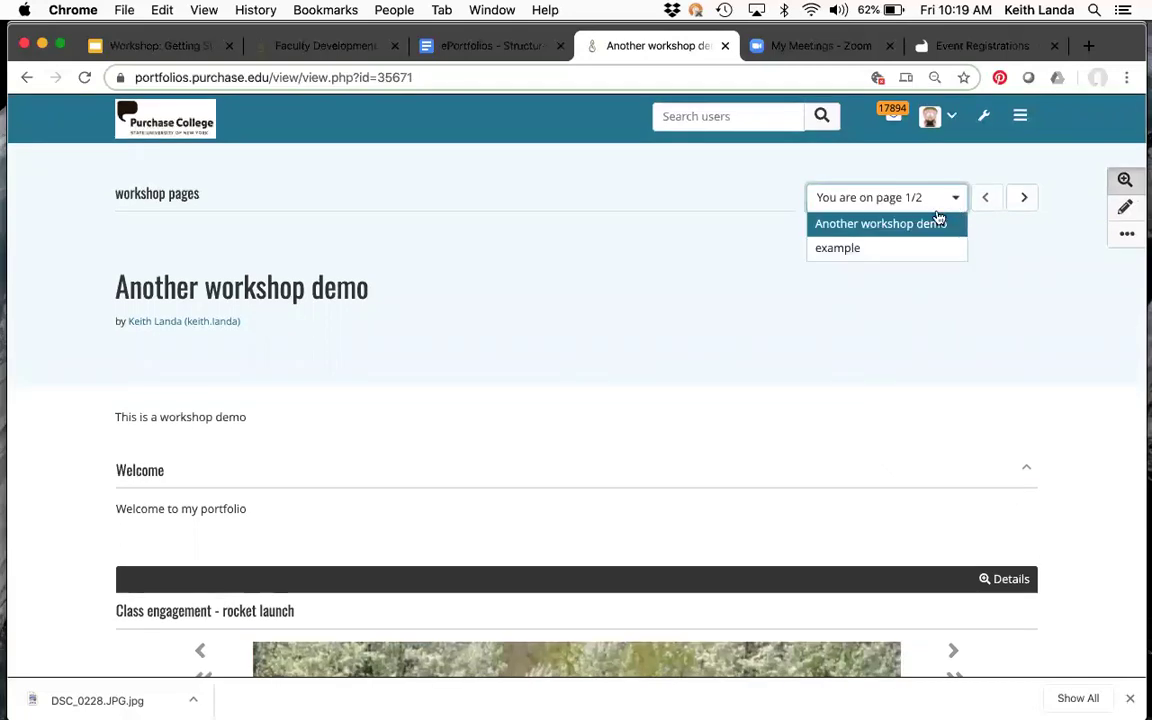
pyautogui.click(893, 252)
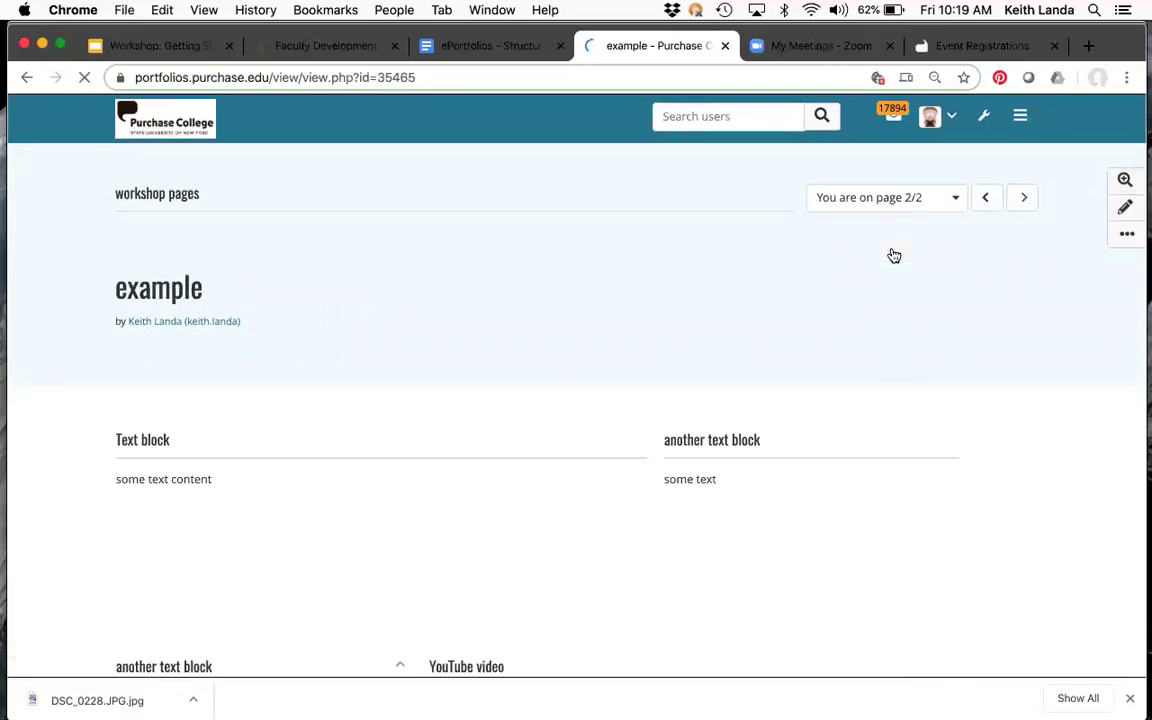
# Open the account's Files area
pyautogui.click(1020, 120)
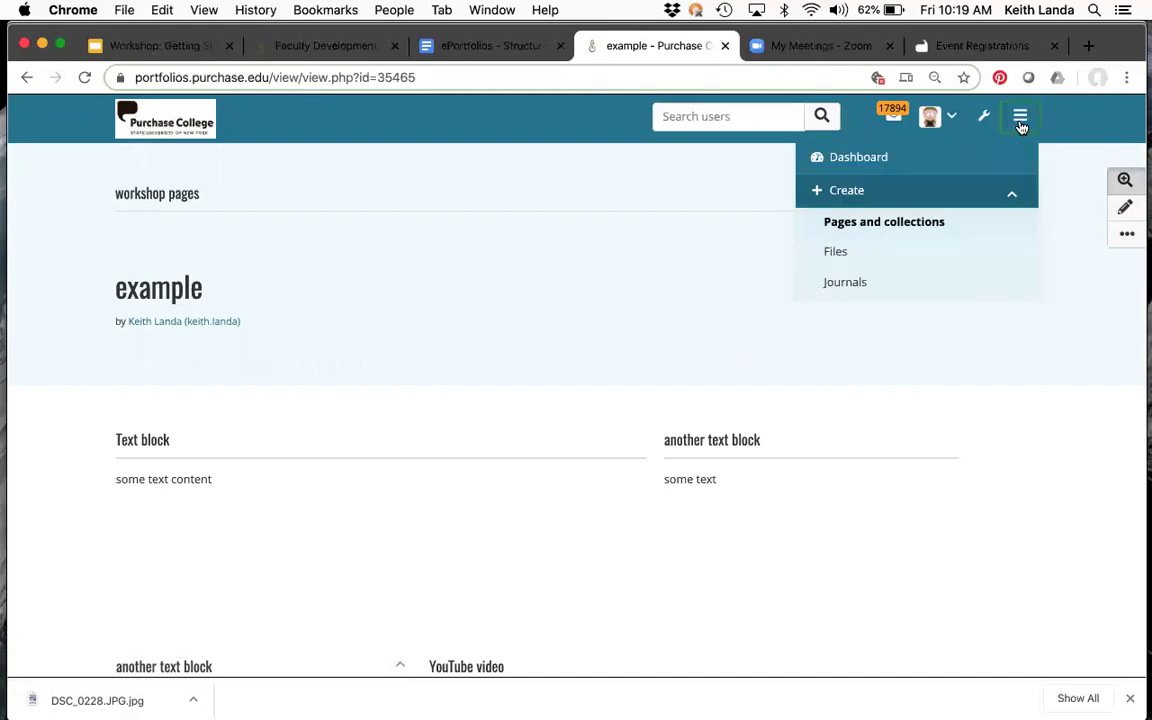
pyautogui.click(843, 253)
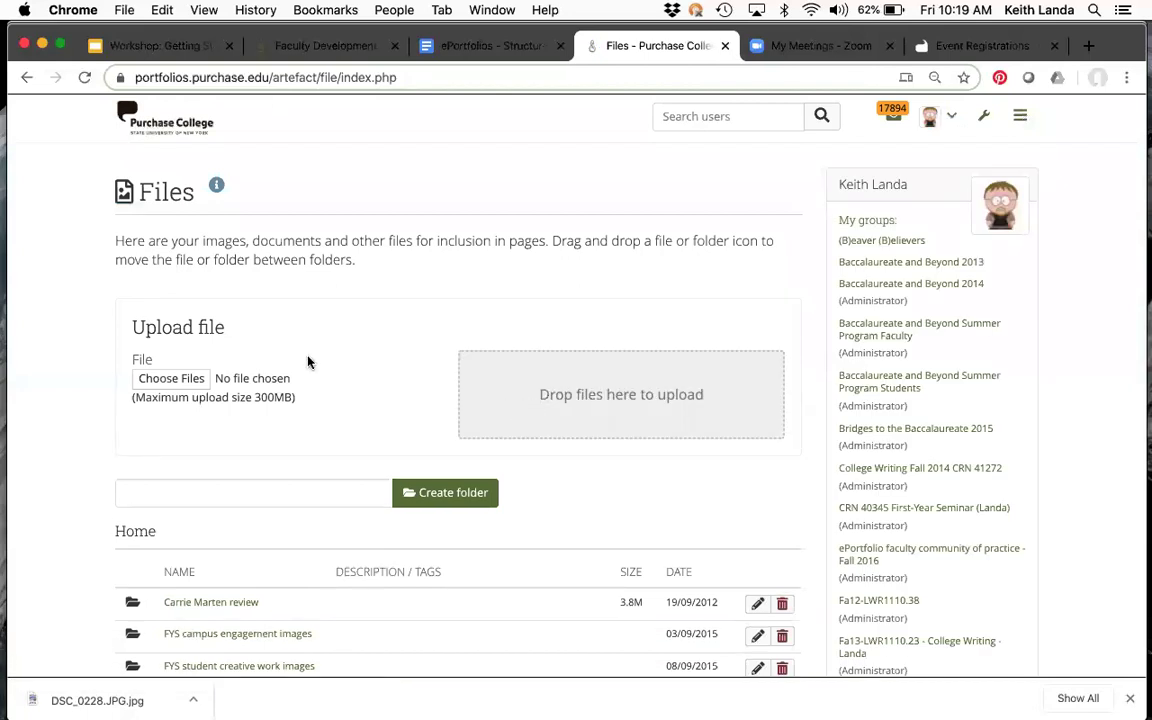
# Browse the folders in Files and open the images folder
pyautogui.scroll(-2, 308, 362)
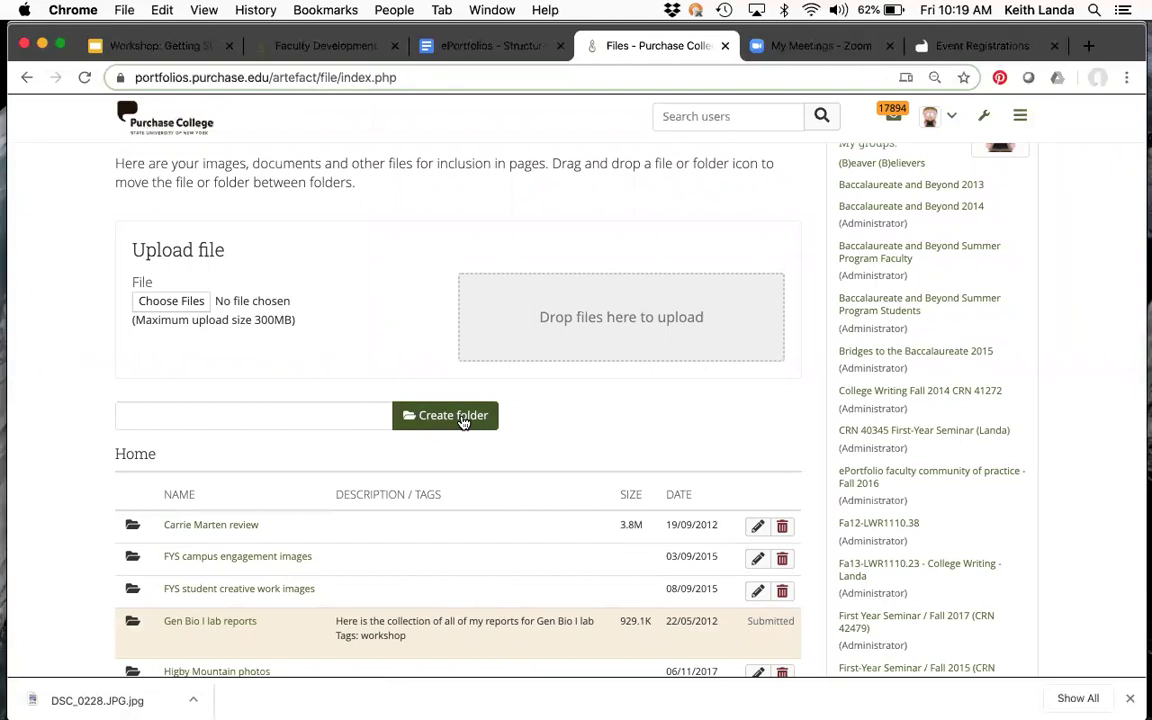
pyautogui.scroll(-5, 360, 457)
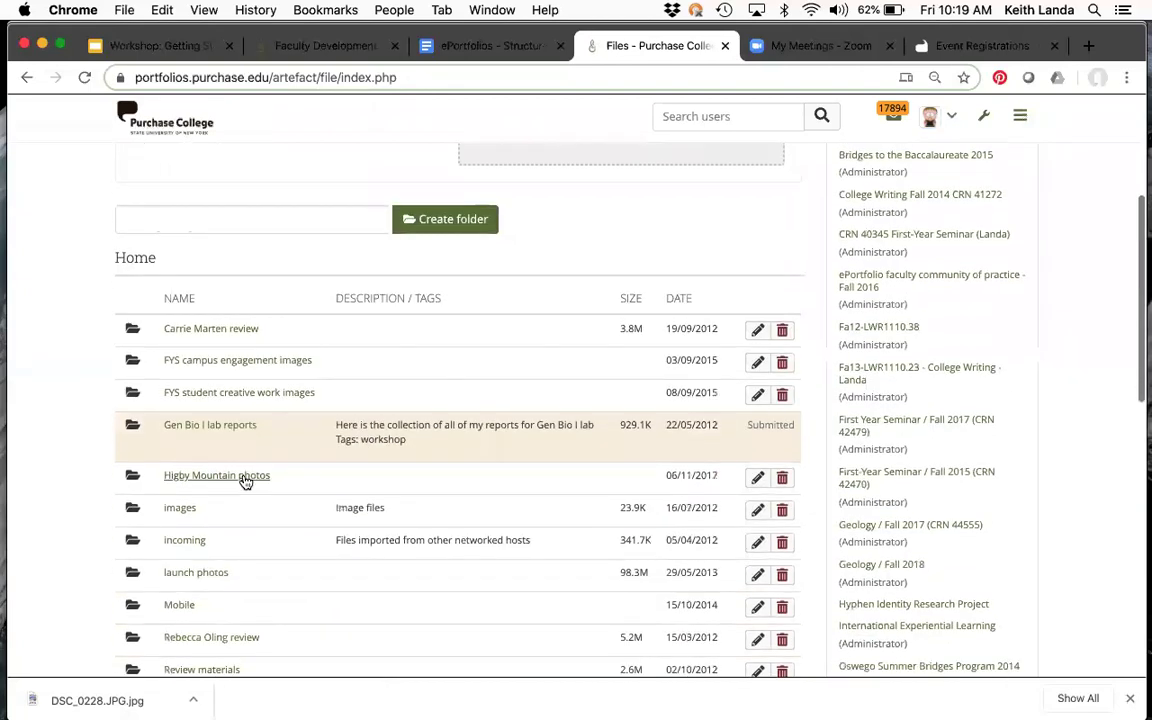
pyautogui.click(178, 507)
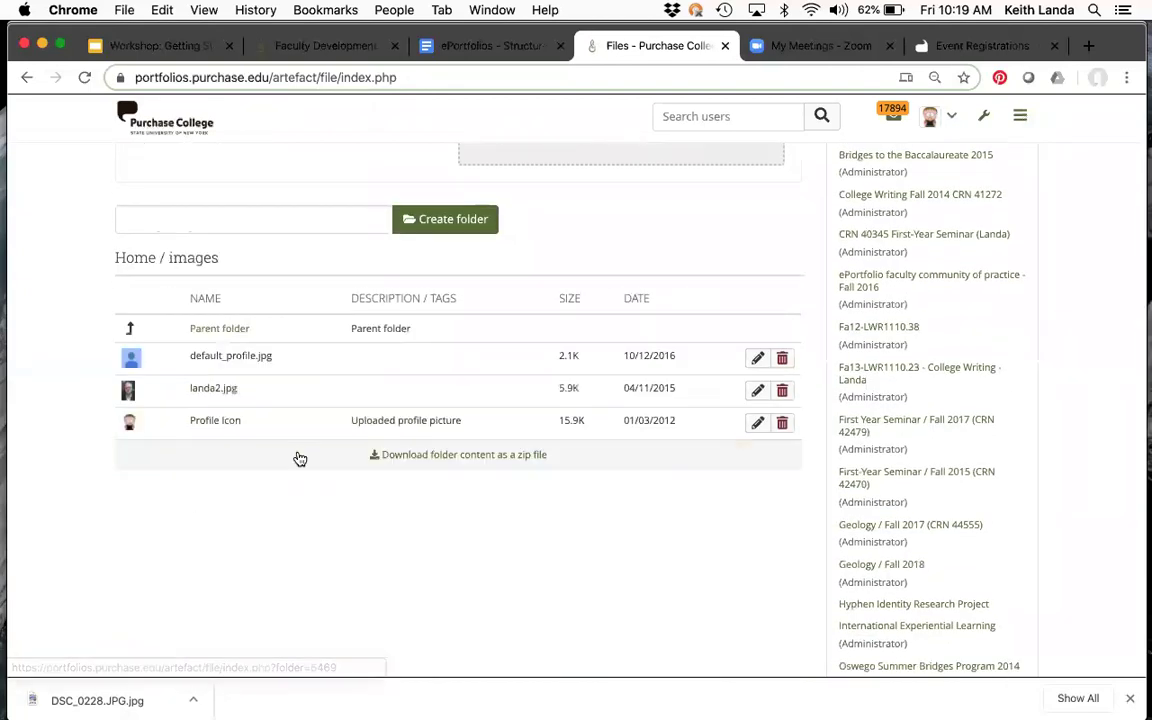
pyautogui.scroll(4, 494, 370)
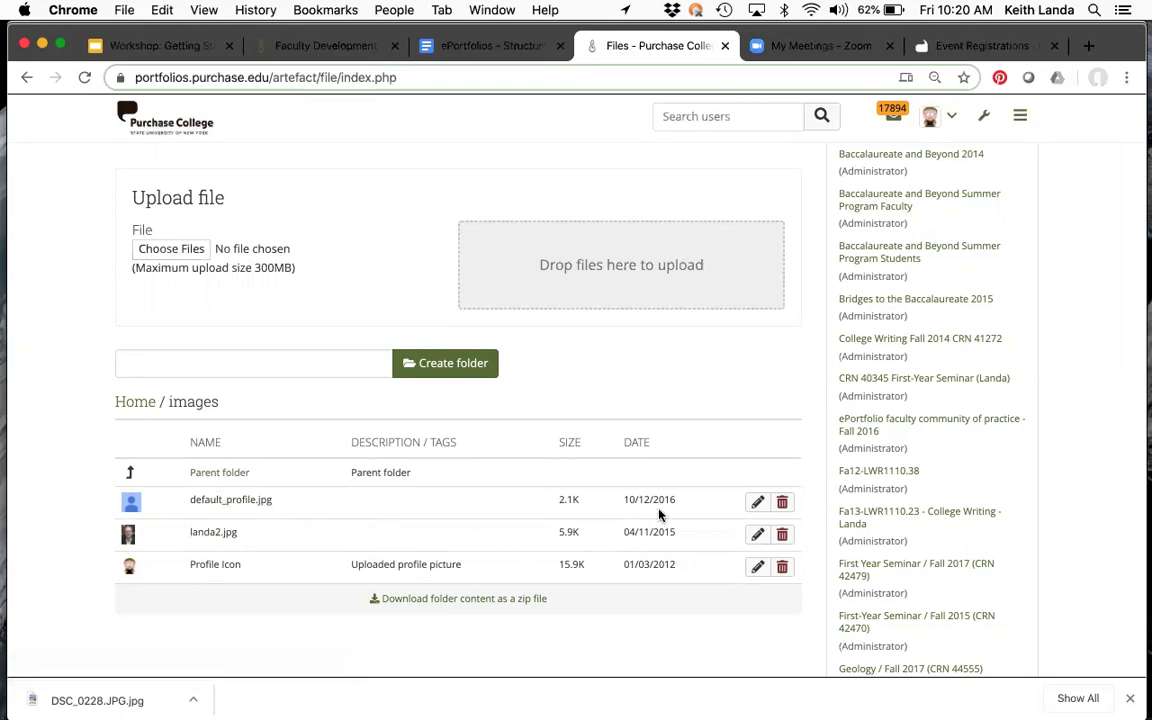
# Add the description "jd fjaljf laj lkfj alj fkaj f jalfj la" to default_profile.jpg and save the changes
pyautogui.click(758, 502)
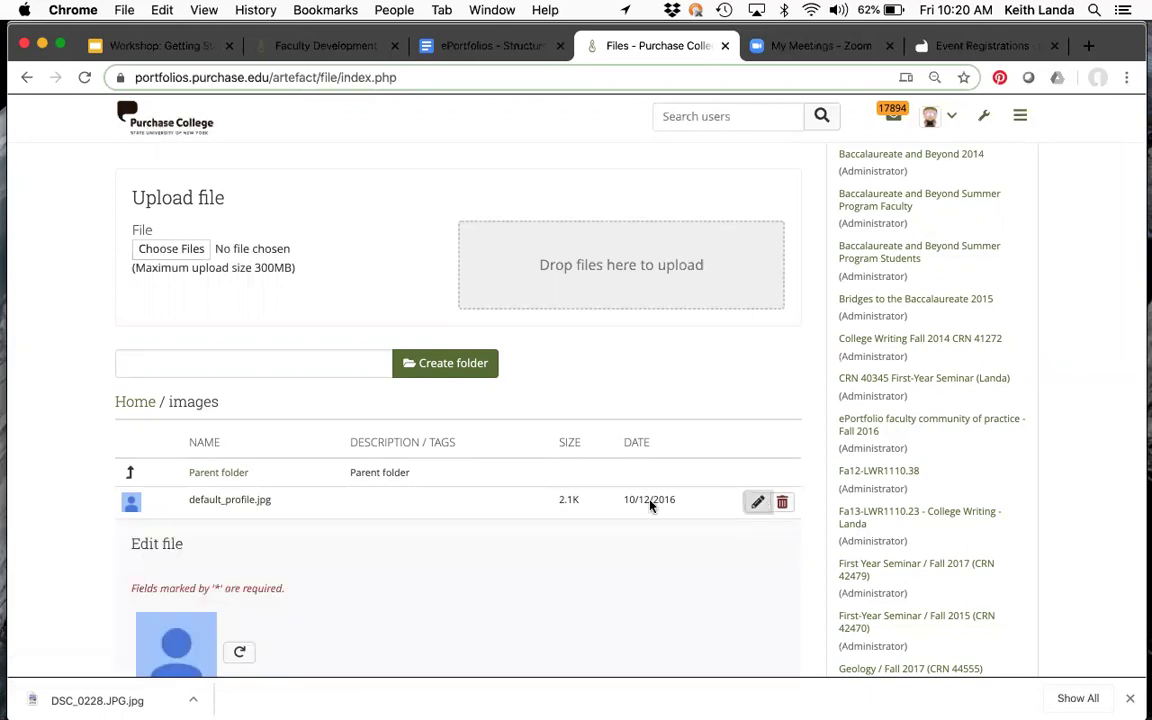
pyautogui.scroll(-5, 640, 509)
pyautogui.scroll(-2, 427, 406)
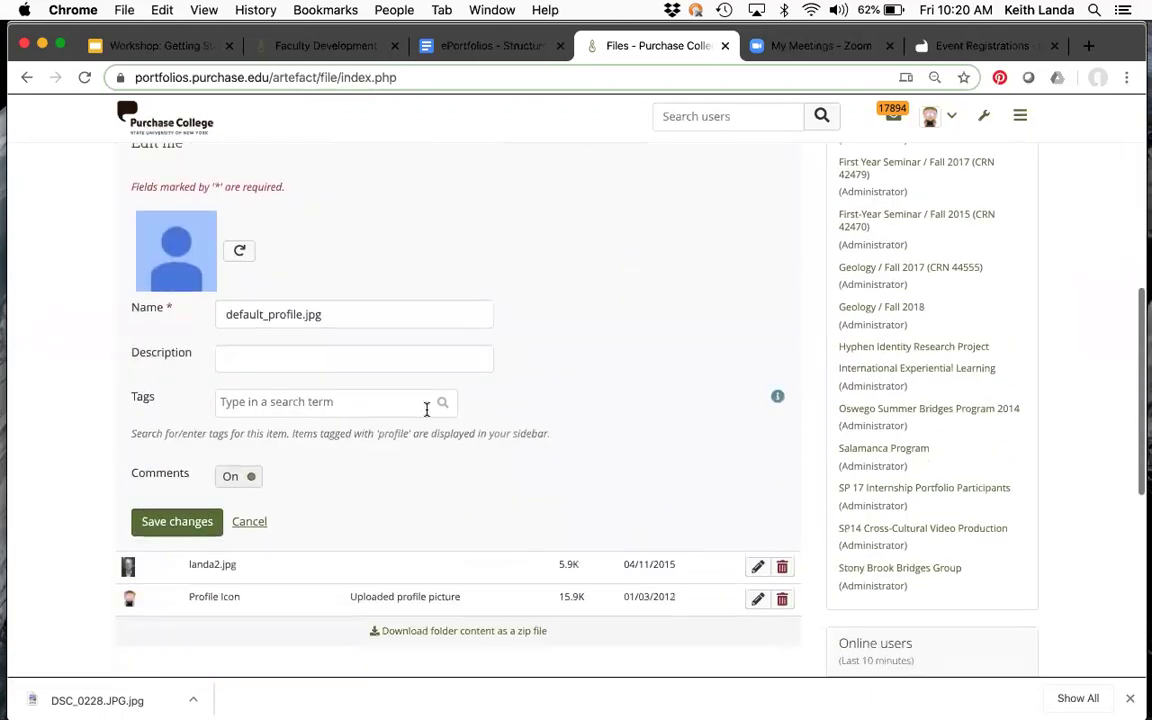
pyautogui.click(387, 343)
pyautogui.write('jd  fjaljf laj lkfj alj fkaj f jalfj la')
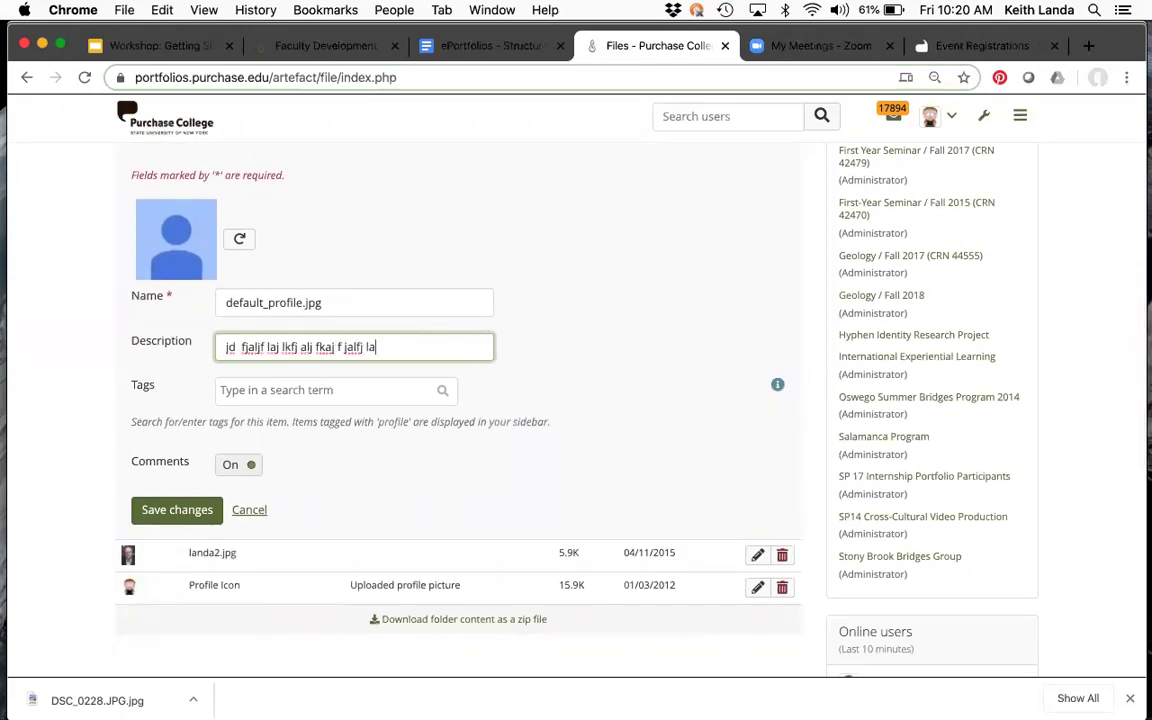
pyautogui.click(168, 511)
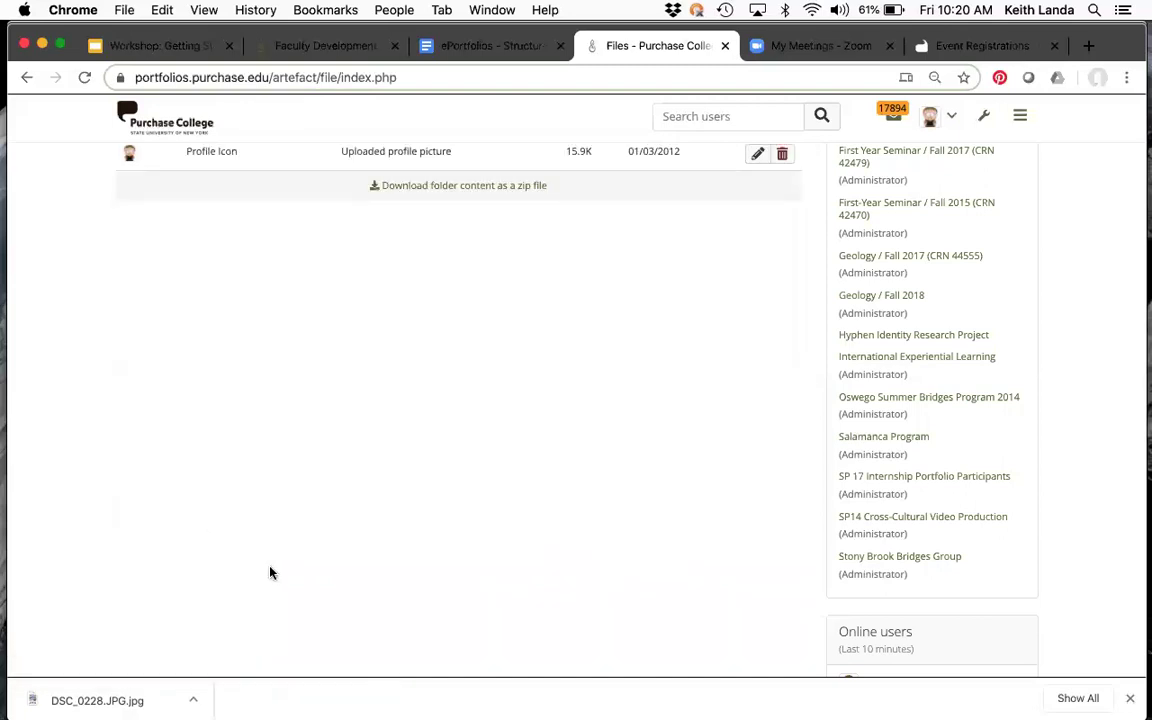
pyautogui.scroll(8, 269, 573)
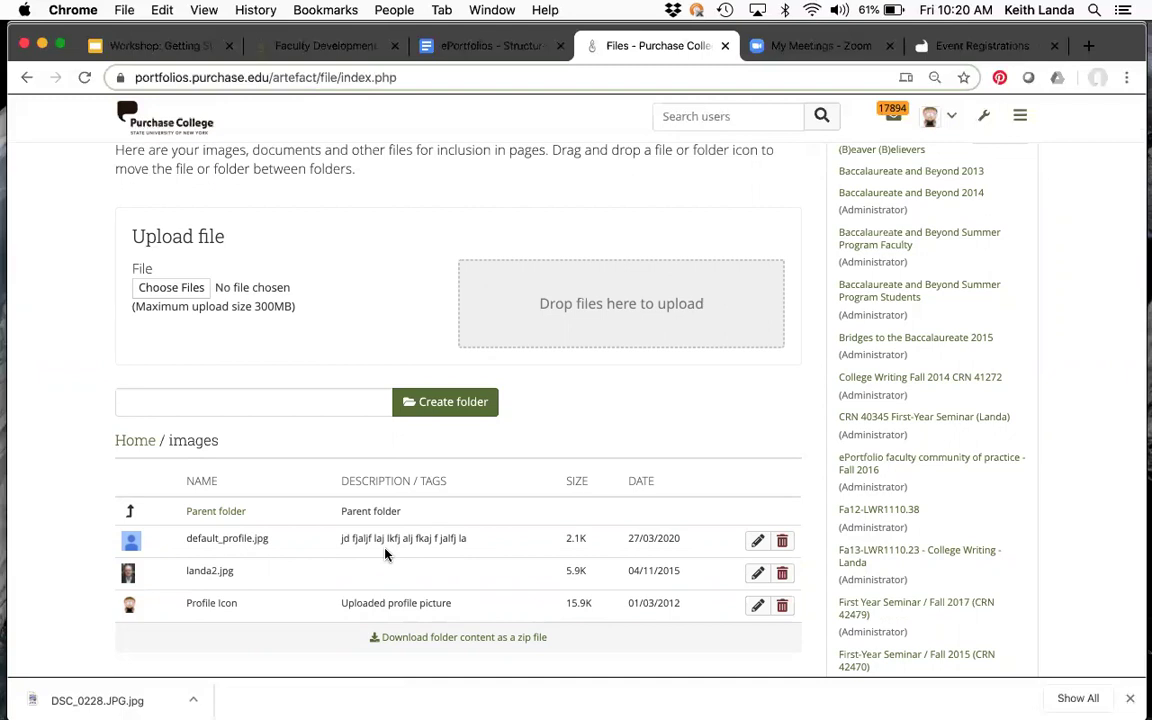
pyautogui.scroll(2, 518, 488)
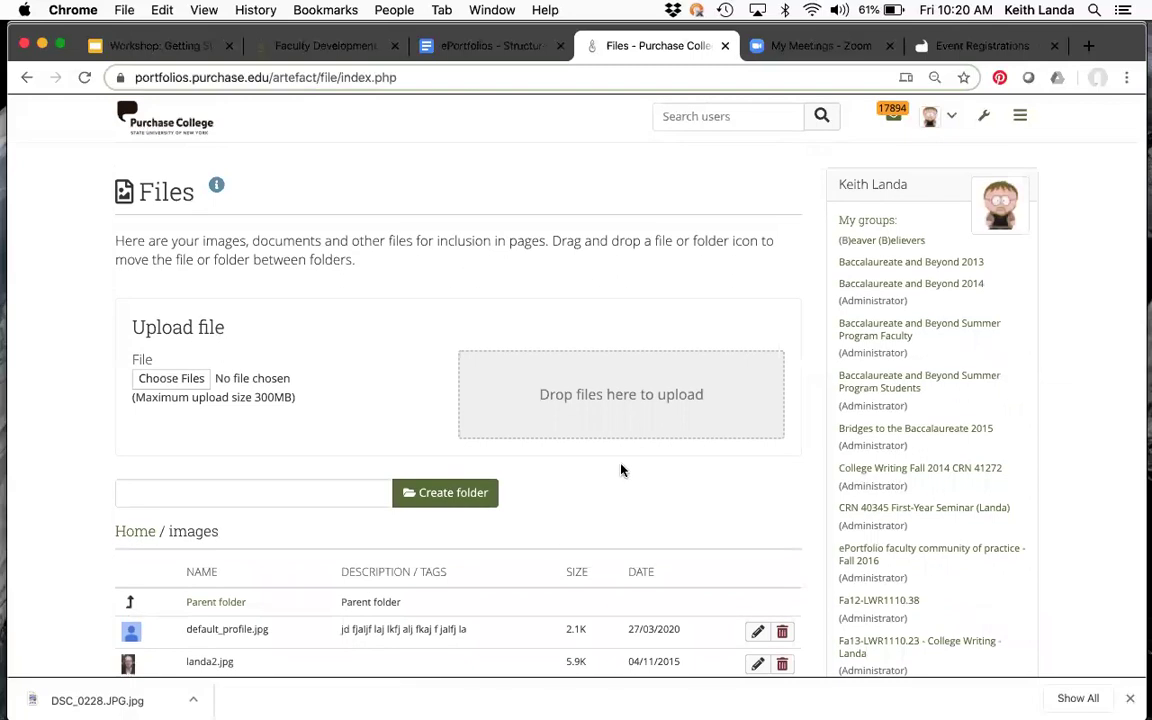
# Open the Journals area to view the existing journal and the option for creating one
pyautogui.click(1018, 120)
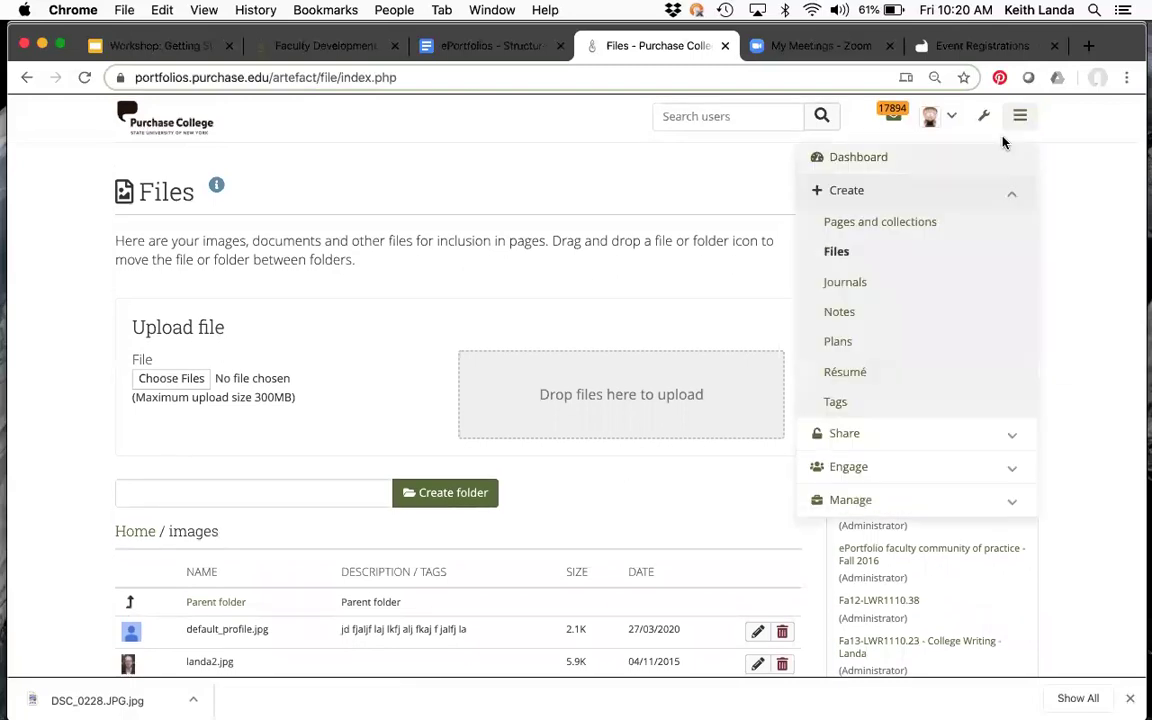
pyautogui.click(890, 289)
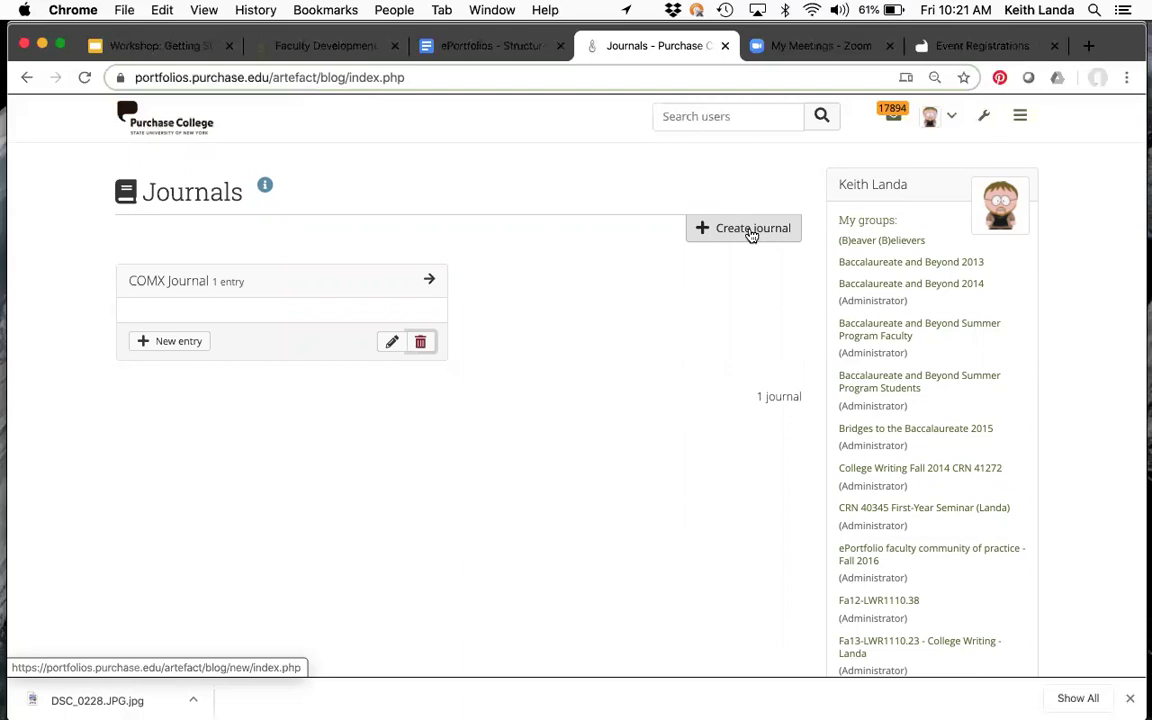
pyautogui.click(1021, 120)
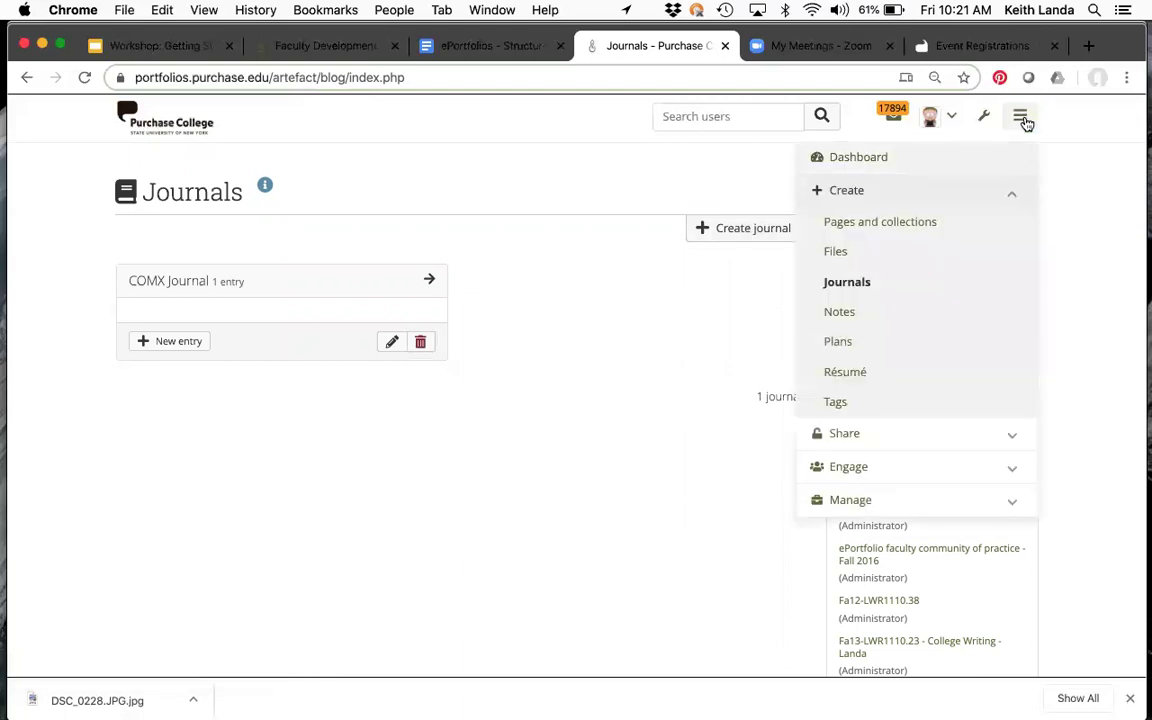
pyautogui.click(1021, 118)
# Start a new group from the dashboard's Engage area, named March 2020 workshop with the description "j fkaj faj"
pyautogui.click(187, 124)
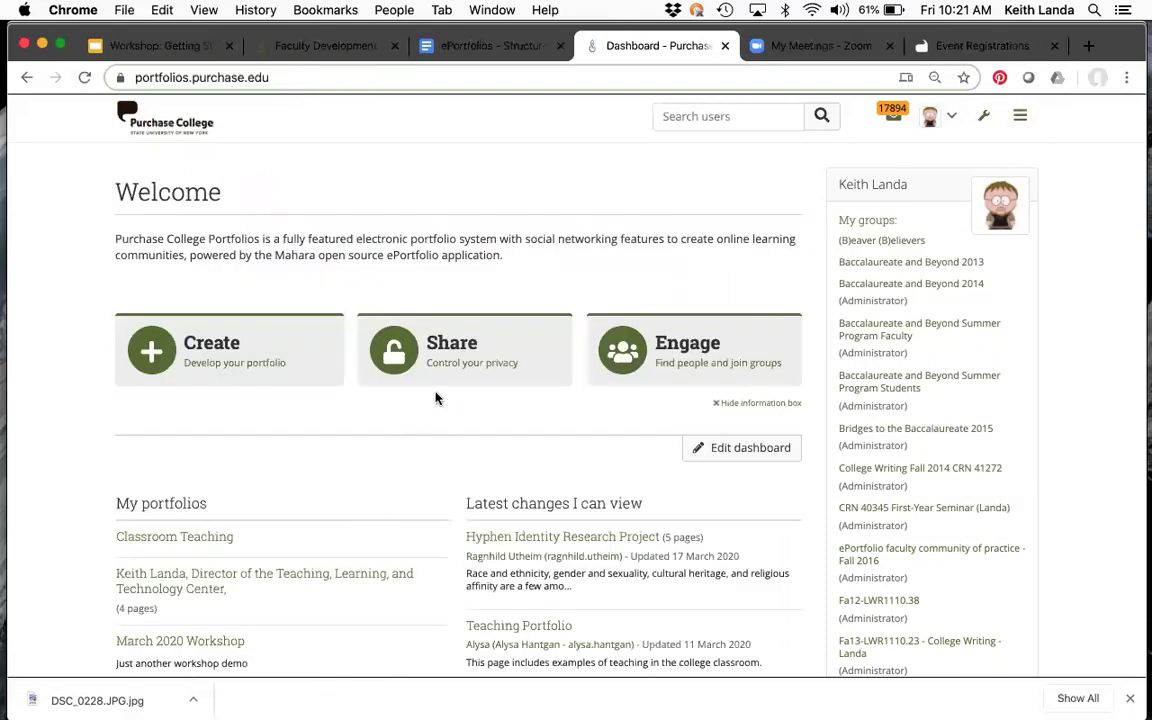
pyautogui.click(677, 357)
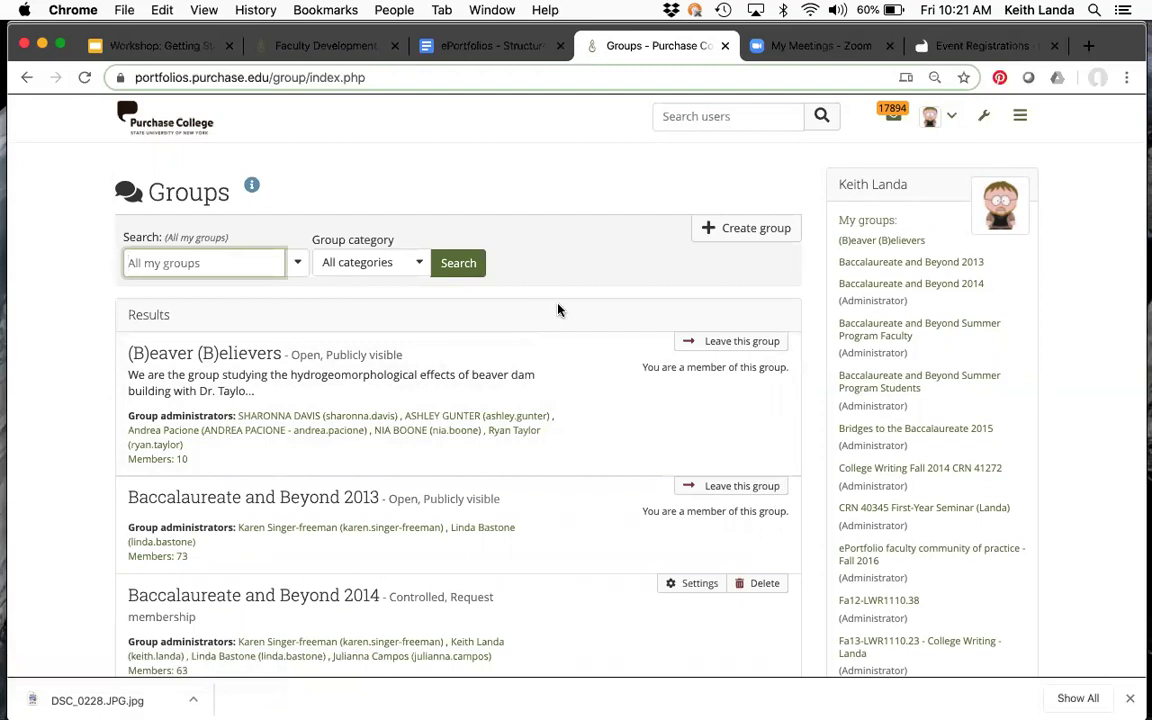
pyautogui.click(740, 229)
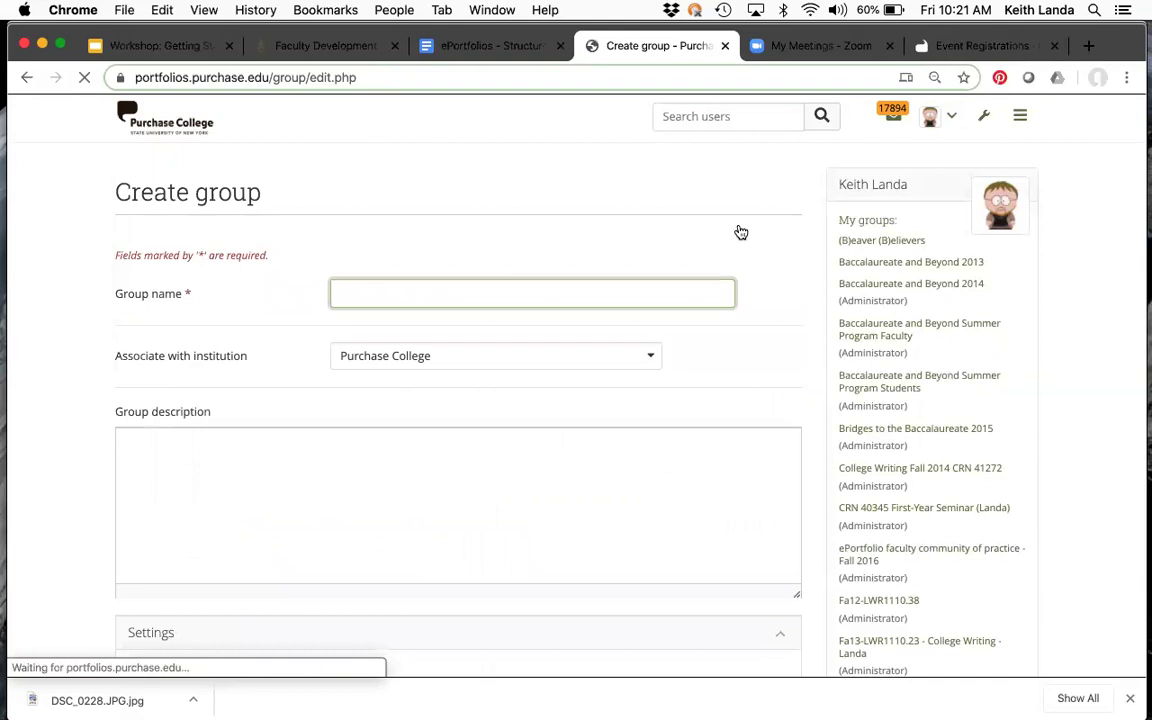
pyautogui.write('March 2020 ')
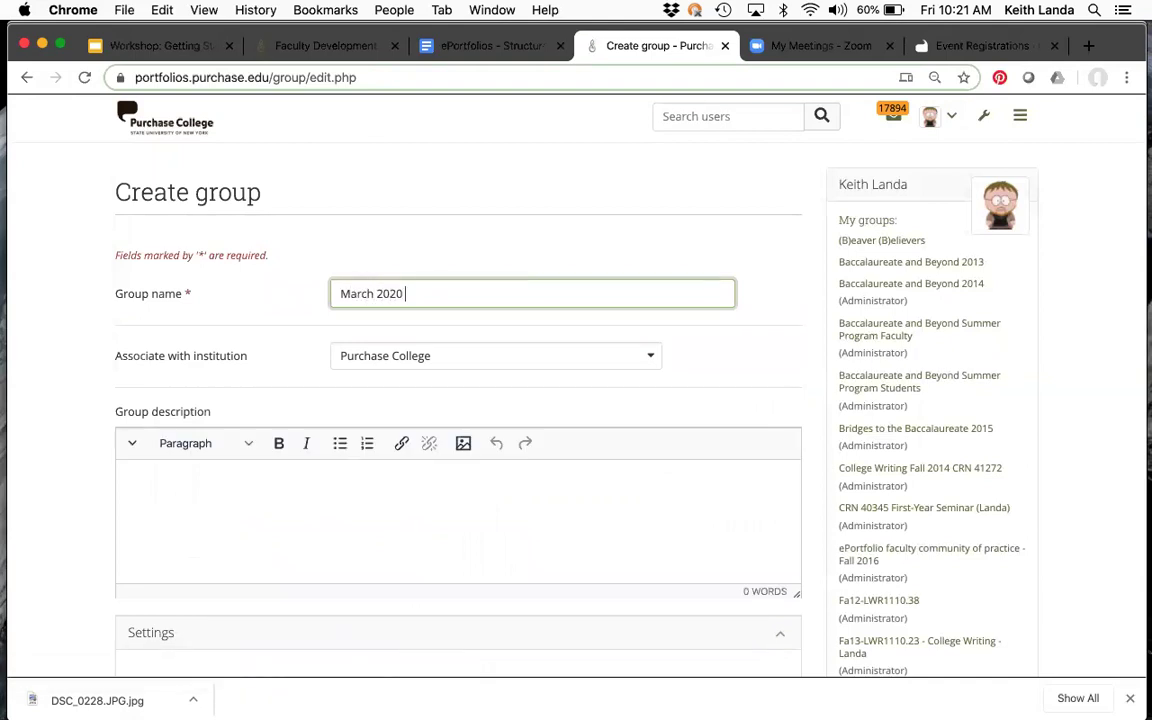
pyautogui.write('workshop')
pyautogui.scroll(-5, 664, 414)
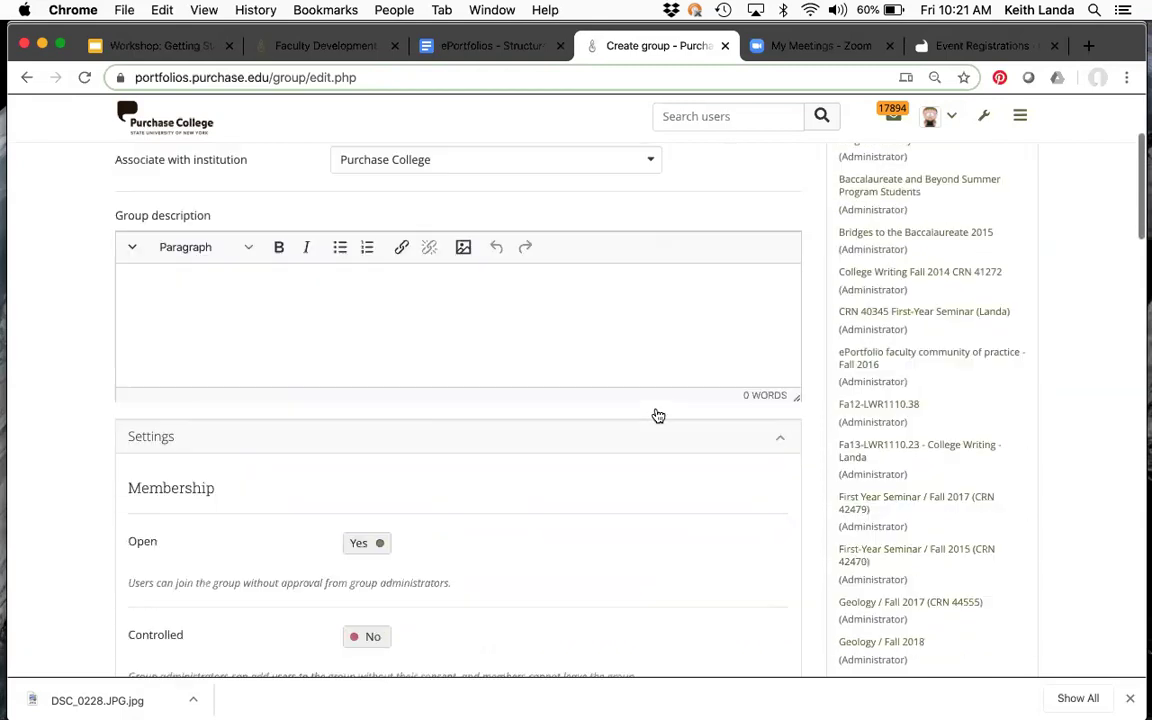
pyautogui.click(460, 345)
pyautogui.write('j fkaj faj')
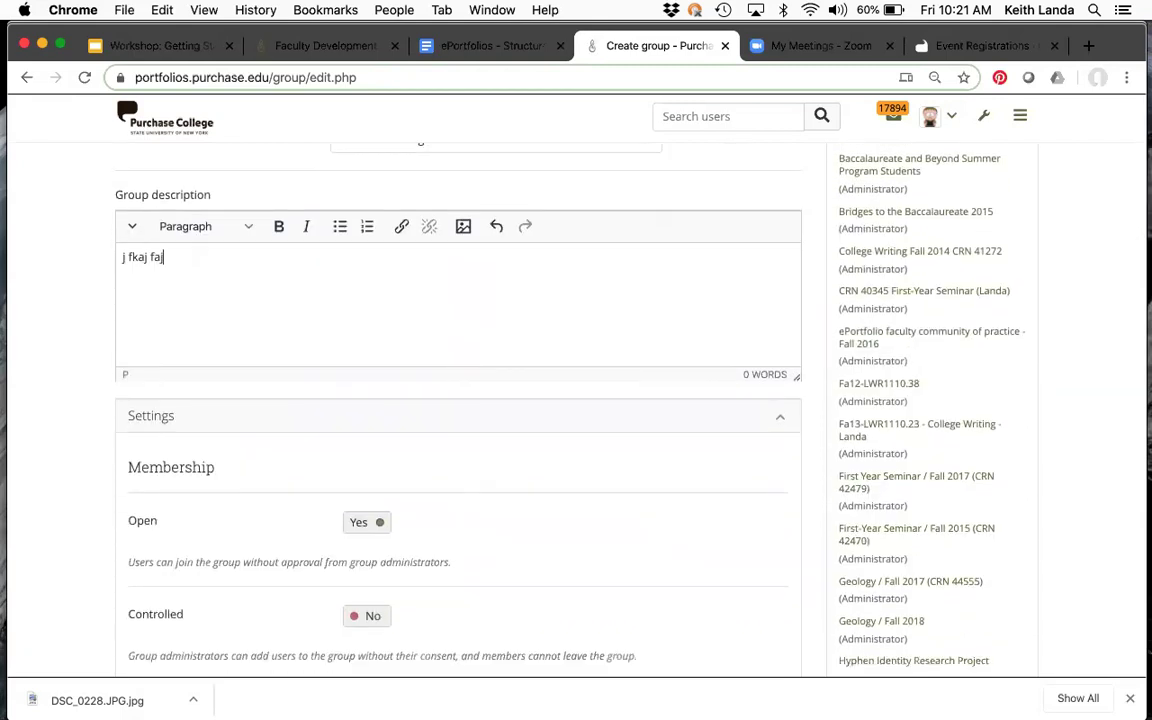
# Turn off open membership for the group, allow membership requests, and switch Controlled membership on and back off
pyautogui.scroll(-1, 405, 531)
pyautogui.scroll(-3, 405, 531)
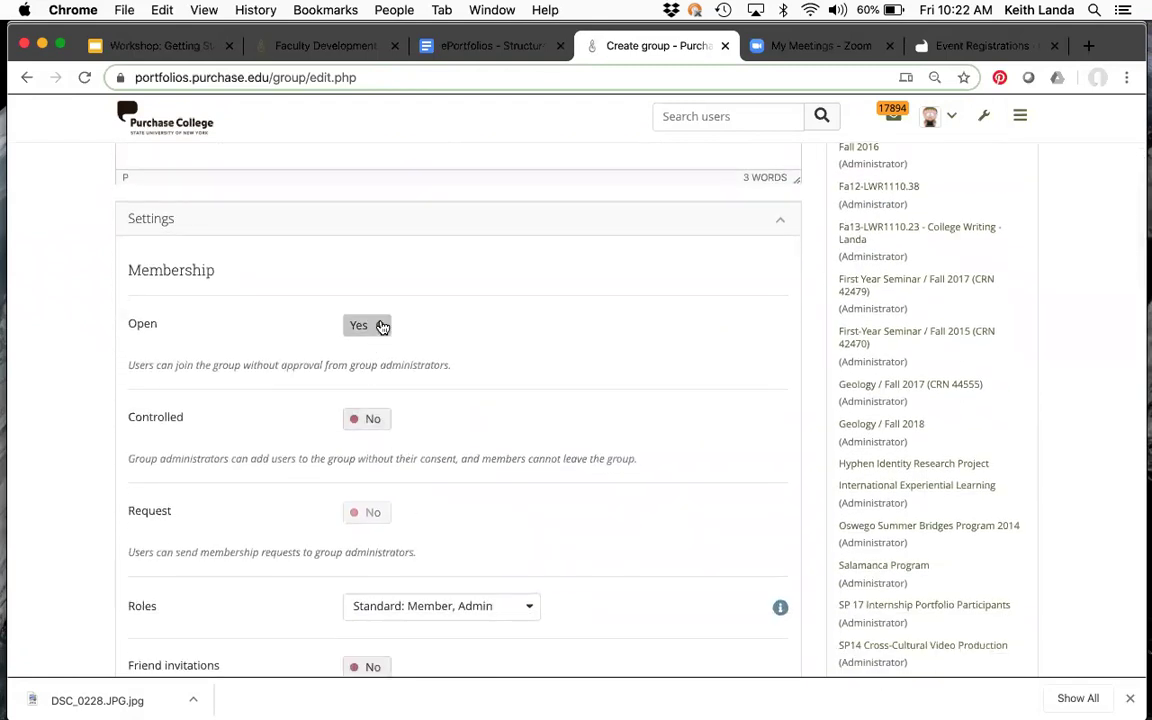
pyautogui.click(380, 325)
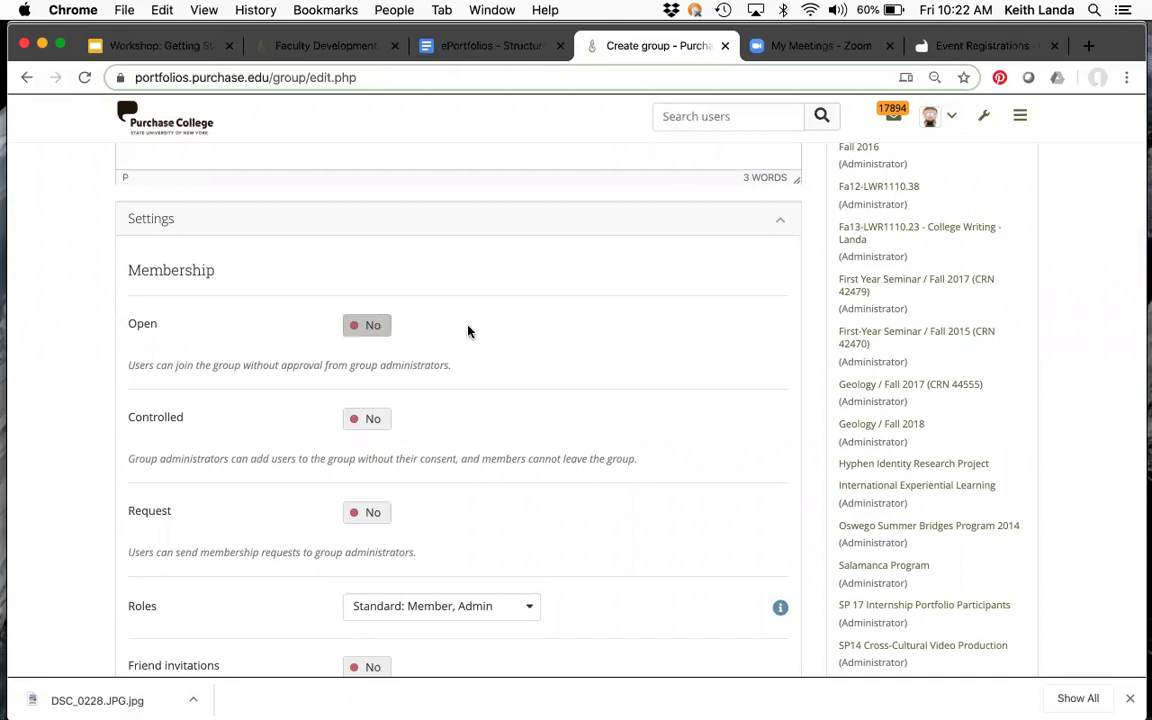
pyautogui.scroll(-2, 531, 370)
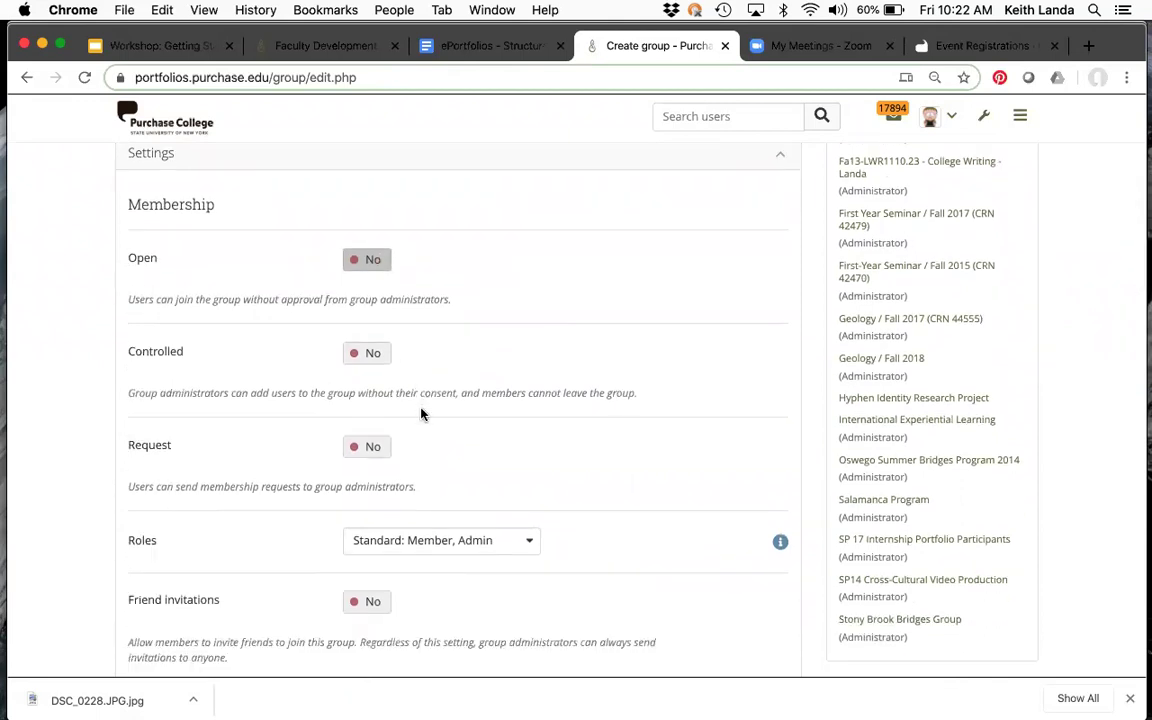
pyautogui.click(378, 447)
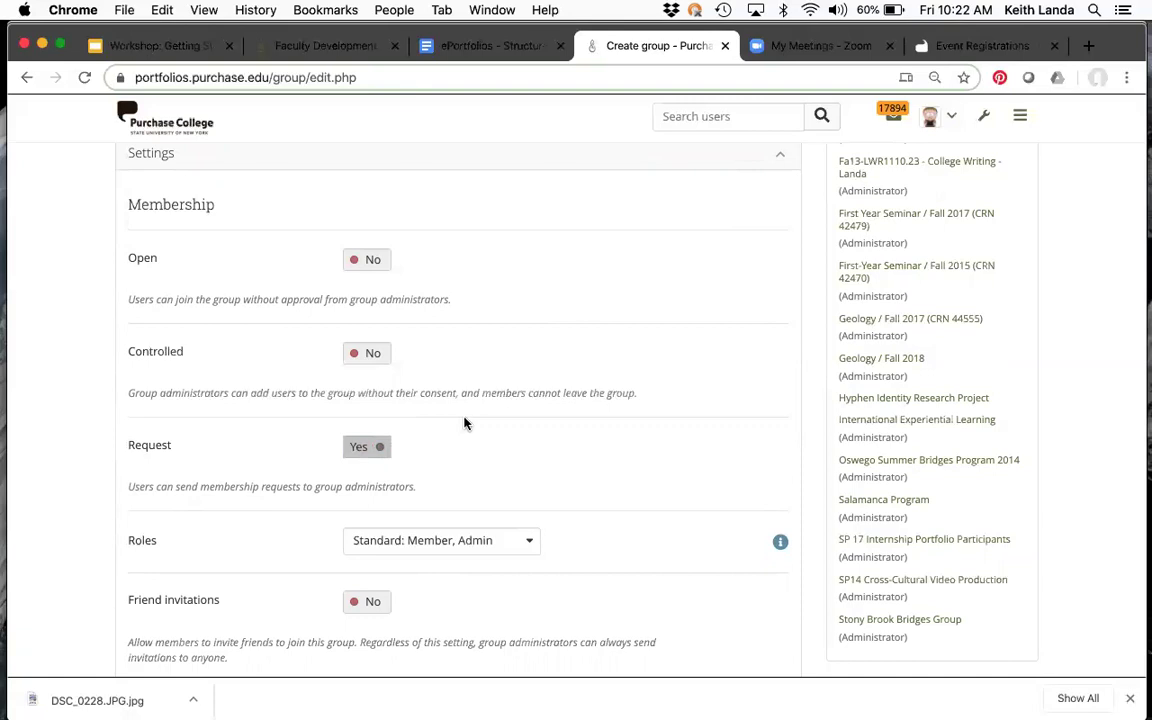
pyautogui.click(375, 361)
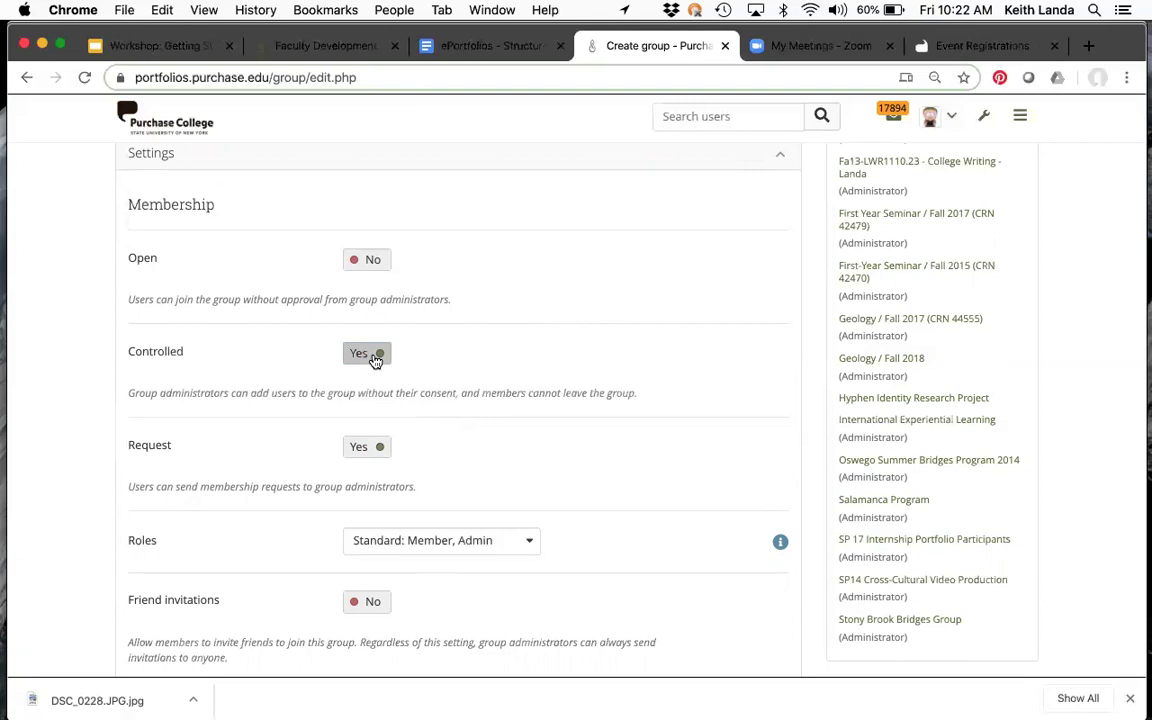
pyautogui.click(381, 355)
# Set the group's roles to Course: Member, Tutor, Admin
pyautogui.scroll(-3, 432, 457)
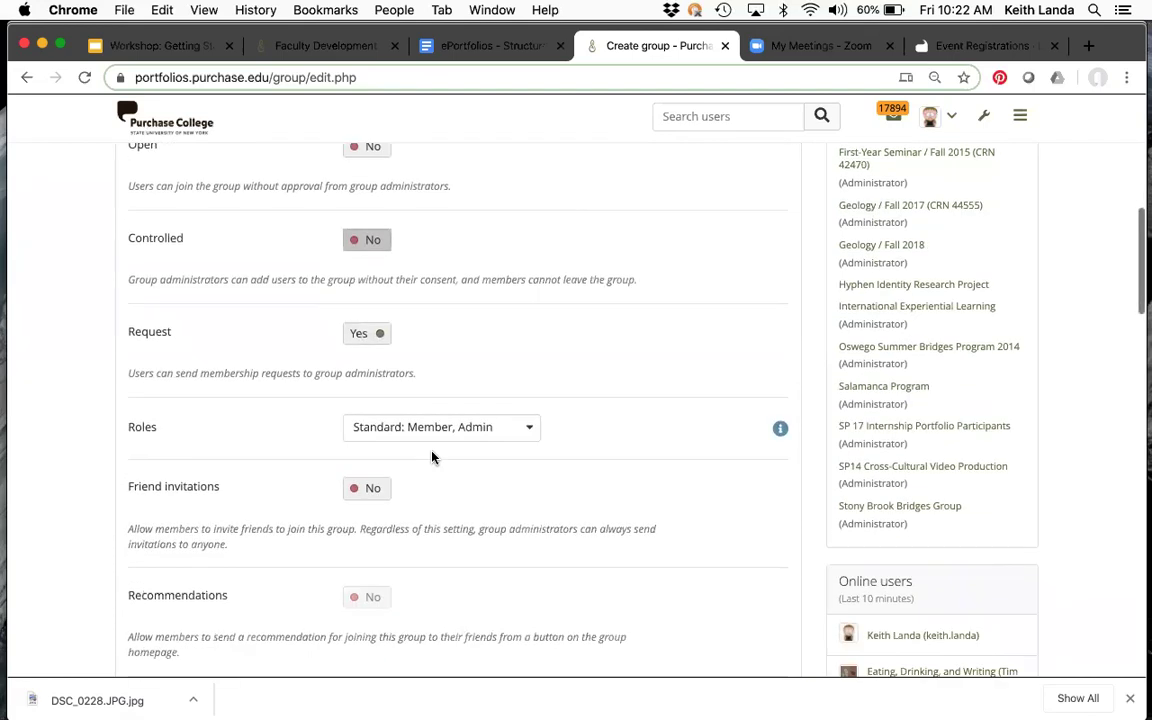
pyautogui.click(527, 432)
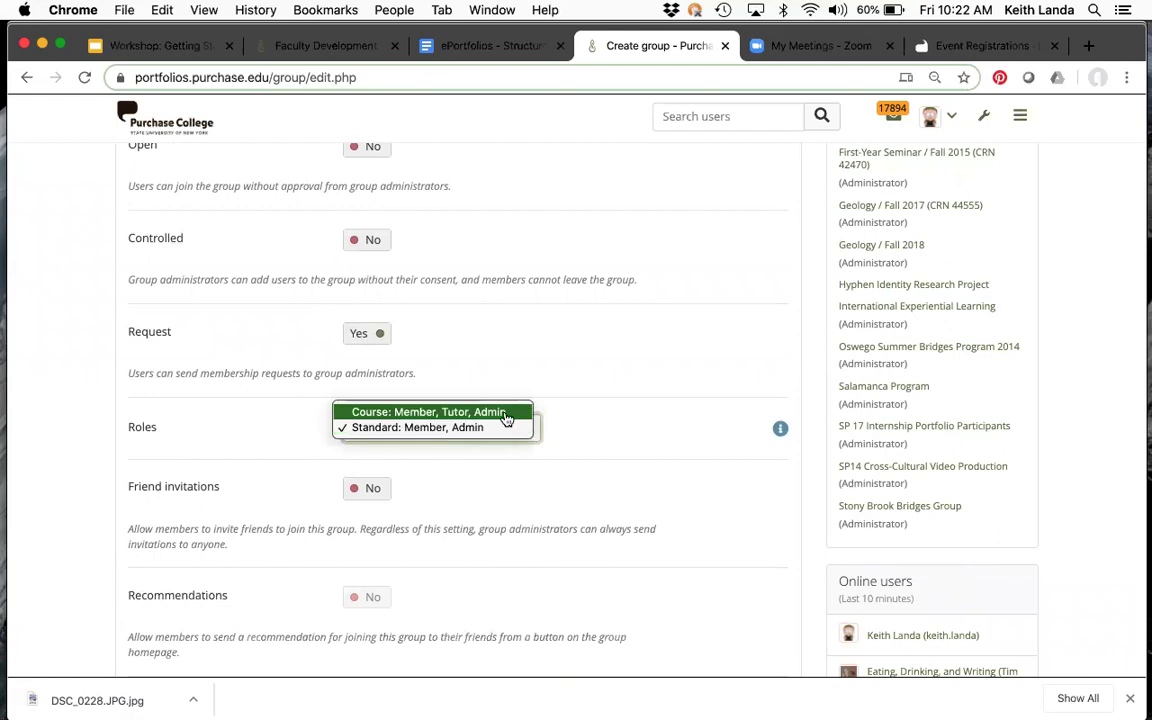
pyautogui.click(505, 412)
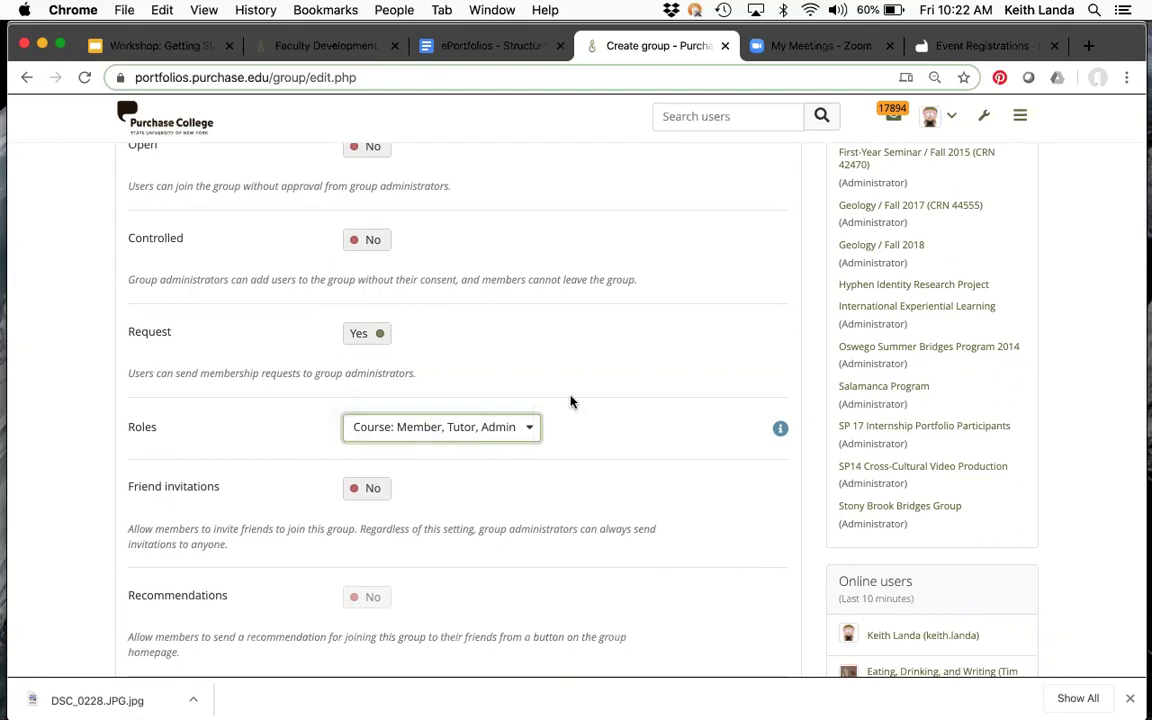
pyautogui.scroll(2, 587, 405)
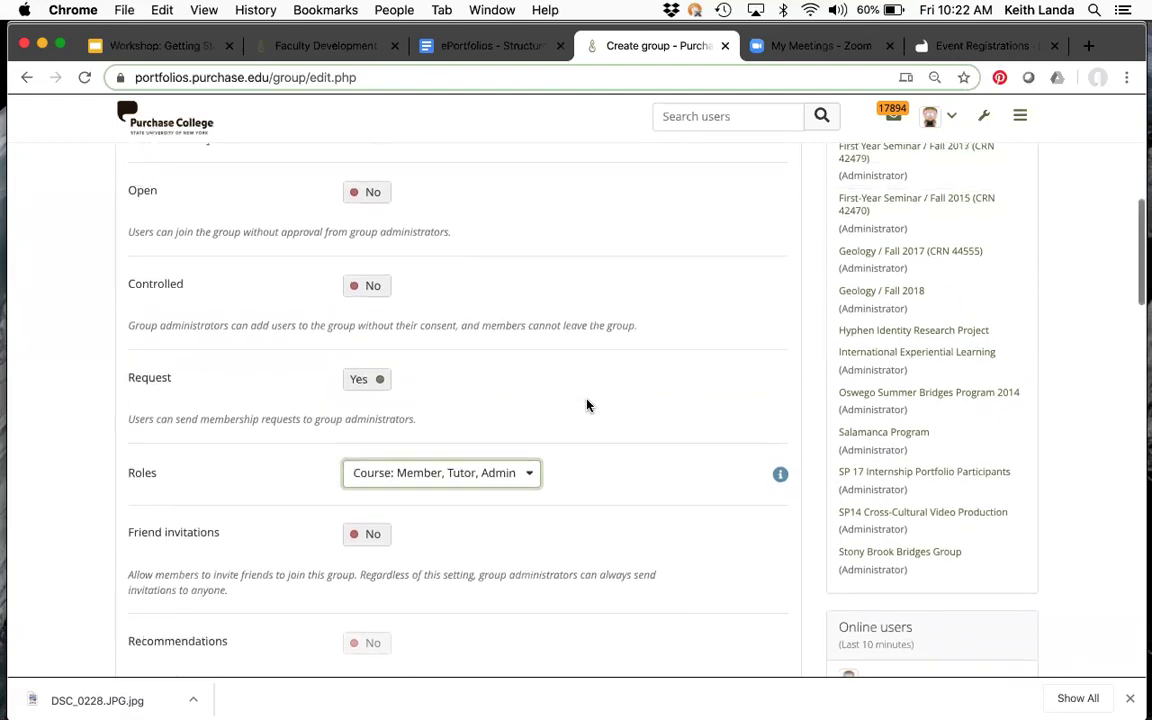
pyautogui.scroll(-2, 588, 405)
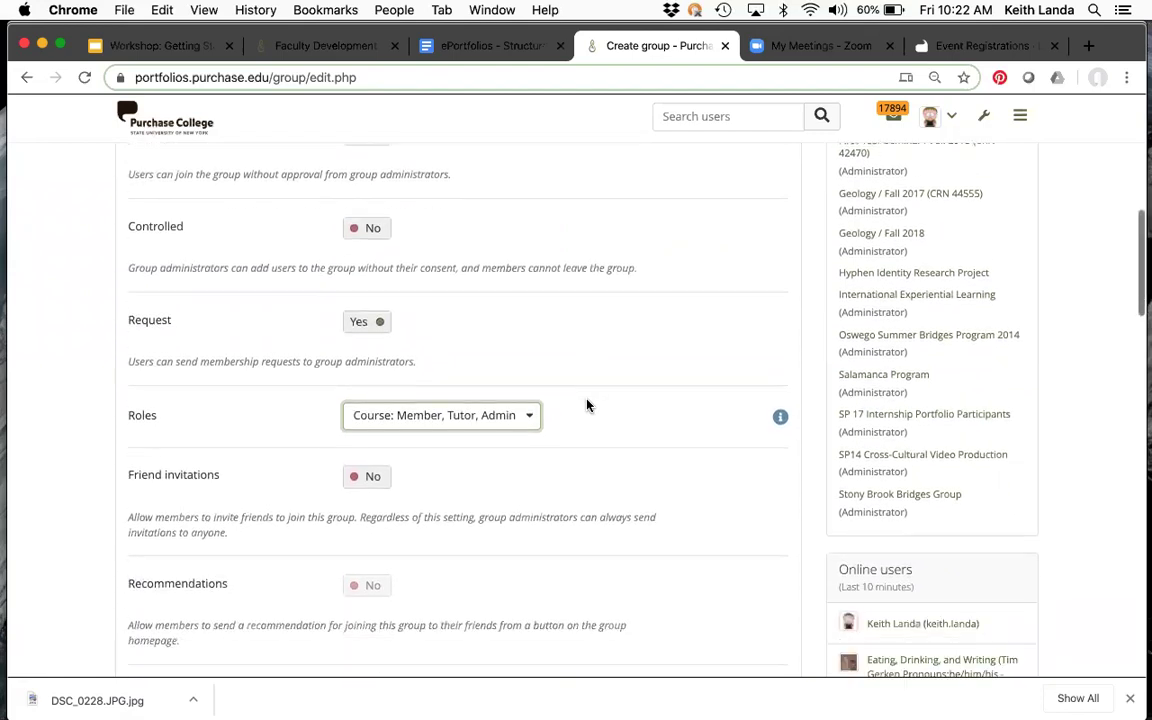
# Review the new group's friend invitation, content editing and page submission settings
pyautogui.scroll(-2, 588, 405)
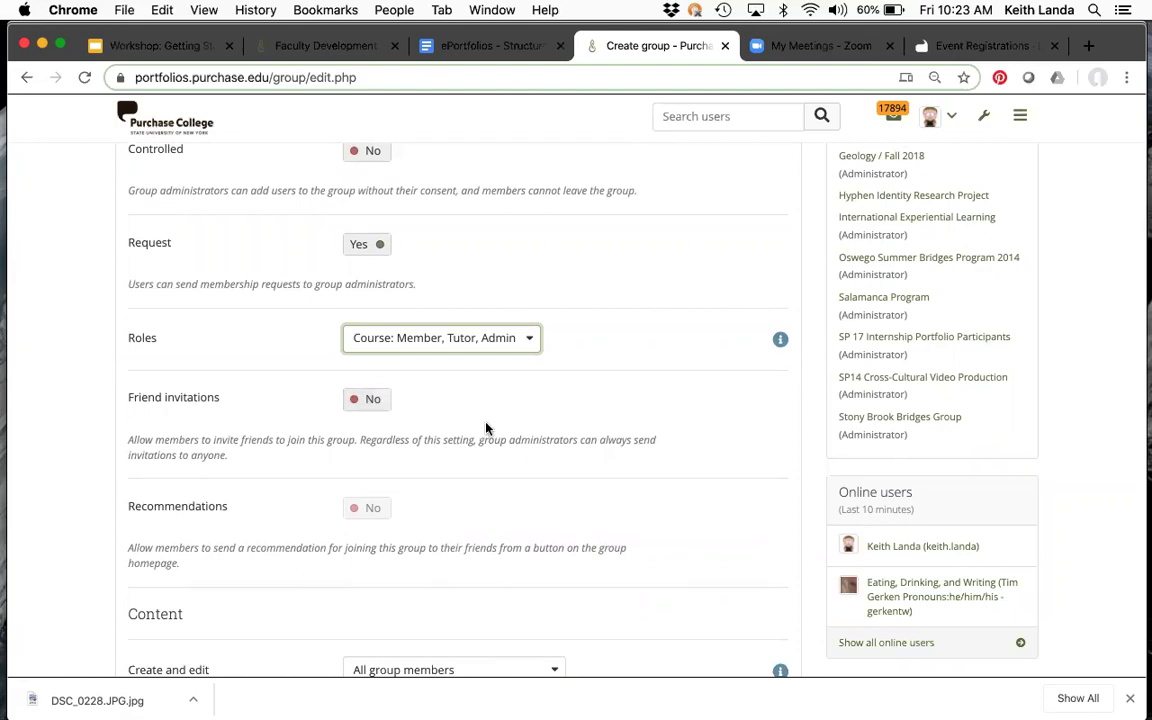
pyautogui.scroll(-5, 486, 429)
pyautogui.scroll(-2, 486, 429)
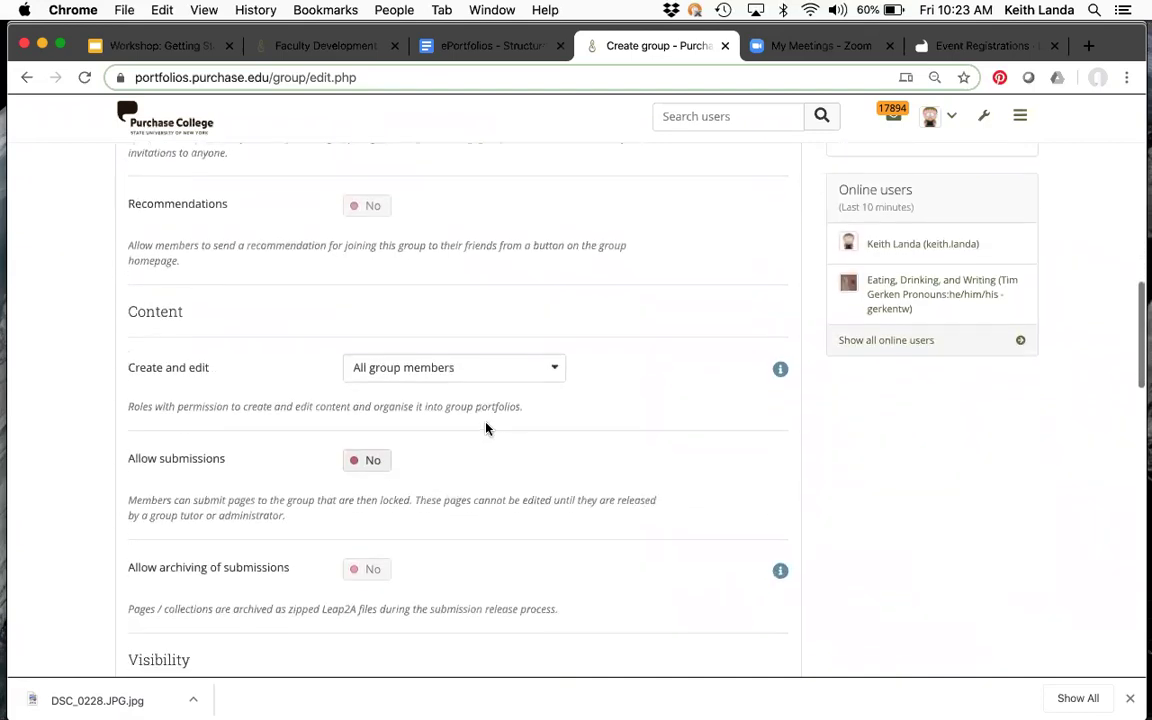
pyautogui.scroll(-3, 486, 429)
pyautogui.scroll(-1, 486, 429)
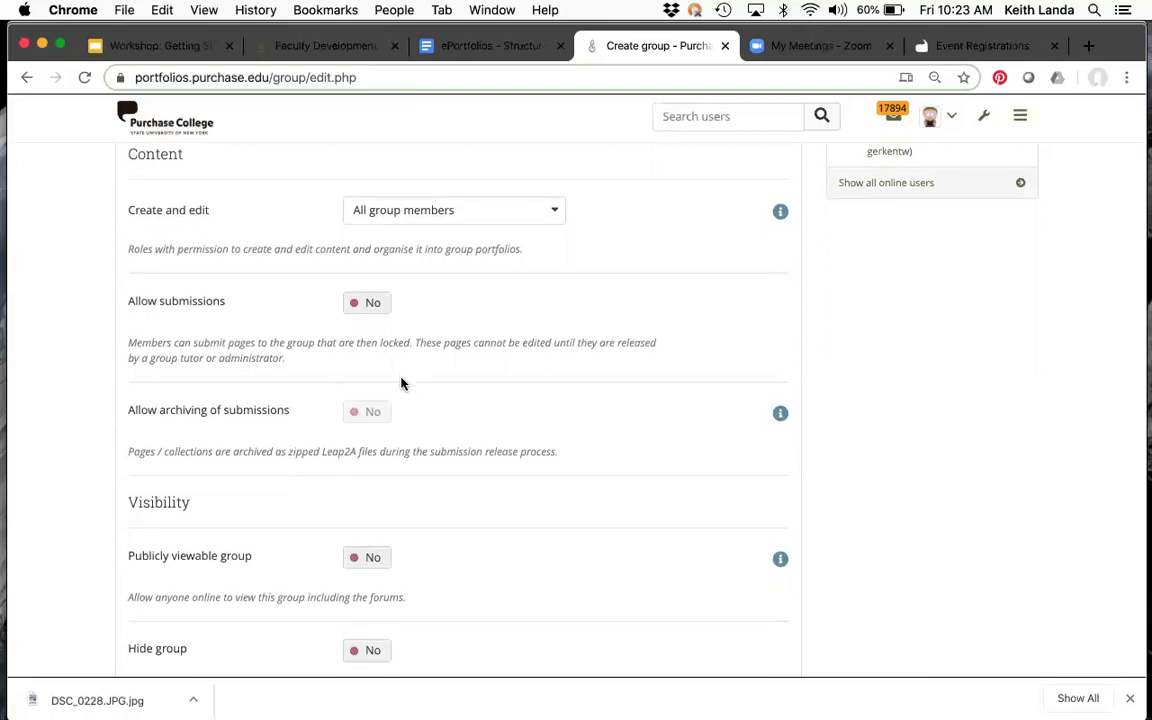
pyautogui.scroll(-1, 401, 383)
pyautogui.scroll(2, 401, 383)
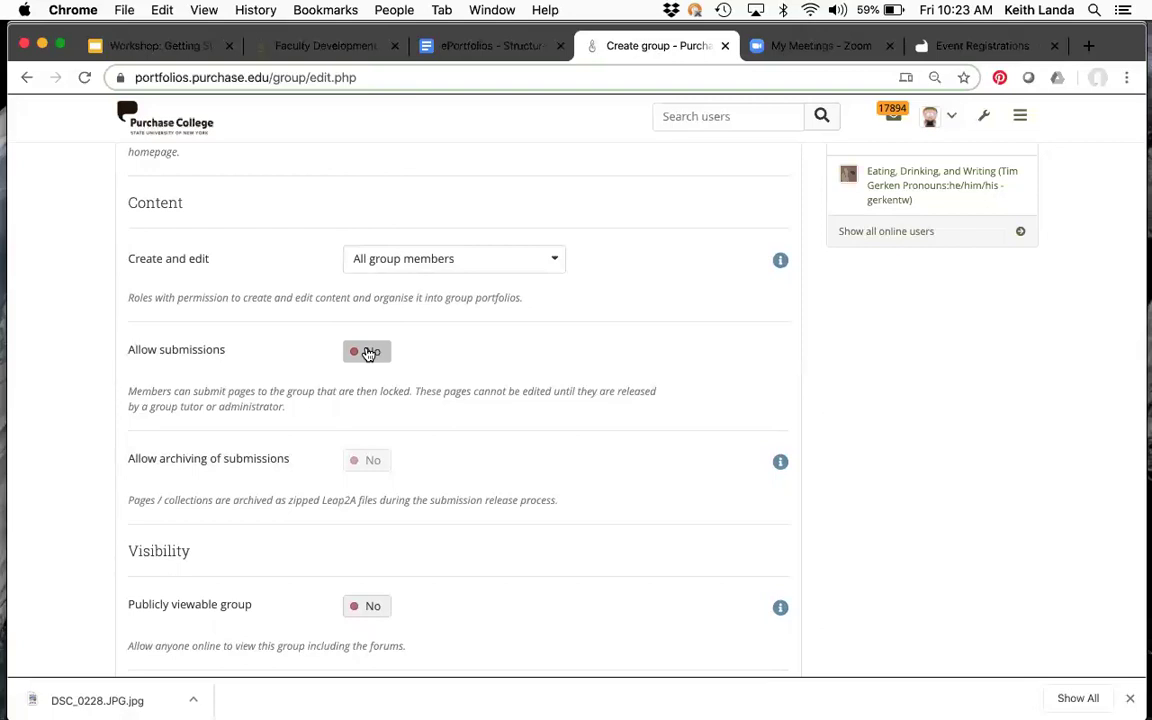
# Go through the remaining visibility and notification settings and save the March 2020 workshop group
pyautogui.scroll(-3, 470, 363)
pyautogui.scroll(-5, 470, 363)
pyautogui.scroll(-1, 470, 364)
pyautogui.scroll(1, 470, 364)
pyautogui.scroll(-2, 470, 364)
pyautogui.scroll(-8, 470, 364)
pyautogui.scroll(-7, 470, 364)
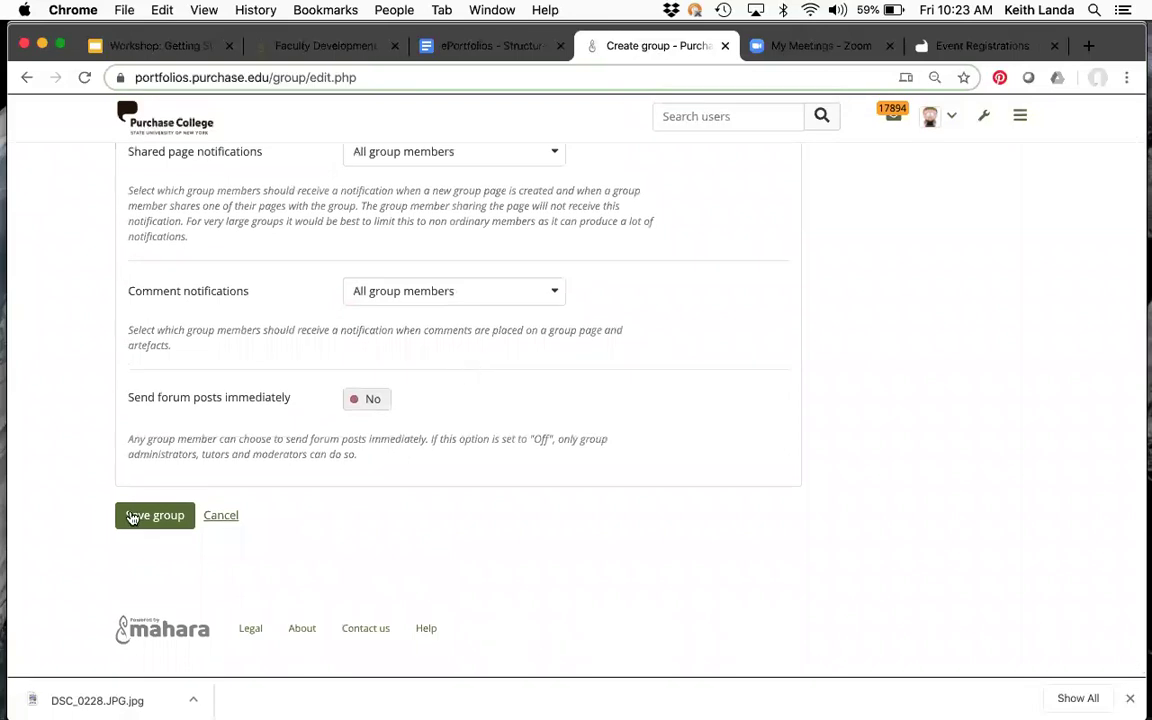
pyautogui.click(136, 516)
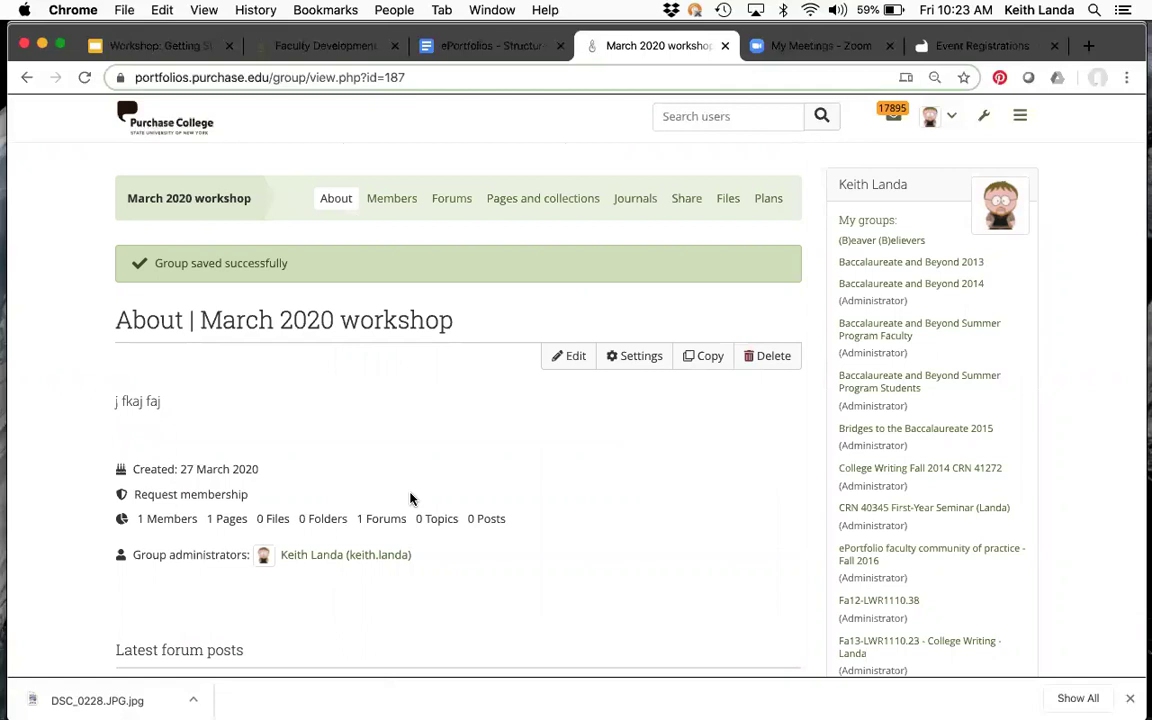
# Open the multiple-invitation form for the March 2020 workshop group's members and search the potential members by a person's first name
pyautogui.click(390, 201)
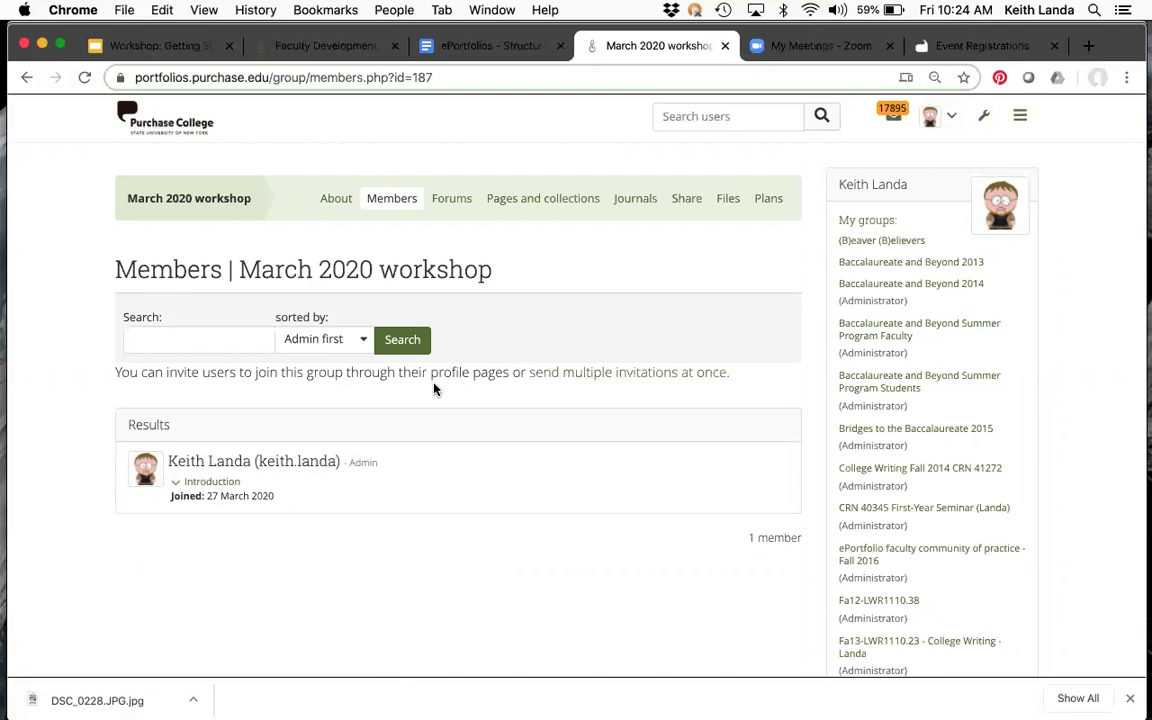
pyautogui.click(581, 377)
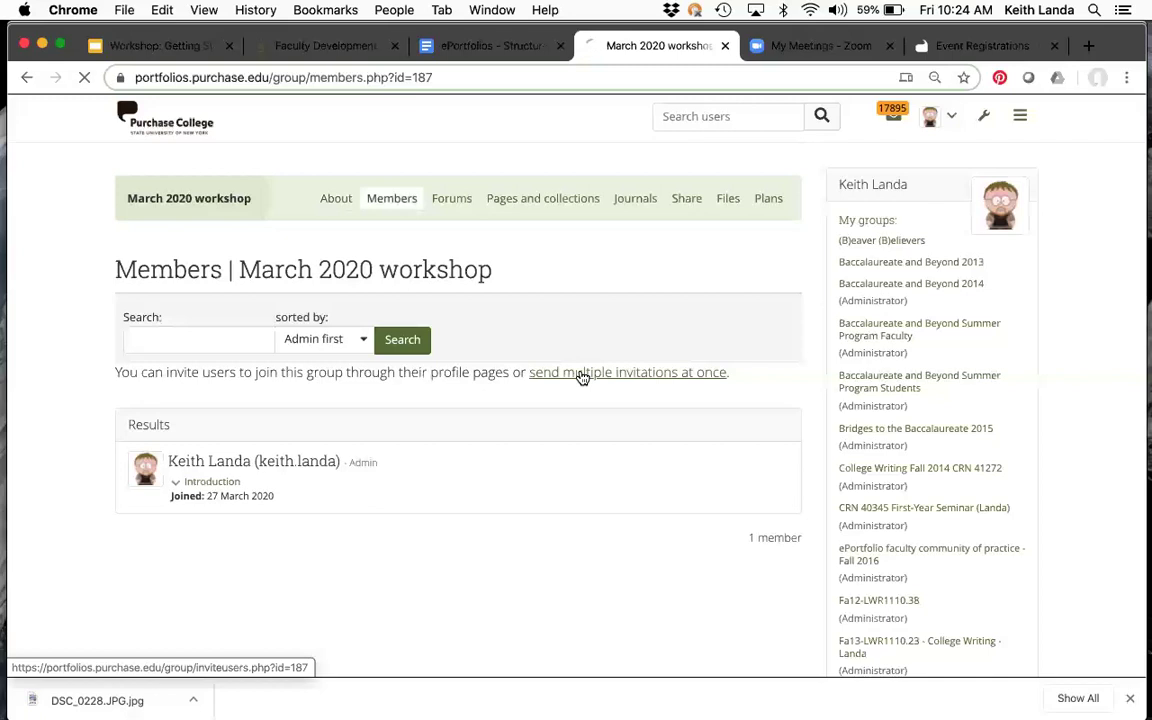
pyautogui.click(221, 371)
pyautogui.write('julia')
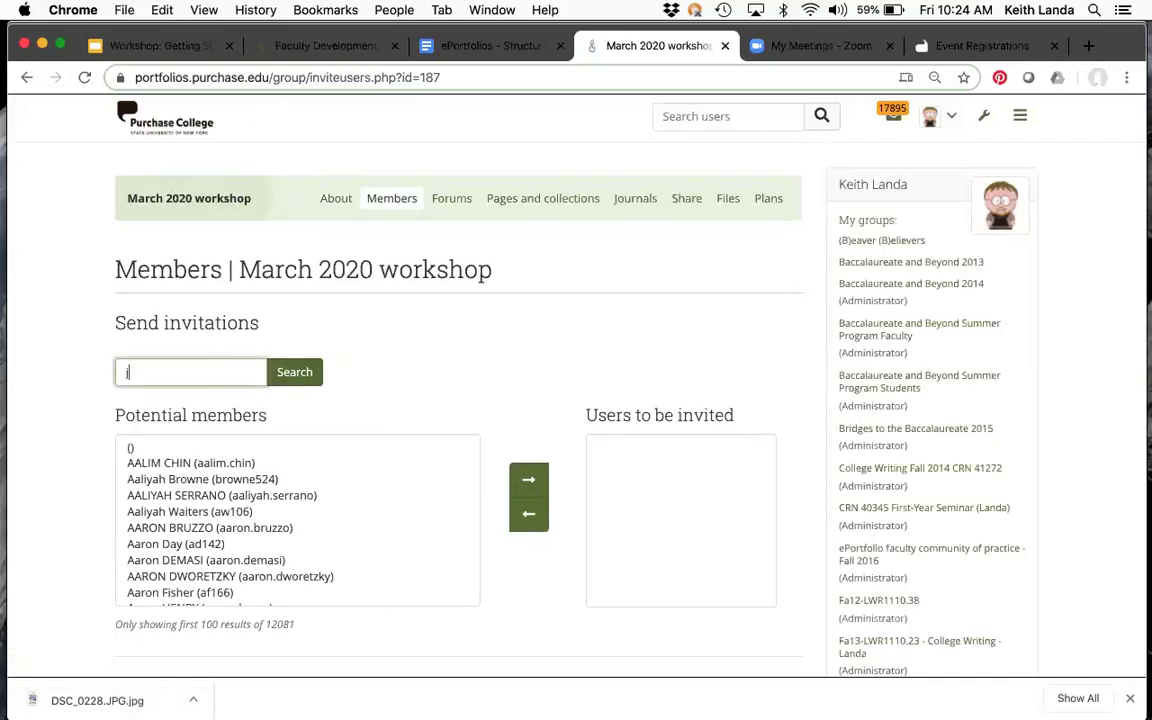
pyautogui.press('BackSpace')
pyautogui.press('BackSpace')
pyautogui.write('ian')
pyautogui.click(298, 373)
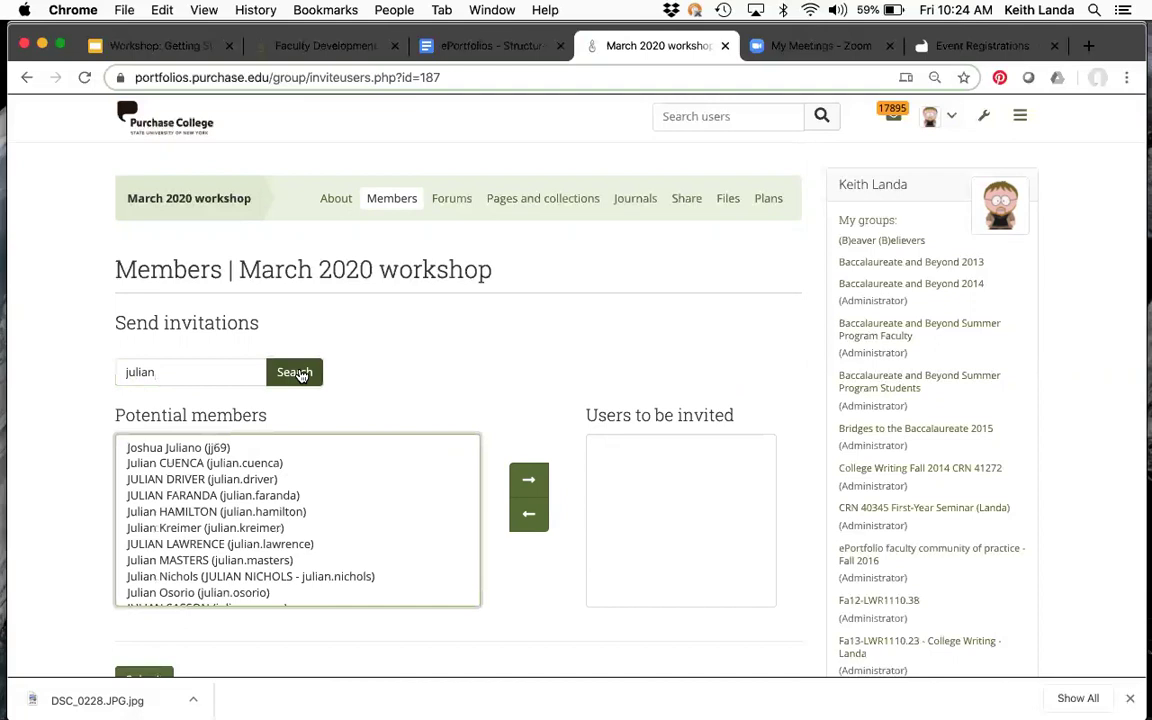
# Add the intended person from the search results to the users to be invited and submit the group invitation
pyautogui.scroll(-5, 370, 491)
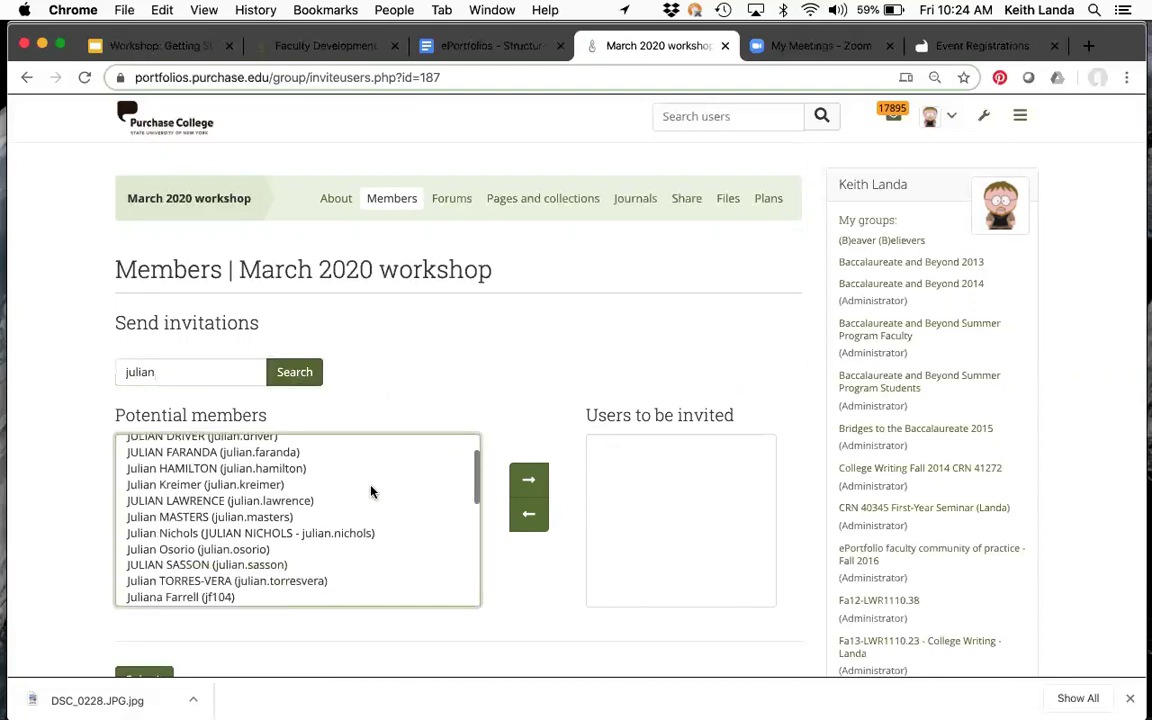
pyautogui.scroll(-5, 370, 491)
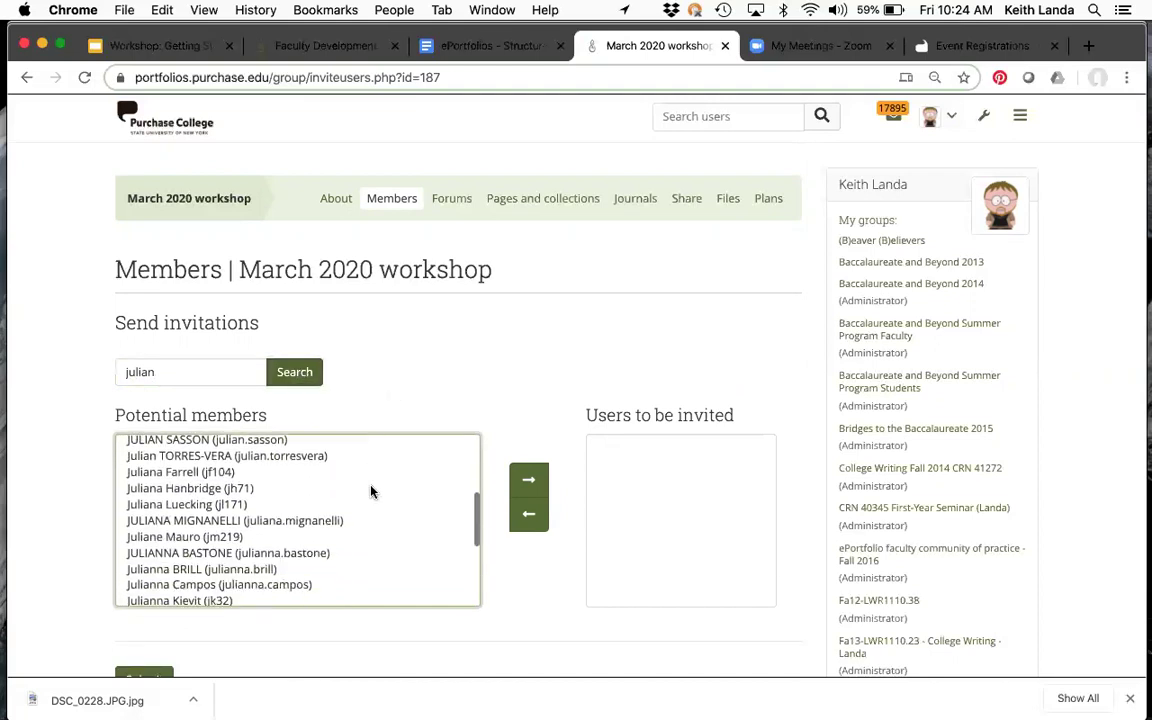
pyautogui.scroll(5, 370, 491)
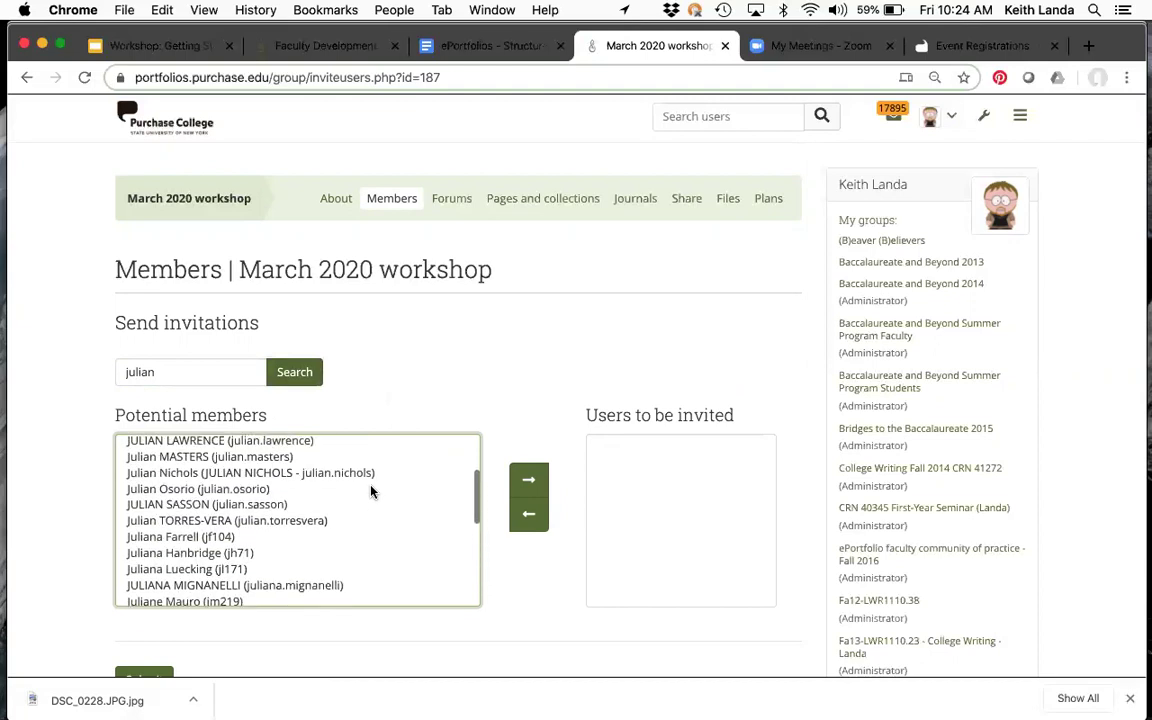
pyautogui.scroll(1, 370, 491)
pyautogui.scroll(1, 370, 491)
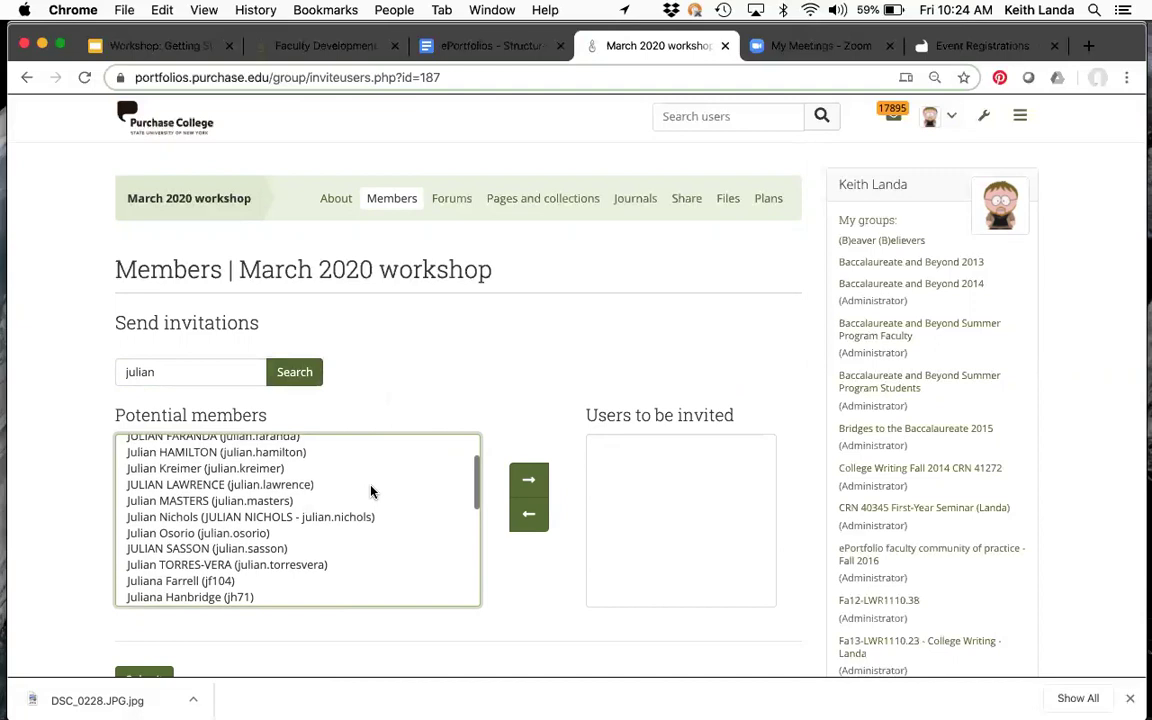
pyautogui.click(180, 468)
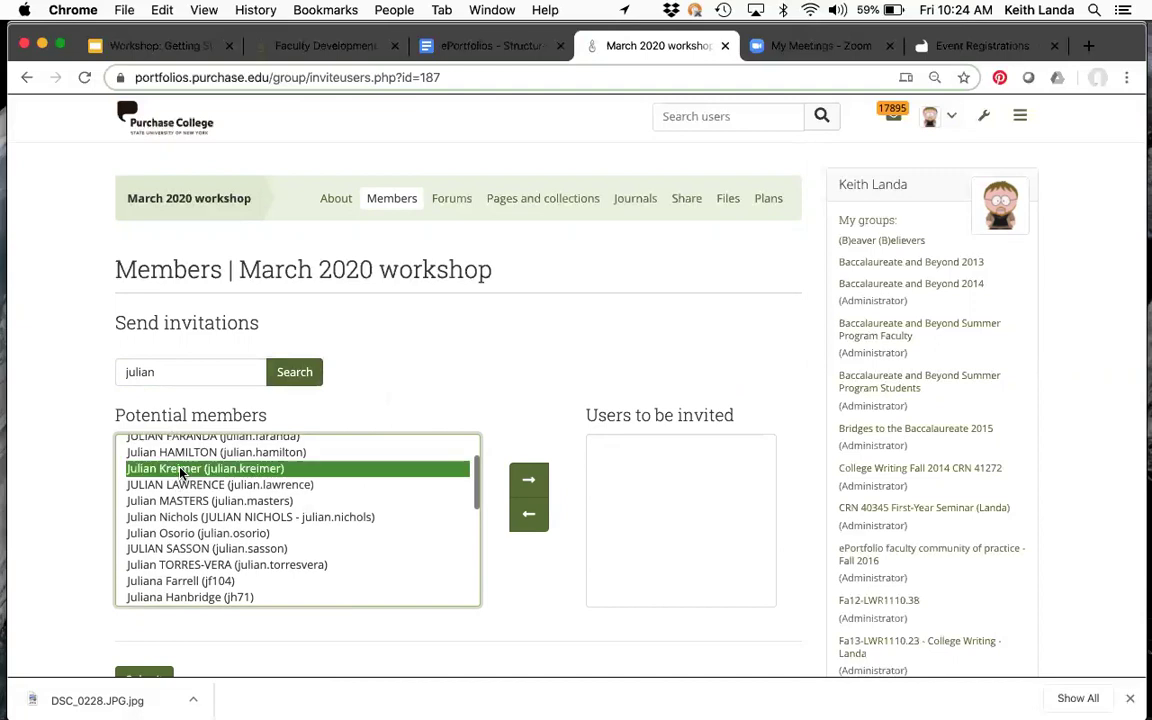
pyautogui.click(528, 479)
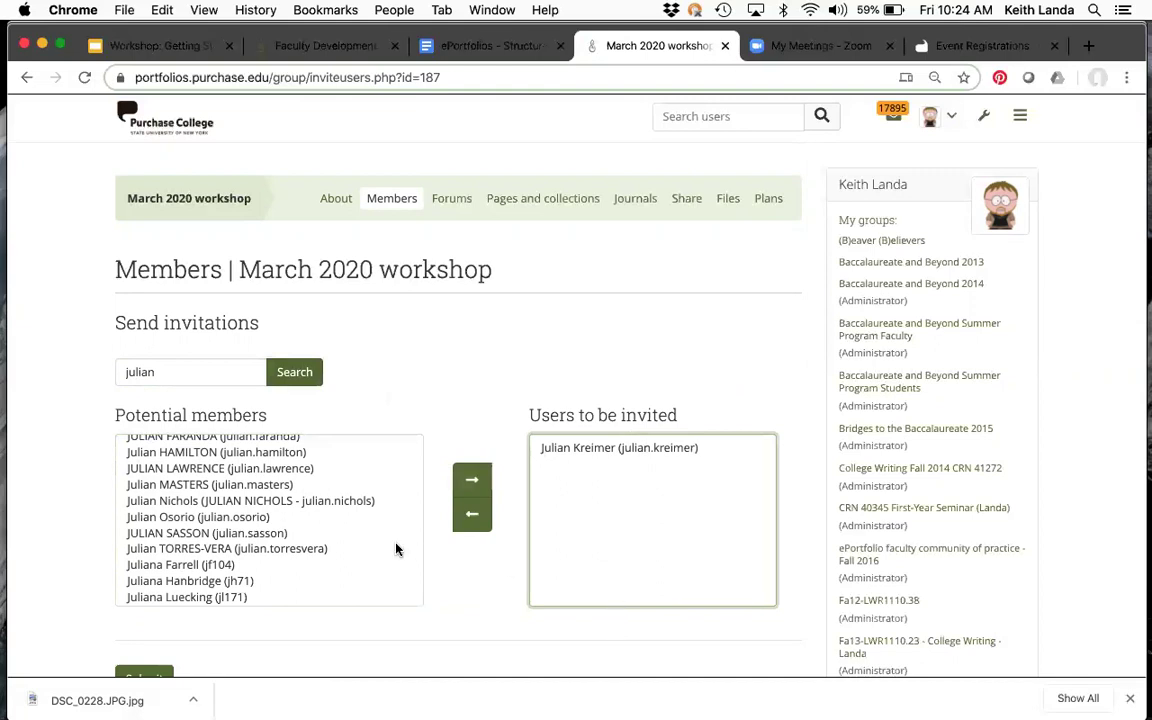
pyautogui.scroll(-3, 368, 553)
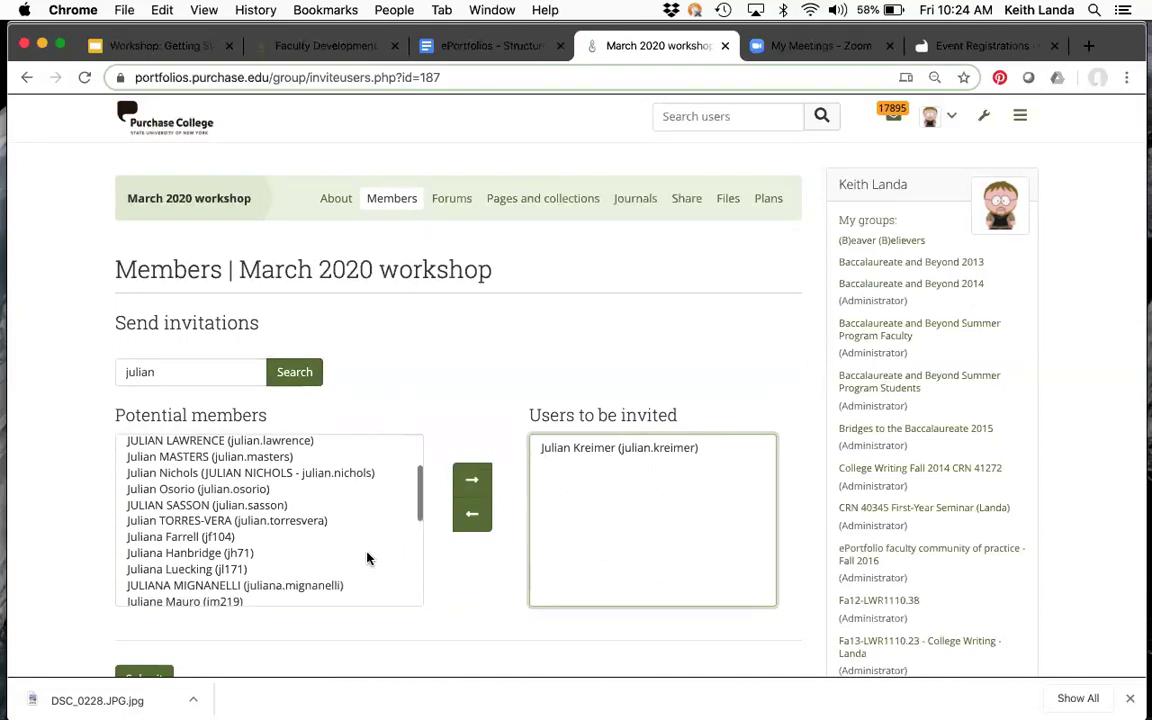
pyautogui.scroll(-1, 83, 577)
pyautogui.click(140, 632)
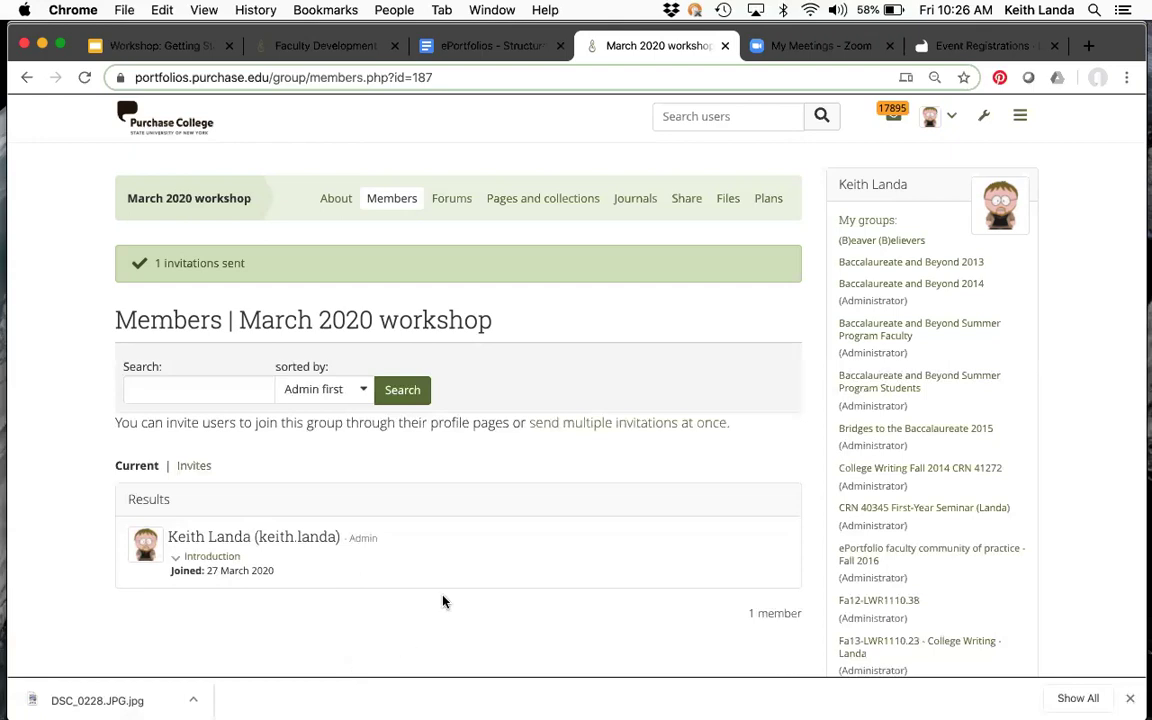
pyautogui.scroll(1, 445, 601)
# Log in to Moodle at moodle.purchase.edu in a new browser tab with the prefilled account and open the Sandbox 5 course
pyautogui.press('super+t')
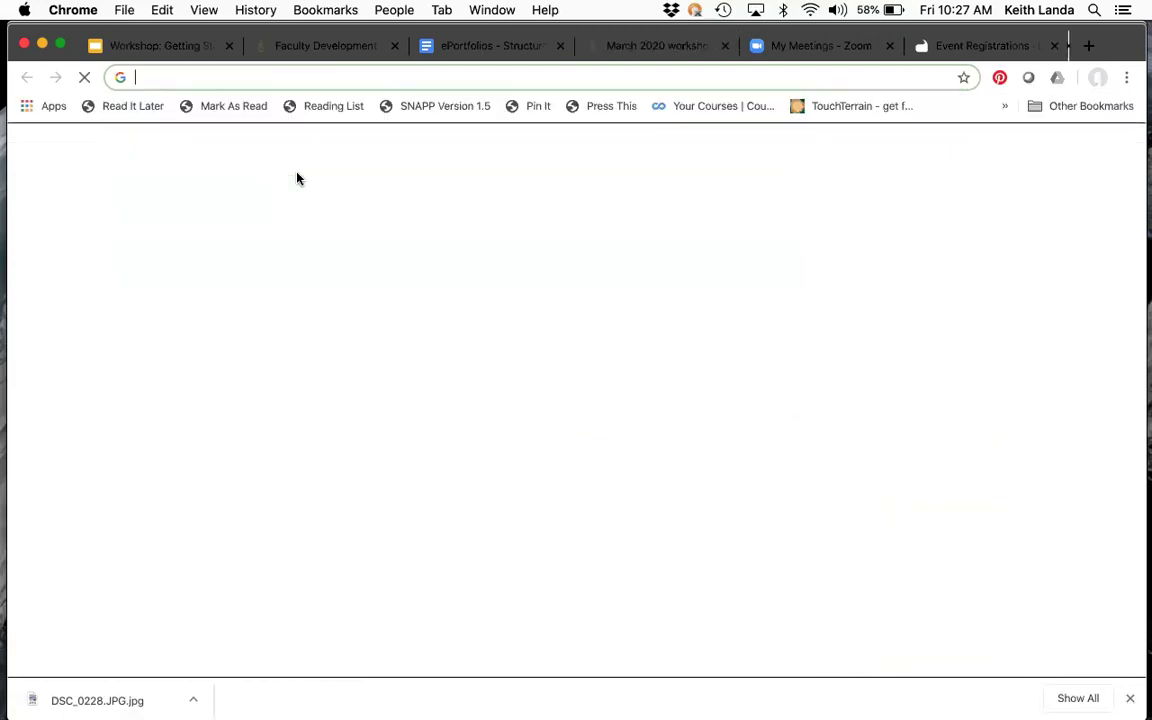
pyautogui.write('moodle.purchase.edu')
pyautogui.press('Return')
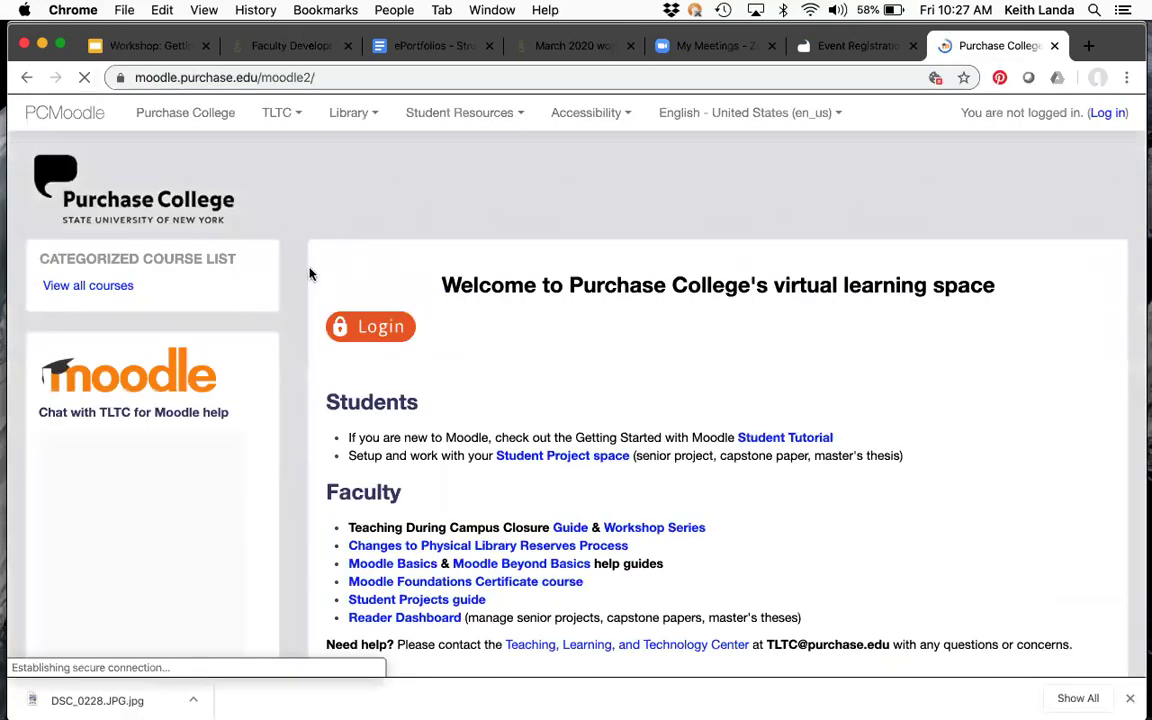
pyautogui.click(360, 334)
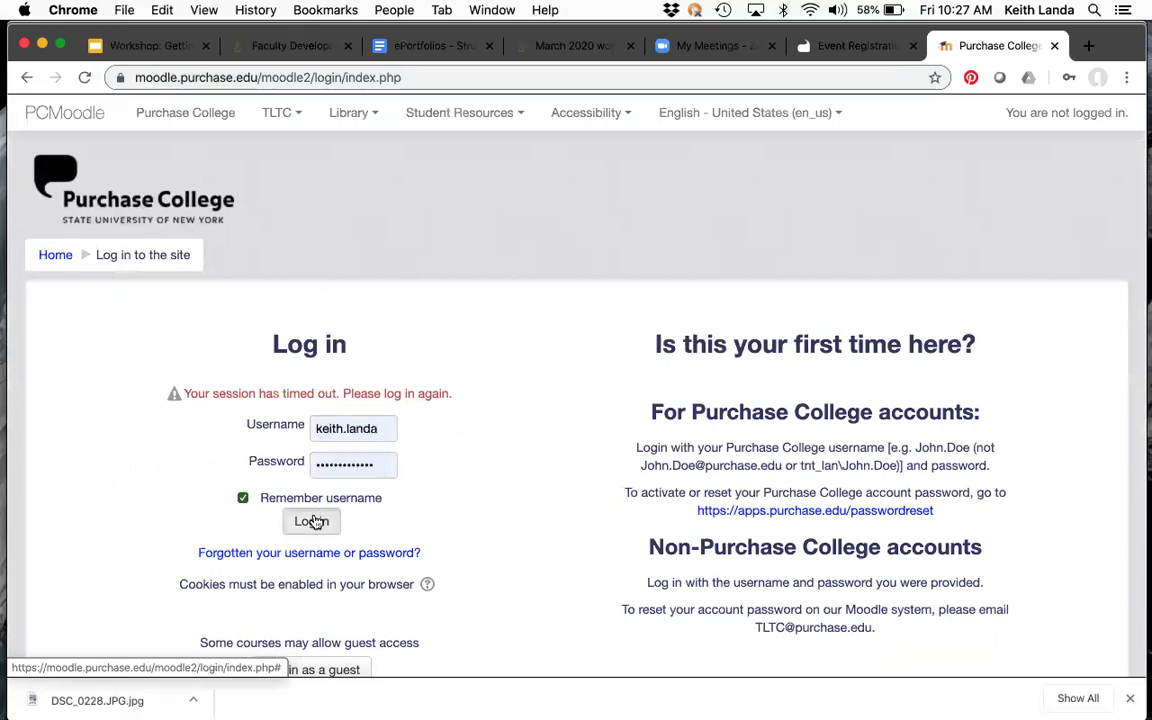
pyautogui.click(314, 520)
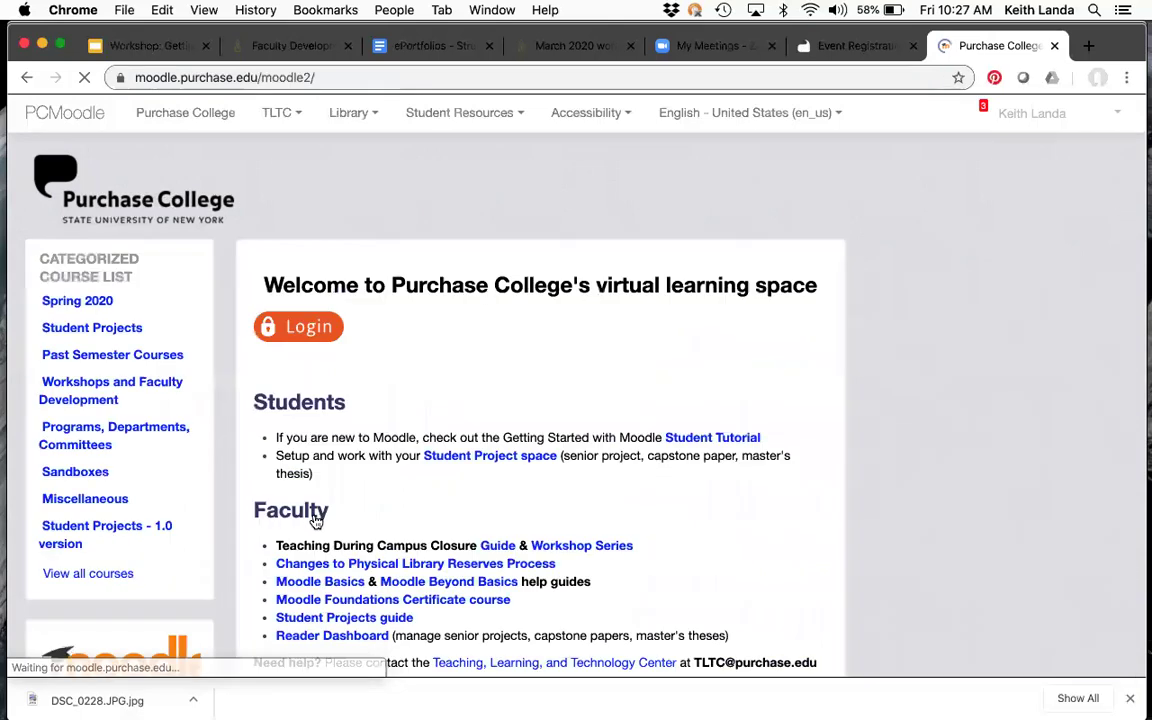
pyautogui.click(120, 472)
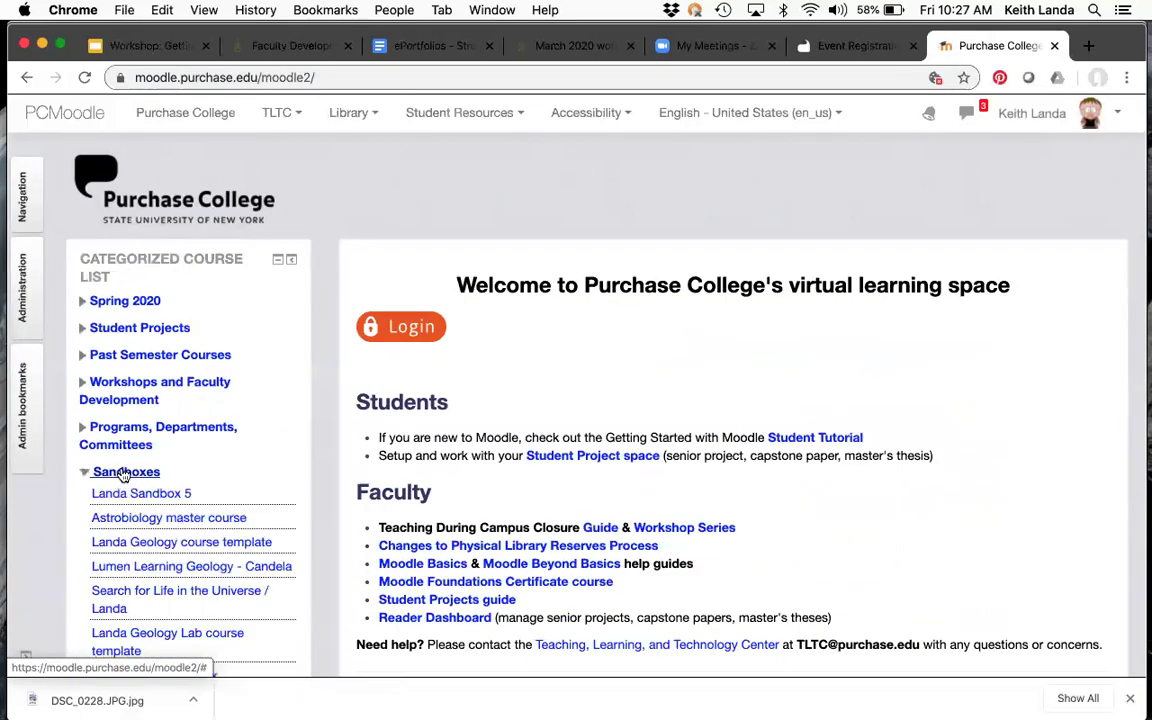
pyautogui.click(147, 493)
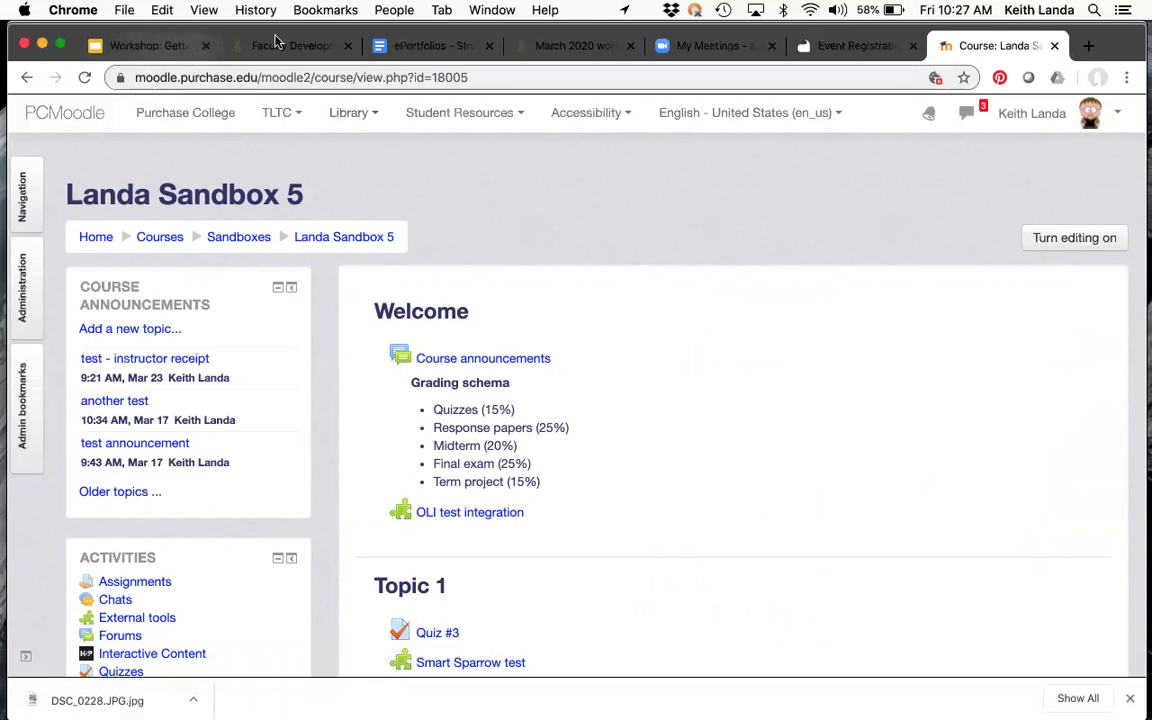
# Switch back to the Mahara portfolio site and view the March 2020 Workshop page from the pages shared by the account
pyautogui.click(566, 46)
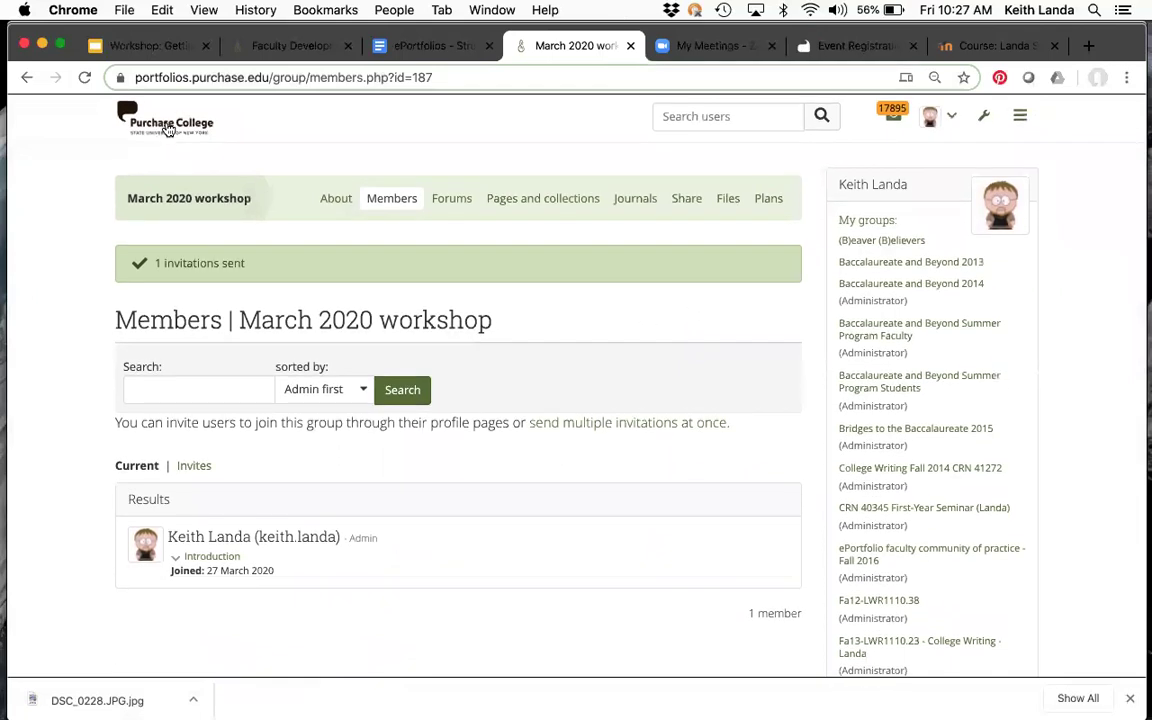
pyautogui.click(170, 135)
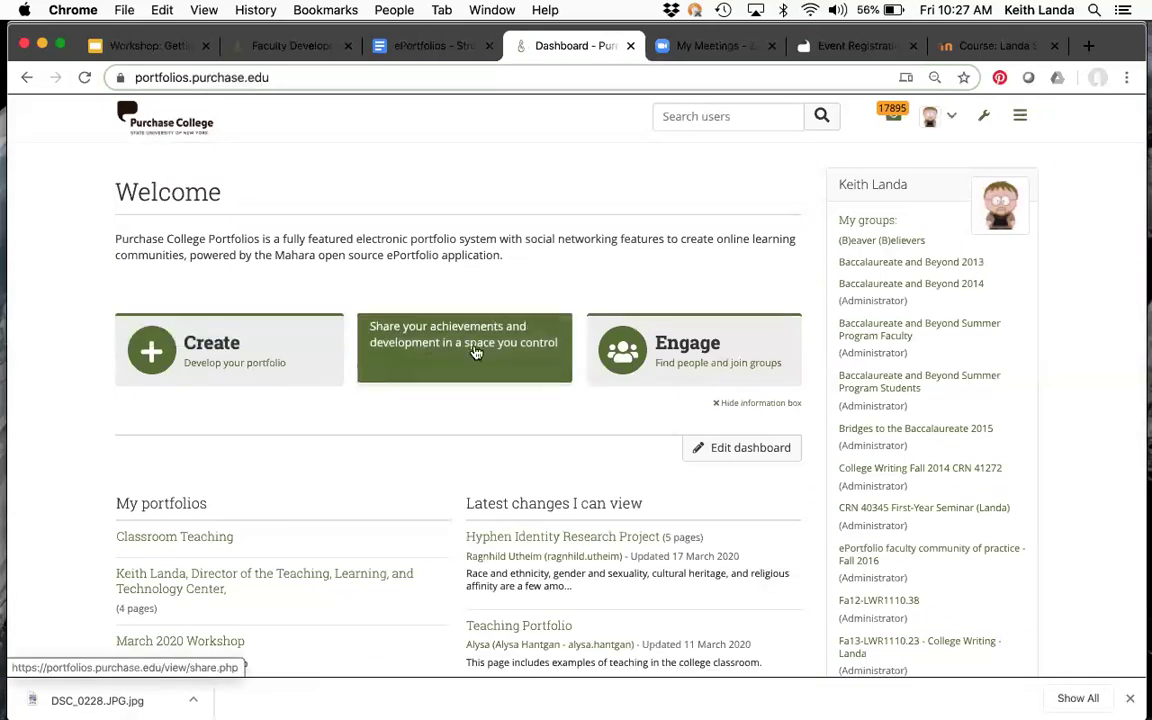
pyautogui.click(476, 350)
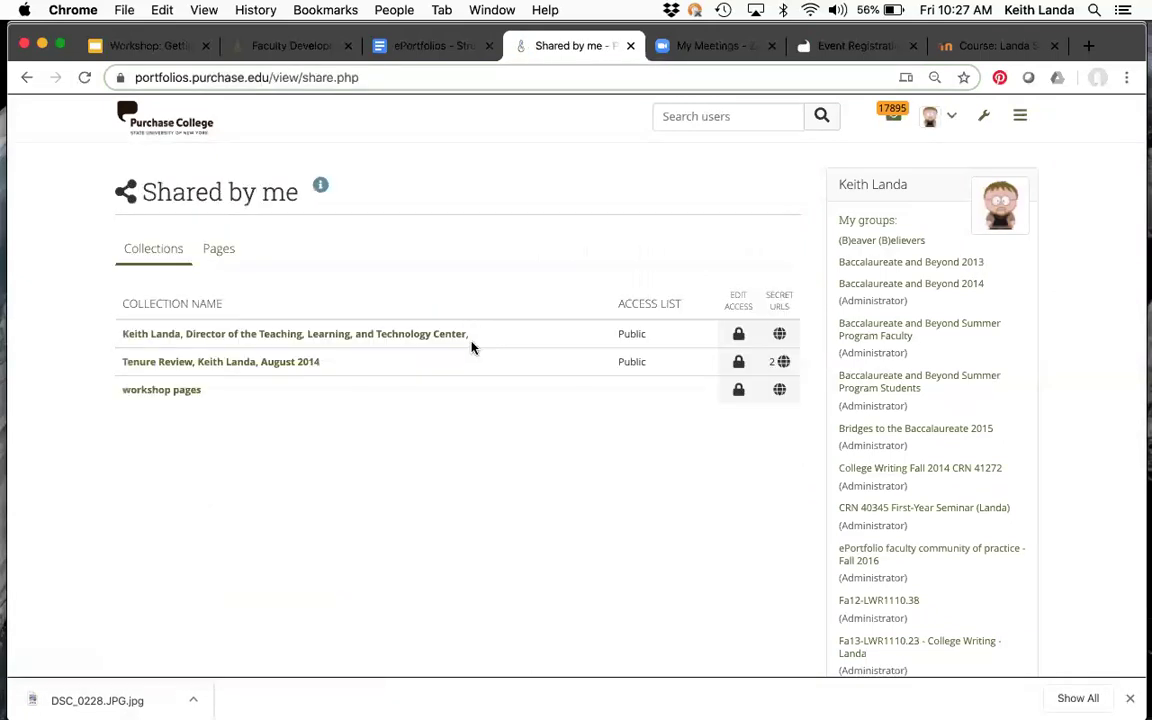
pyautogui.click(224, 251)
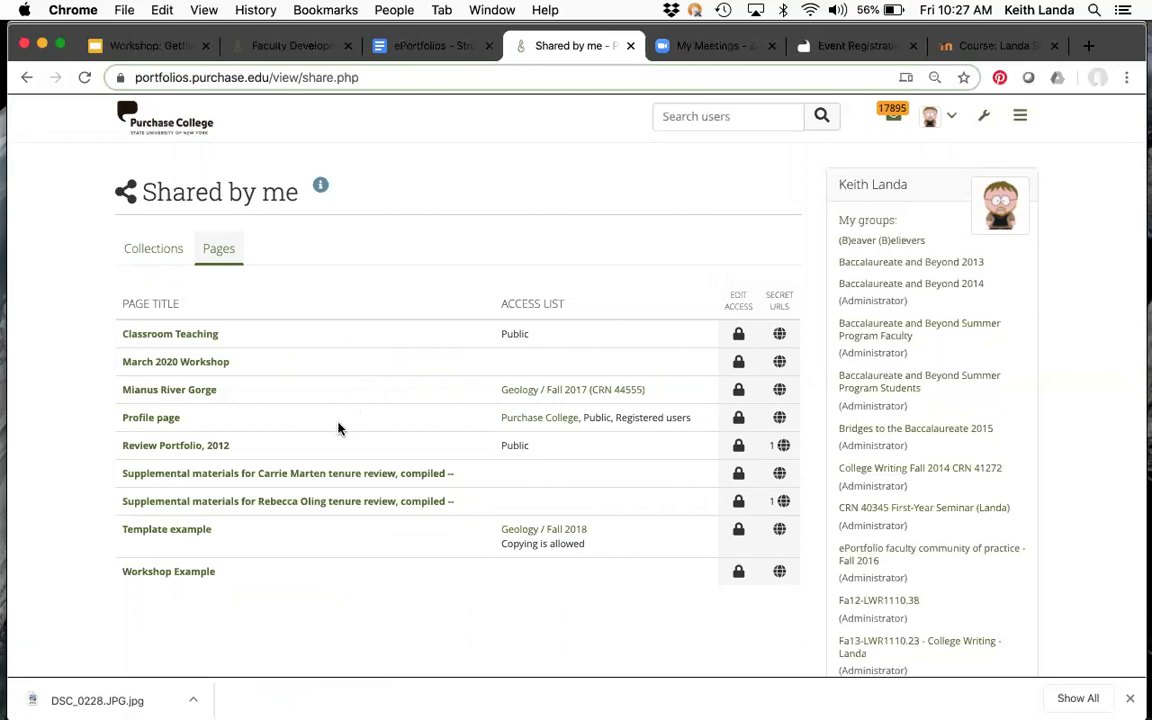
pyautogui.click(215, 364)
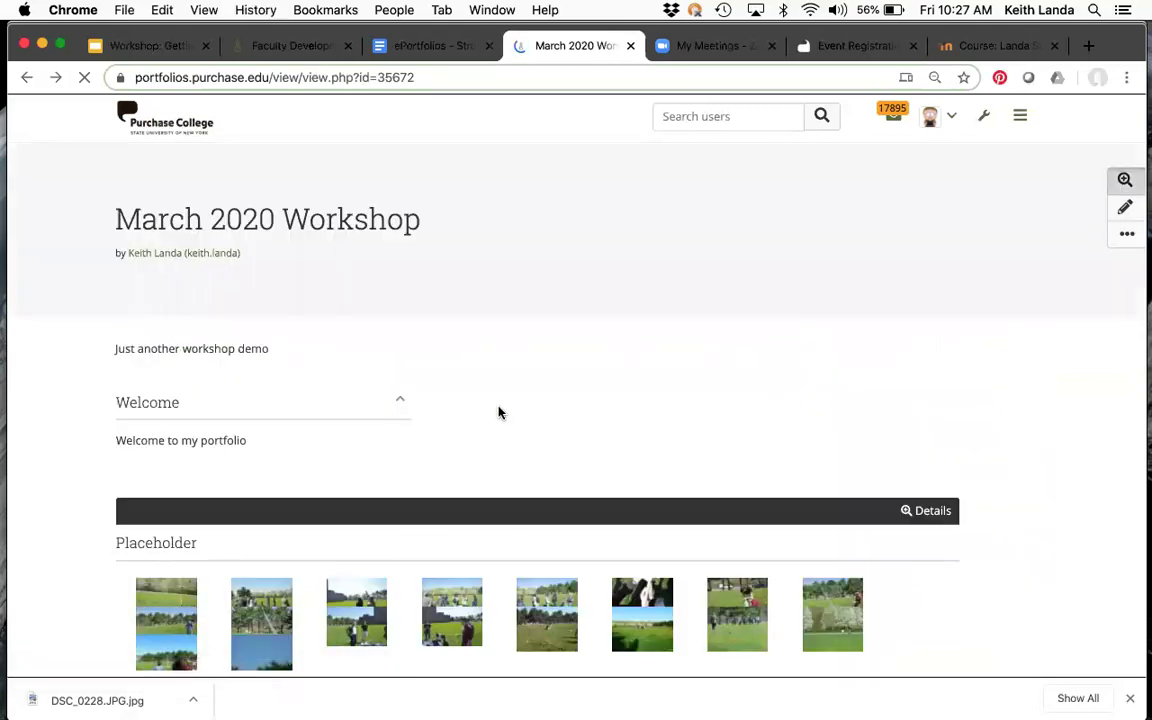
pyautogui.press('super+bracketleft')
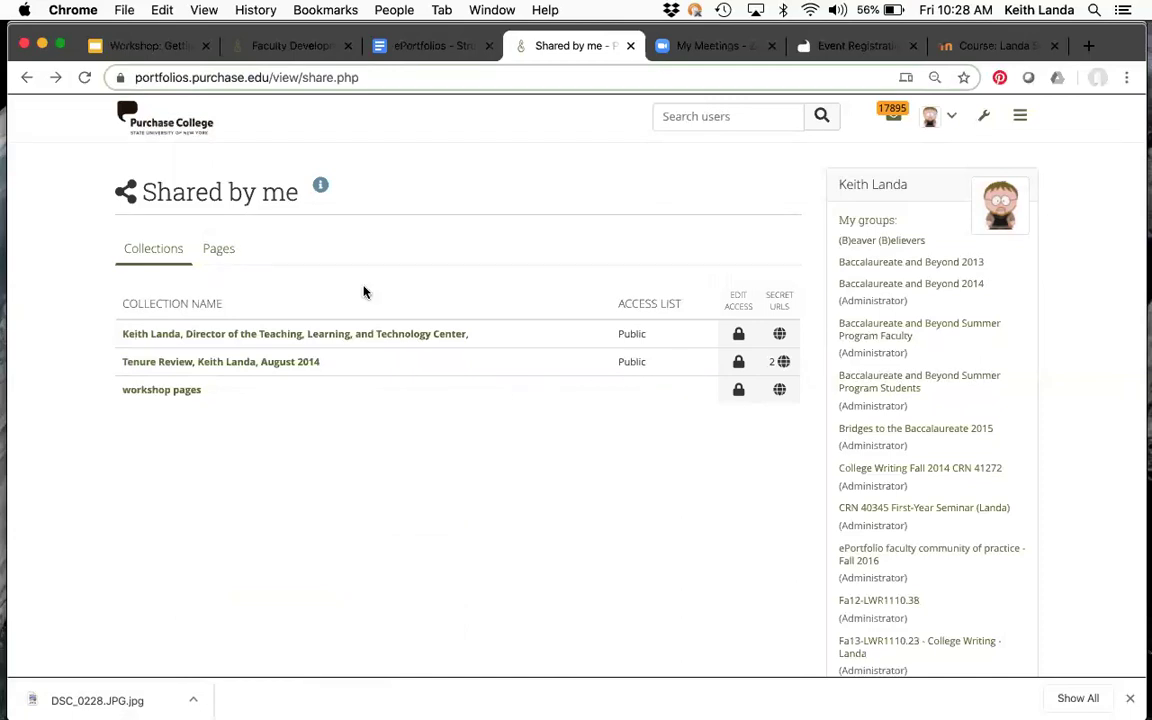
# Open the access settings of the March 2020 Workshop page and set up sharing with an individual user
pyautogui.click(221, 250)
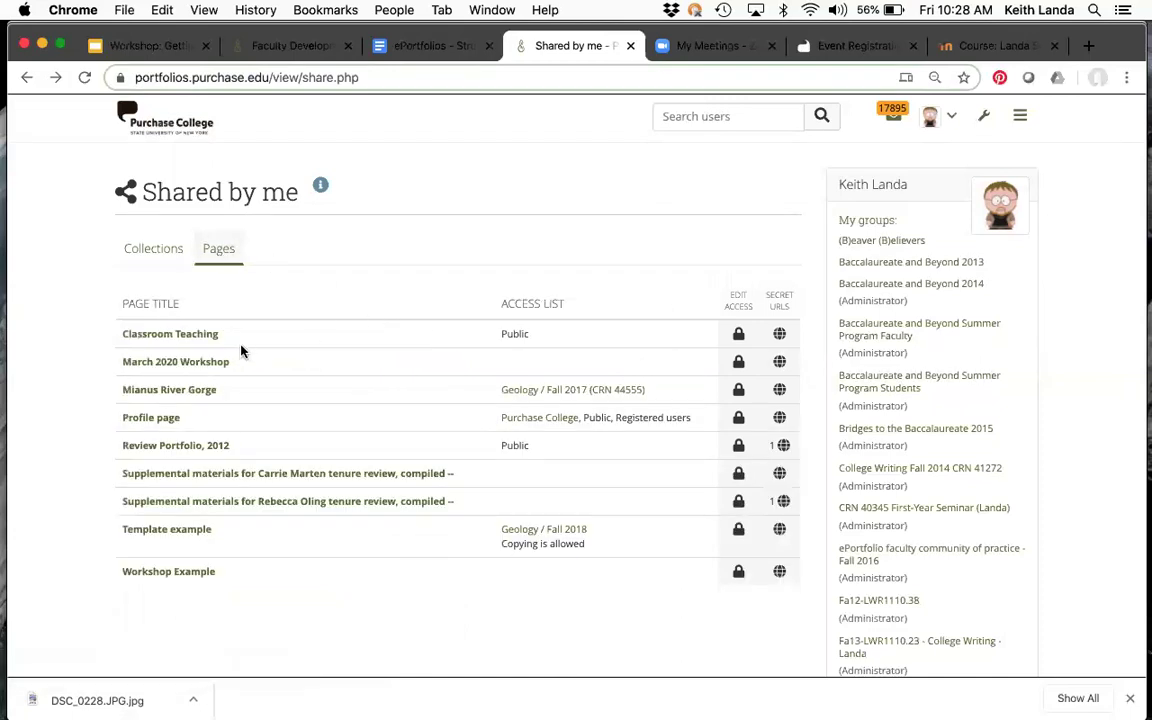
pyautogui.click(739, 363)
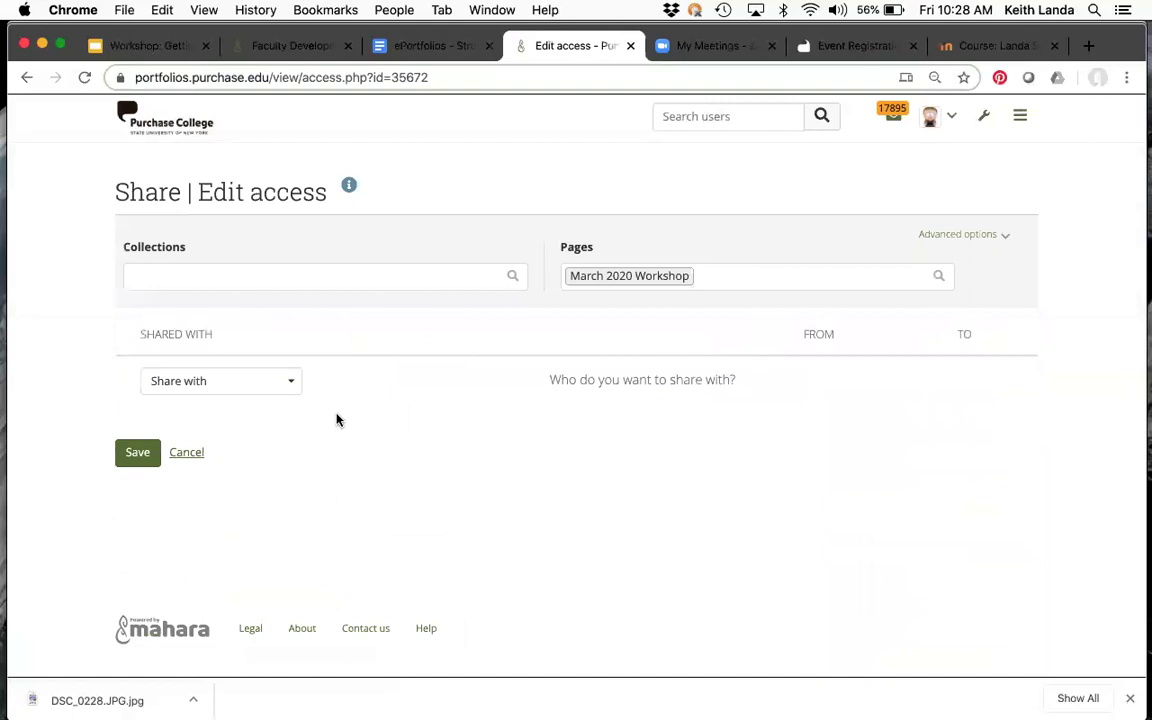
pyautogui.click(293, 385)
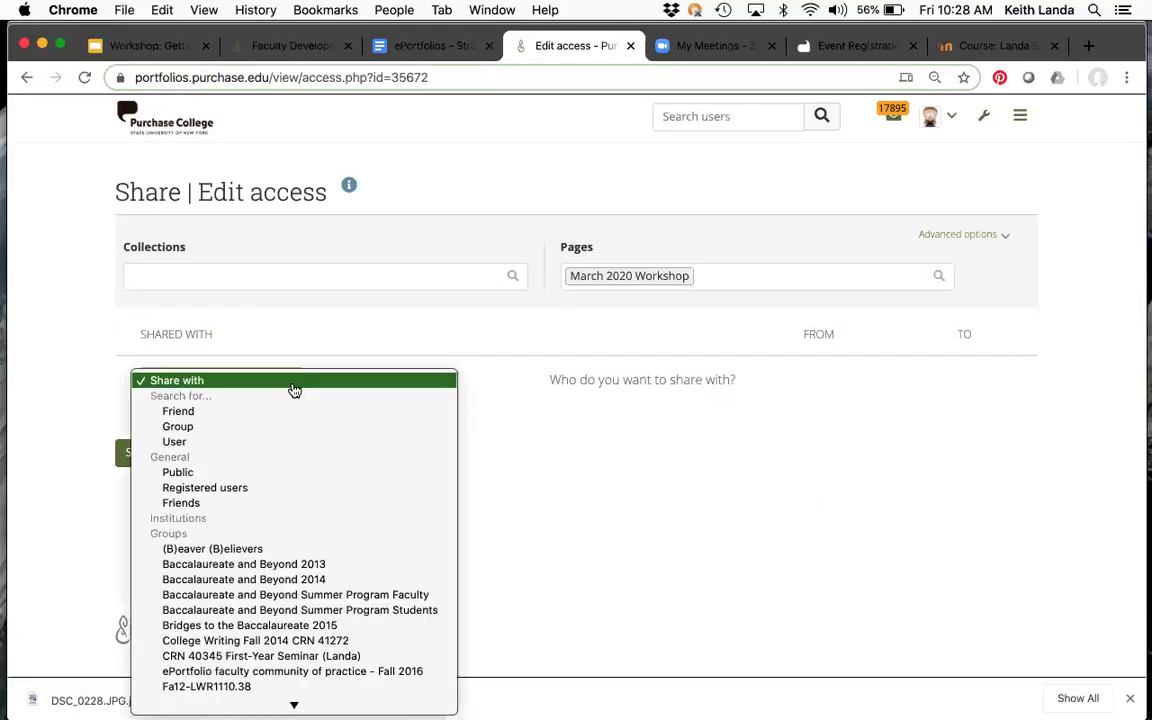
pyautogui.click(247, 442)
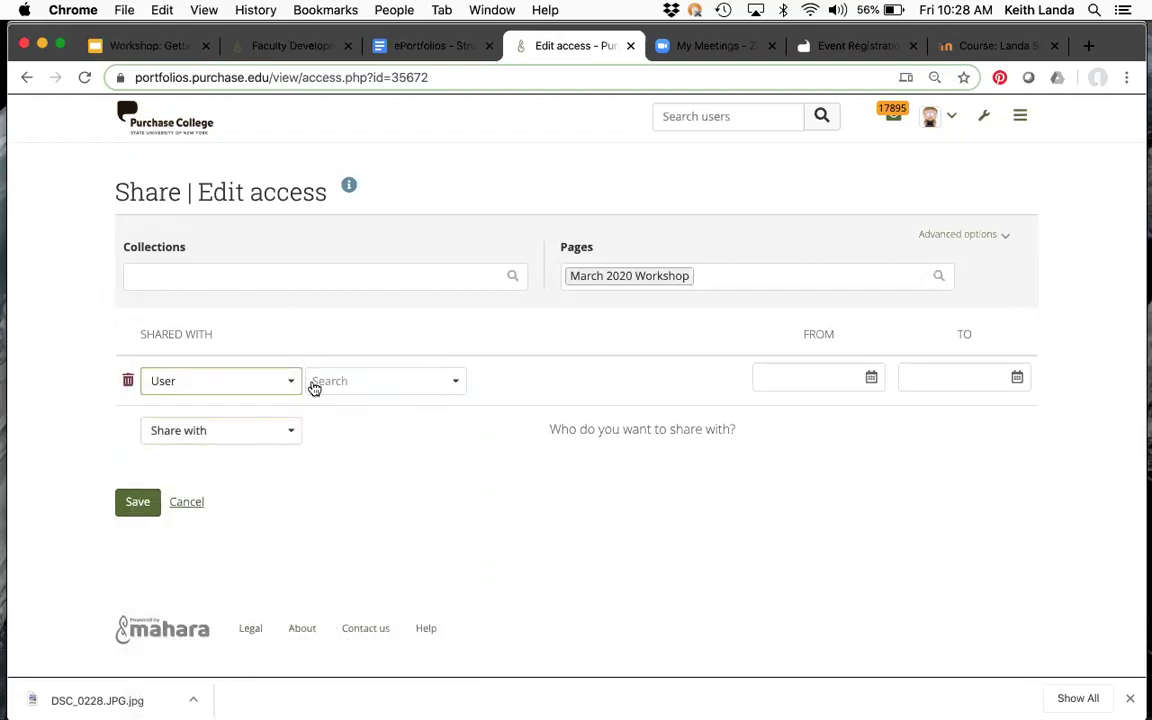
pyautogui.click(234, 383)
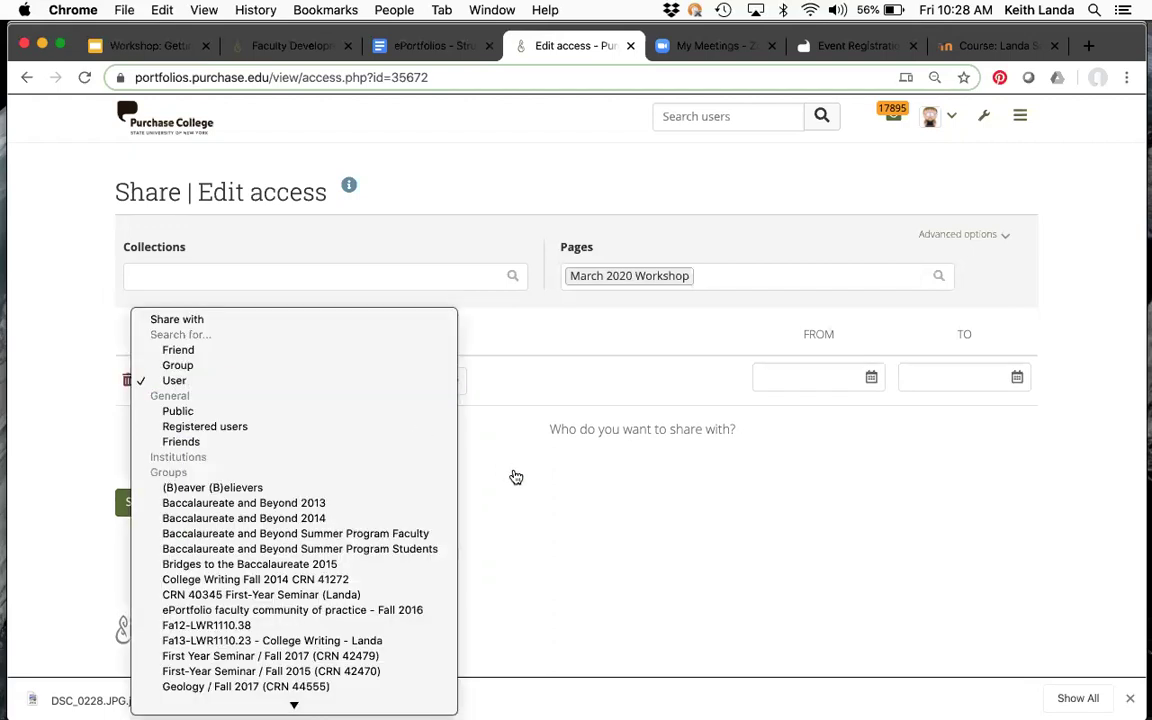
pyautogui.click(675, 408)
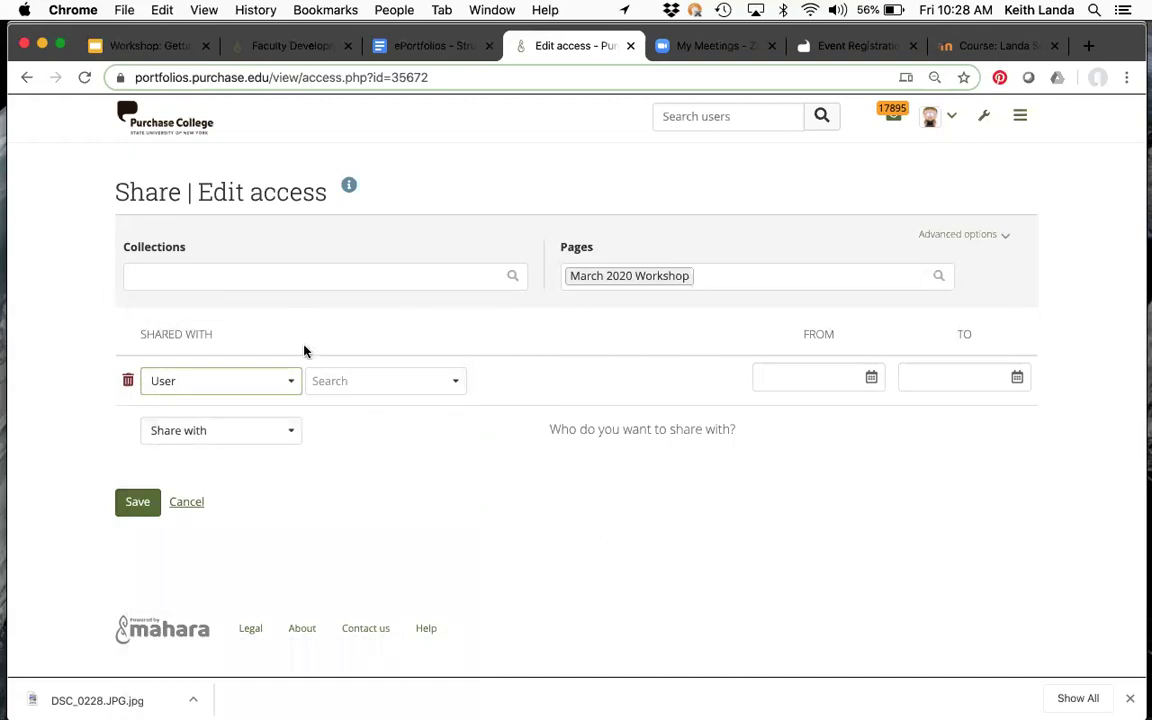
# Find the recipient by surname, share the page with them without a special role, and save the access rules
pyautogui.click(380, 381)
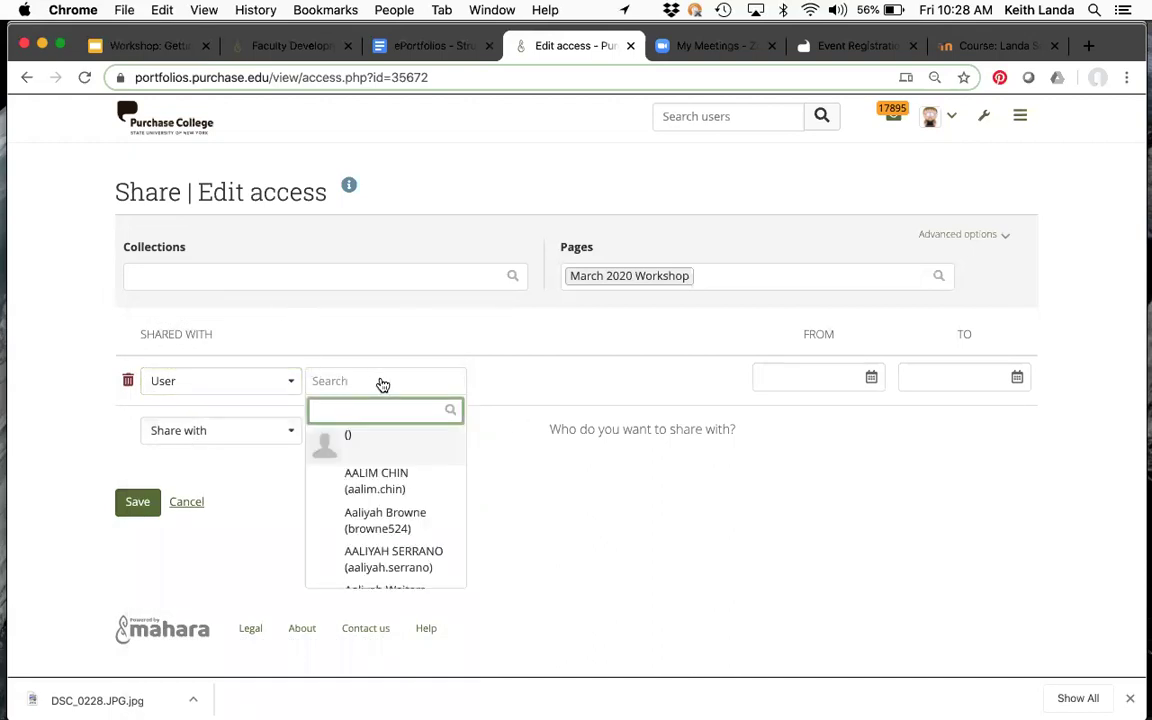
pyautogui.write('bollinger')
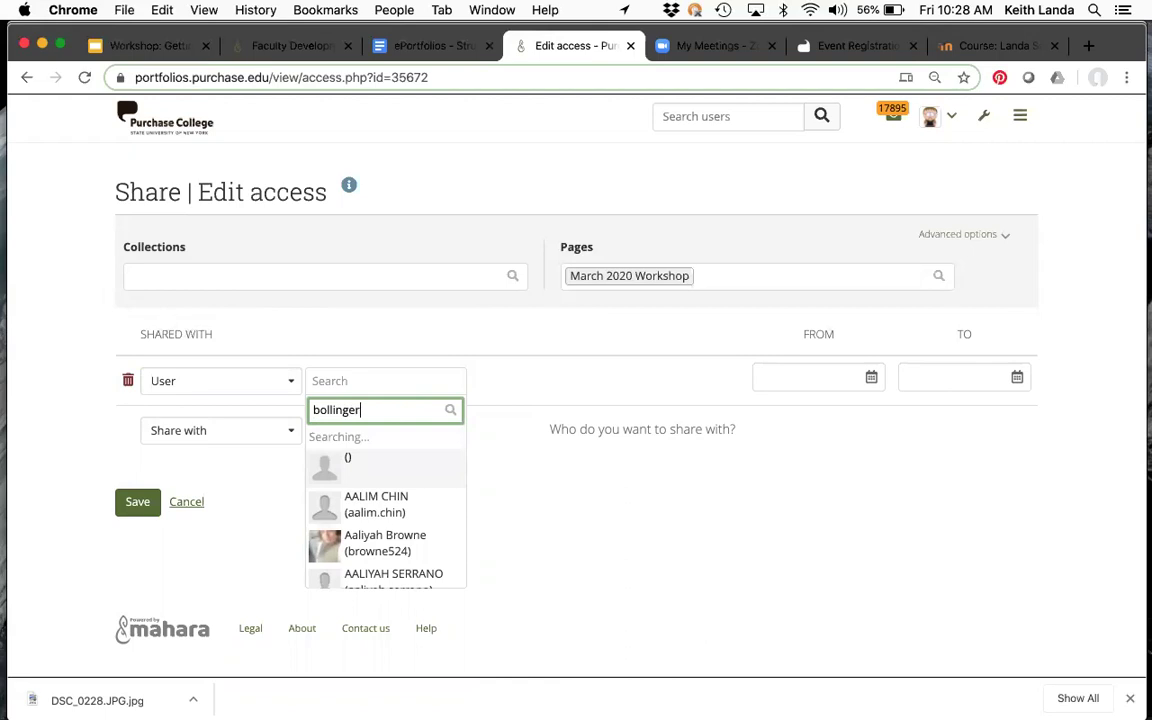
pyautogui.click(392, 438)
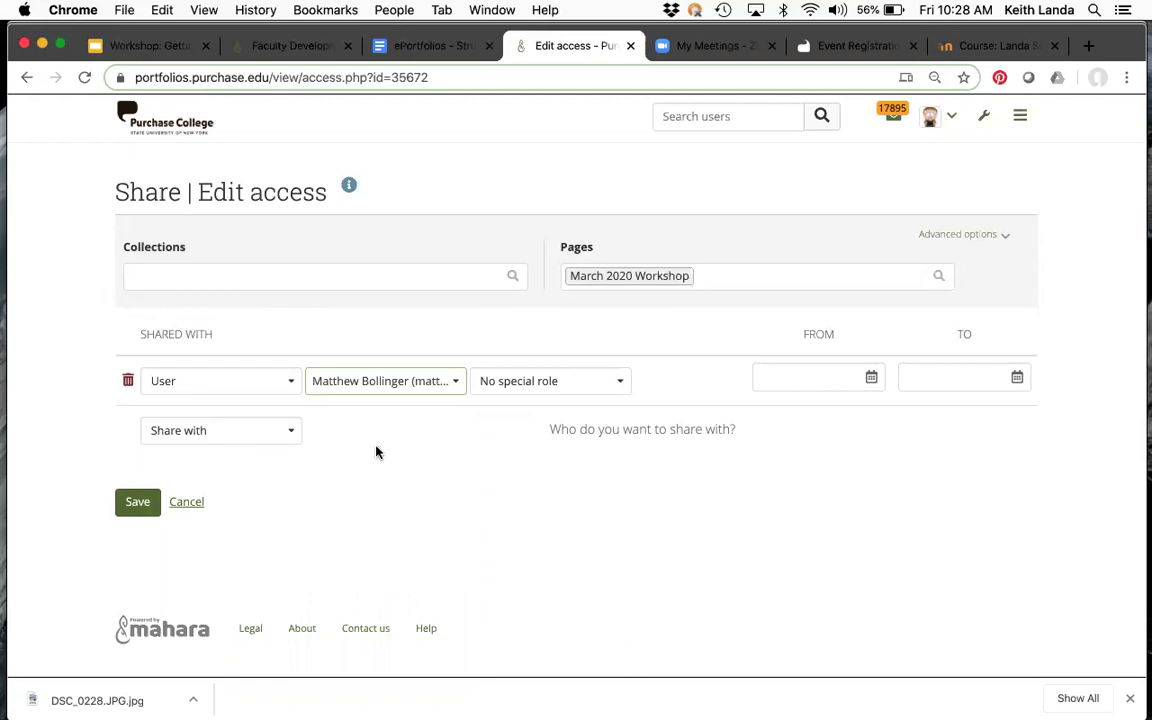
pyautogui.click(137, 502)
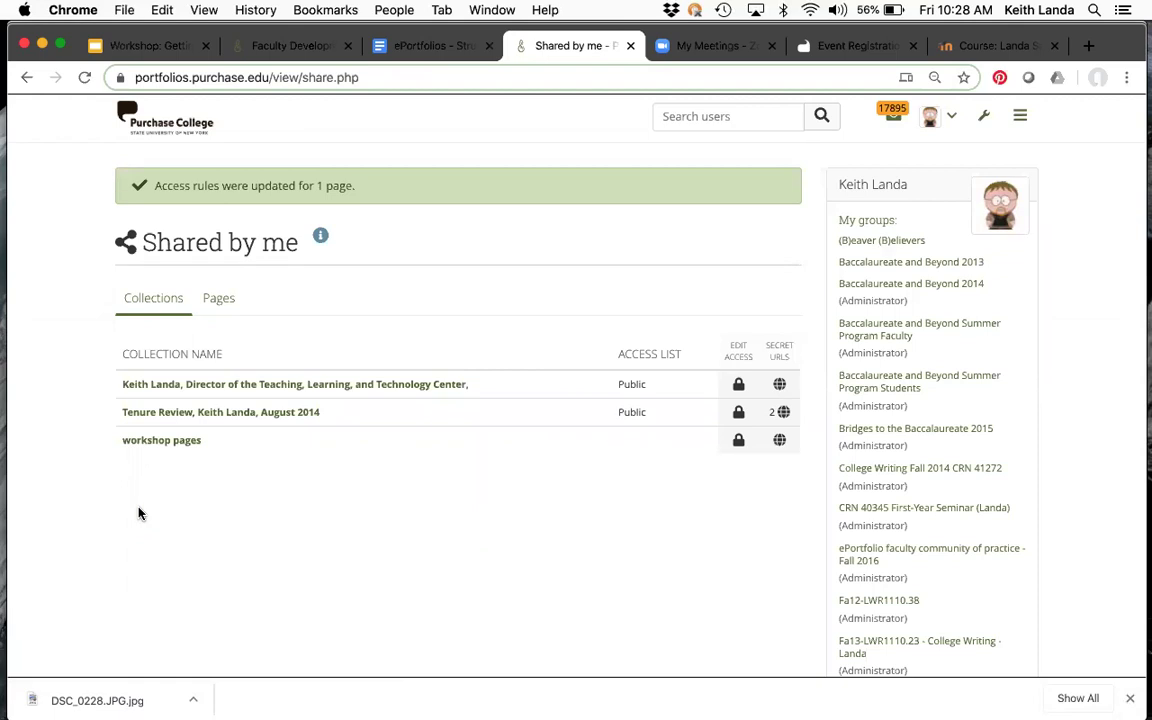
# View the pages shared with the account and search them for "workshop"
pyautogui.click(1021, 117)
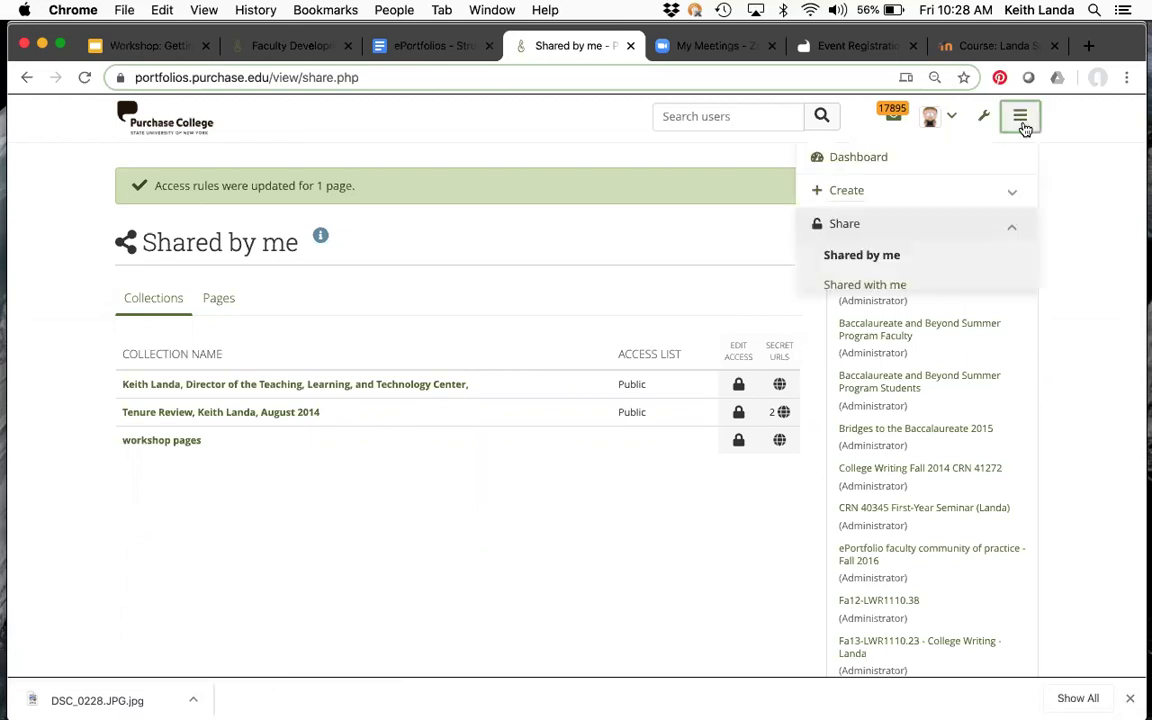
pyautogui.click(888, 288)
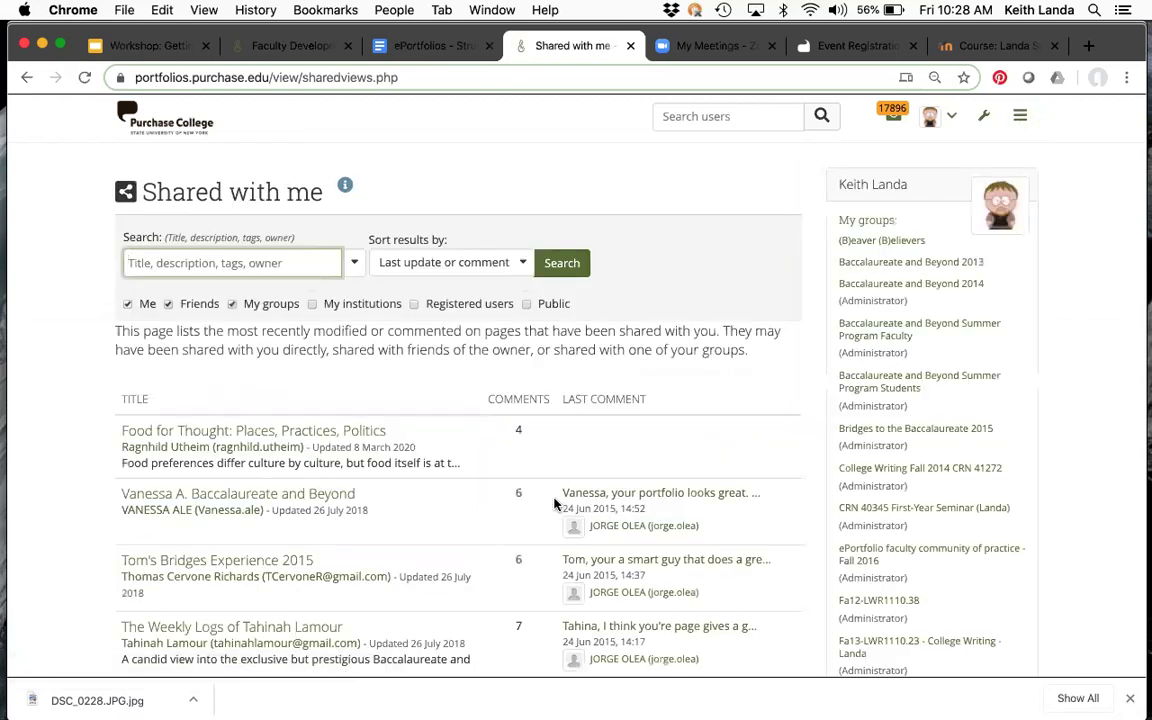
pyautogui.scroll(-5, 555, 503)
pyautogui.scroll(5, 555, 503)
pyautogui.write('workshop')
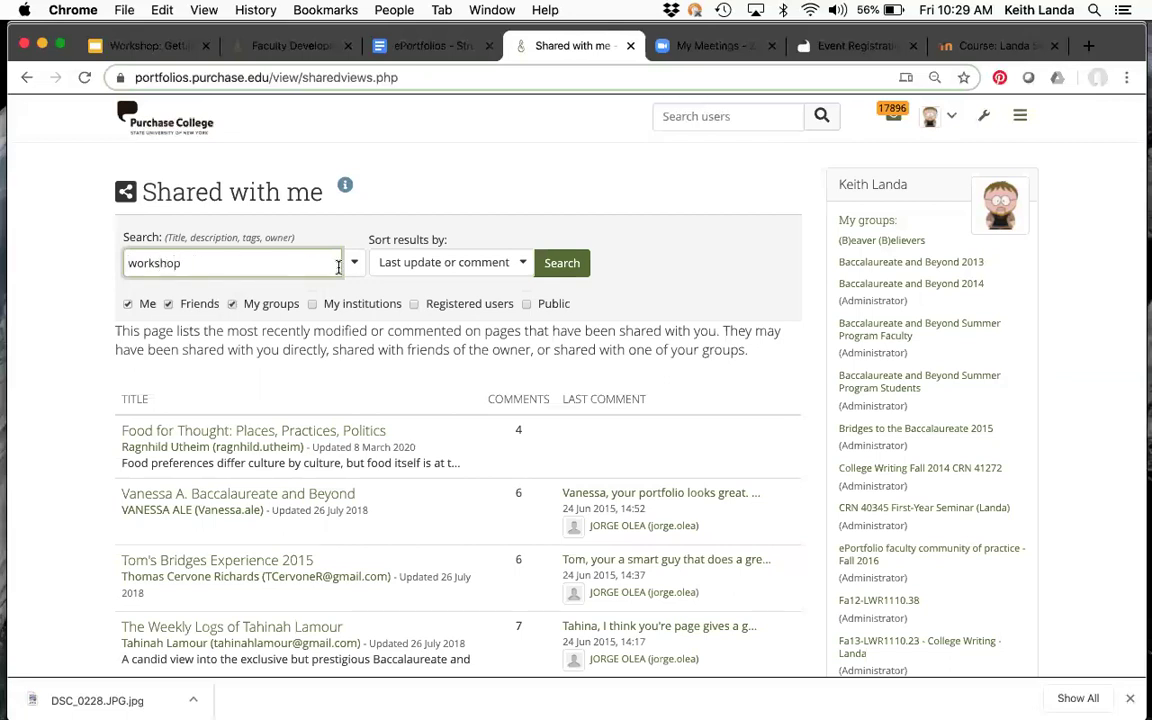
pyautogui.click(562, 268)
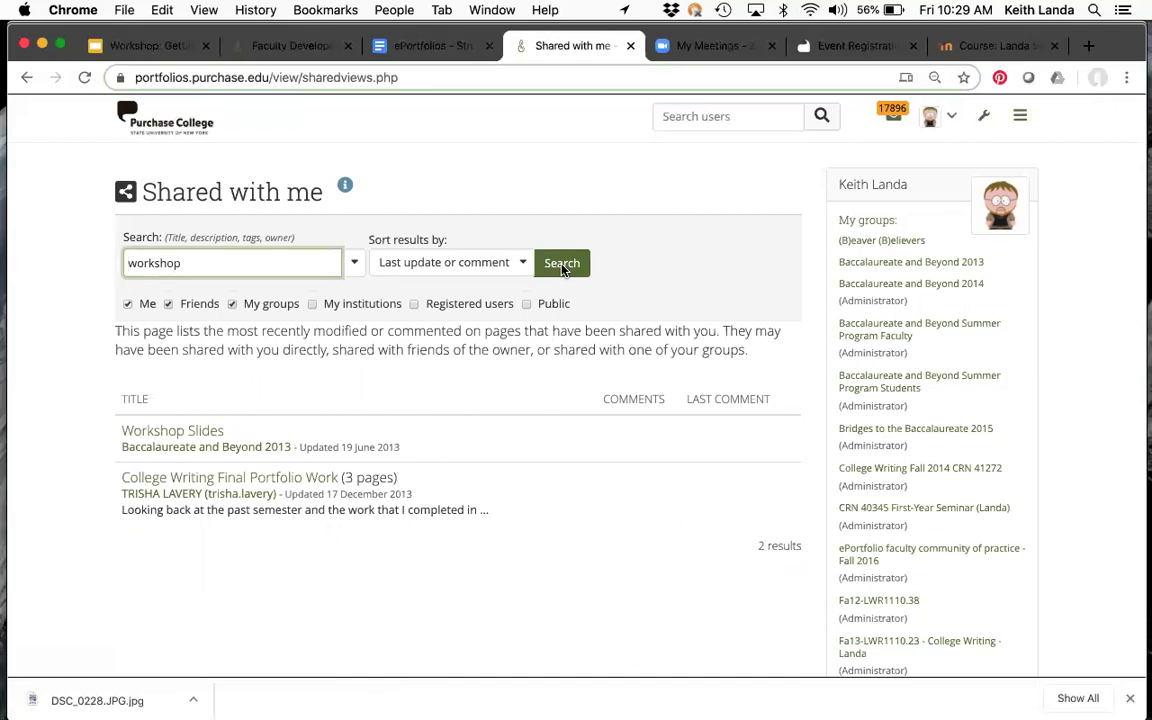
# Return to the list of pages shared by the account and generate a new secret URL for the March 2020 Workshop page
pyautogui.click(1020, 119)
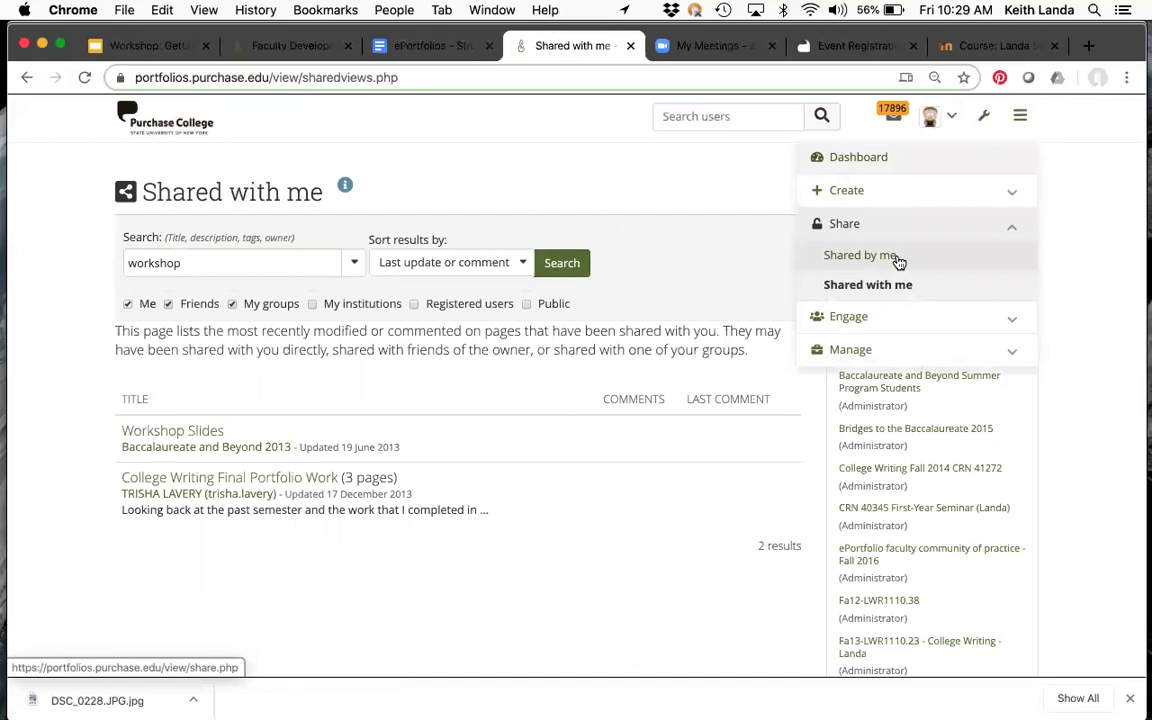
pyautogui.click(860, 256)
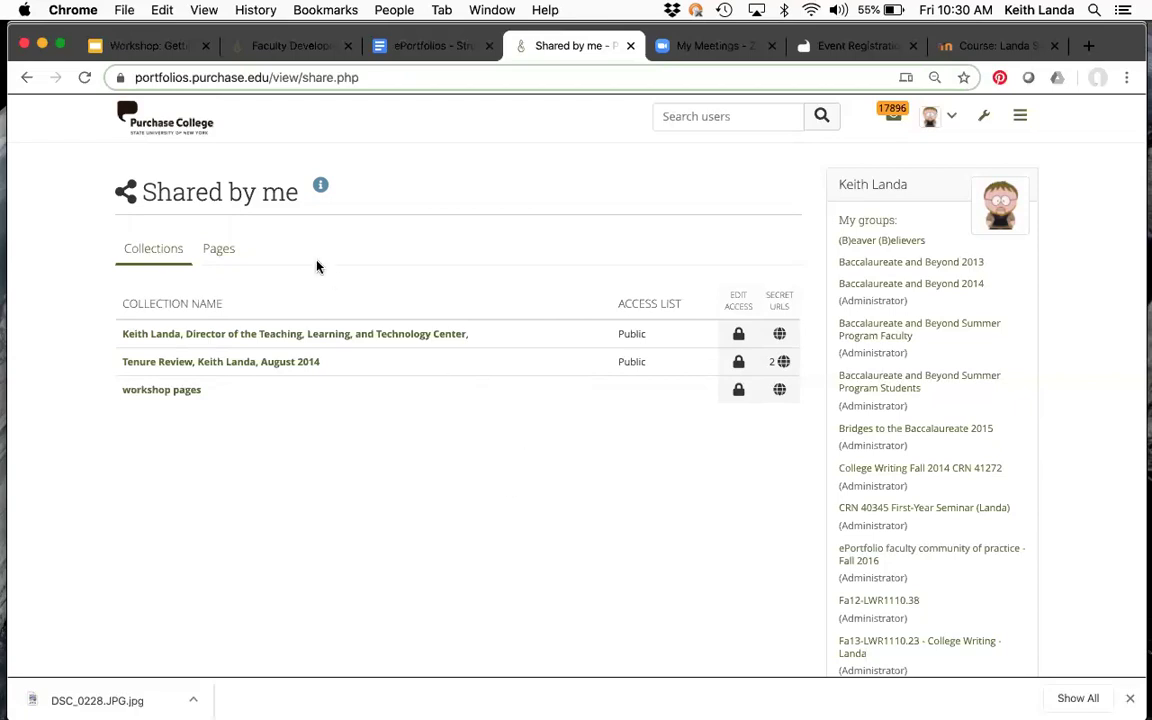
pyautogui.click(222, 250)
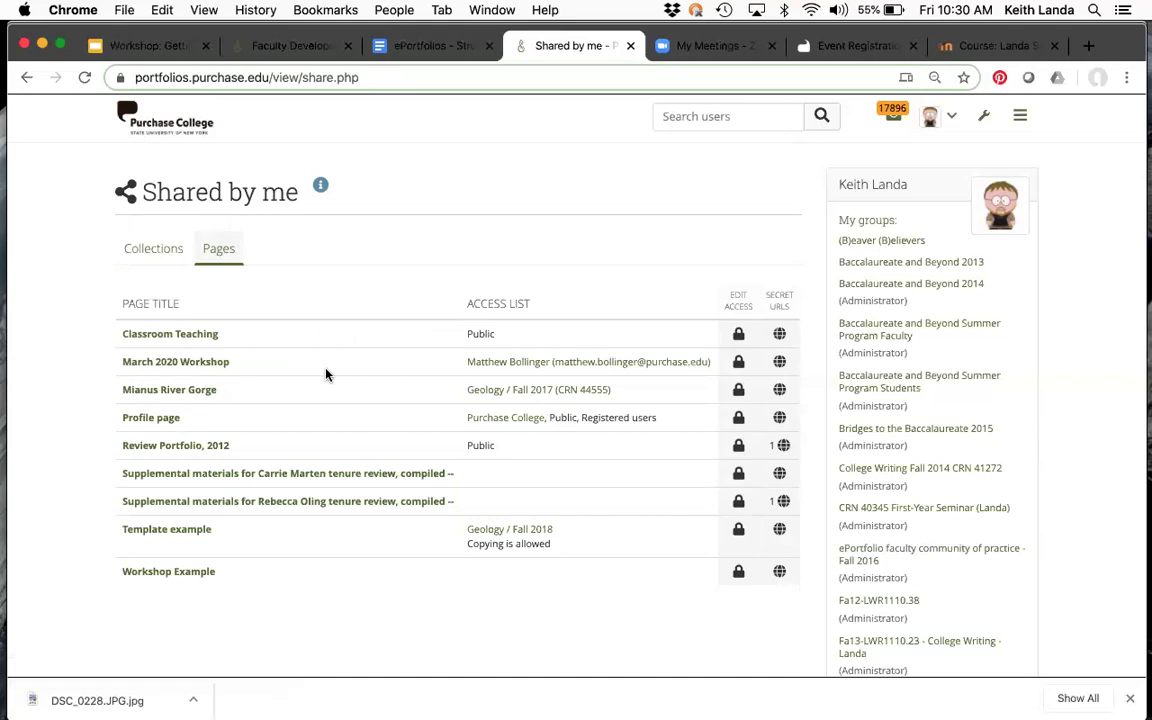
pyautogui.click(780, 364)
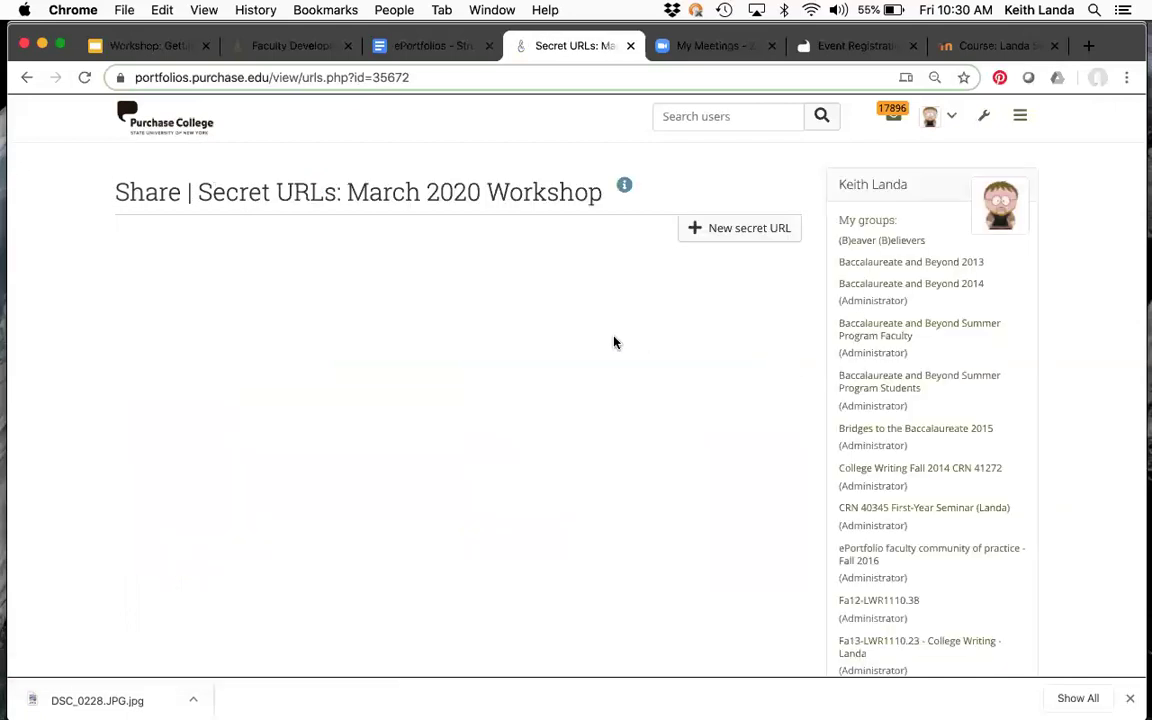
pyautogui.click(743, 233)
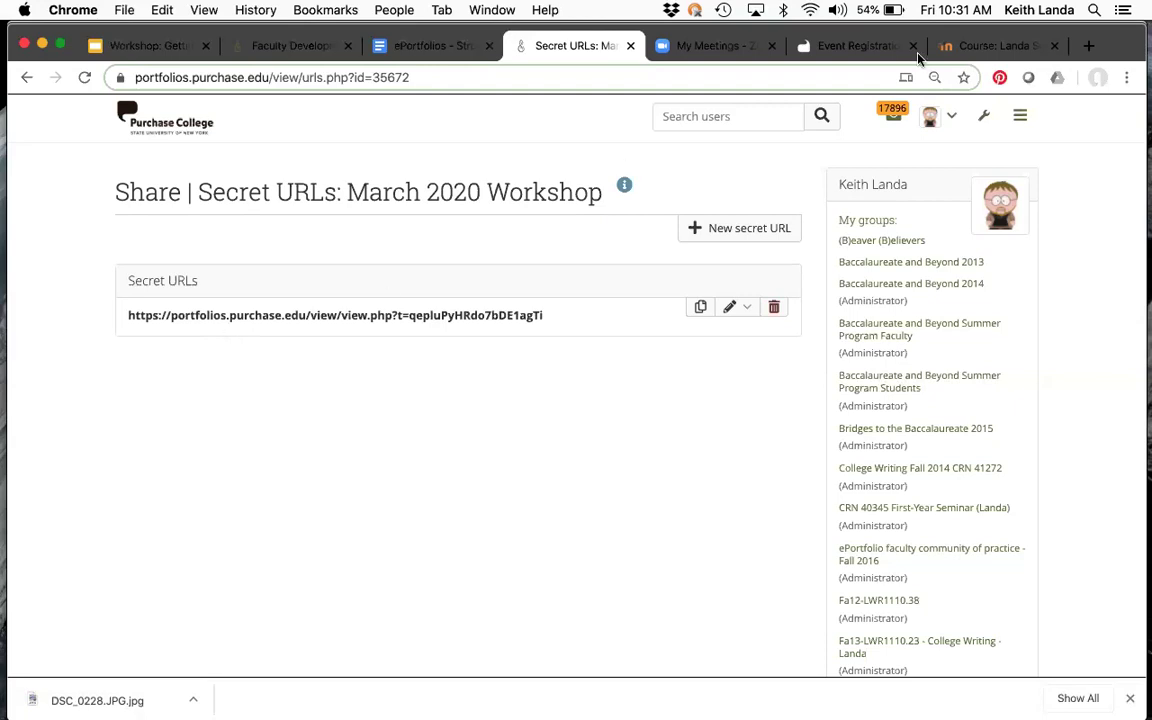
# Switch to the Moodle Sandbox 5 course, turn editing on, and add a Mahara ePortfolio submission activity to Topic 1
pyautogui.click(990, 47)
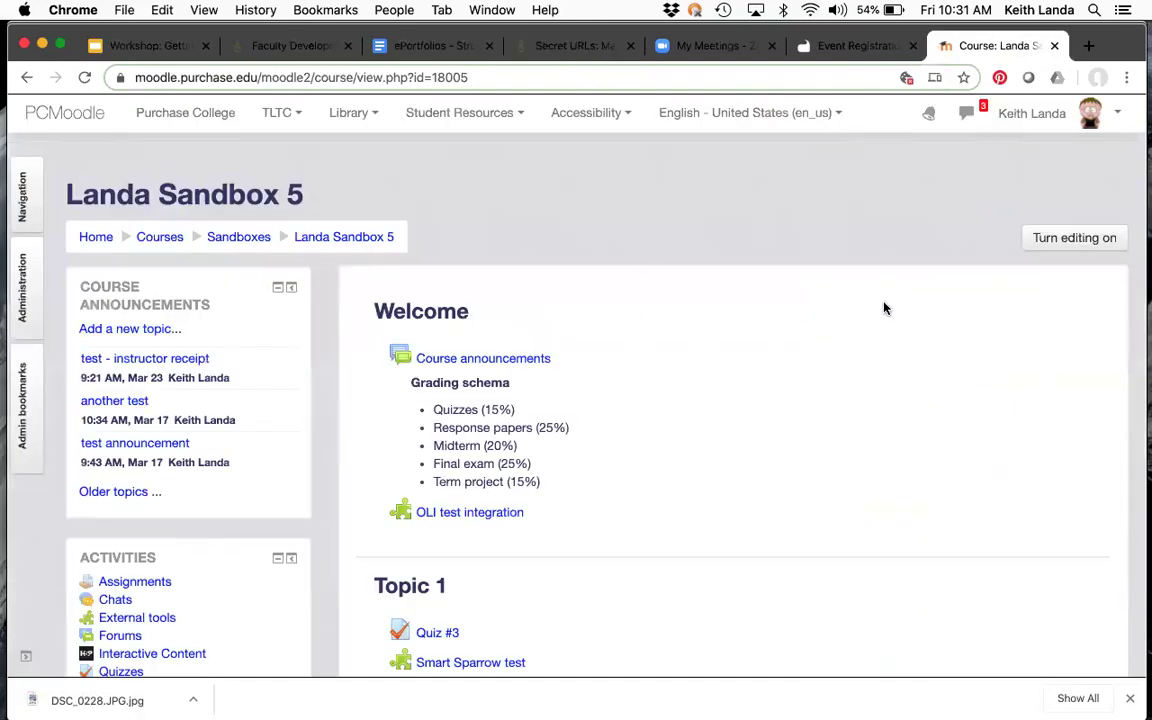
pyautogui.click(1050, 238)
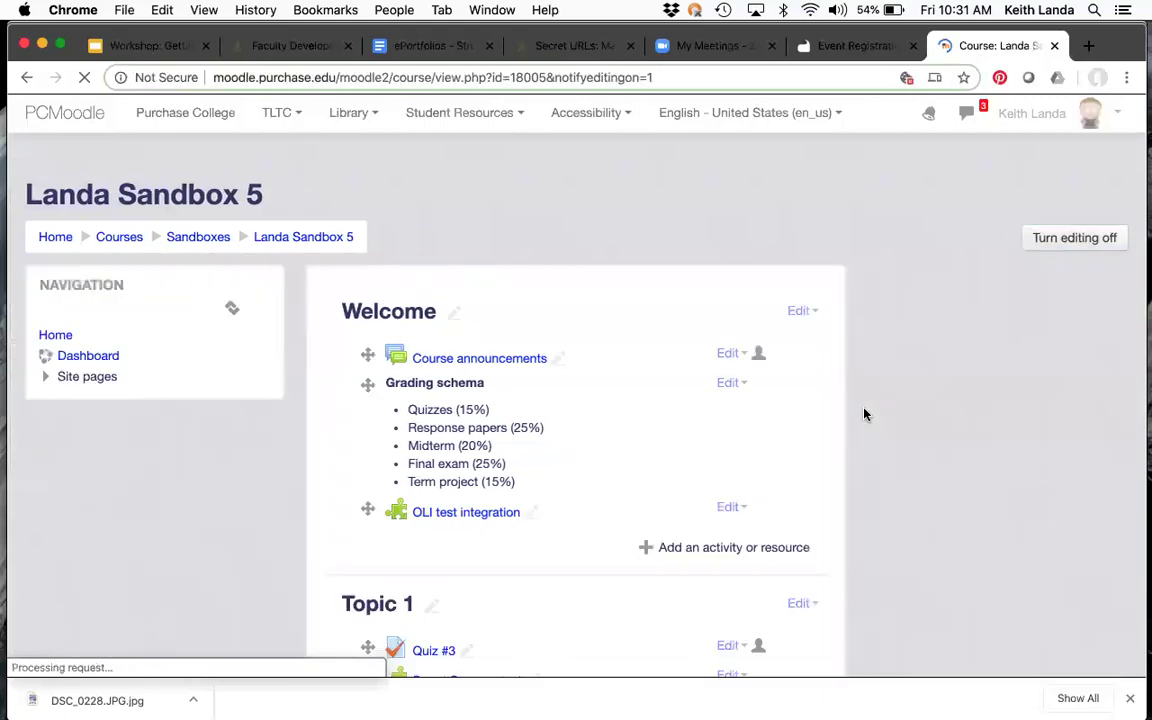
pyautogui.scroll(-10, 852, 598)
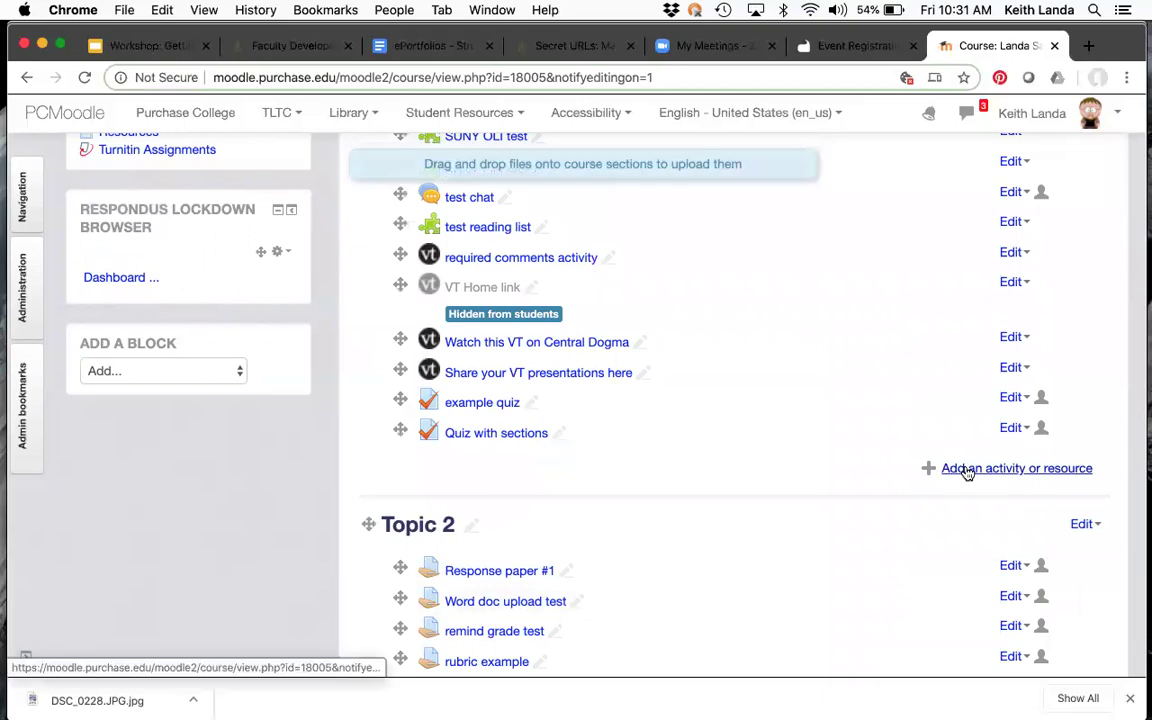
pyautogui.click(966, 469)
pyautogui.scroll(-5, 458, 482)
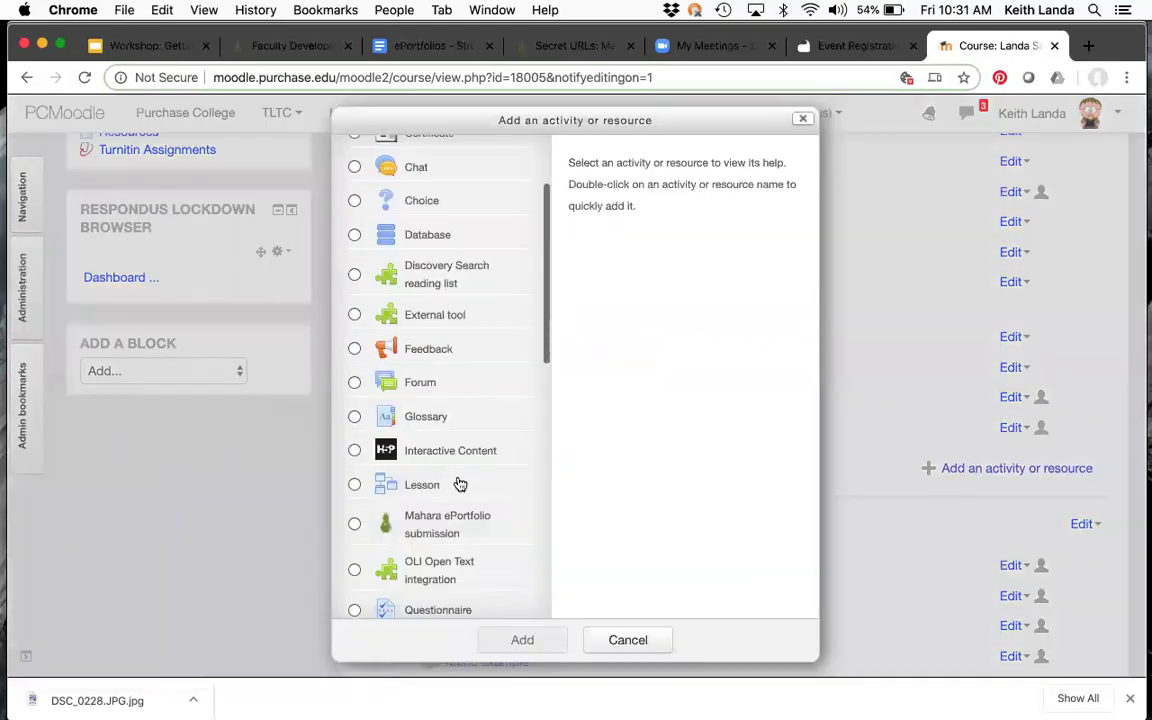
pyautogui.scroll(-1, 458, 484)
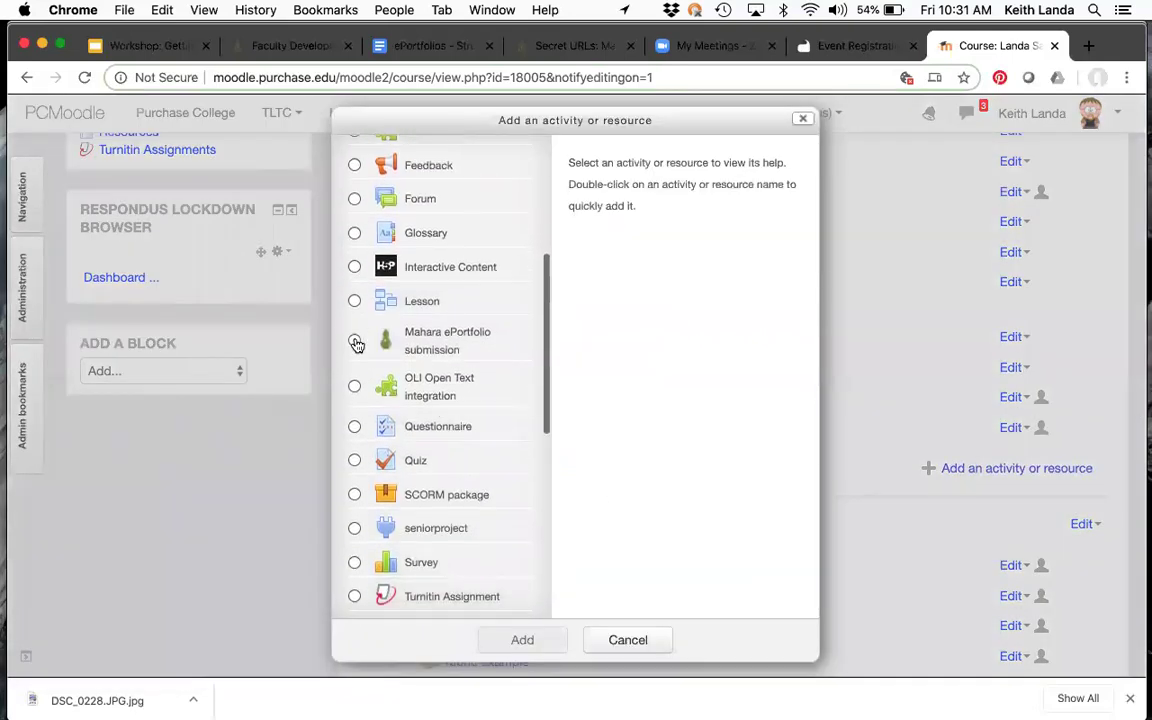
pyautogui.click(355, 341)
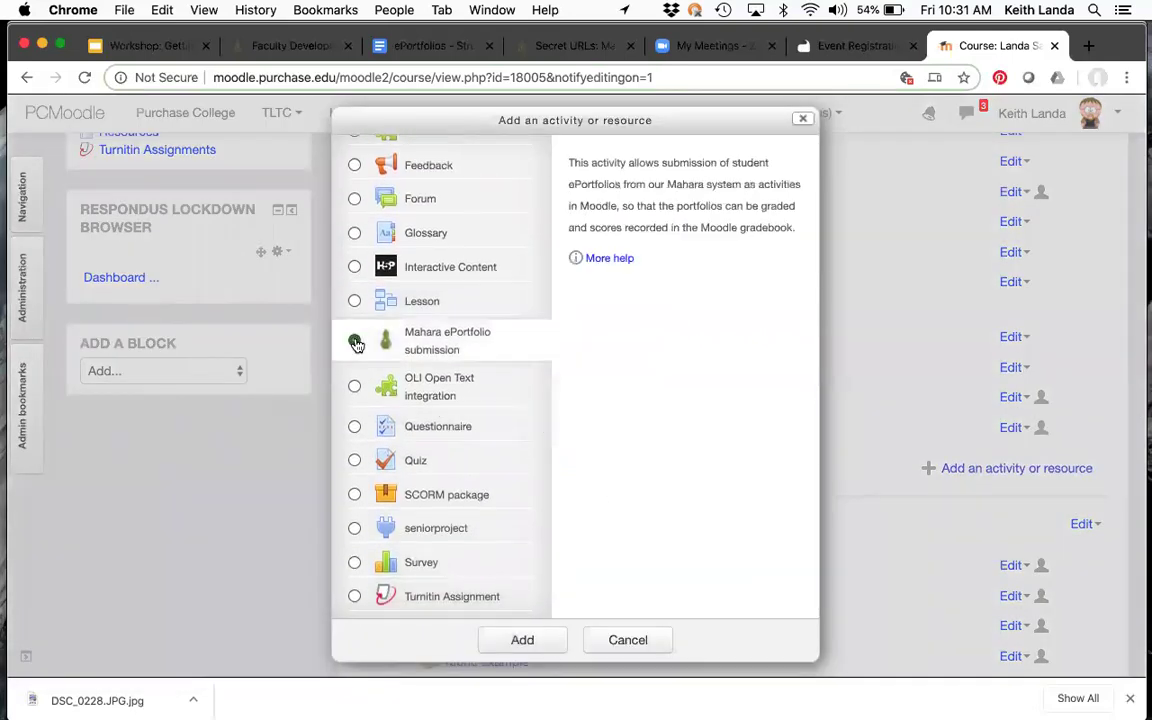
pyautogui.click(527, 640)
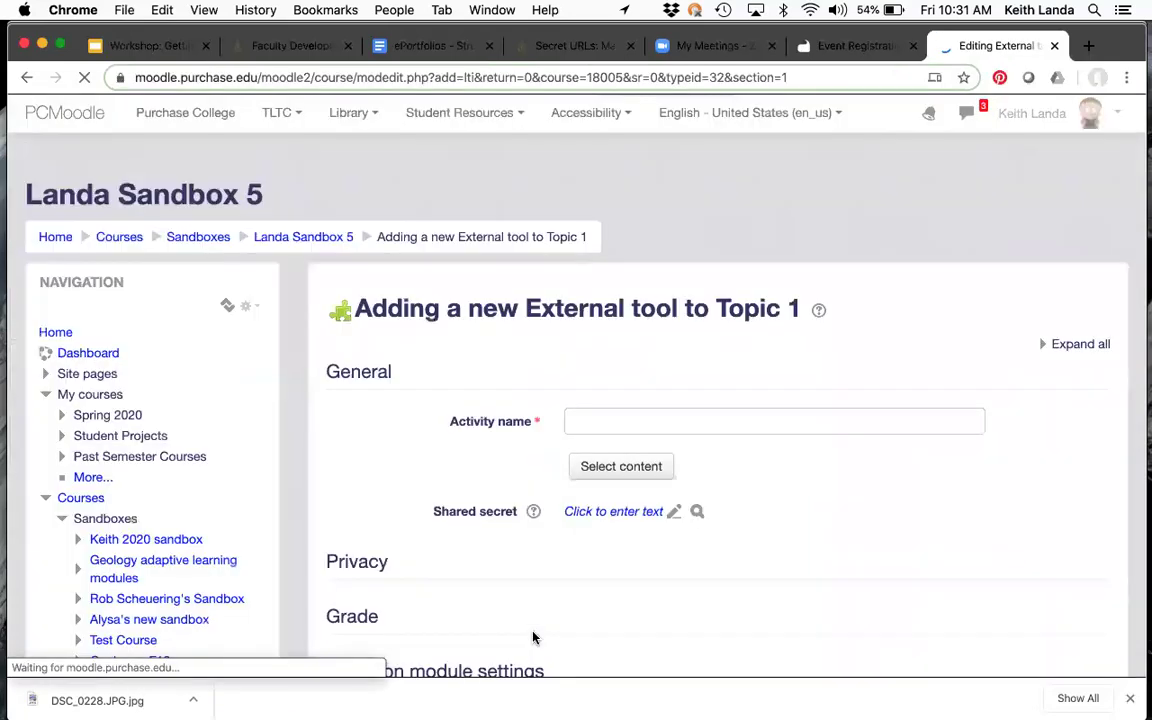
# Name the activity "submit your portfolios here", disable accepting grades from the tool, and save it back to the course
pyautogui.click(607, 418)
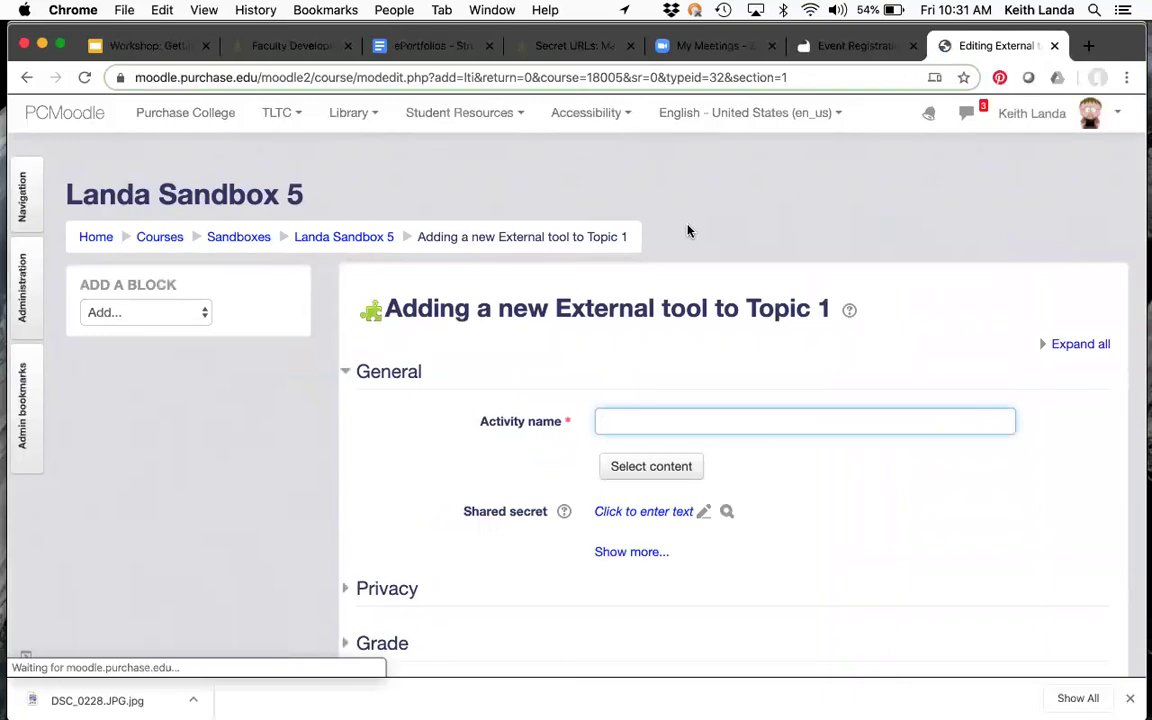
pyautogui.write('submit your portfolios here')
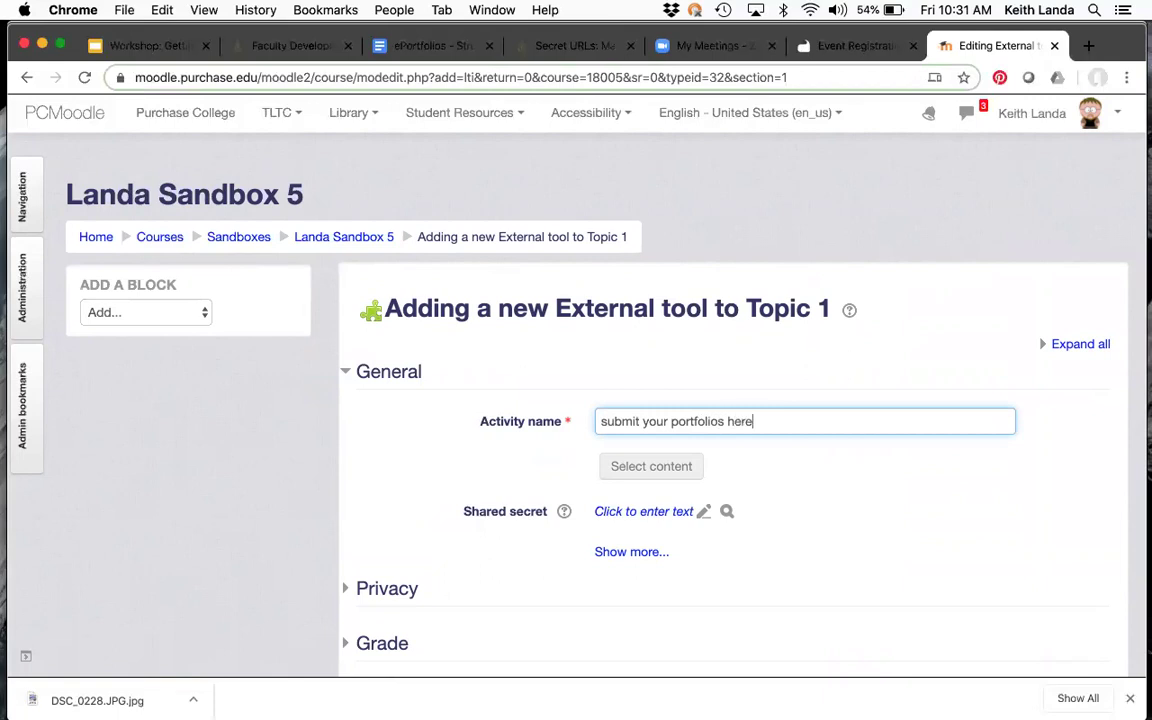
pyautogui.scroll(-3, 576, 272)
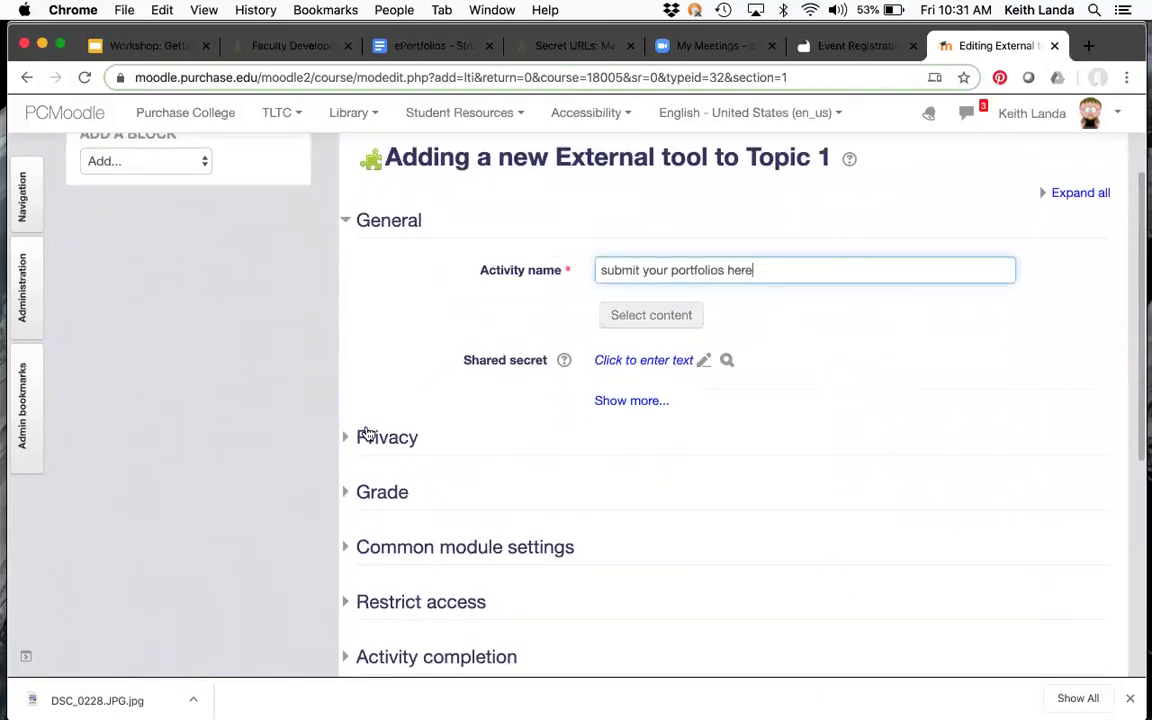
pyautogui.click(346, 440)
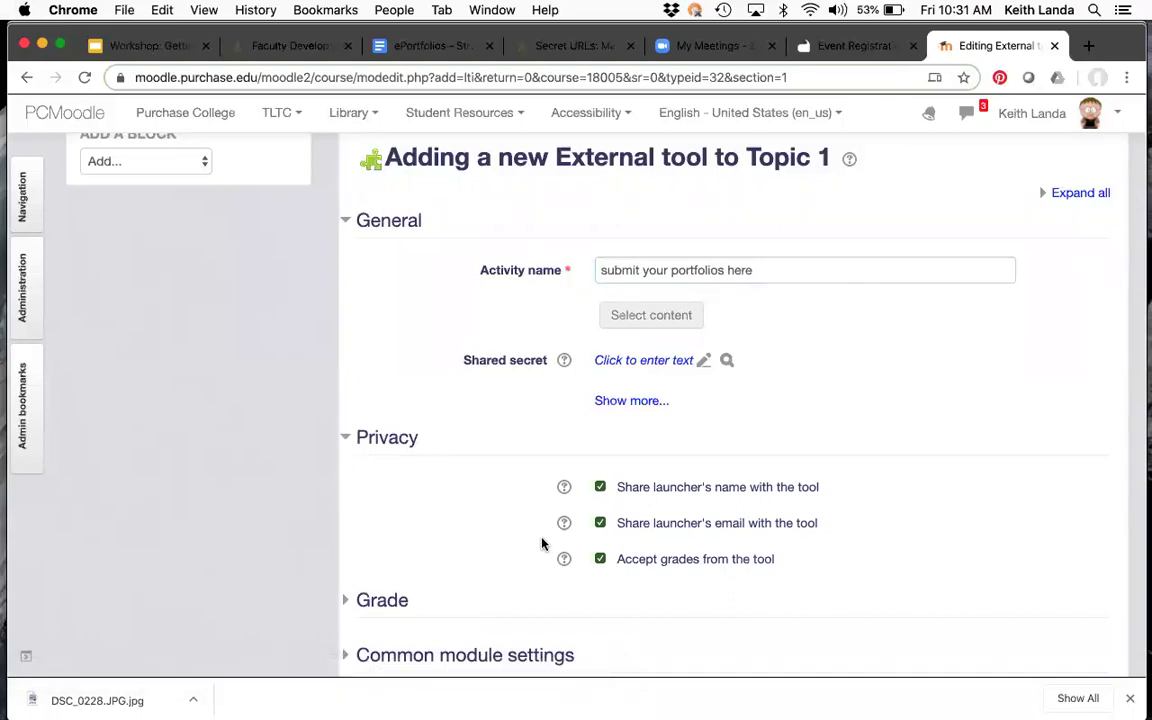
pyautogui.click(601, 560)
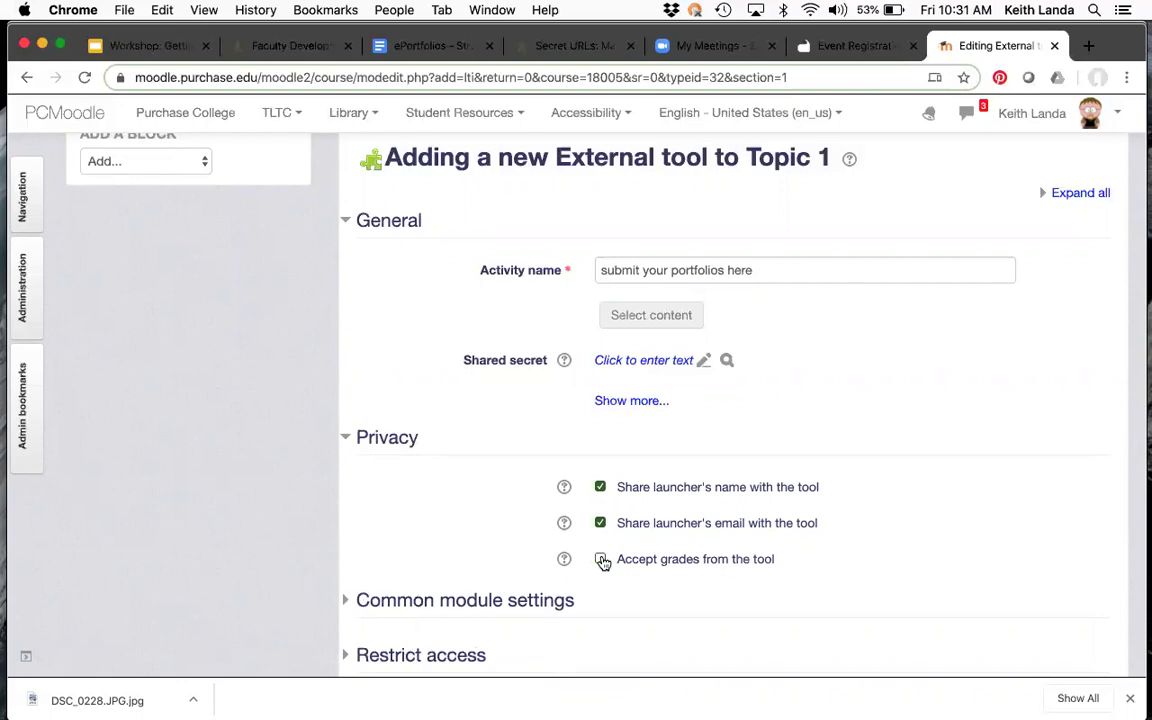
pyautogui.scroll(-5, 447, 564)
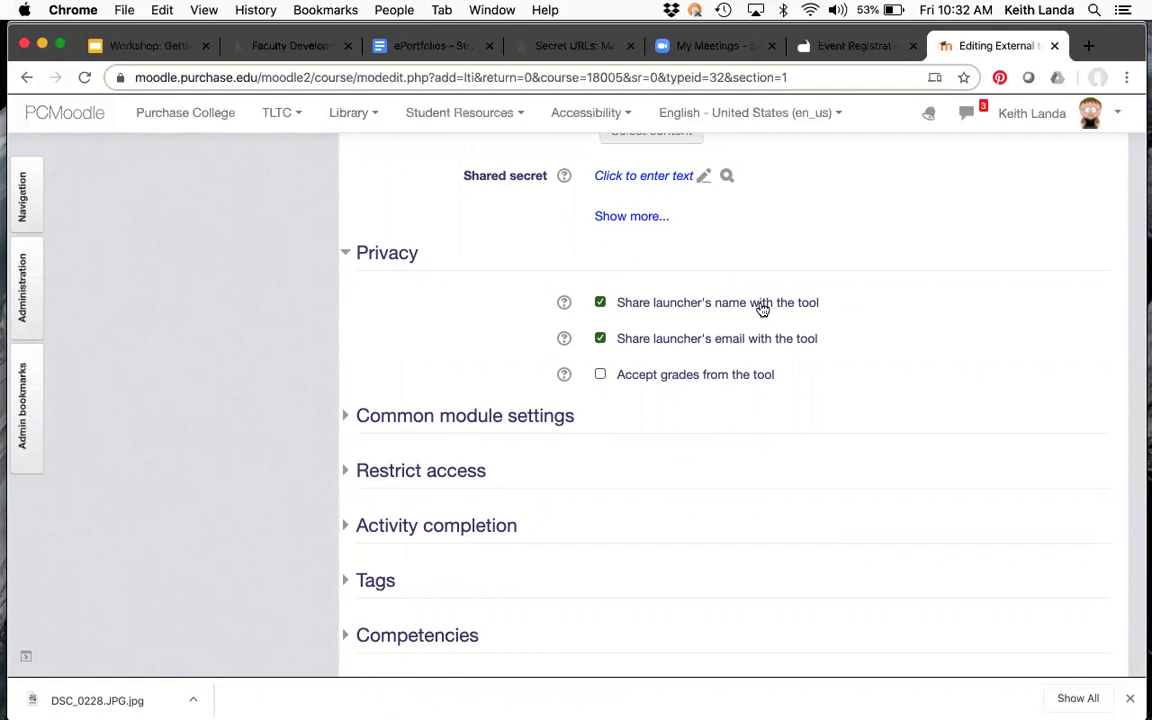
pyautogui.scroll(-5, 655, 440)
pyautogui.click(681, 426)
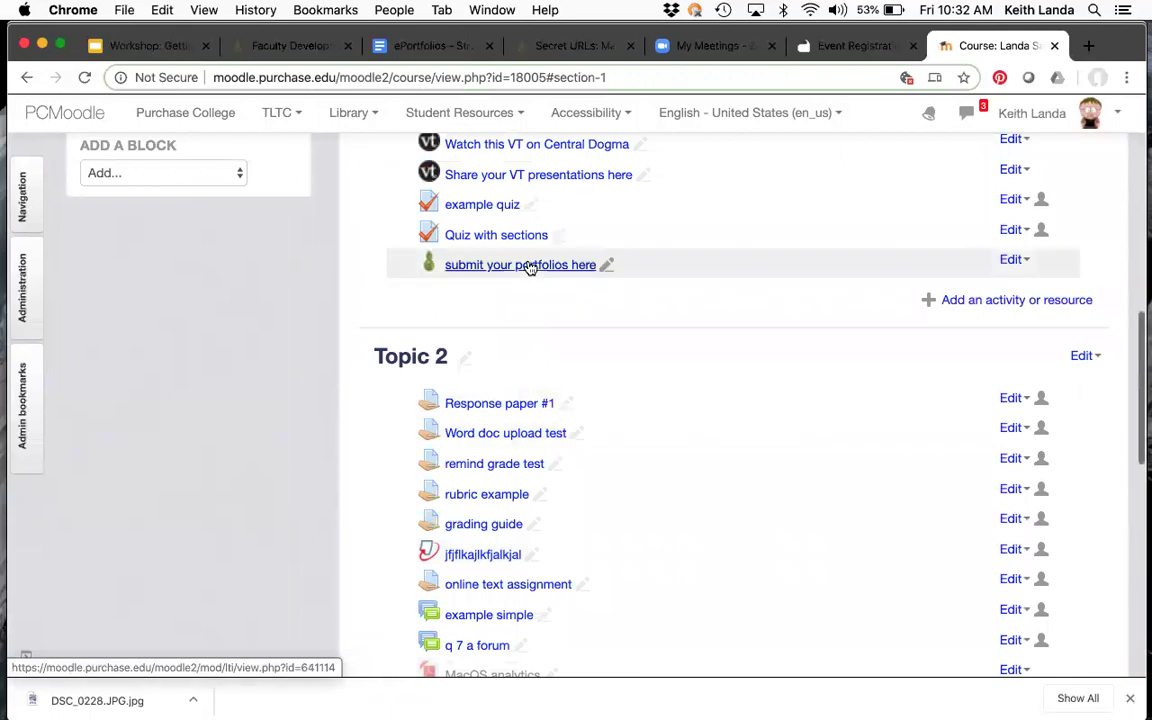
# Launch the "submit your portfolios here" activity from Topic 1, look over the portfolio page it opens, and close that page
pyautogui.scroll(4, 527, 262)
pyautogui.scroll(-1, 700, 480)
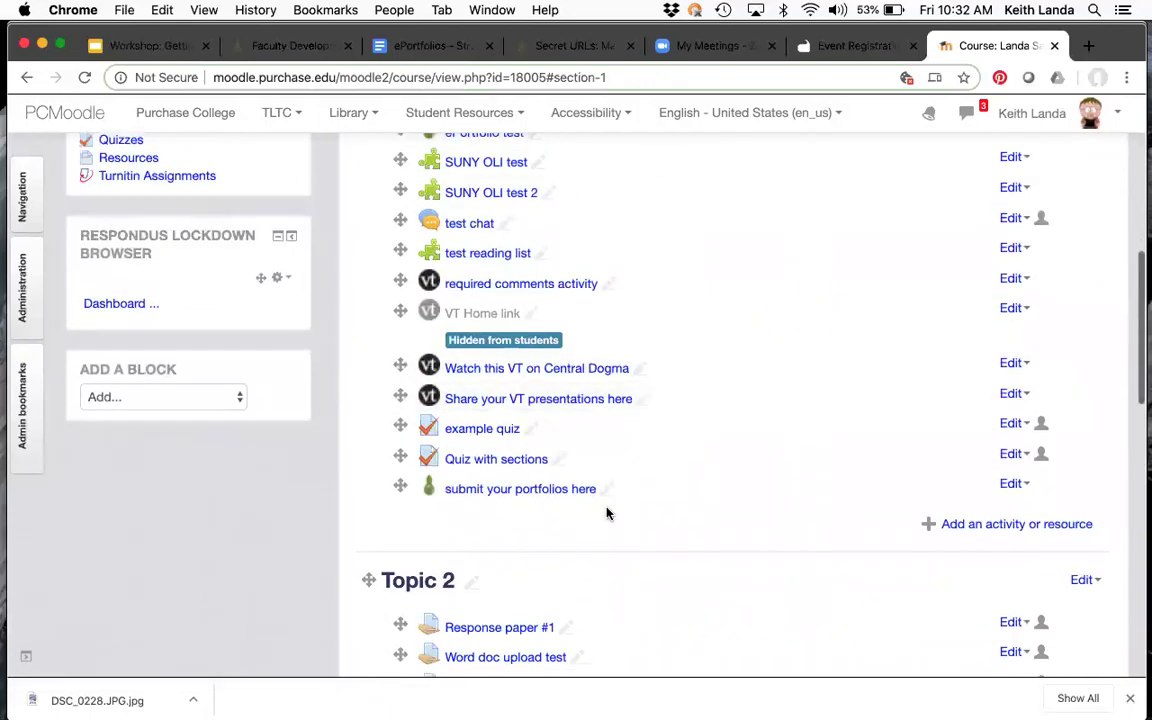
pyautogui.click(549, 489)
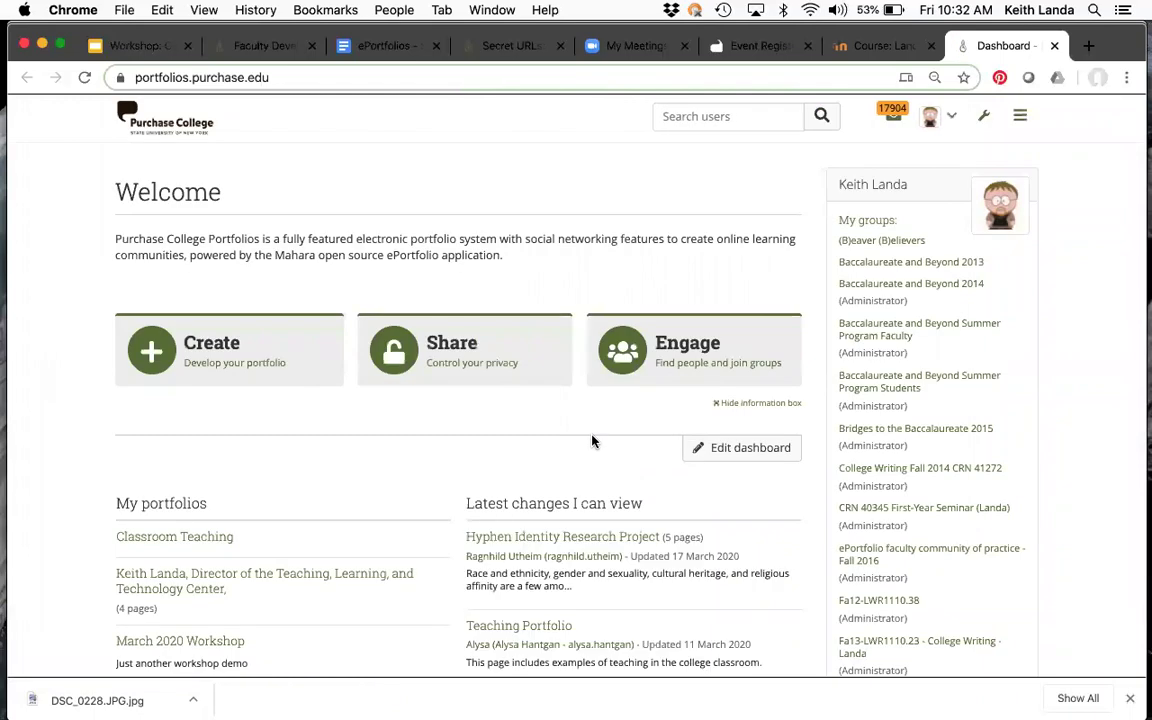
pyautogui.scroll(-3, 389, 524)
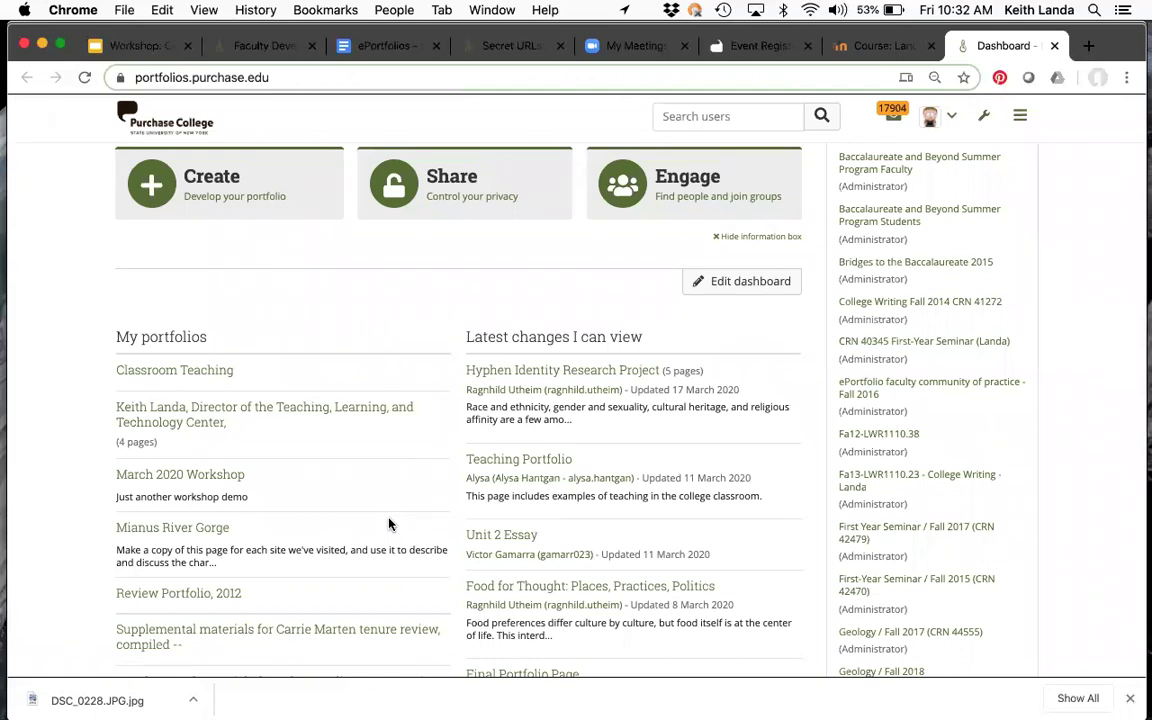
pyautogui.scroll(3, 389, 524)
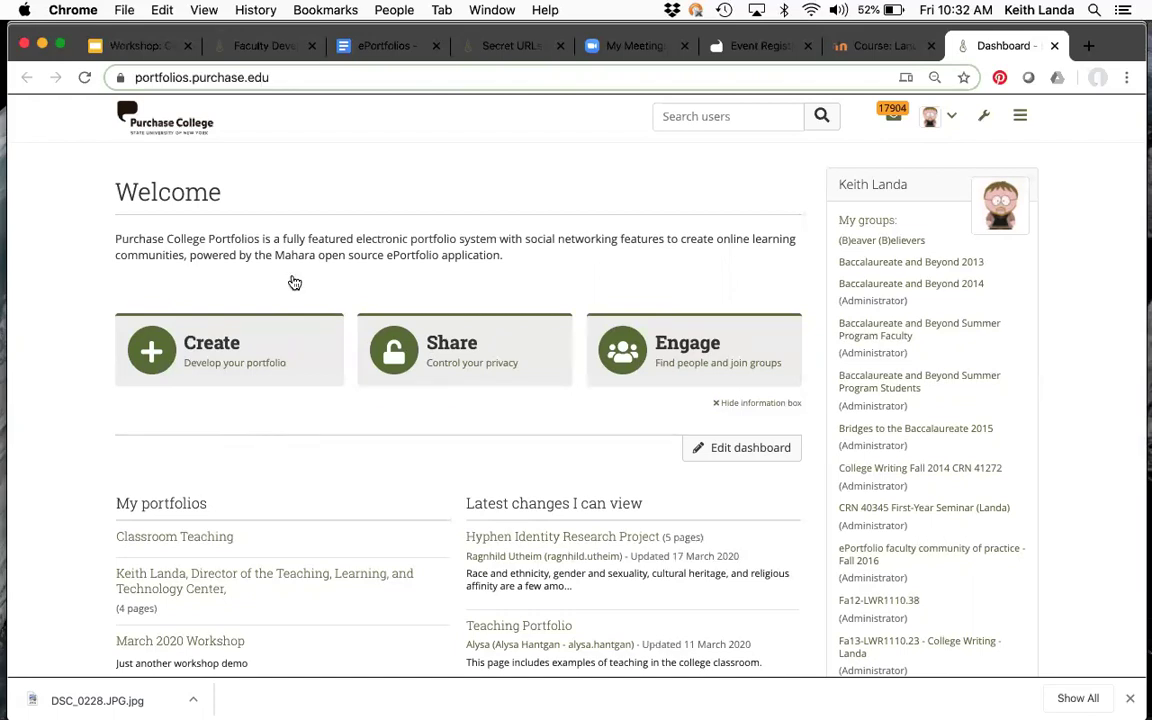
pyautogui.press('super+w')
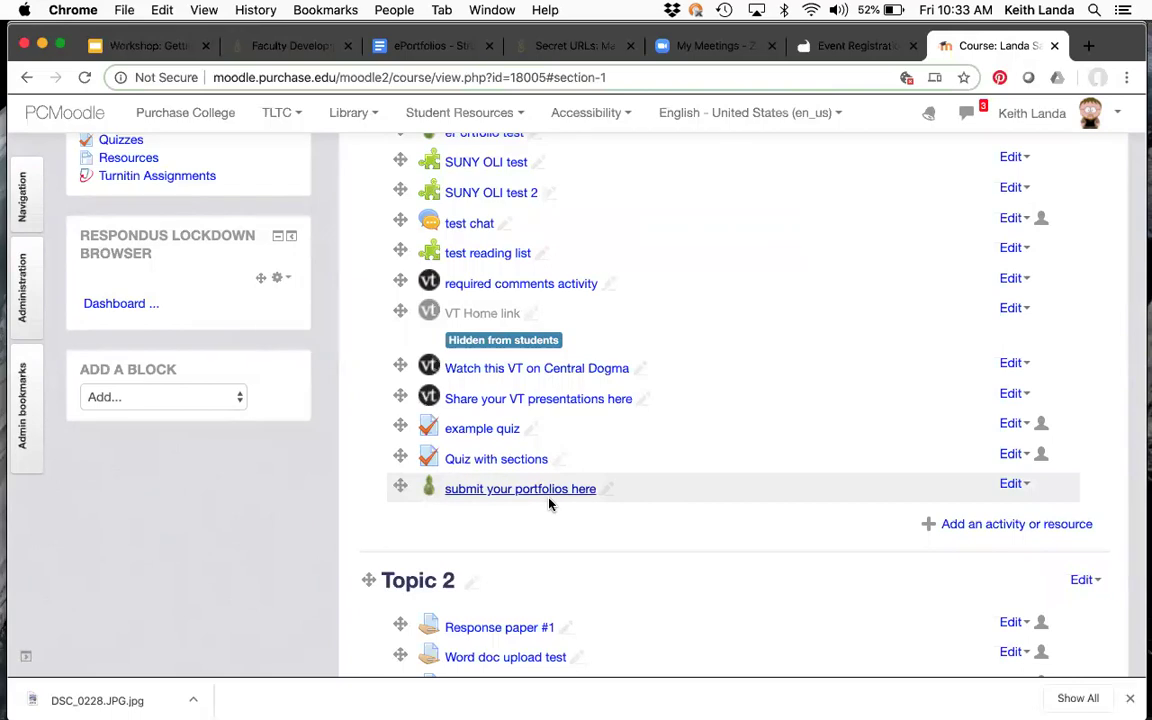
# Review the settings of the "submit your portfolios here" activity, including its privacy options, and briefly launch the activity from there
pyautogui.click(1030, 488)
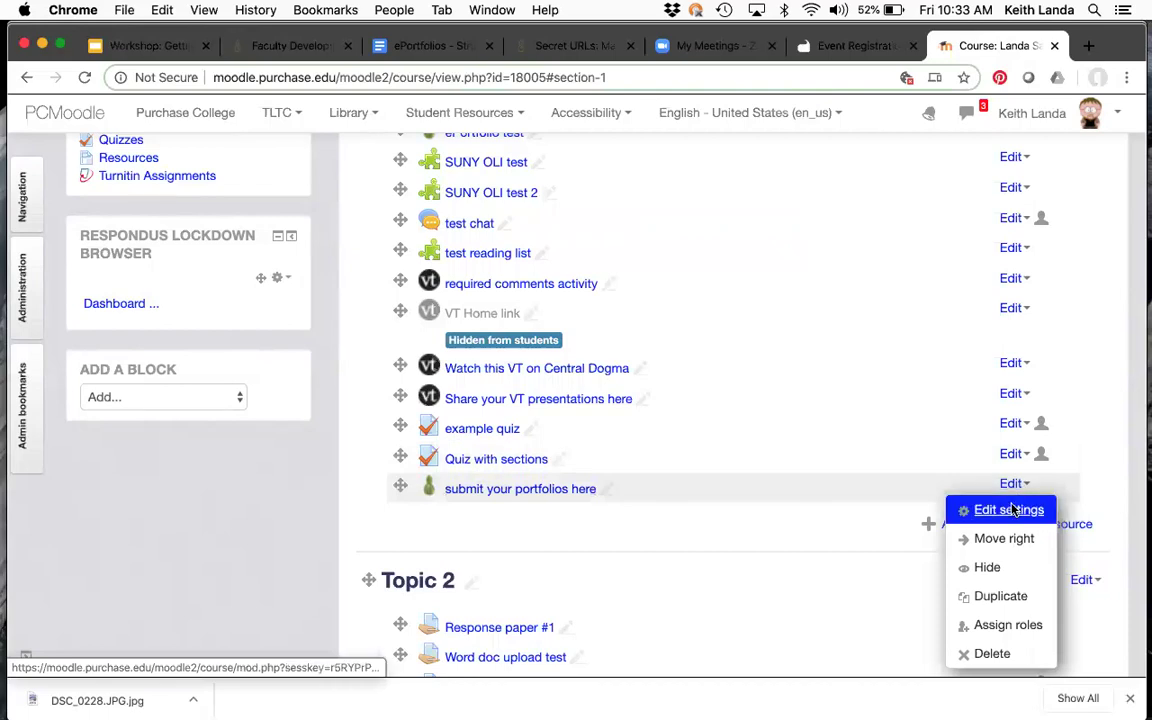
pyautogui.click(1005, 509)
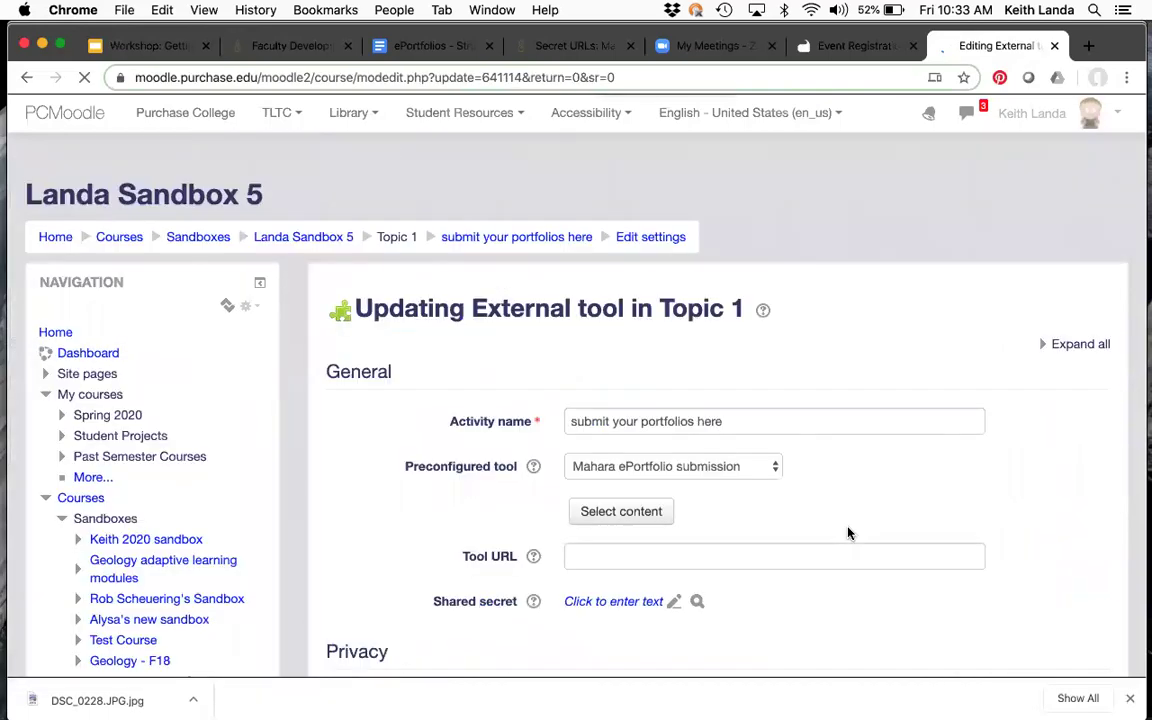
pyautogui.scroll(-5, 848, 533)
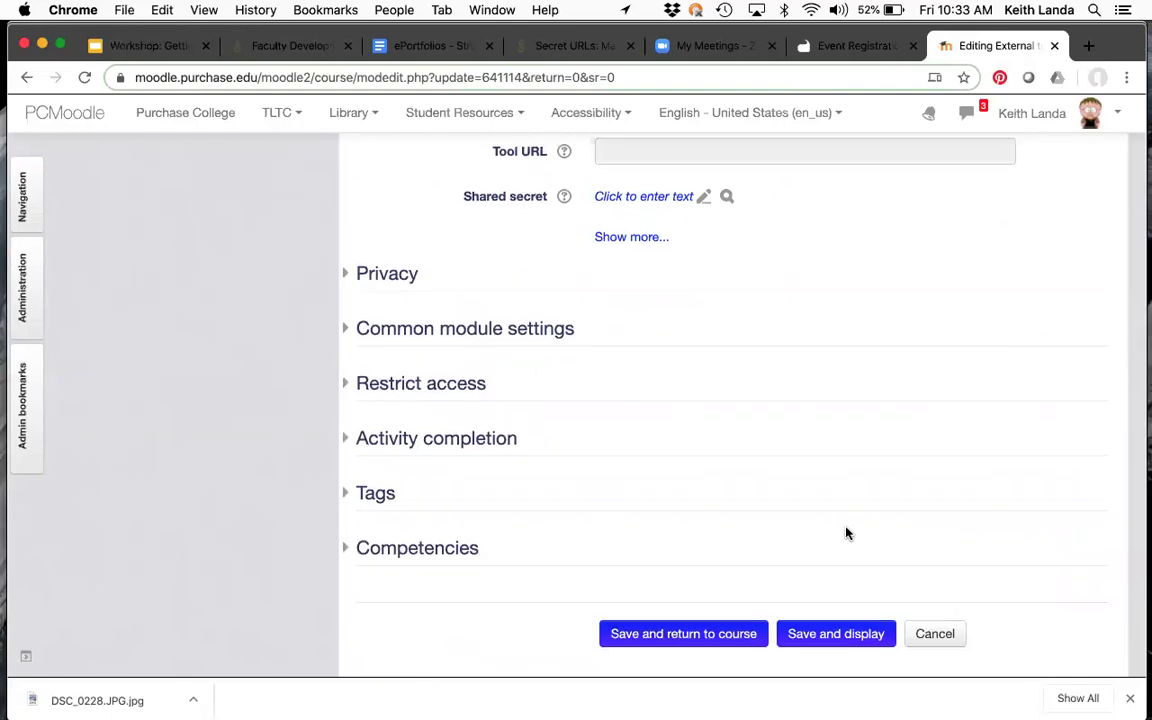
pyautogui.scroll(2, 848, 533)
pyautogui.scroll(-2, 846, 533)
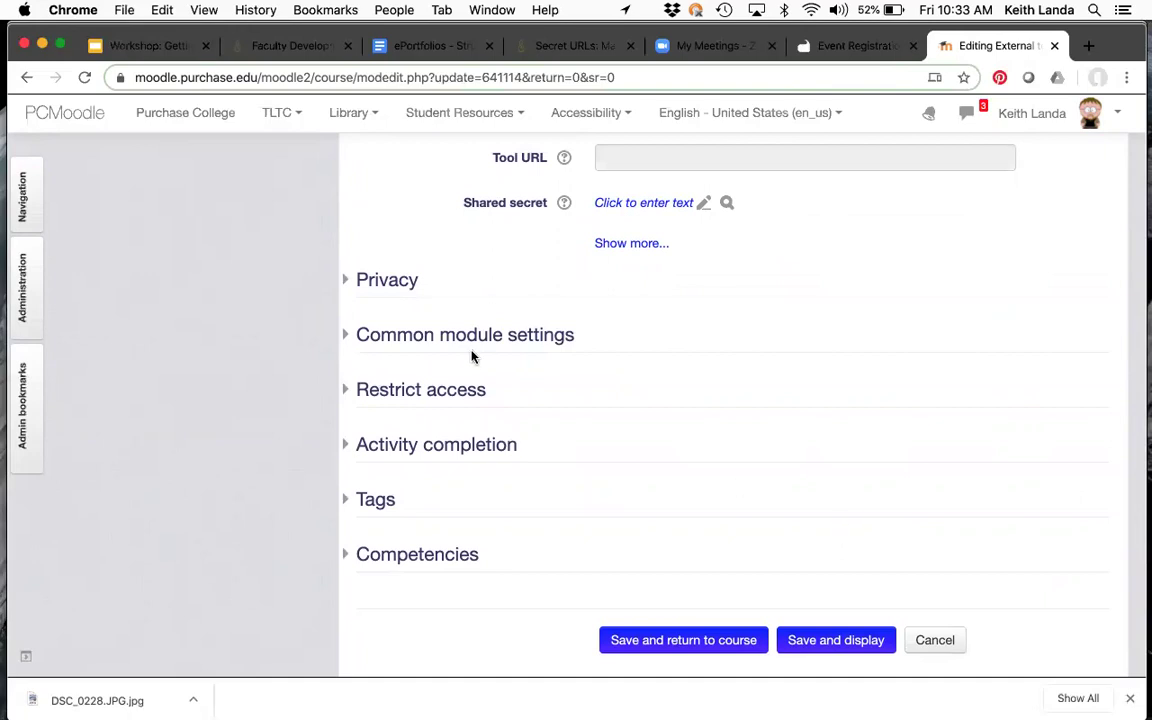
pyautogui.click(344, 284)
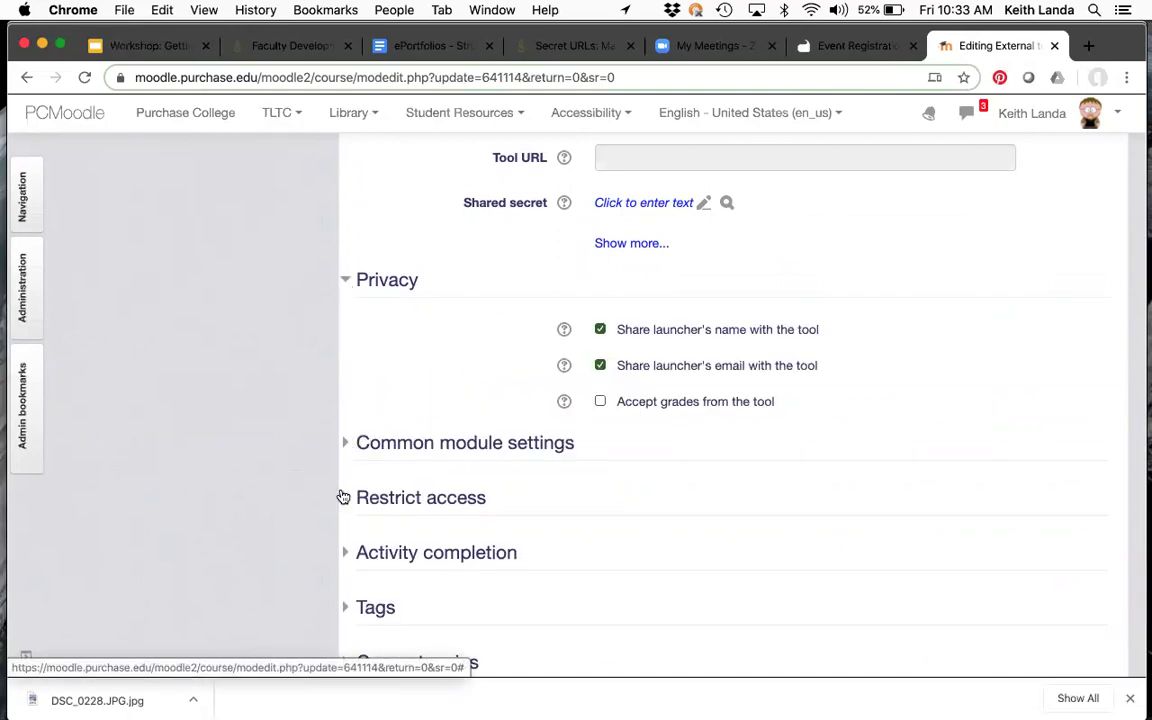
pyautogui.scroll(-2, 340, 497)
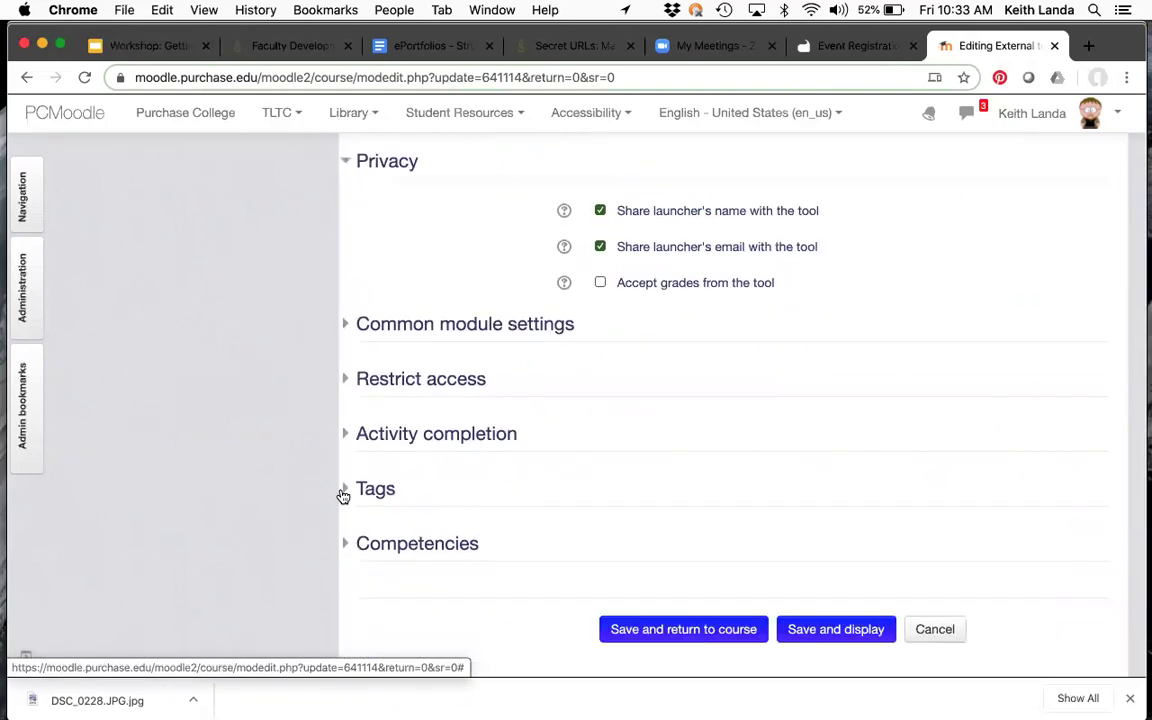
pyautogui.scroll(10, 340, 497)
pyautogui.scroll(-1, 340, 495)
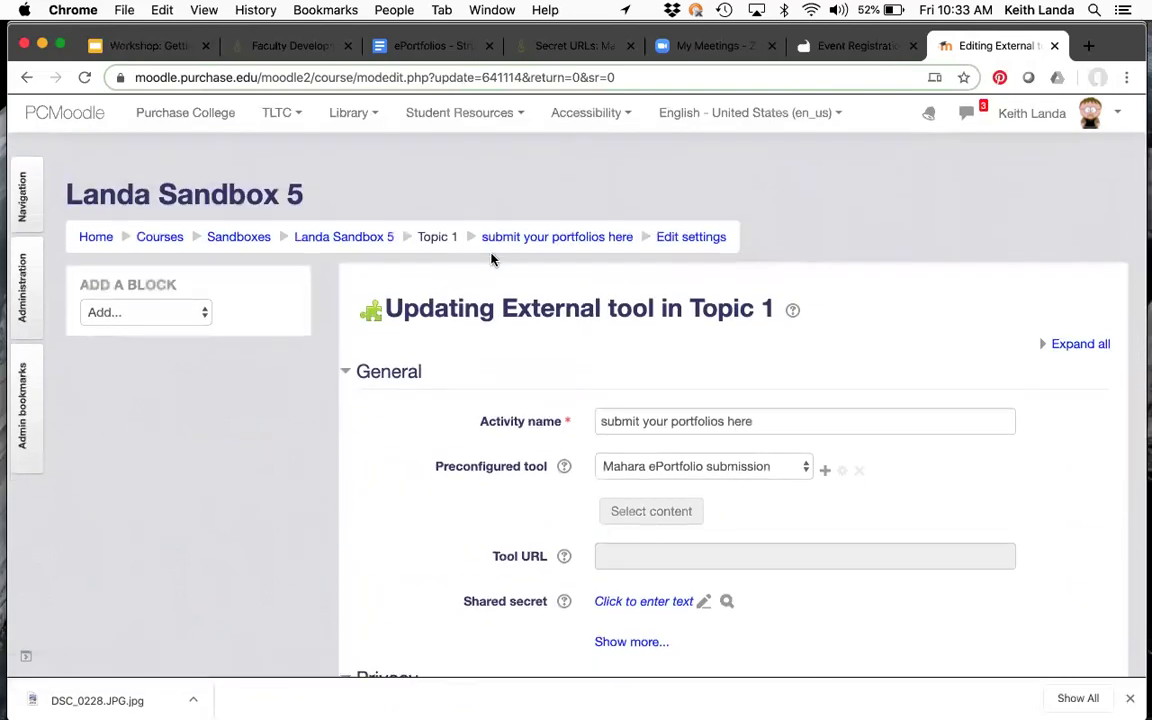
pyautogui.click(513, 238)
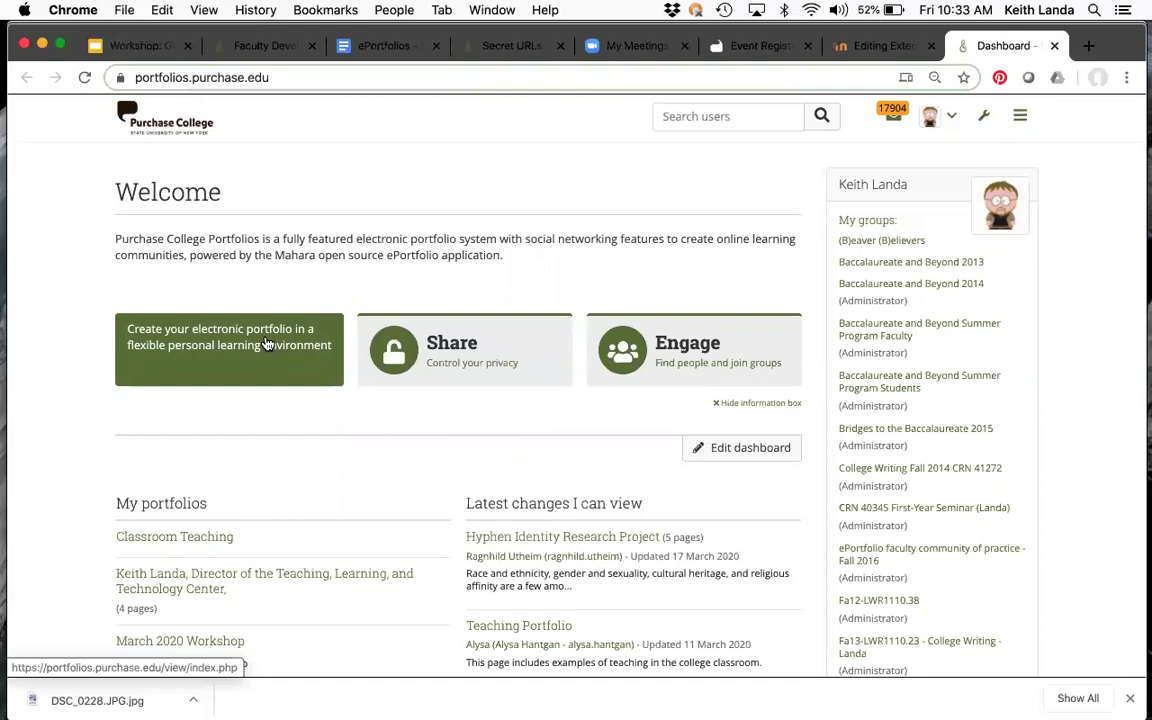
pyautogui.press('super+w')
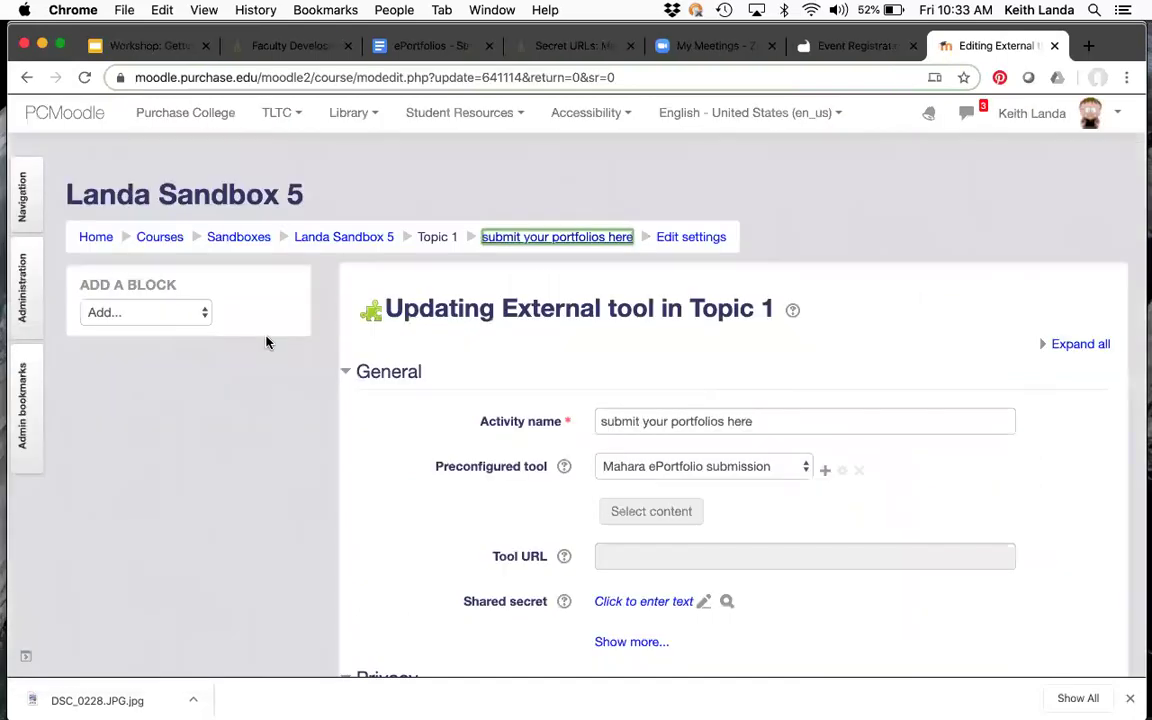